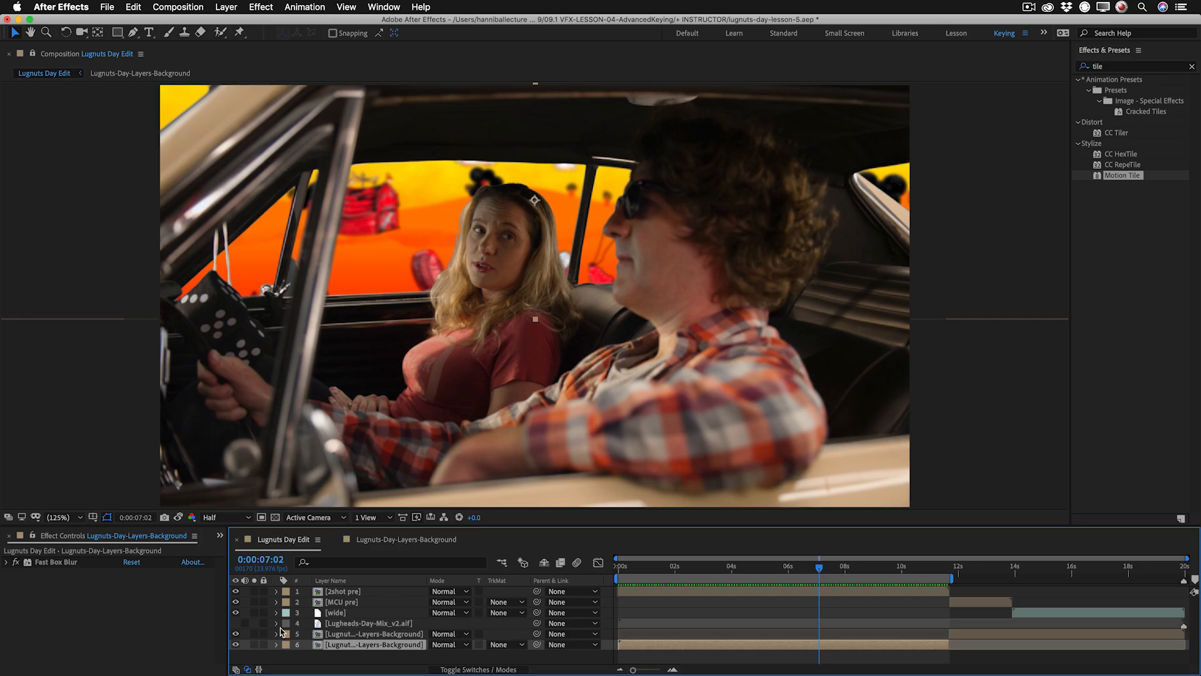
Apply the Exposure effect to Lugnuts-Day-Layers-Background layer 6 and set its exposure to 1.23.
right_click(68, 609)
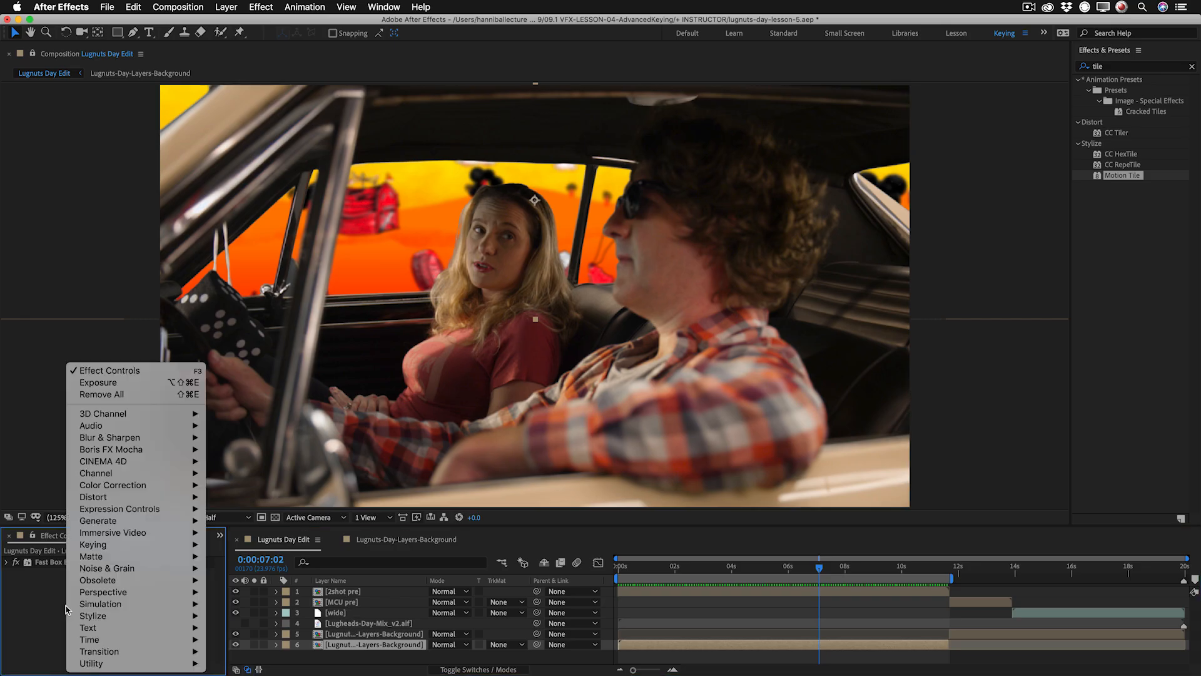
left_click(117, 383)
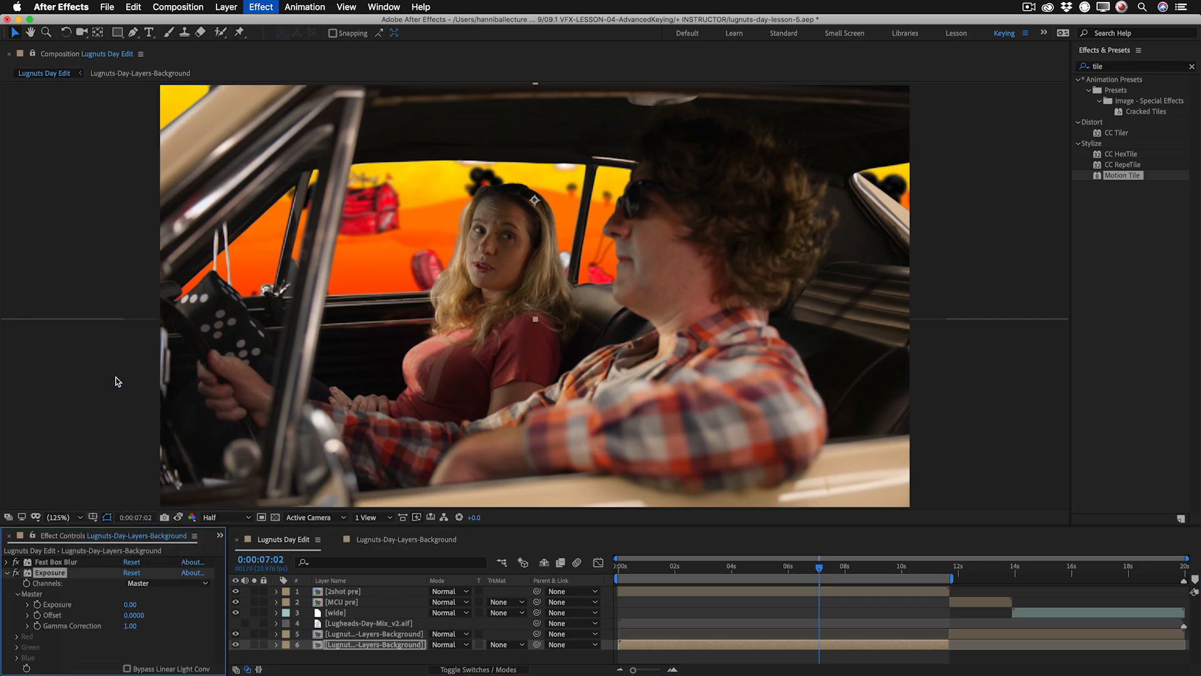
mouse_move(130, 604)
left_mouse_down()
mouse_move(219, 594)
mouse_move(133, 607)
left_mouse_up()
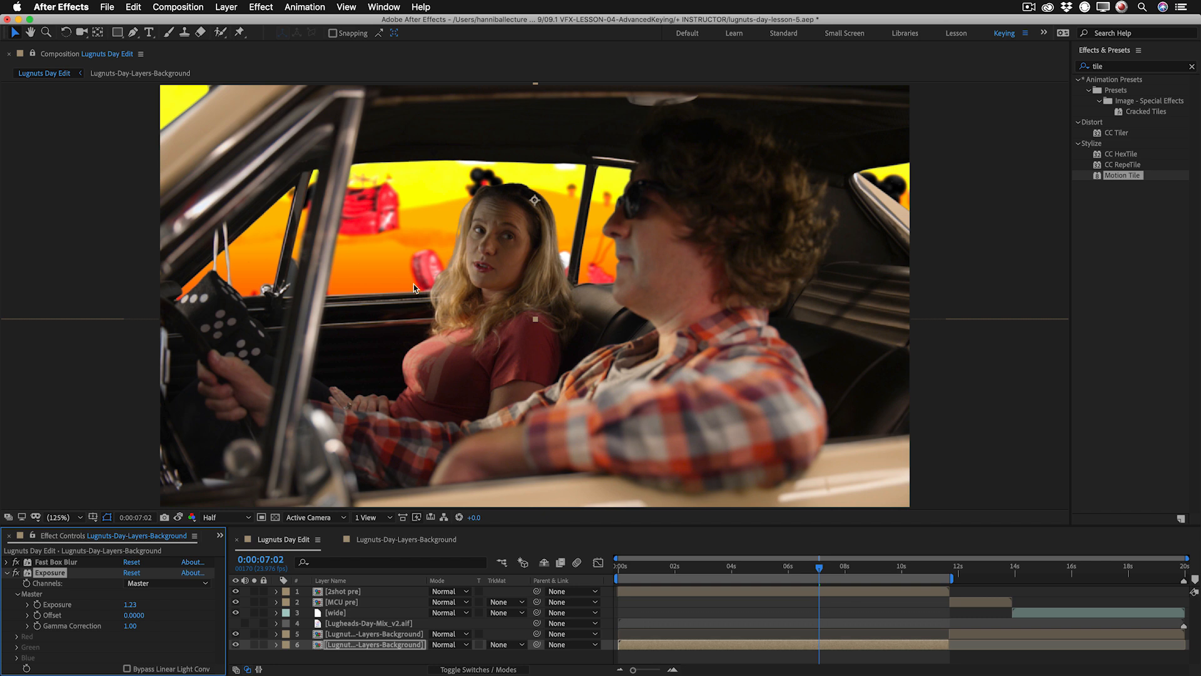
Move the Exposure effect onto layer 3, Lugnuts-Day-Layers-Background.png, inside the Lugnuts-Day-Layers-Background composition.
left_click(7, 572)
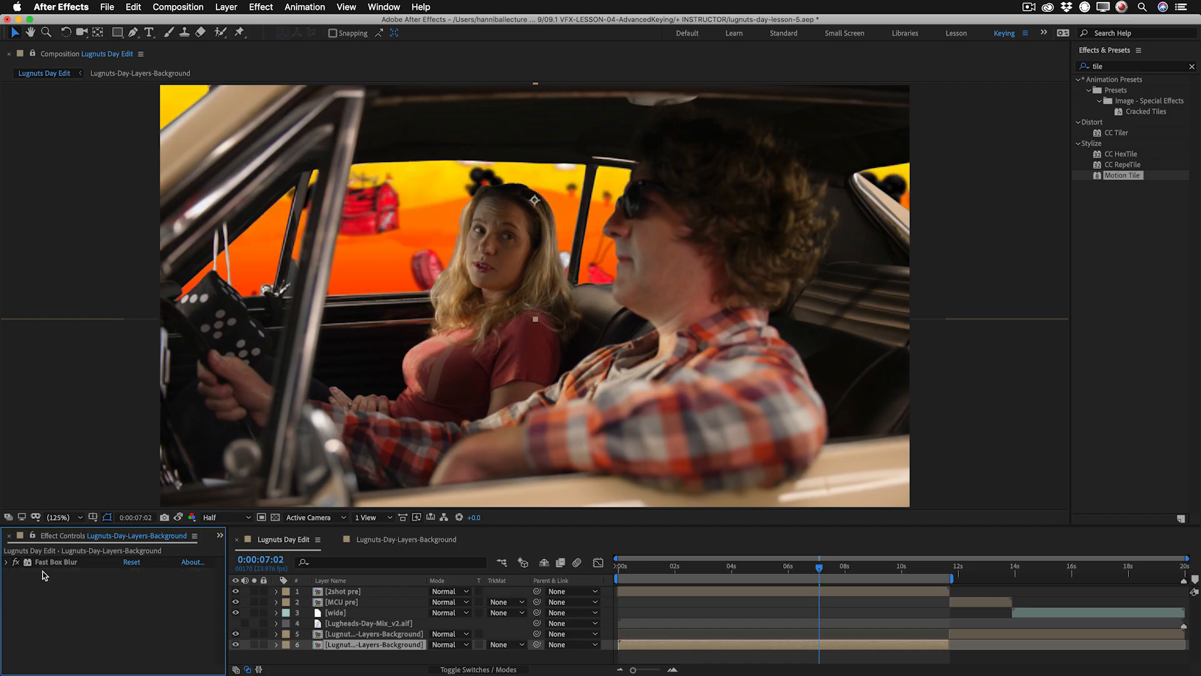
left_click(416, 539)
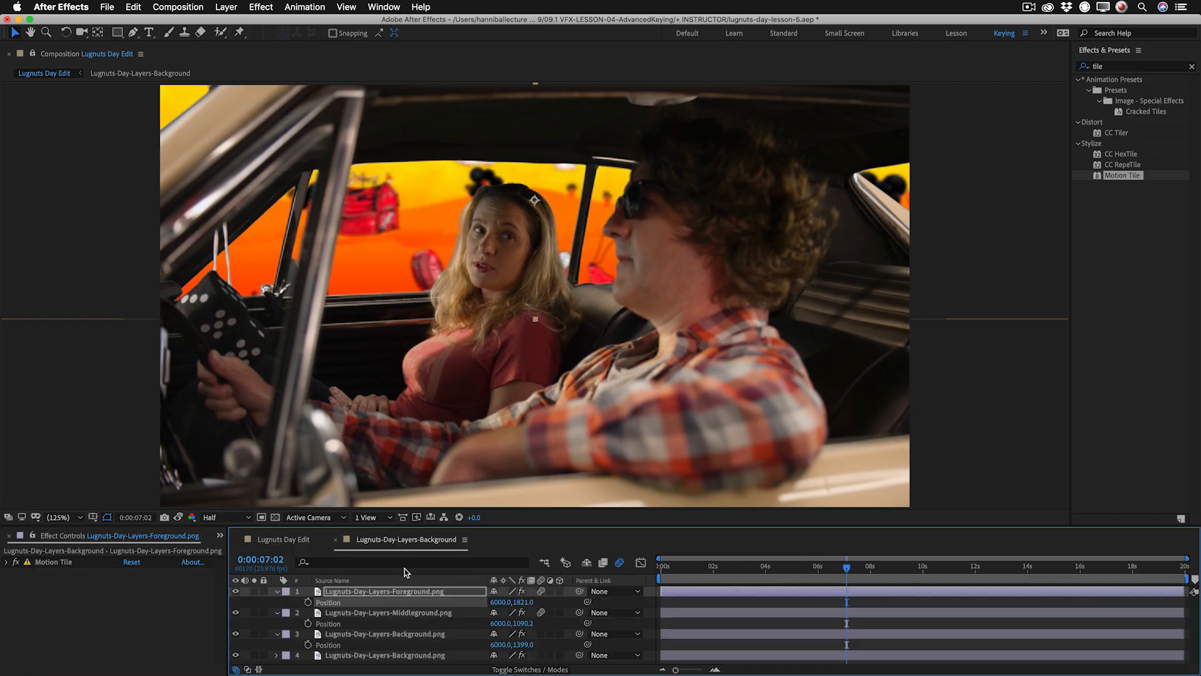
key("super+a")
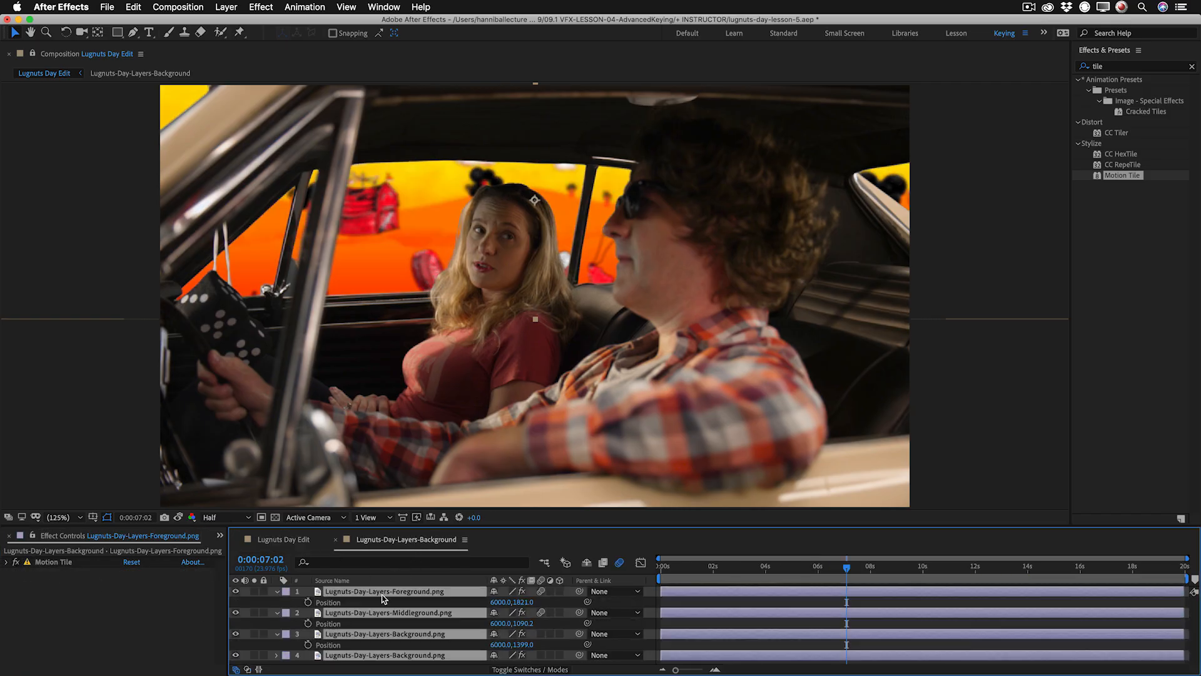
left_click(278, 591)
left_click(343, 615)
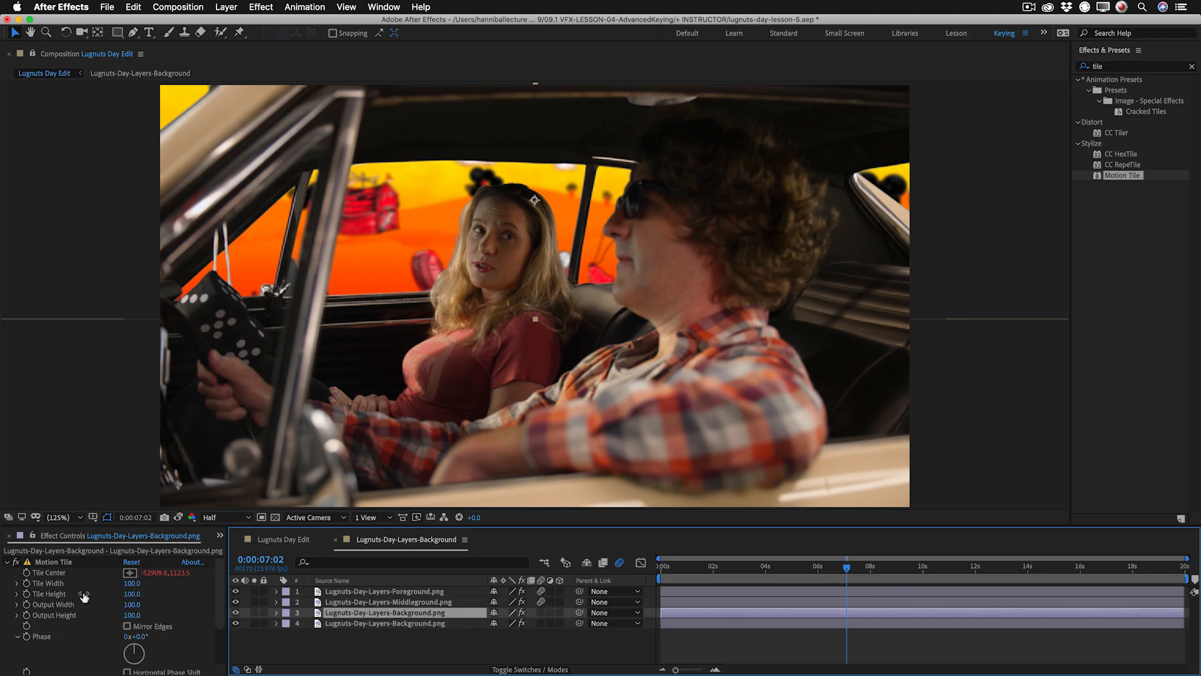
left_click(9, 563)
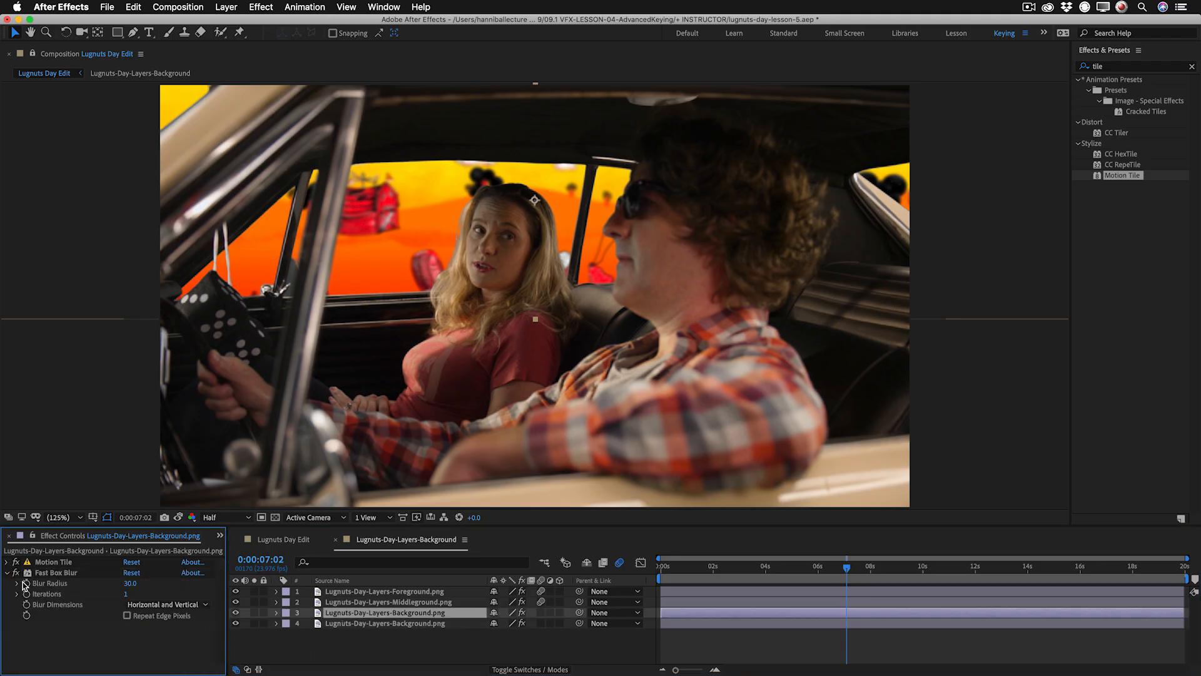
left_click(7, 572)
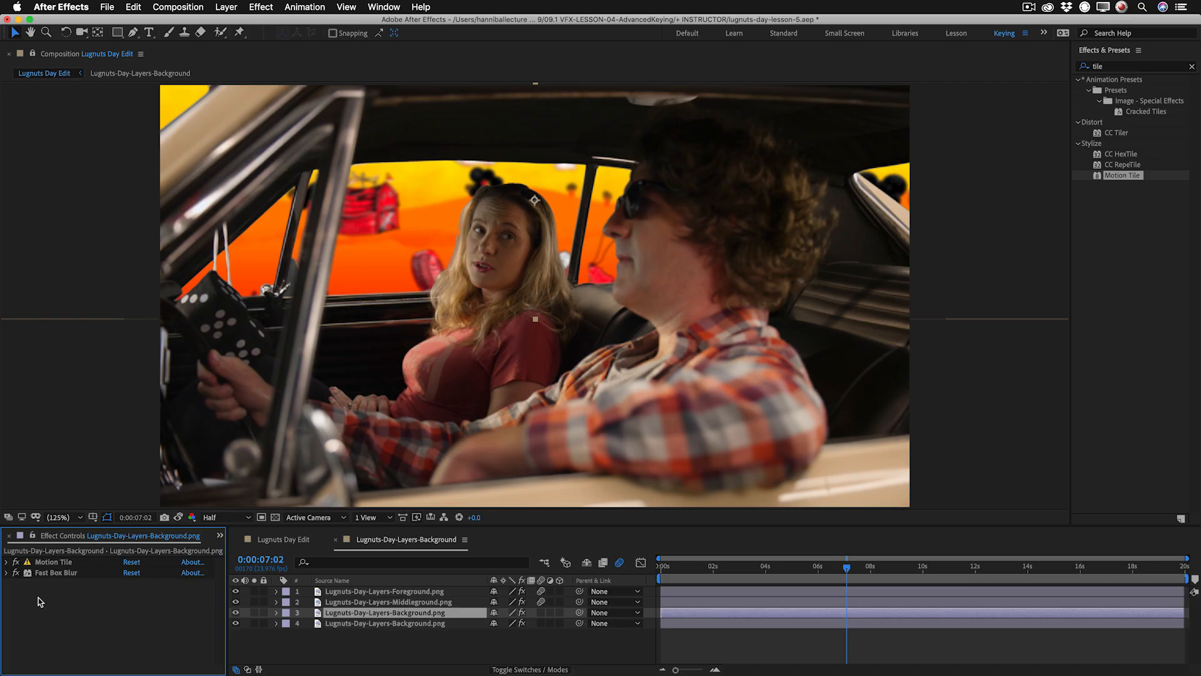
key("super+v")
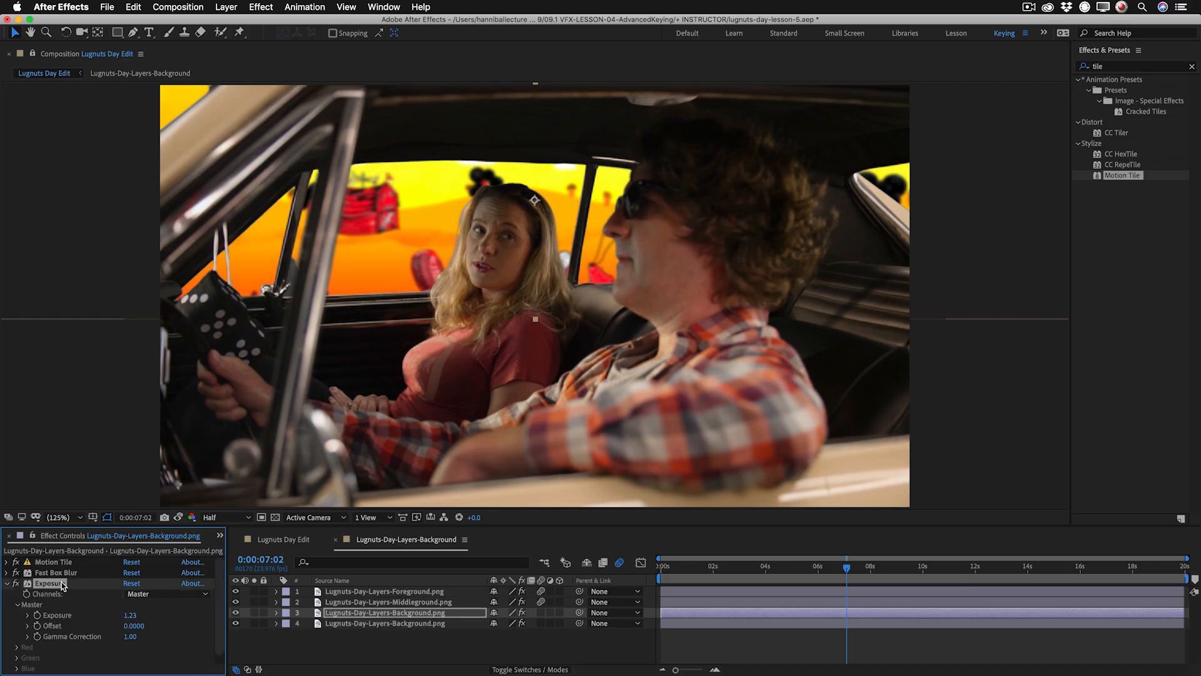
left_click(7, 583)
Copy the Exposure effect with property links from layer 3 and paste it onto Lugnuts-Day-Layers-Background.png layer 4.
left_click(133, 8)
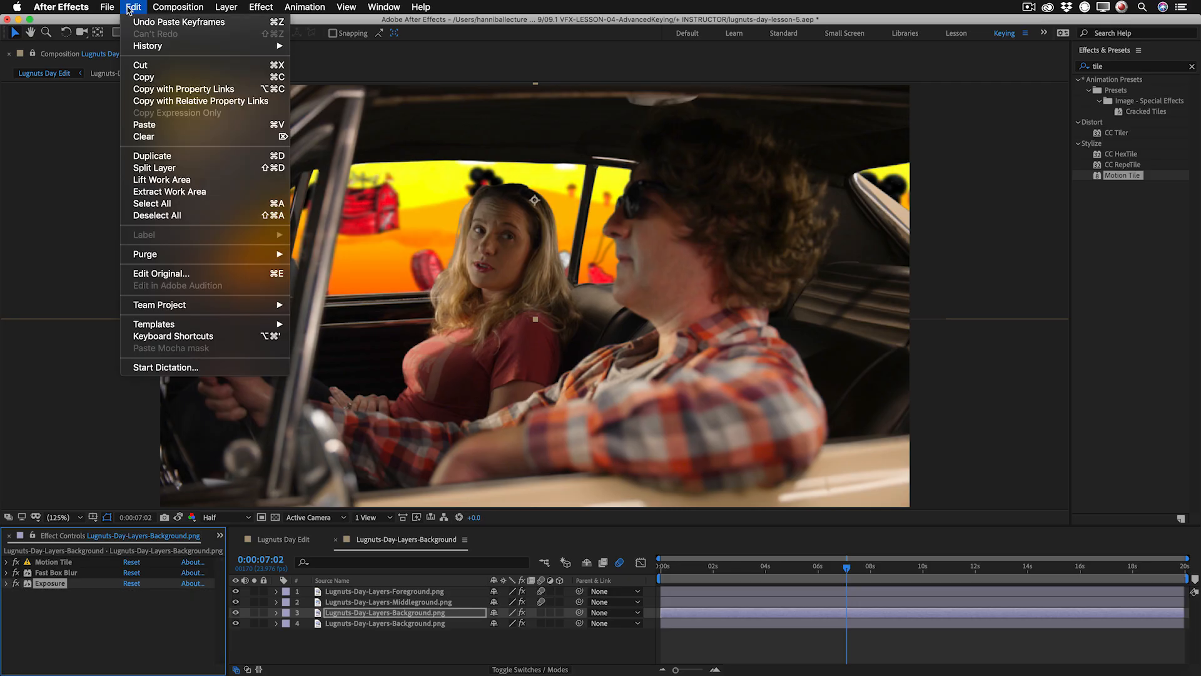
left_click(199, 89)
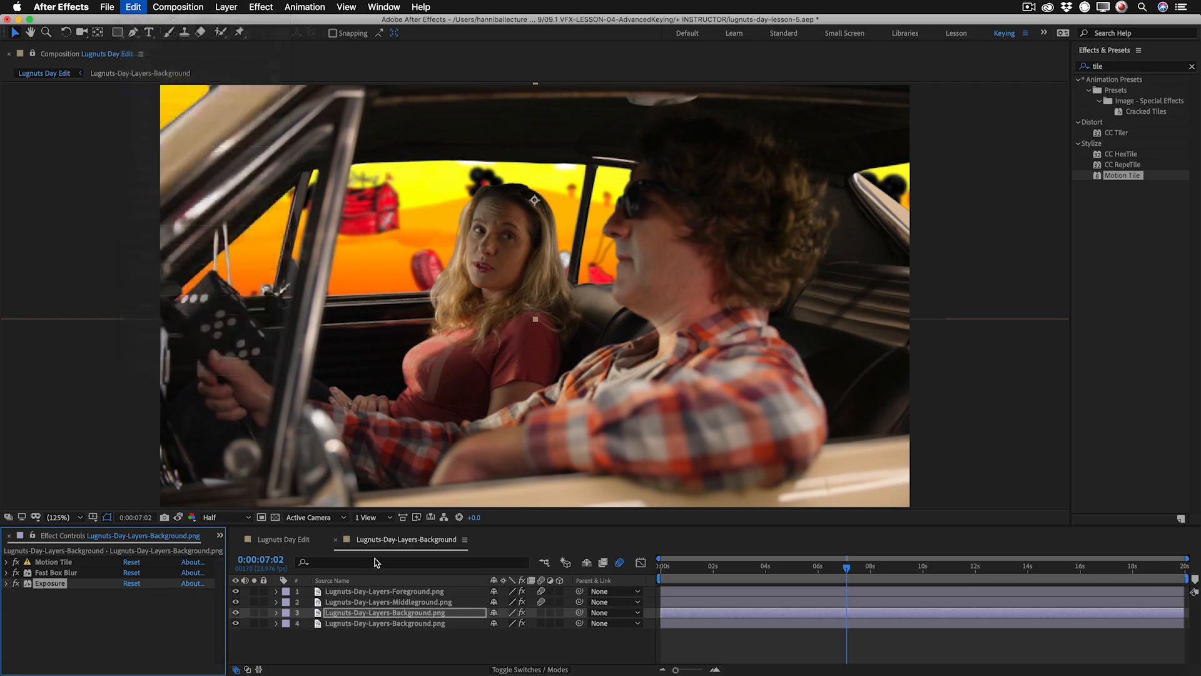
left_click(394, 624)
key("super+v")
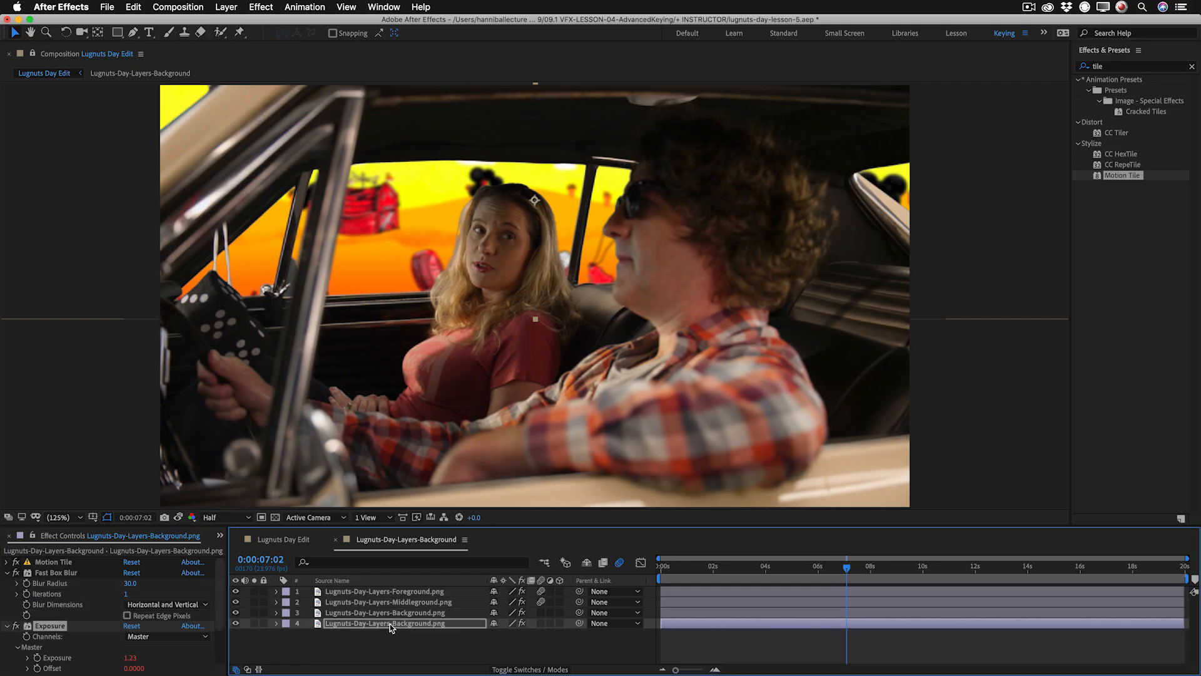
left_click(8, 573)
left_click(7, 583)
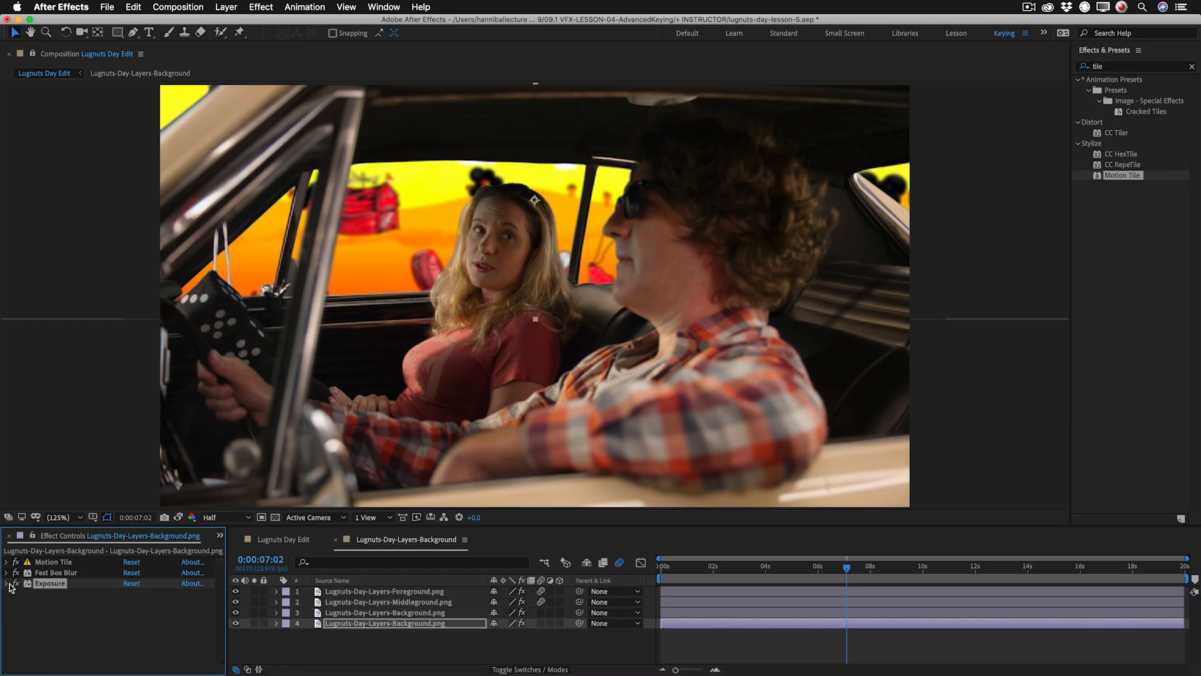
left_click(407, 615)
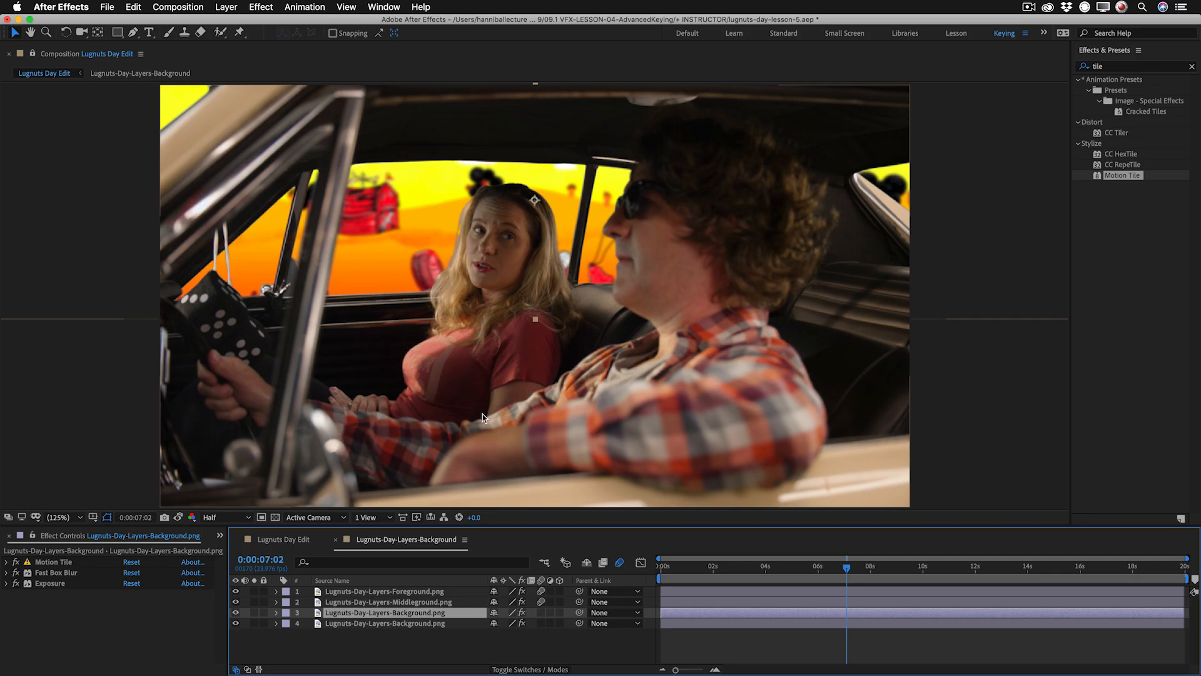
Apply the Curves effect to the 2shot pre layer in the Lugnuts Day Edit composition.
left_click(307, 541)
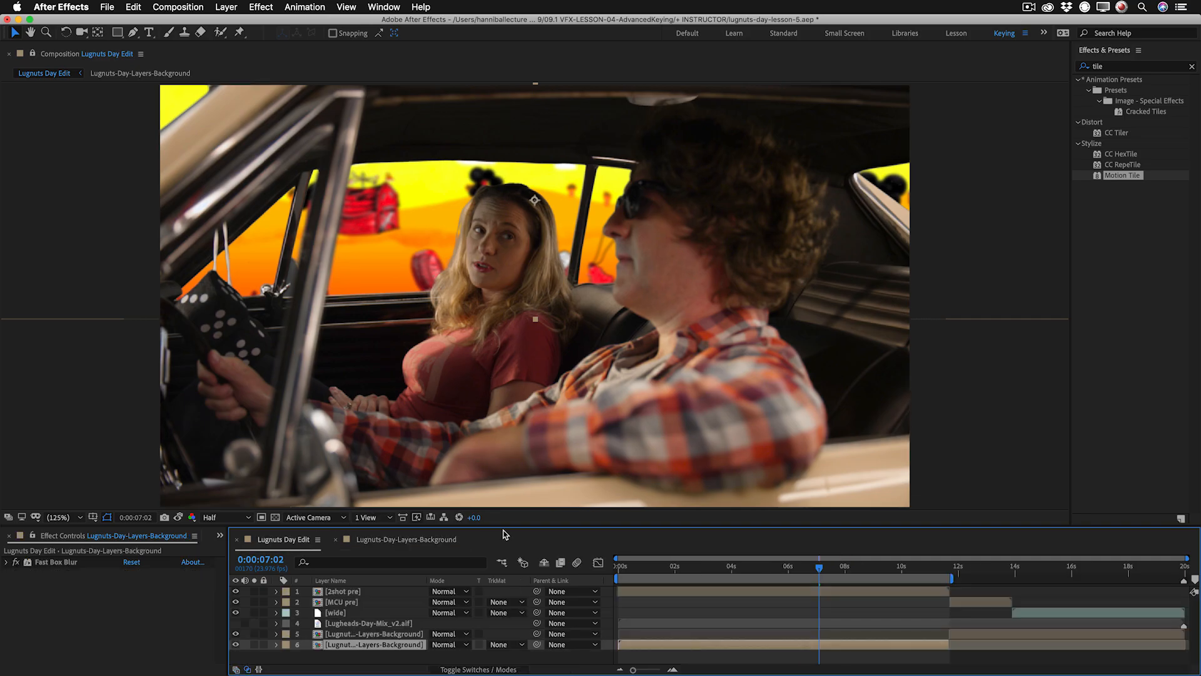
left_click(343, 591)
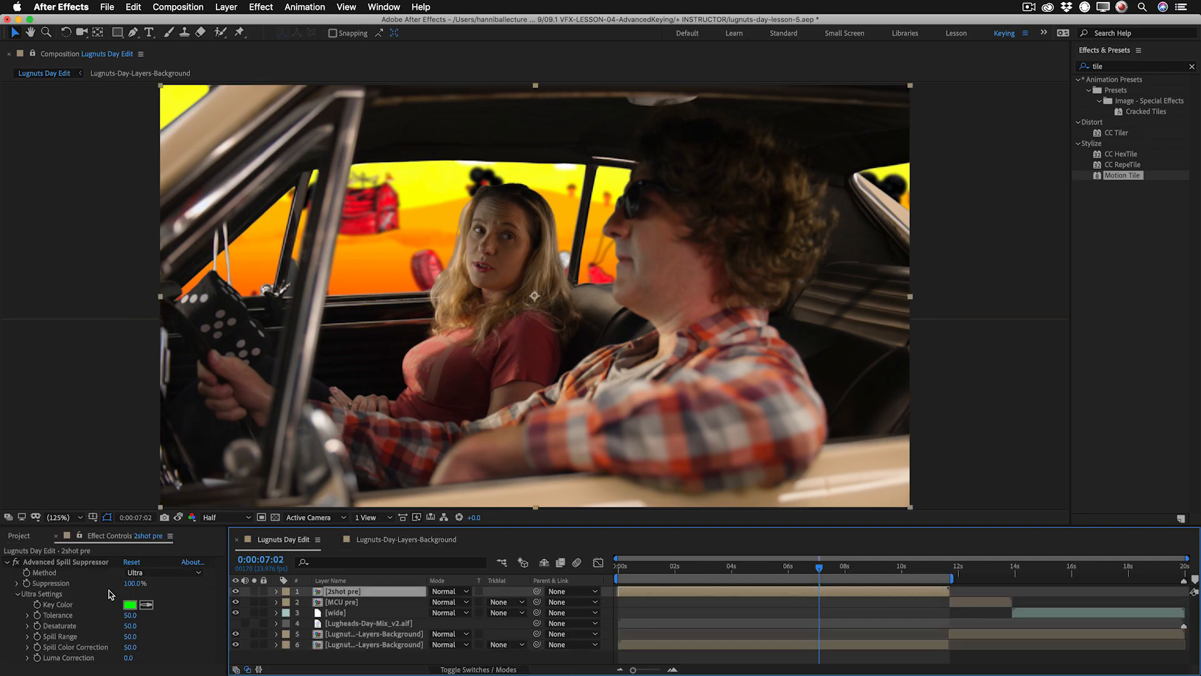
left_click(10, 565)
right_click(38, 611)
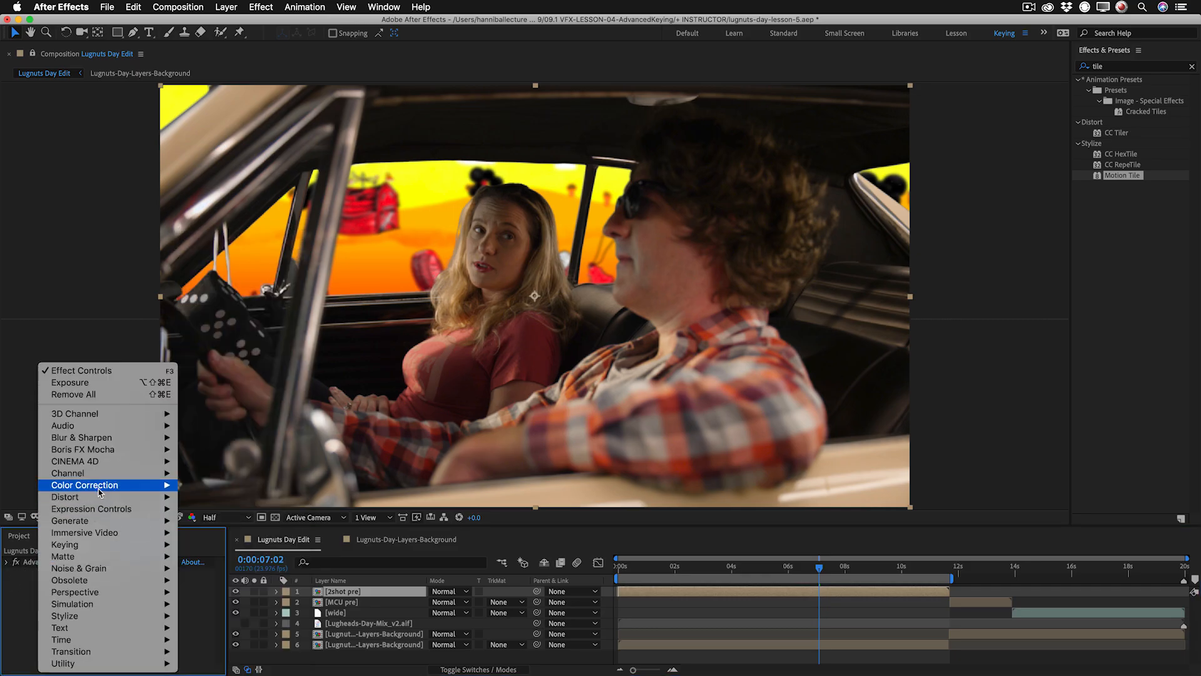
mouse_move(99, 492)
left_click(210, 474)
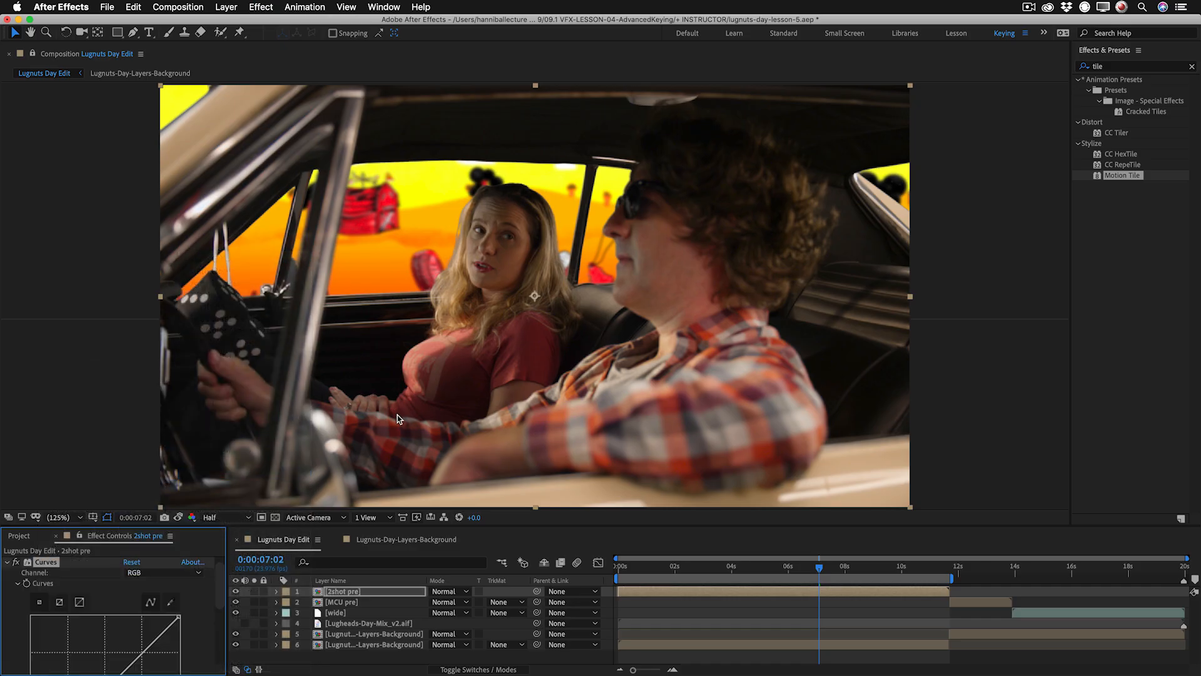
Set the preview resolution to Full and, viewing single colour channels, lift the midtones of the RGB curve on 2shot pre.
left_click(237, 519)
left_click(216, 531)
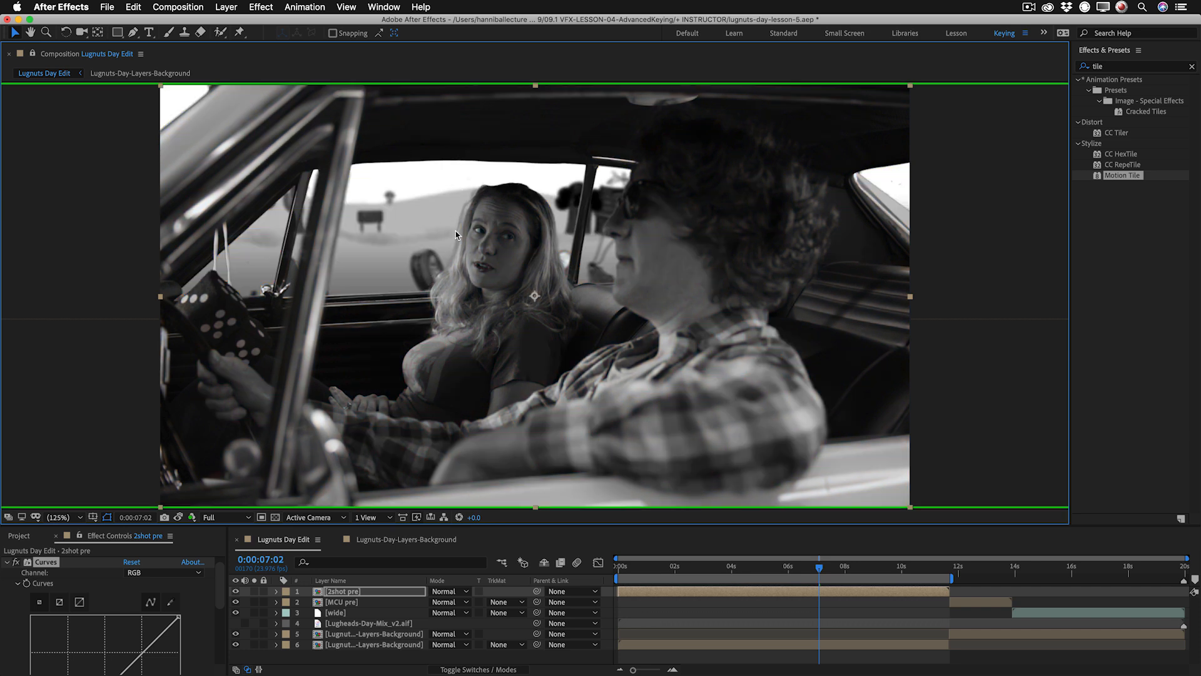
key("alt+1")
key("alt+3")
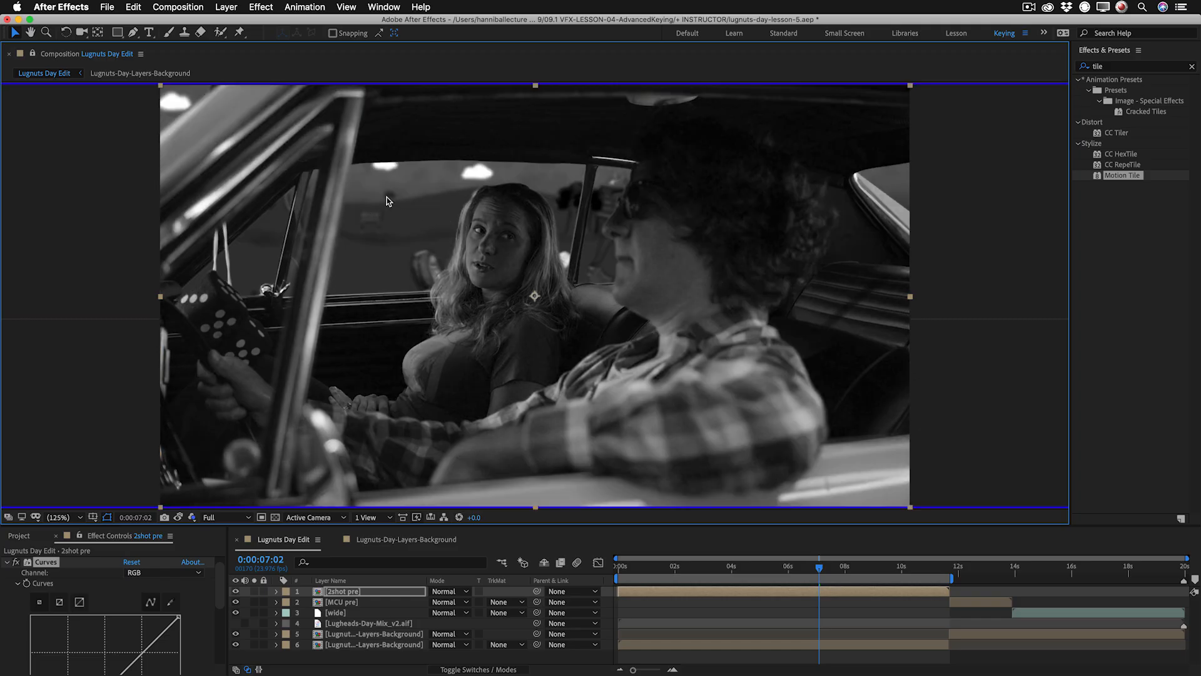
key("alt+2")
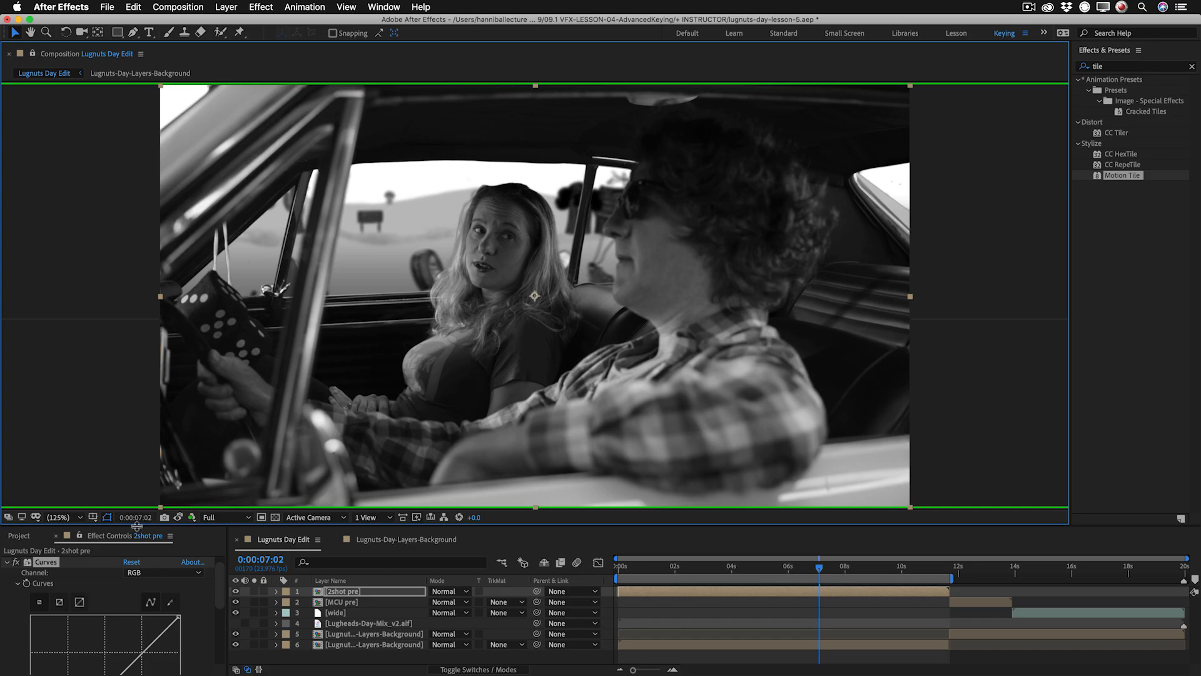
left_click_drag(136, 527, 108, 194)
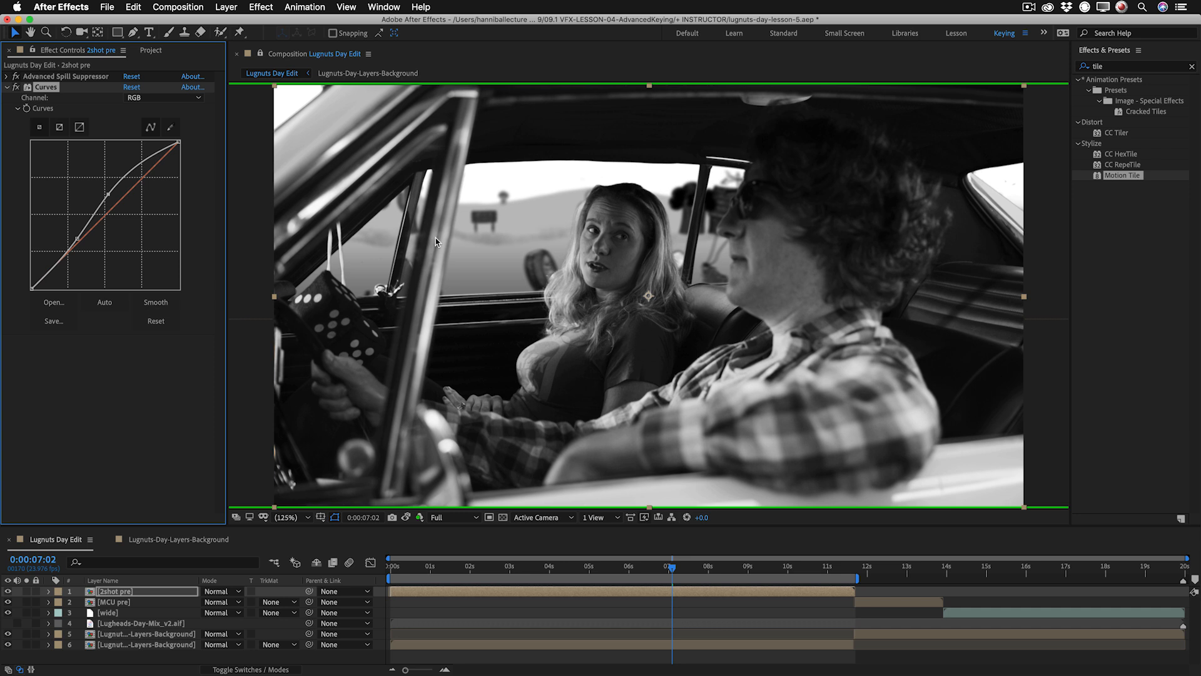
Raise the midtones of the Red curve slightly on the 2shot pre layer.
left_click(156, 97)
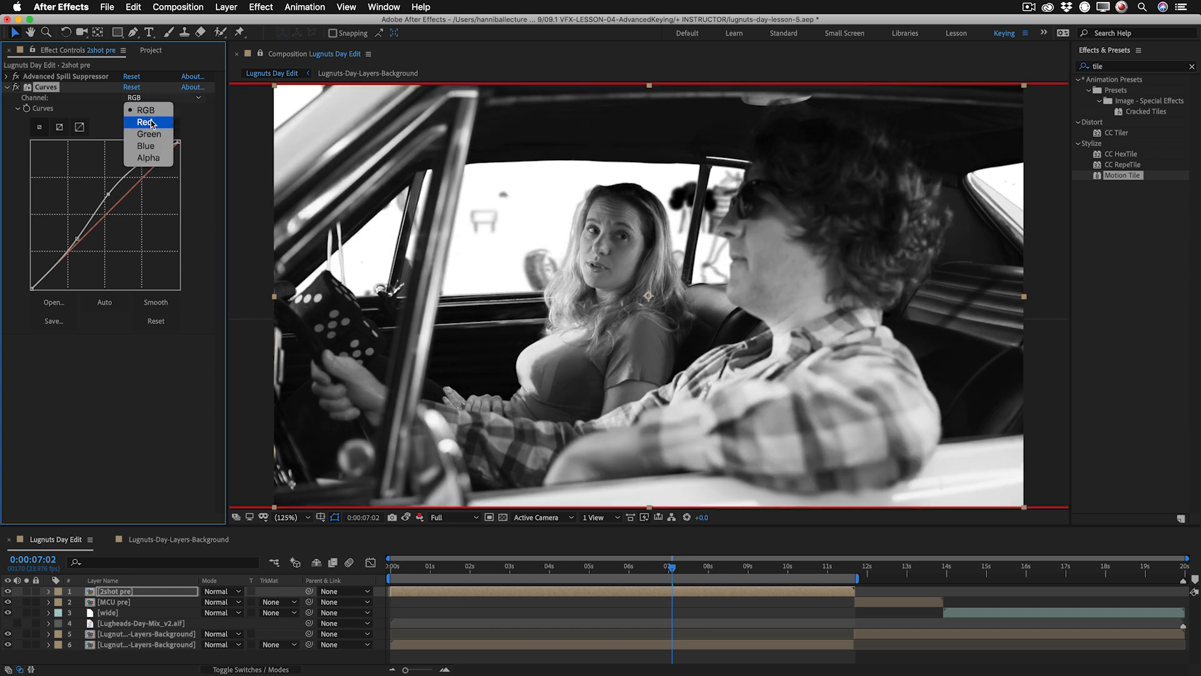
left_click(151, 124)
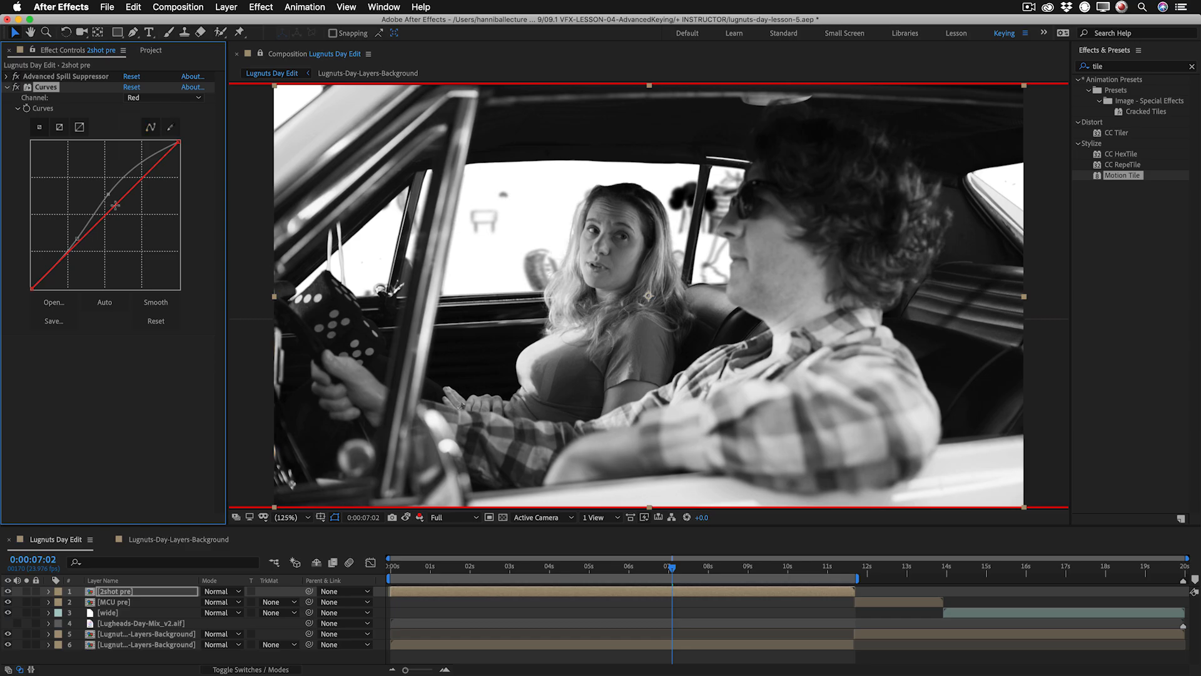
left_click_drag(115, 208, 114, 198)
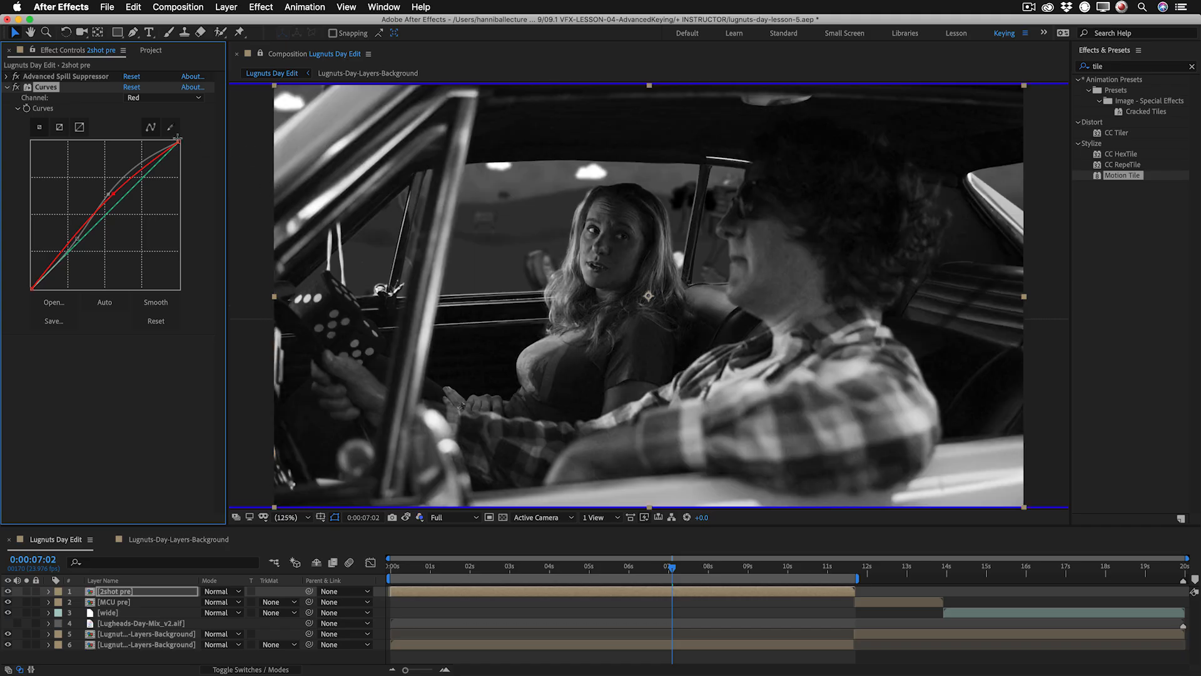
Lower the midtones of the Blue curve on 2shot pre and return the preview to full colour after comparing channels.
left_click(168, 97)
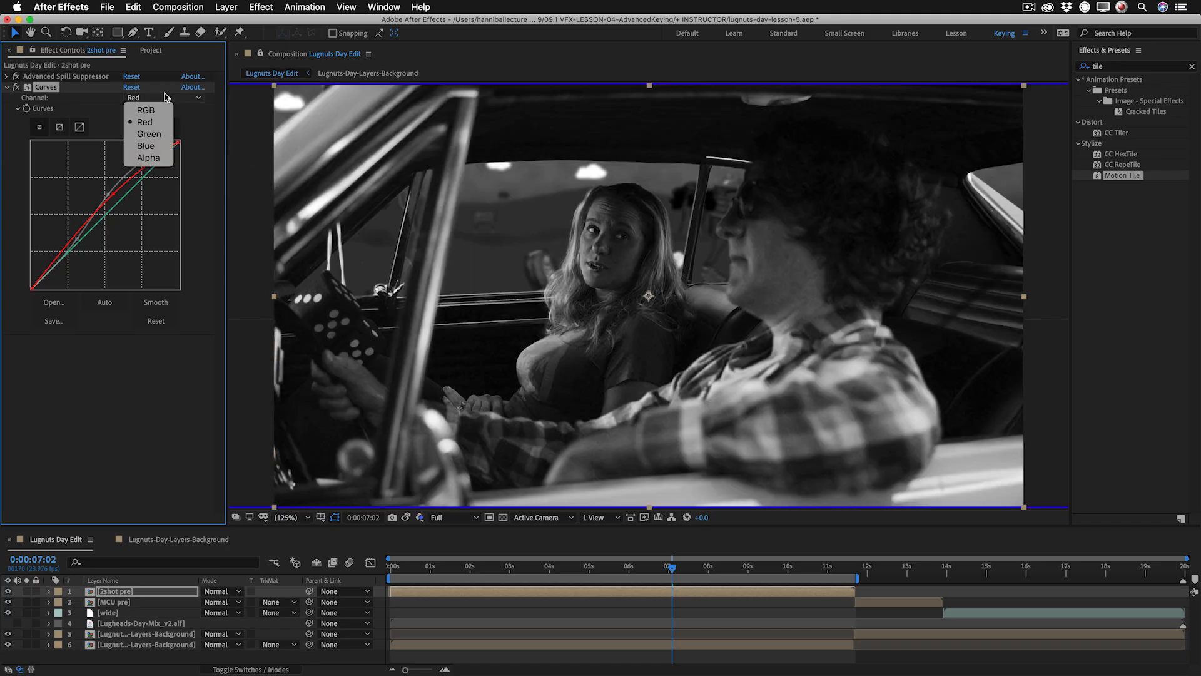
left_click(153, 146)
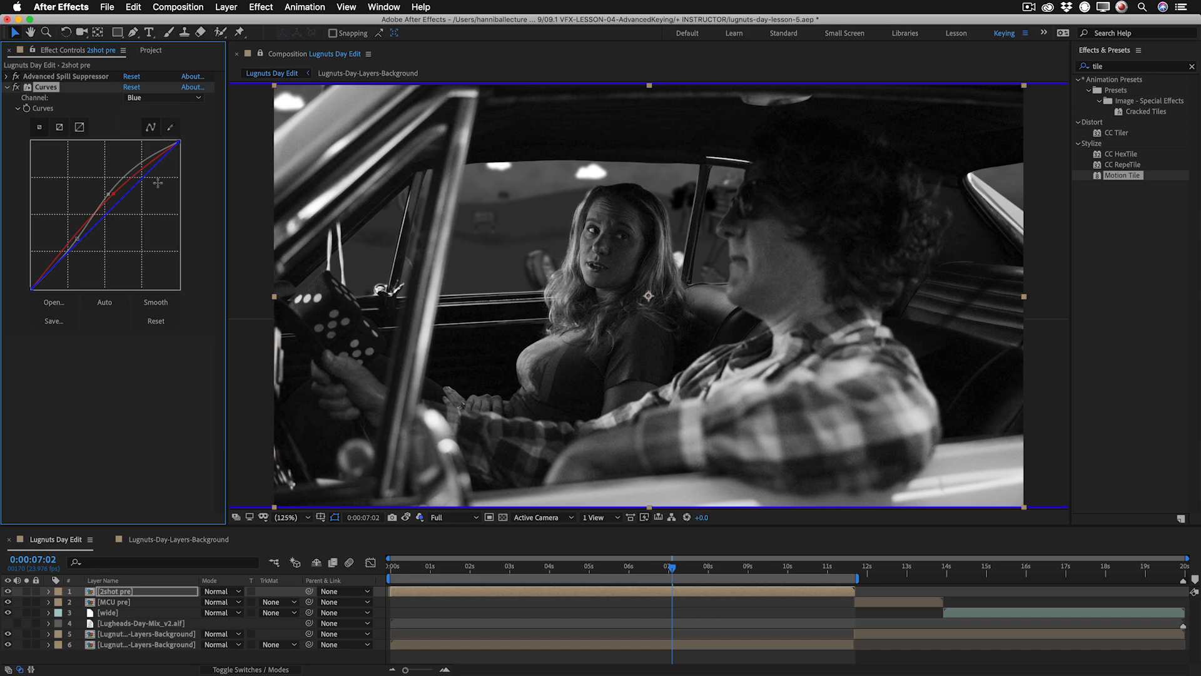
left_click_drag(115, 205, 125, 211)
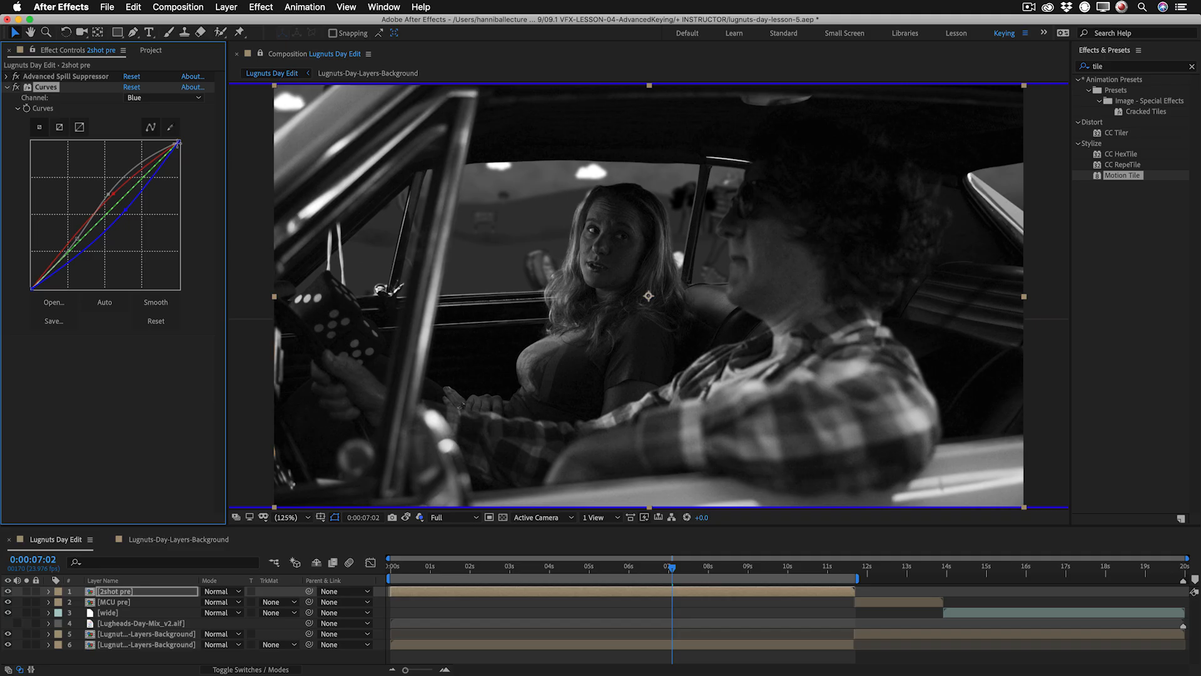
mouse_move(177, 144)
left_mouse_down()
mouse_move(186, 173)
mouse_move(163, 130)
mouse_move(180, 142)
left_mouse_up()
key("alt+1")
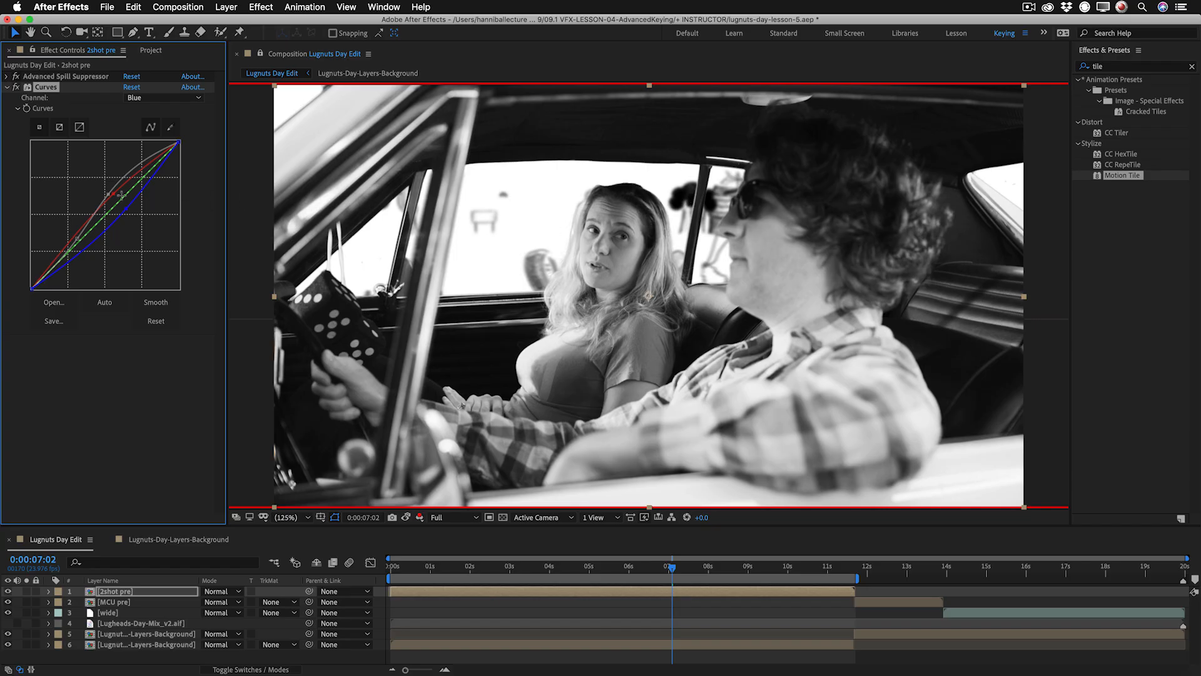
key("alt+2")
key("alt+2")
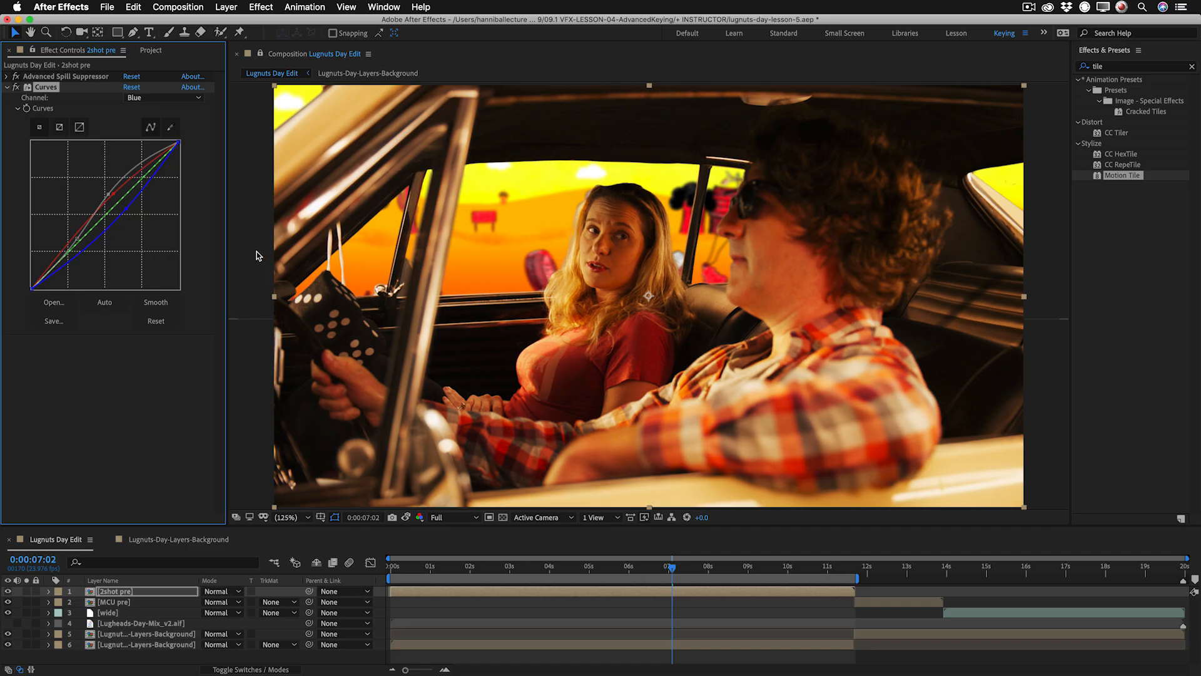
Ease the Blue curve back toward the diagonal and reshape the RGB curve with brighter midtones and a repositioned shadow point.
left_click(114, 196)
left_click_drag(123, 213, 126, 202)
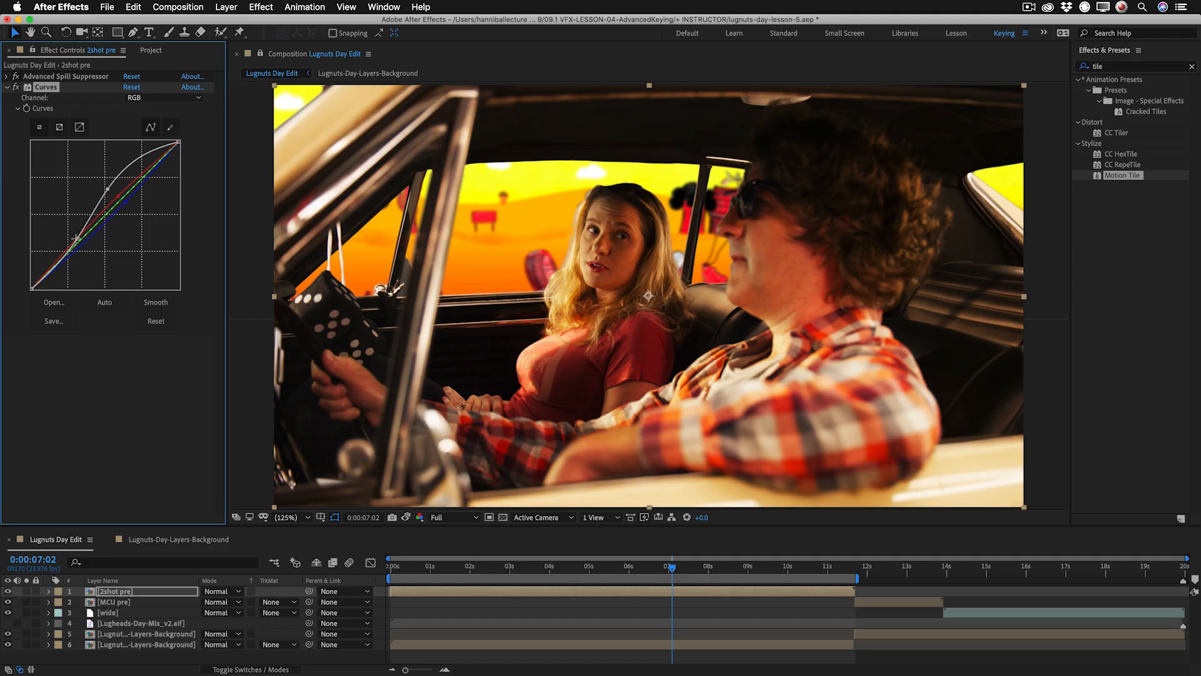
left_click_drag(77, 239, 28, 299)
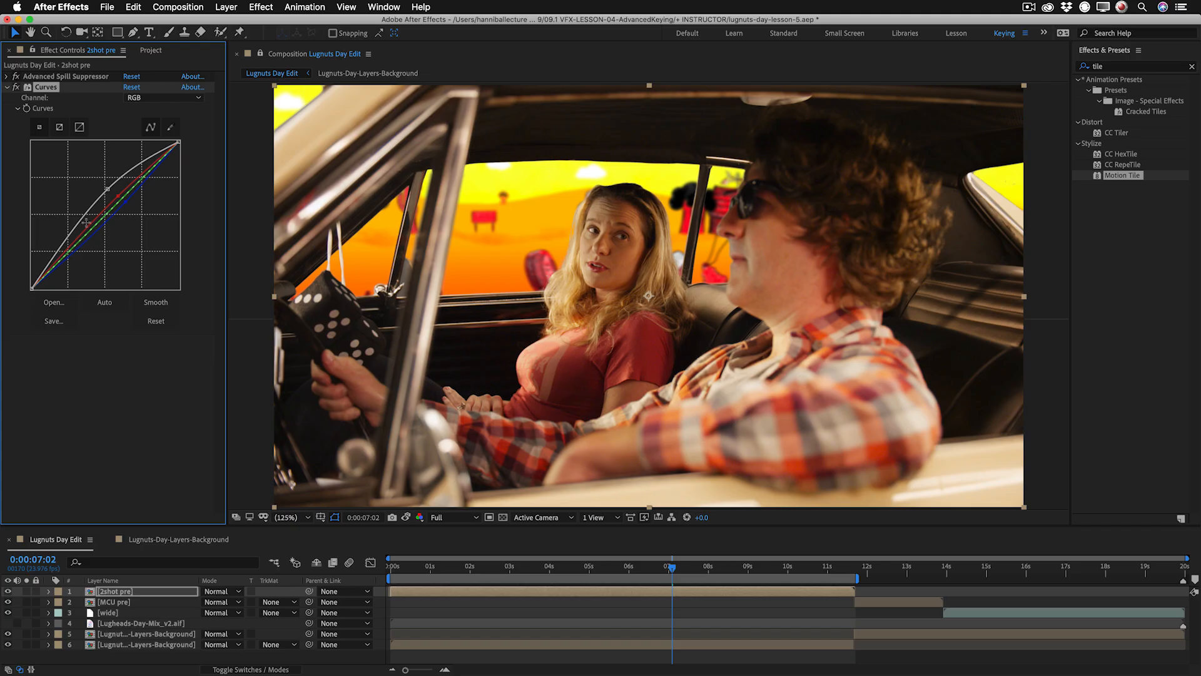
mouse_move(50, 256)
left_mouse_down()
mouse_move(69, 251)
mouse_move(58, 253)
left_mouse_up()
left_click_drag(105, 190, 104, 189)
left_click_drag(59, 253, 64, 253)
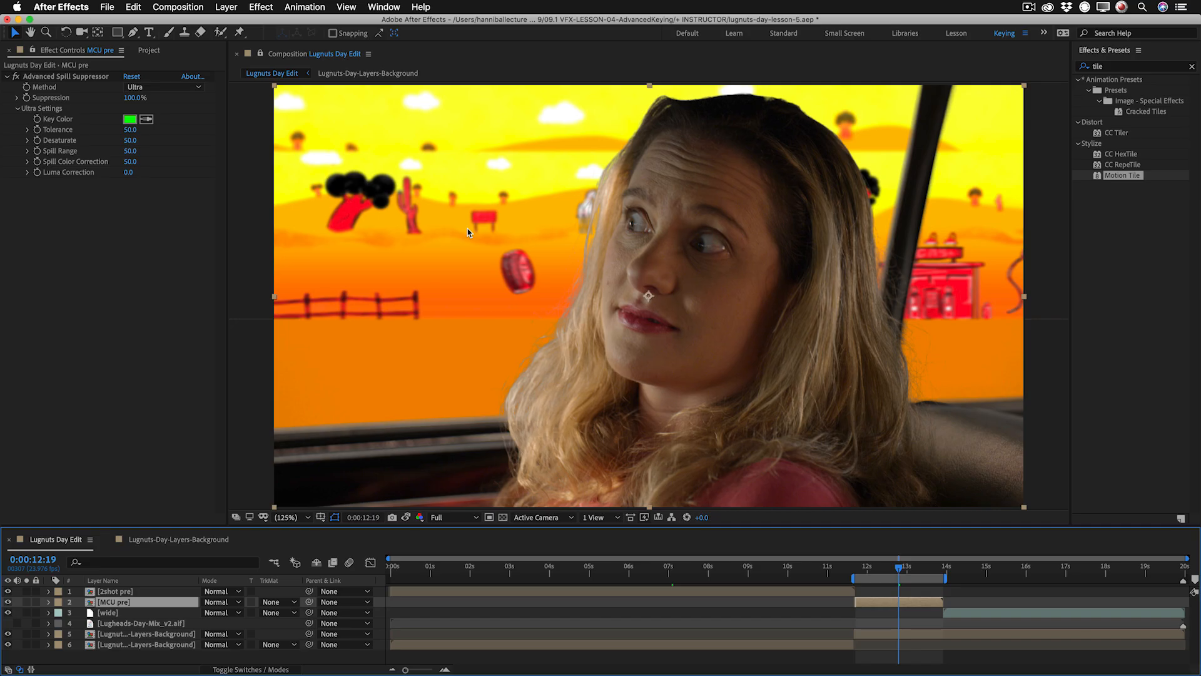
Reveal the source of background layer 5 in the project and rename that precomp Lugnuts-Day-Layers-Background 1.
left_click(129, 633)
right_click(132, 636)
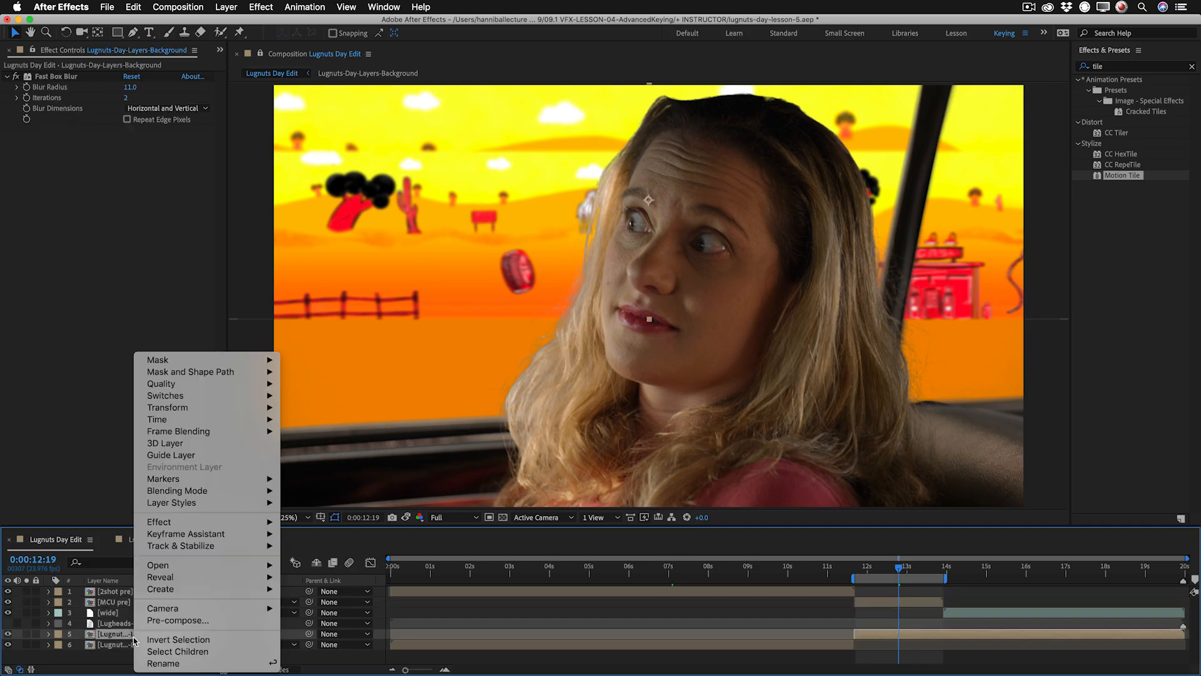
mouse_move(171, 579)
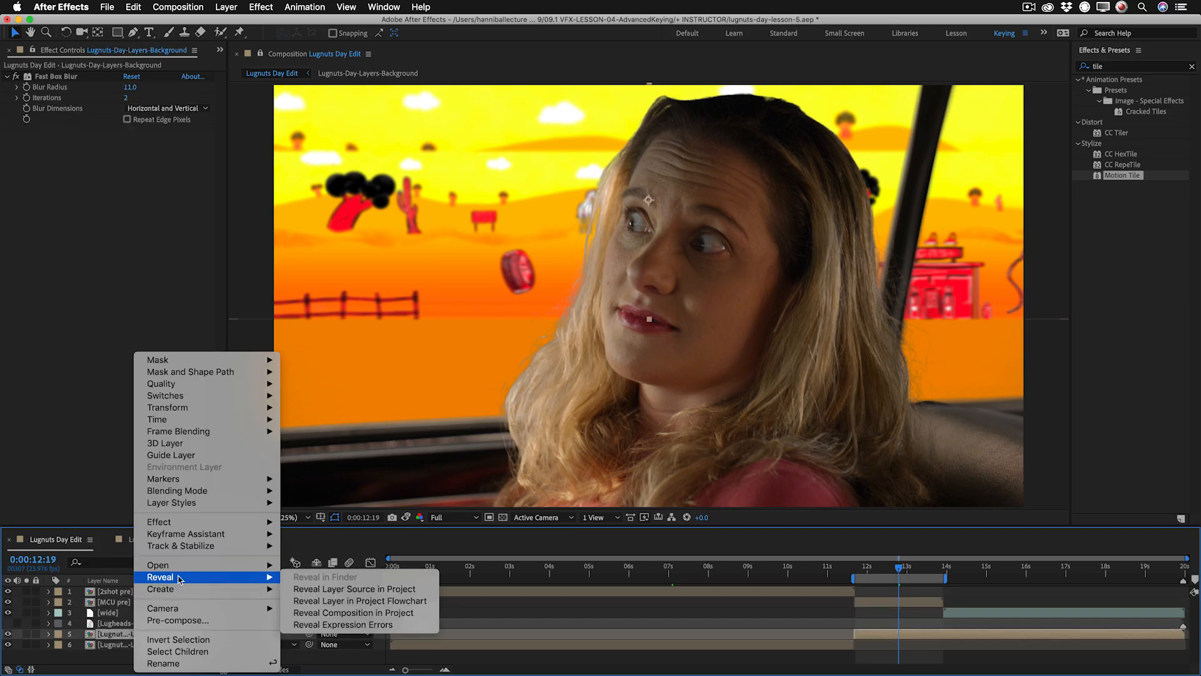
left_click(363, 593)
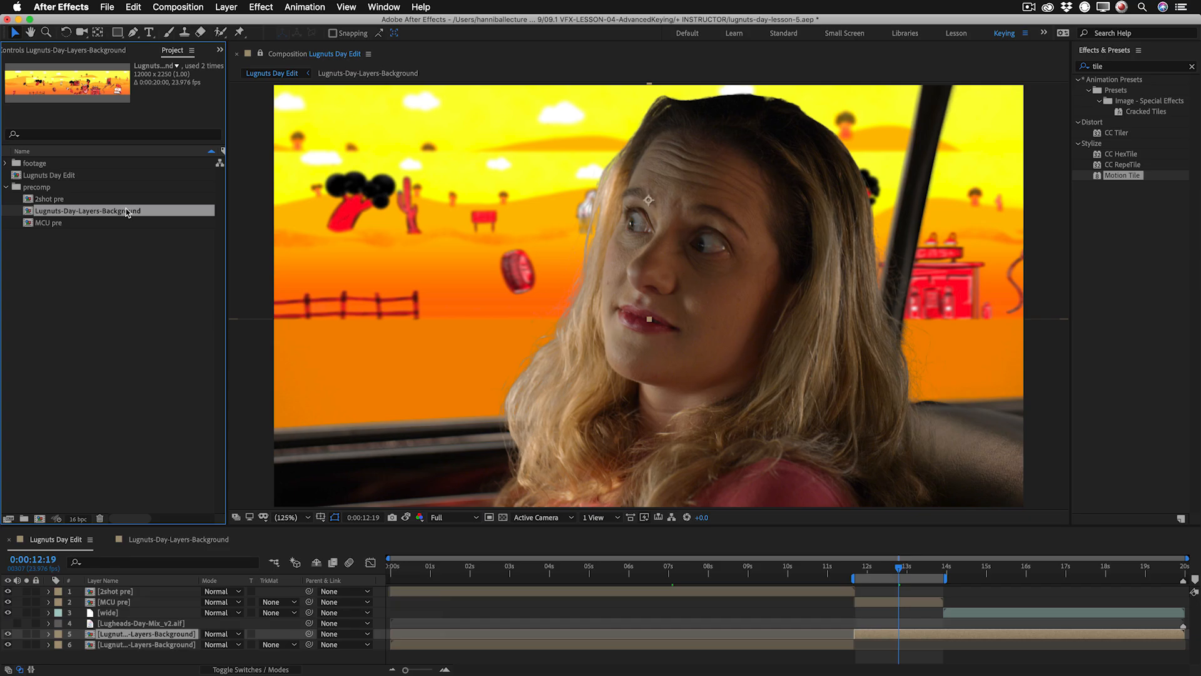
key("Return")
type("1")
key("Return")
Duplicate the renamed background precomp and replace the source of layer 5 in Lugnuts Day Edit with the copy.
key("super+d")
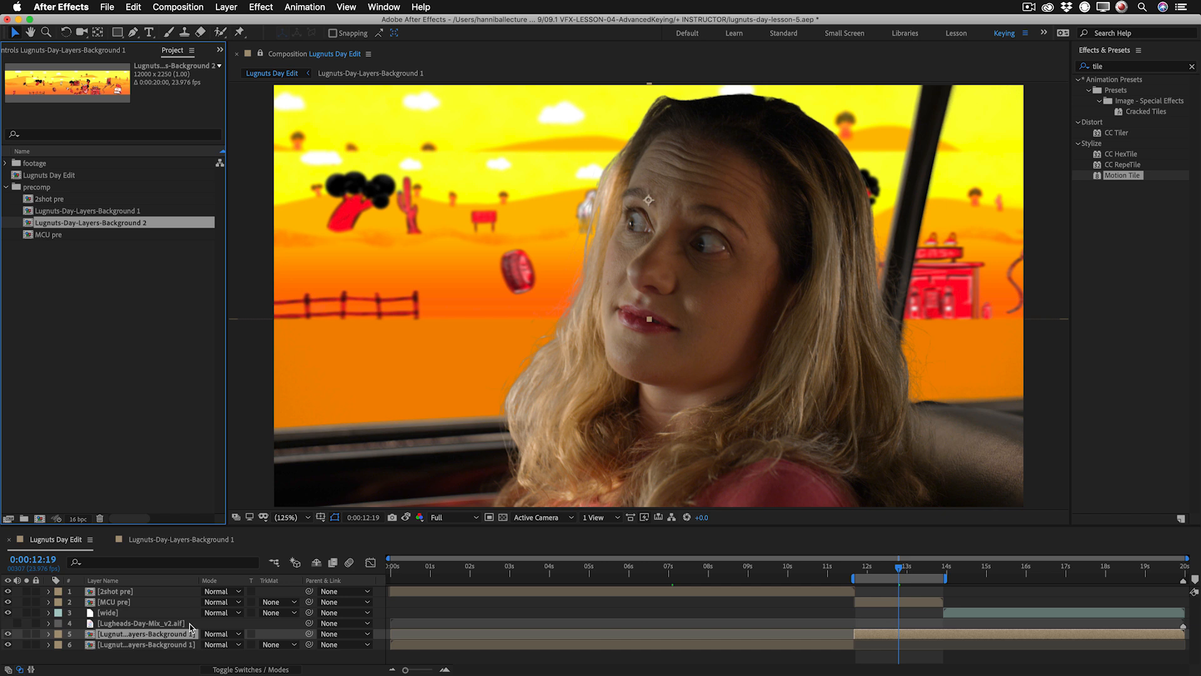
key("super+alt+slash")
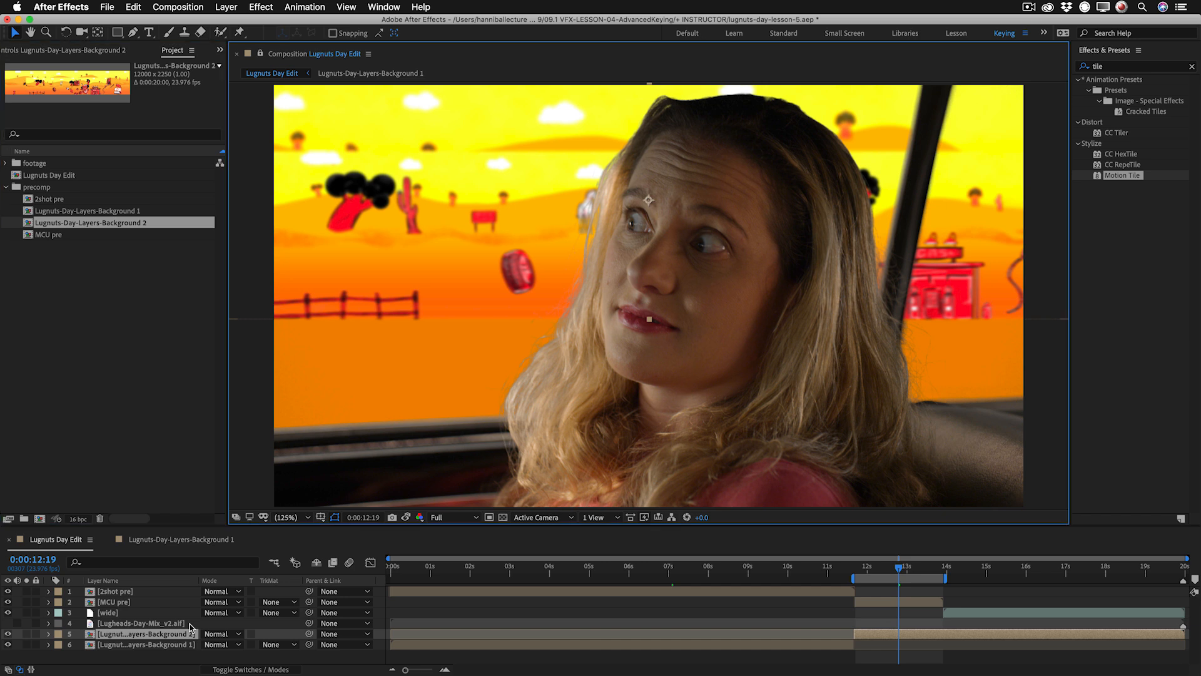
Open the Lugnuts-Day-Layers-Background 2 precomp's timeline and lock the composition viewer on Lugnuts Day Edit.
left_click(93, 635)
double_click(93, 635)
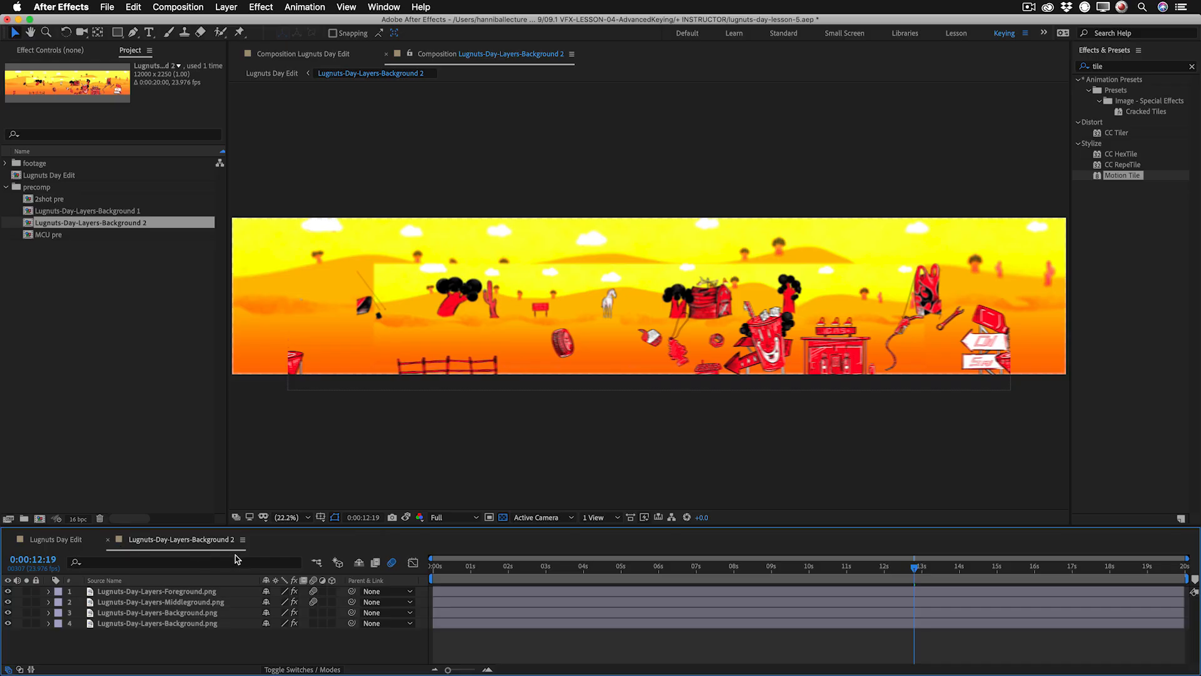
left_click(47, 540)
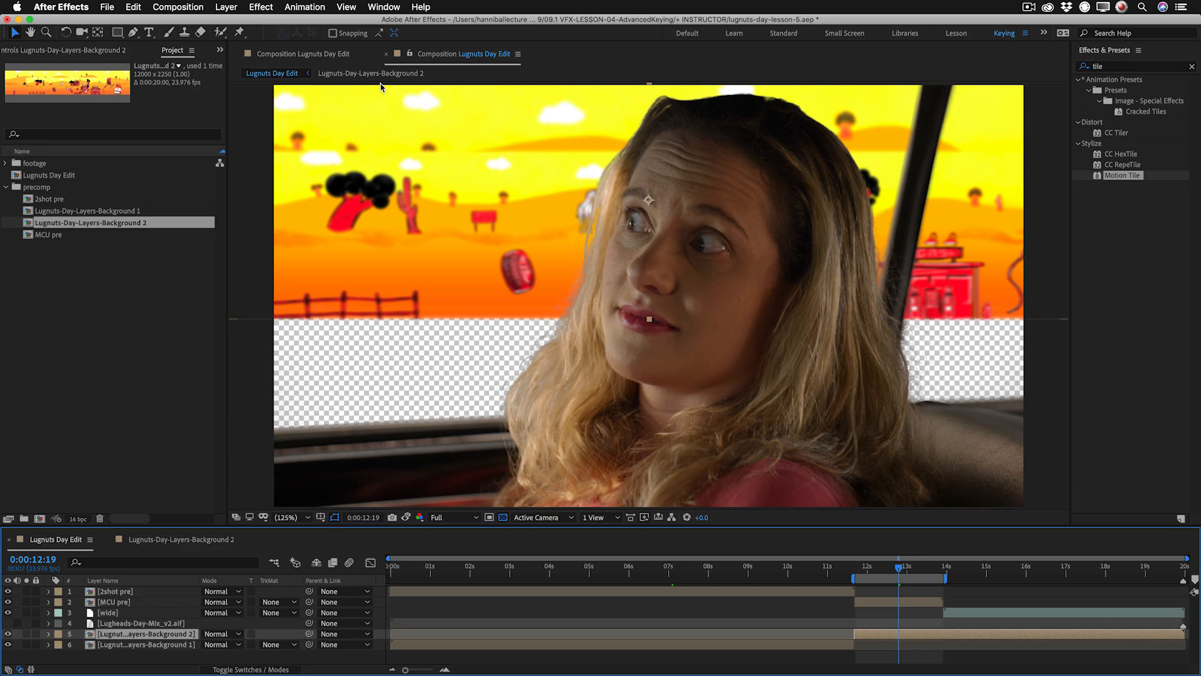
left_click(409, 55)
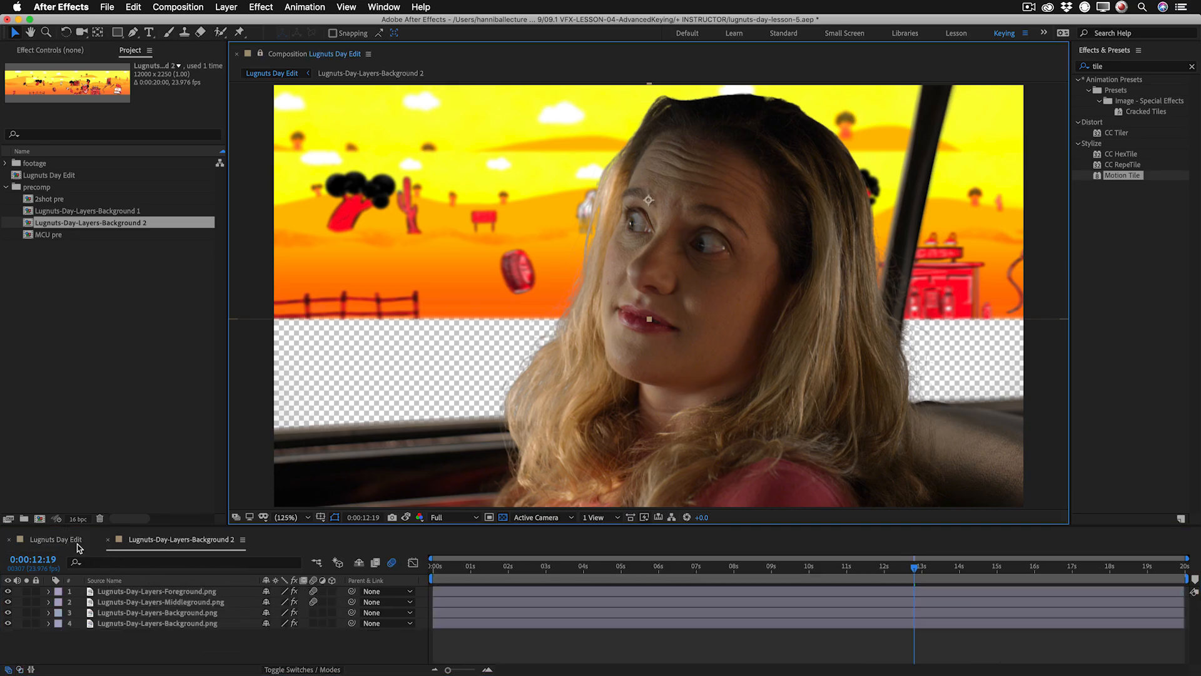
left_click(73, 542)
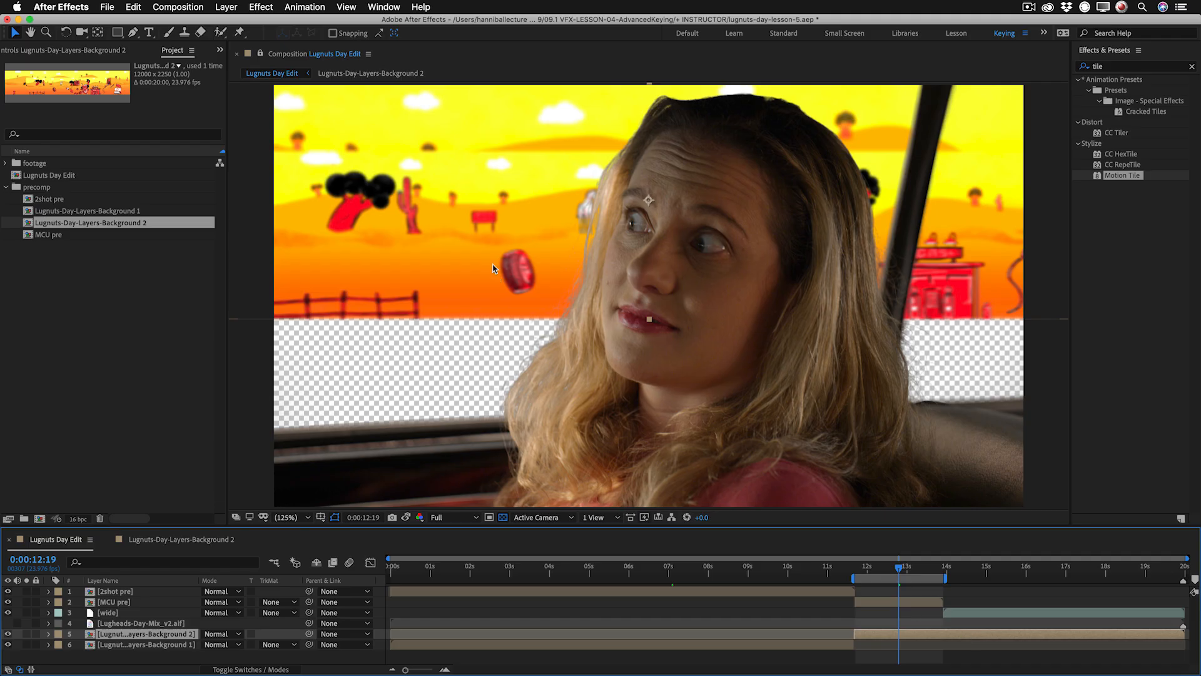
Scale the Lugnuts-Day-Layers-Background 2 layer to 40% and shift it down to fill the car window behind the woman.
left_click_drag(453, 222, 456, 269)
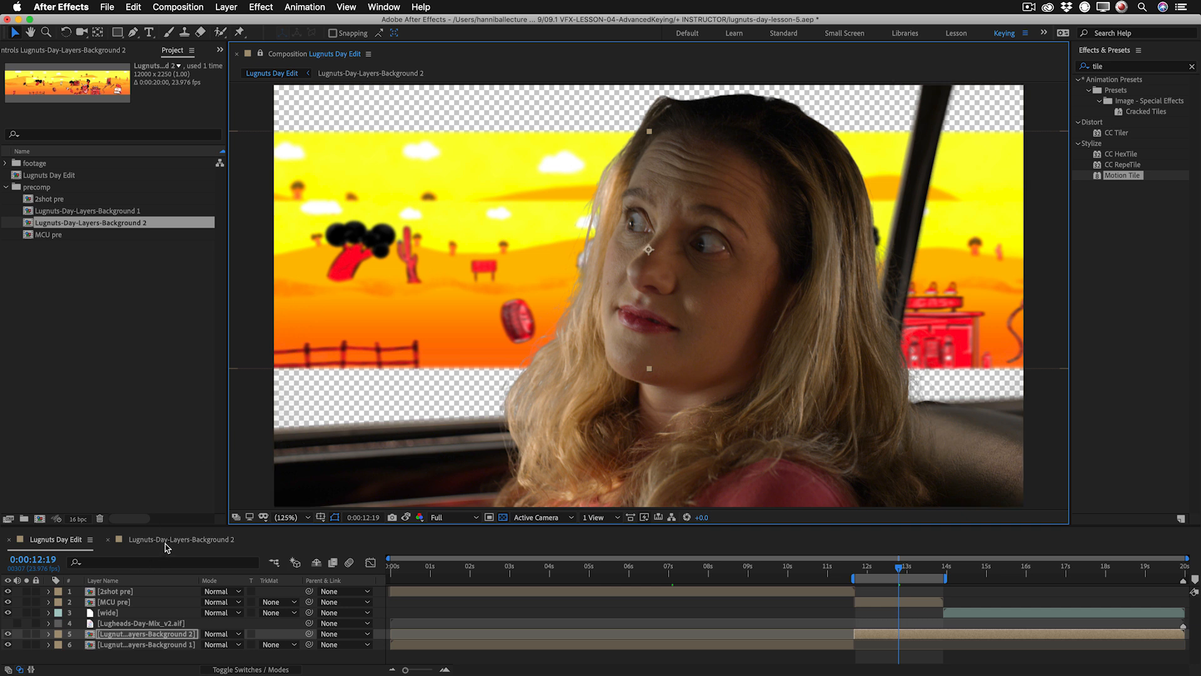
left_click(218, 540)
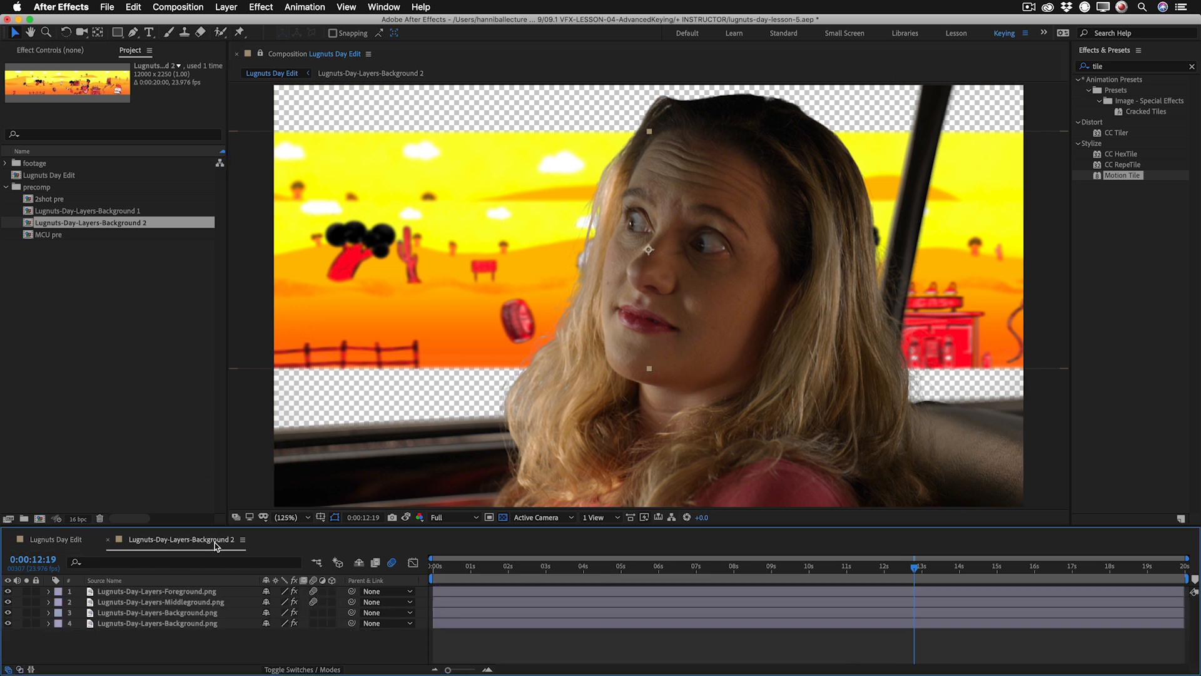
left_click(51, 541)
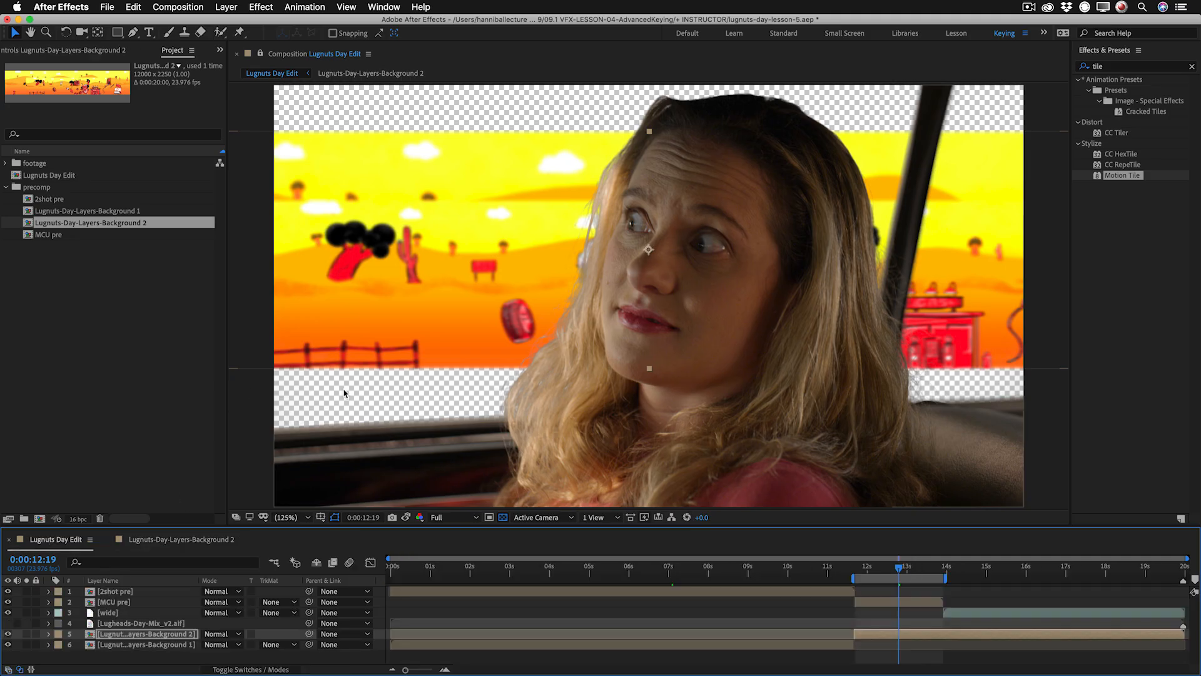
key("s")
left_click_drag(230, 644, 238, 646)
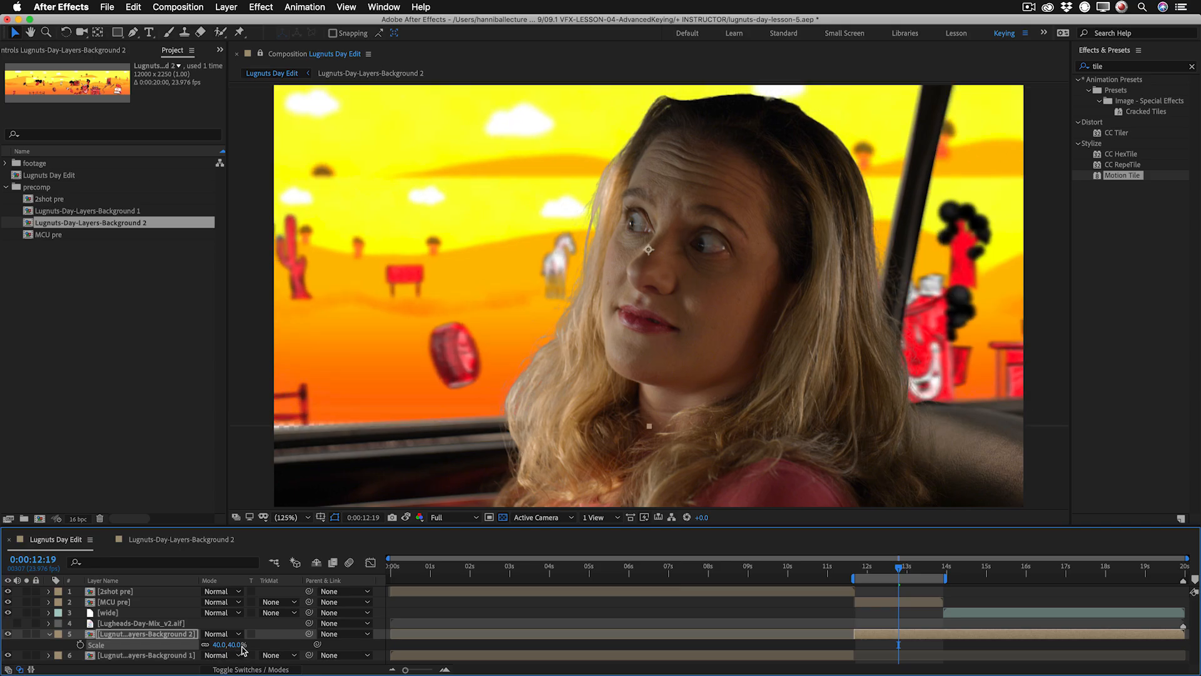
left_click_drag(502, 283, 501, 289)
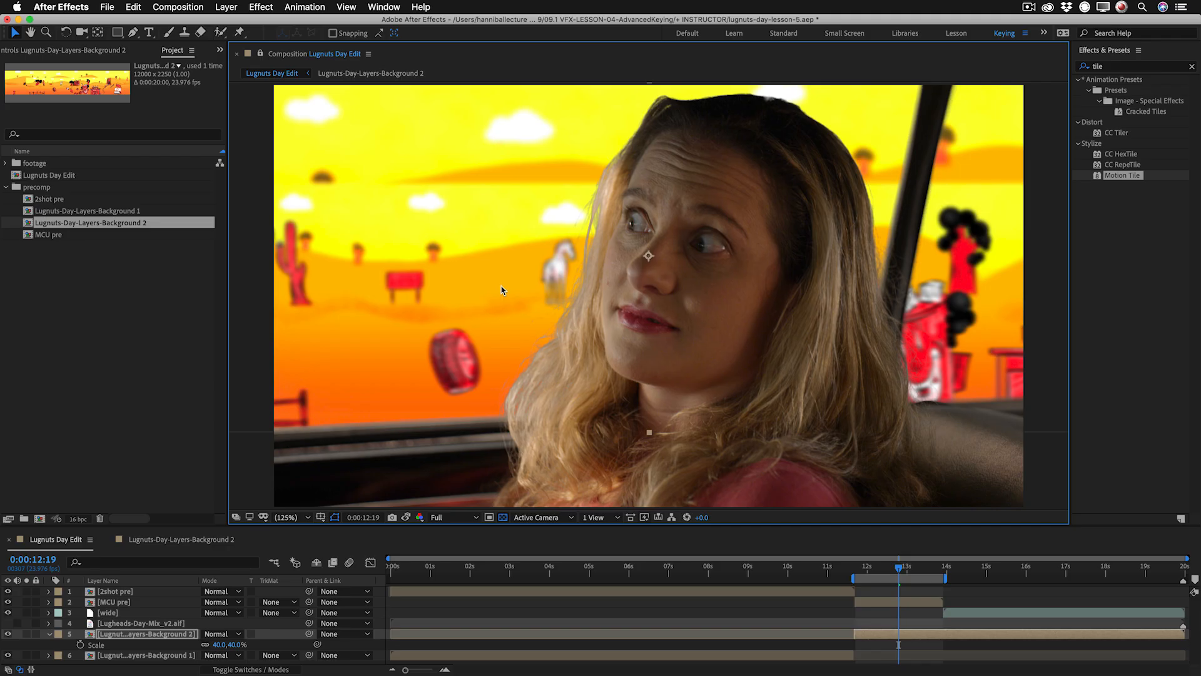
In the Background 2 precomp, hide the upper Background.png layer and set the lower one's Y position to 1149.
left_click(195, 540)
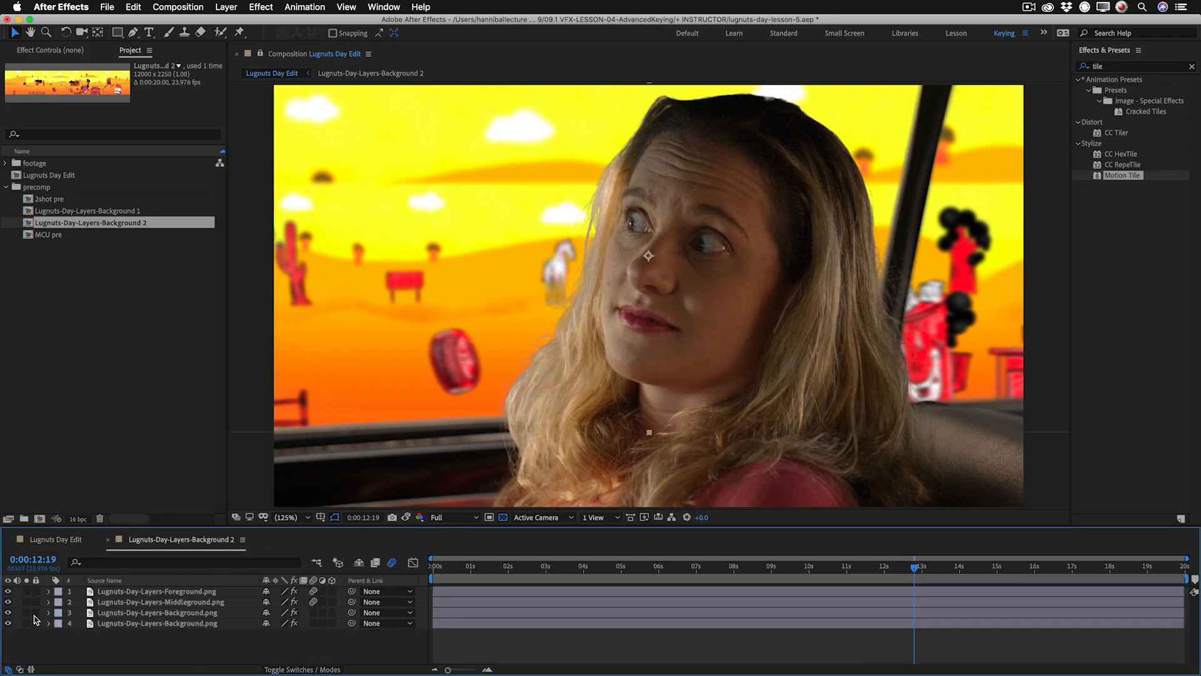
left_click(8, 613)
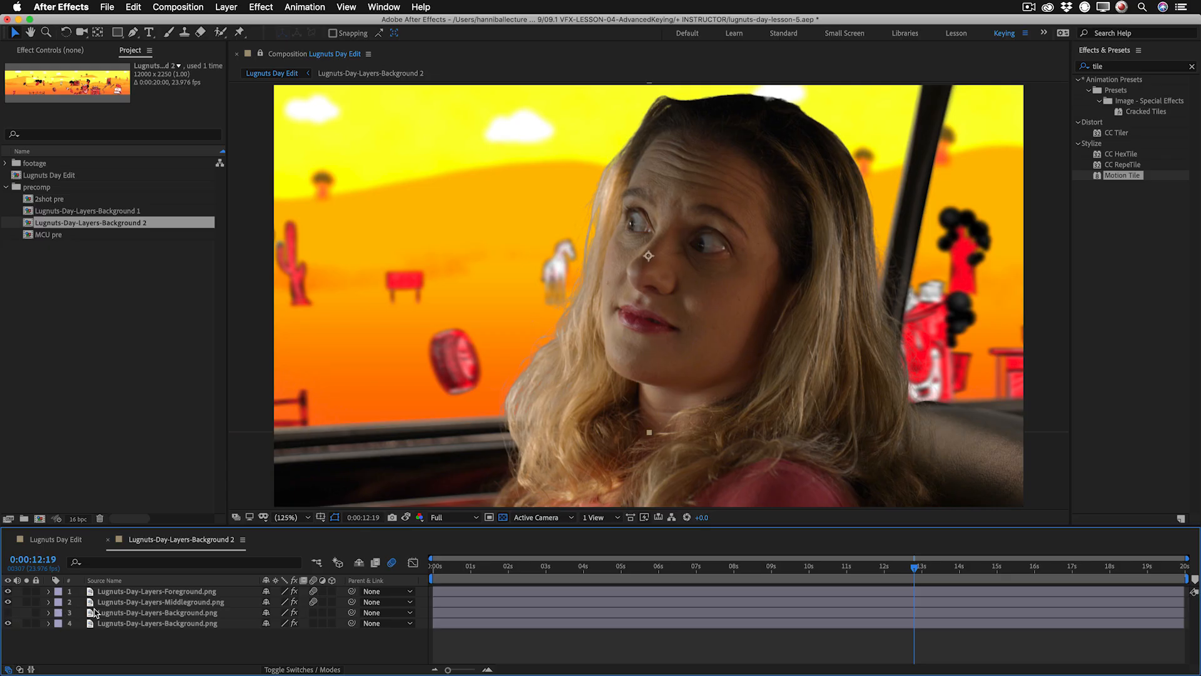
left_click(130, 623)
key("p")
mouse_move(289, 634)
left_mouse_down()
mouse_move(329, 634)
mouse_move(305, 633)
left_mouse_up()
Raise the Middleground.png layer to a Y position of 972.2.
left_click(200, 601)
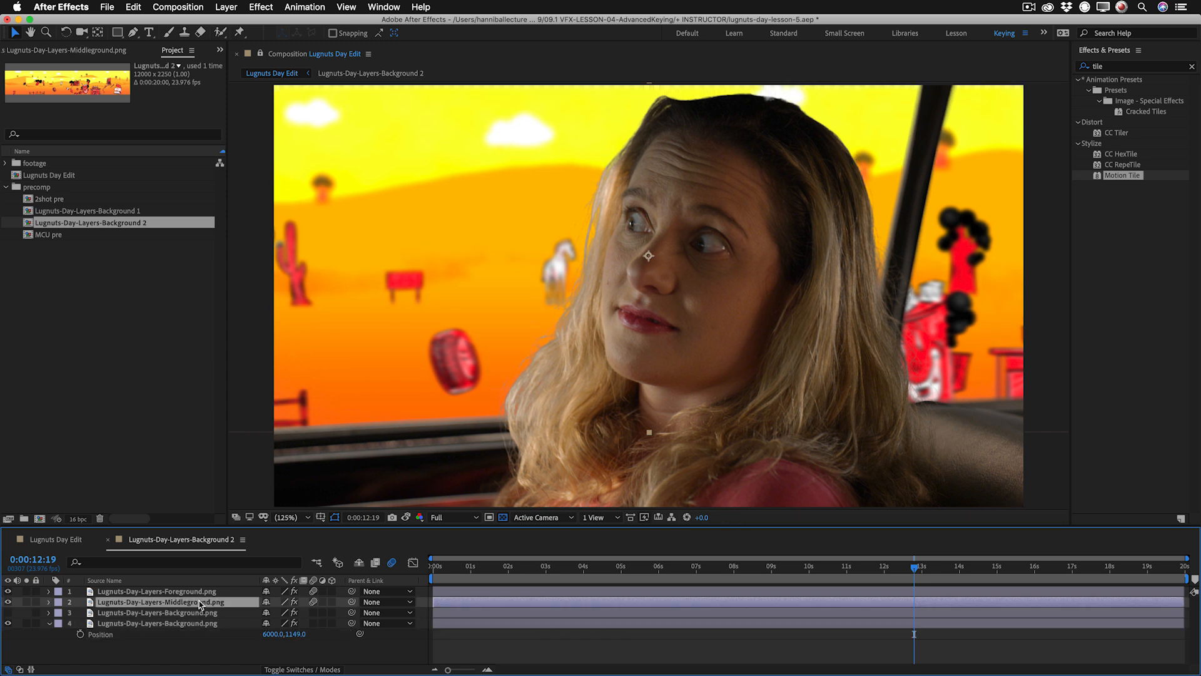
key("p")
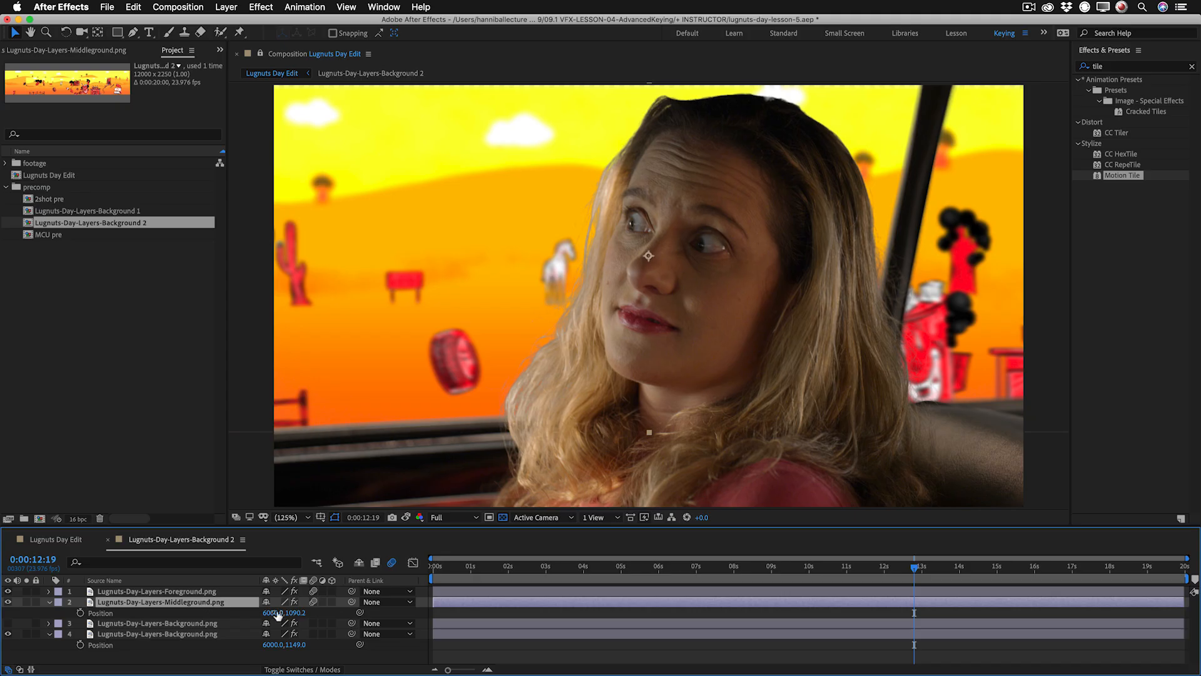
left_click_drag(294, 613, 241, 611)
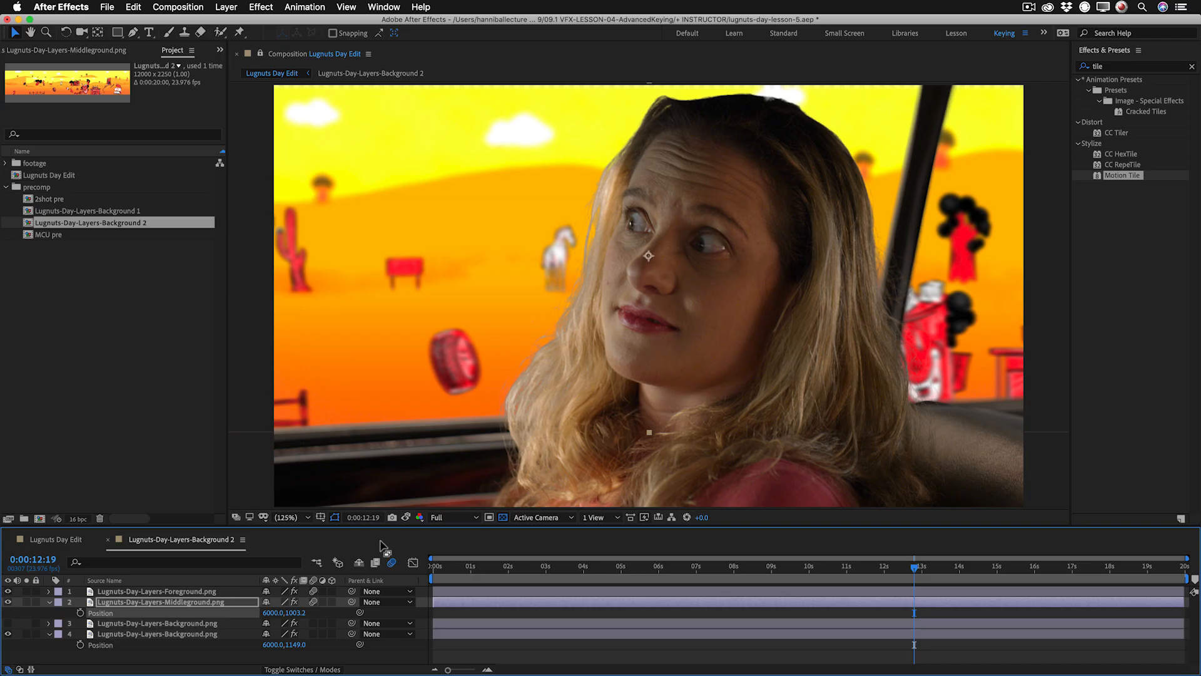
left_click_drag(306, 613, 282, 614)
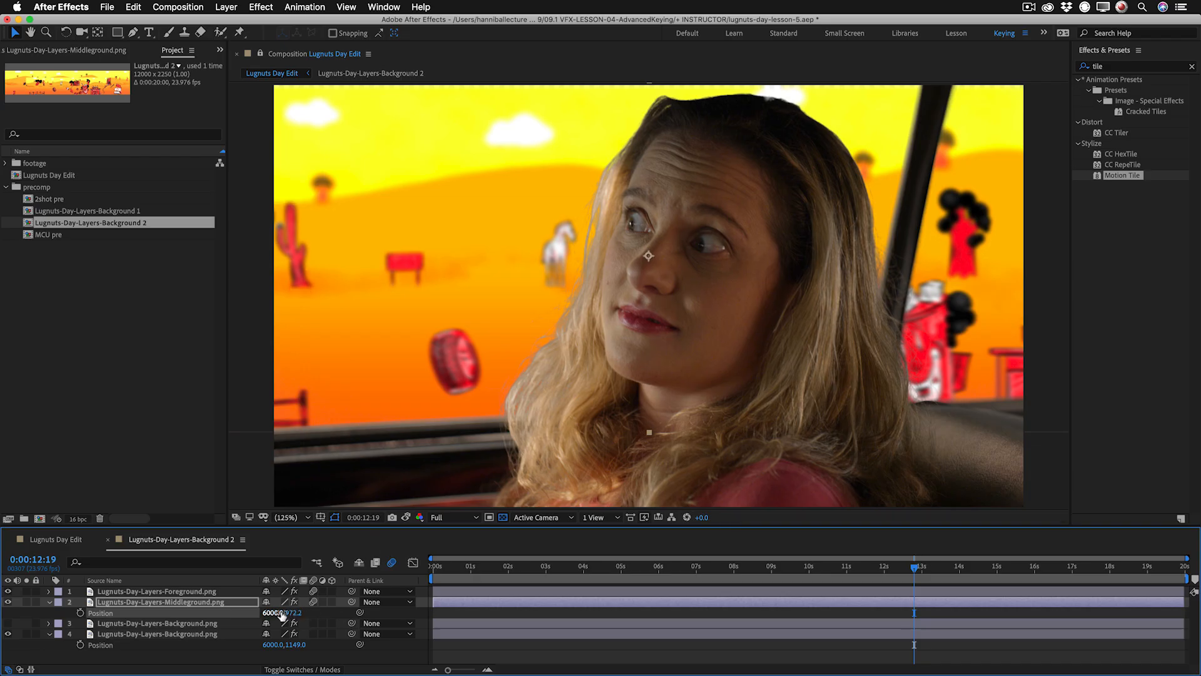
Raise the Foreground.png layer to a Y position of 1487 and the Middleground.png layer to 845.2.
left_click(185, 593)
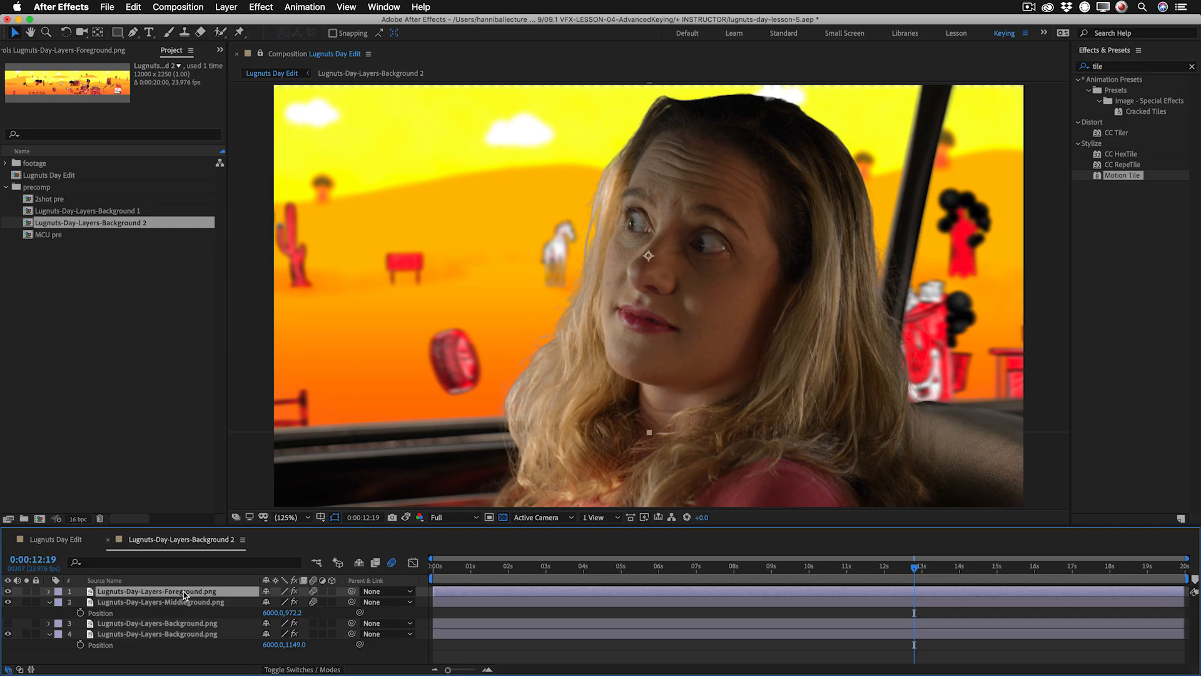
key("p")
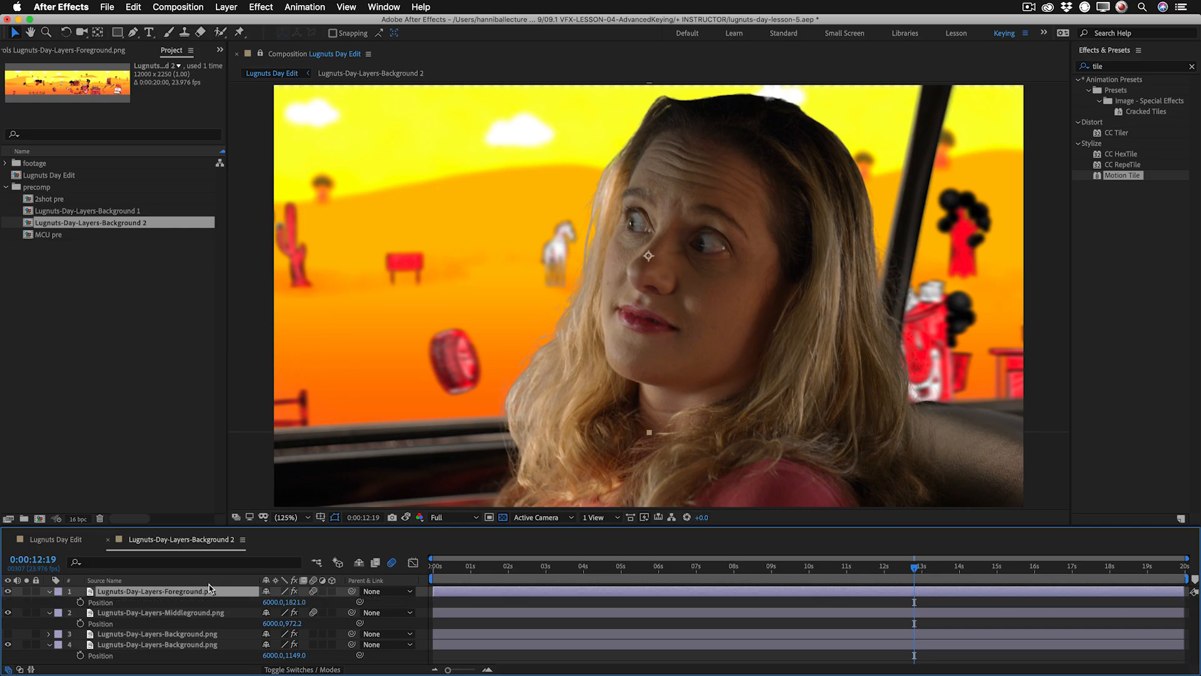
left_click_drag(294, 602, 194, 603)
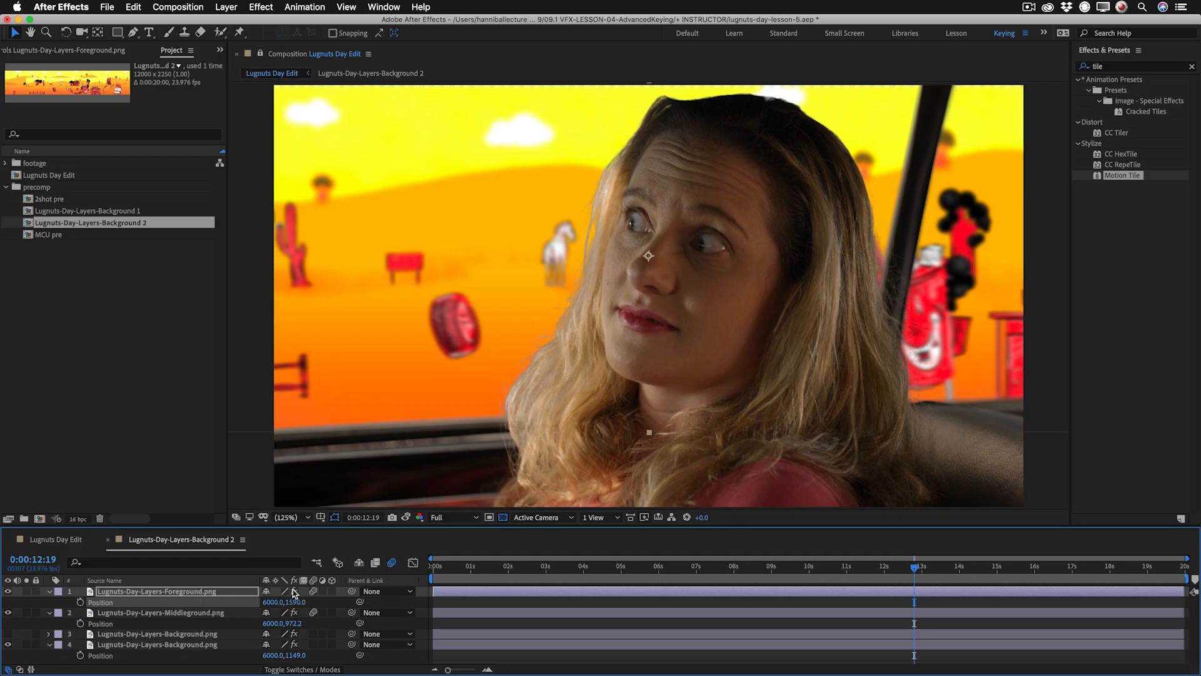
left_click_drag(294, 601, 258, 601)
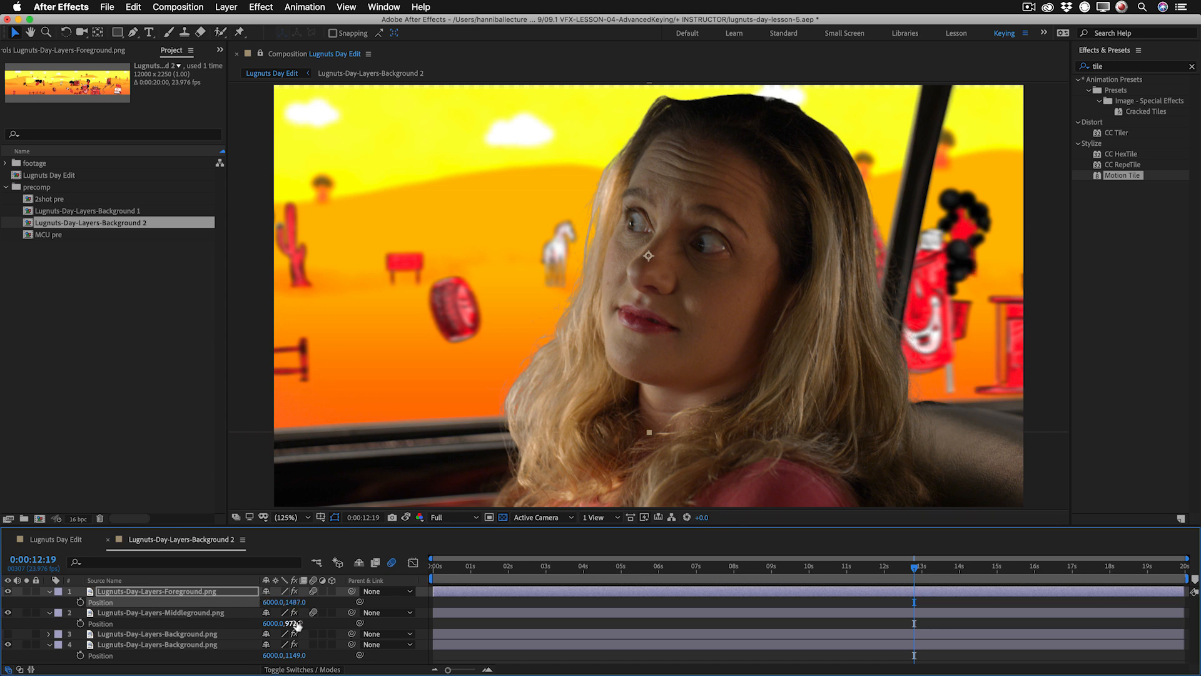
left_click_drag(293, 623, 215, 623)
left_click(215, 624)
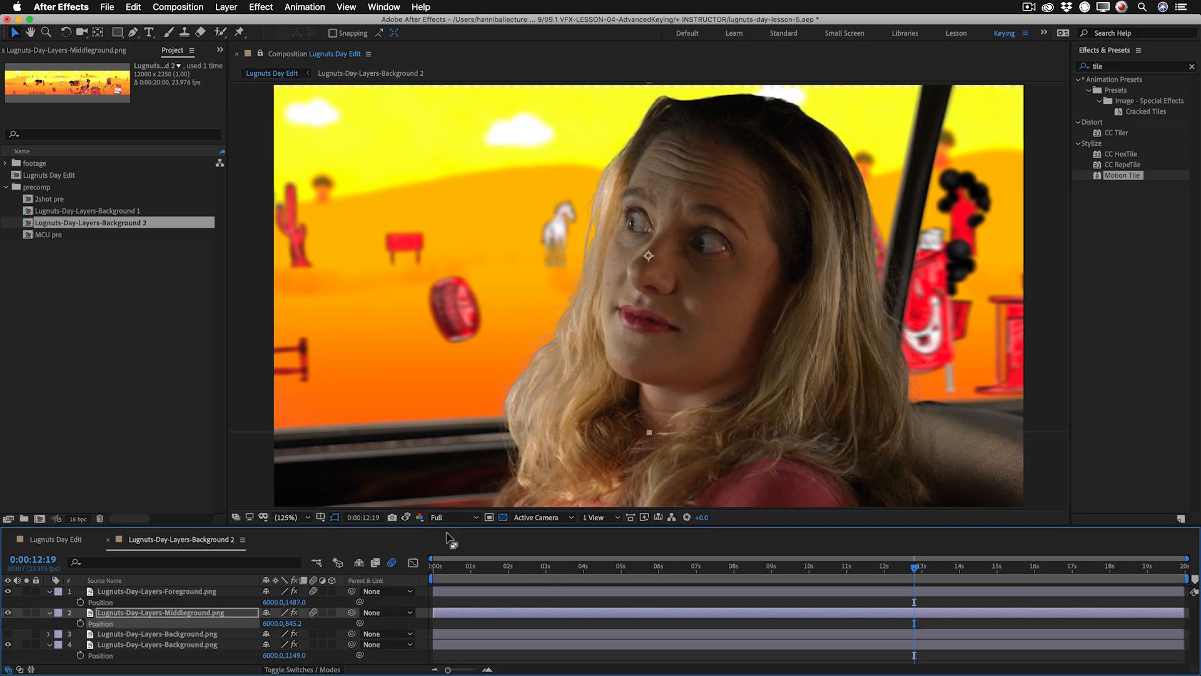
Play through the MCU shot in Lugnuts Day Edit at Half resolution to check the moving background.
left_click(70, 541)
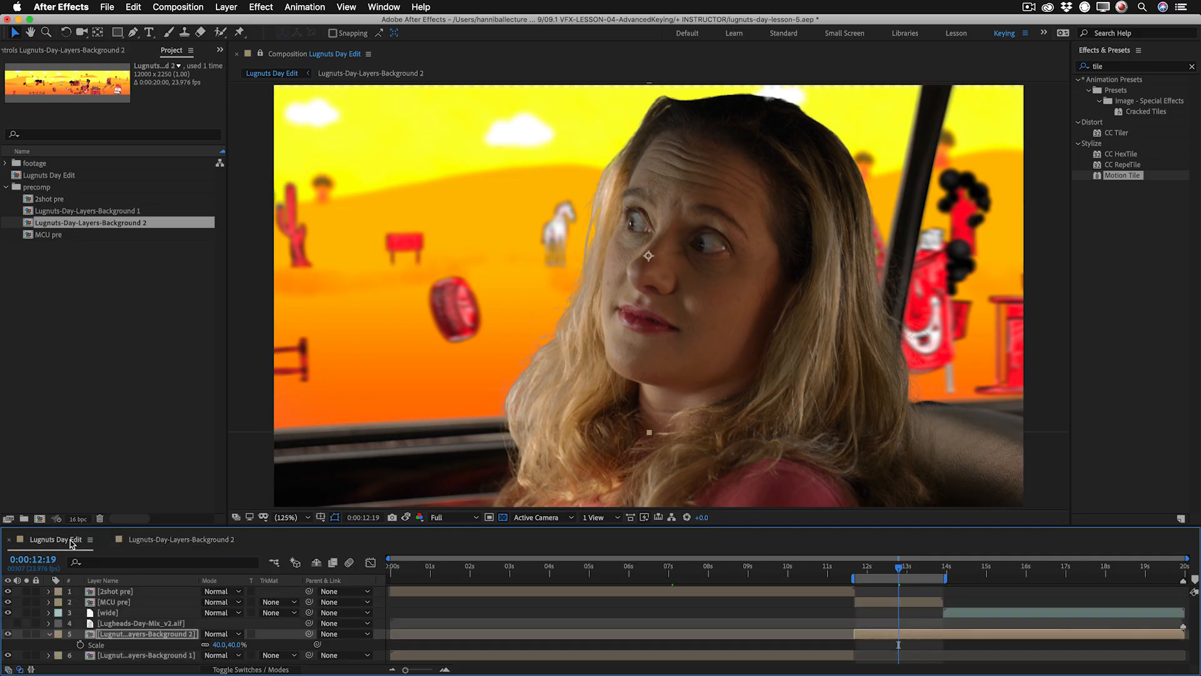
left_click(905, 602)
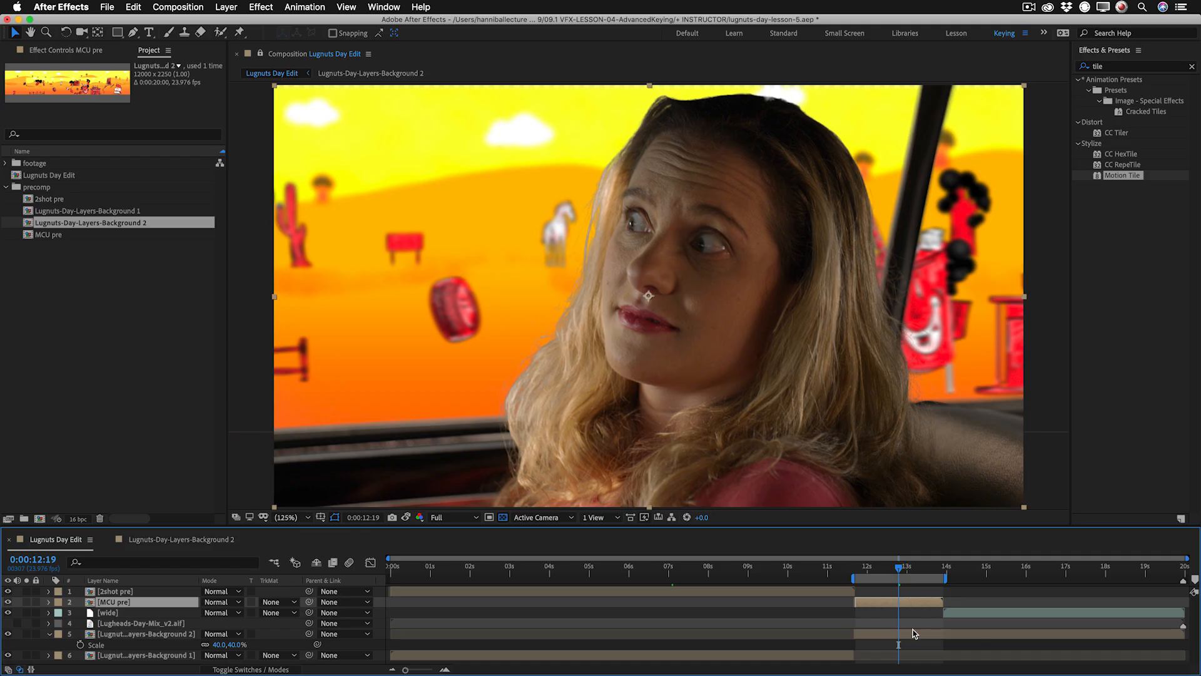
key("space")
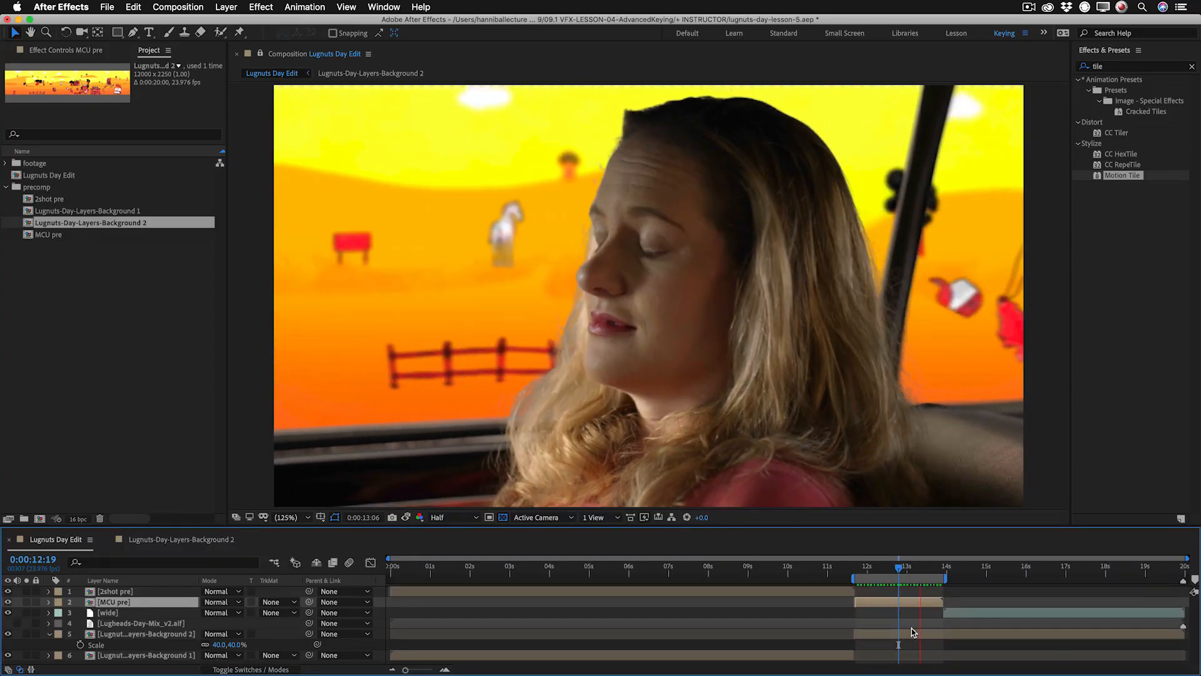
key("space")
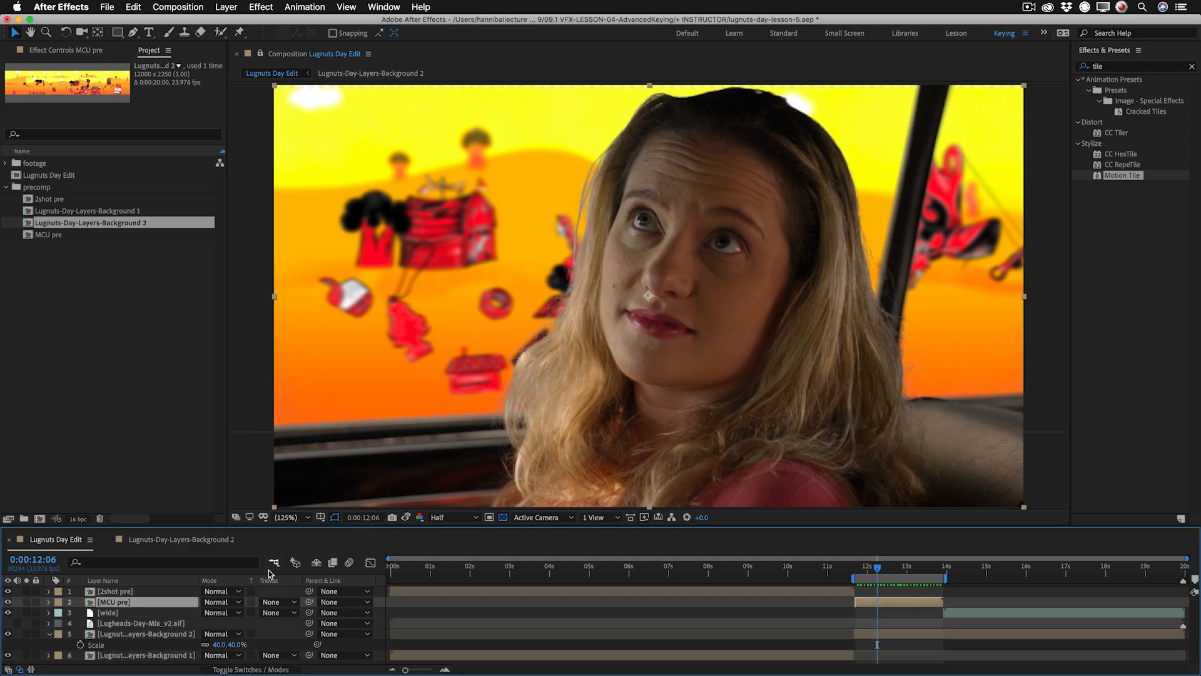
In the Background 2 precomp, reset the Foreground.png layer's scale to 100% and lower it to a Y position of 1672.
left_click(152, 541)
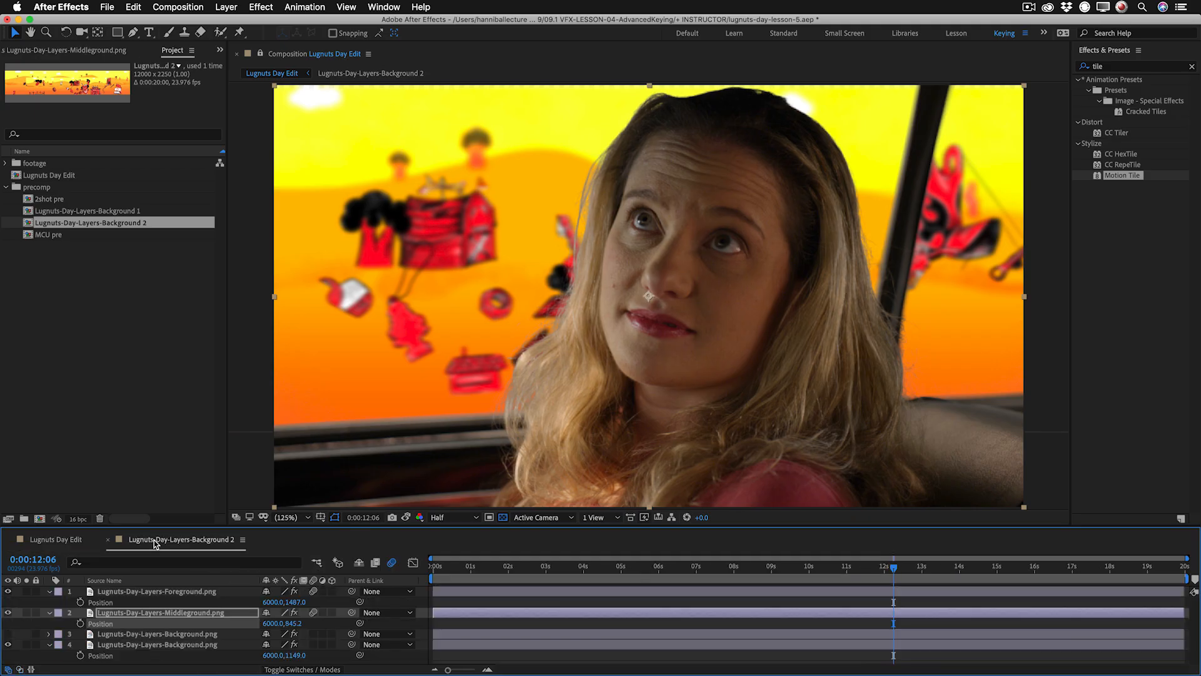
left_click(158, 590)
key("s")
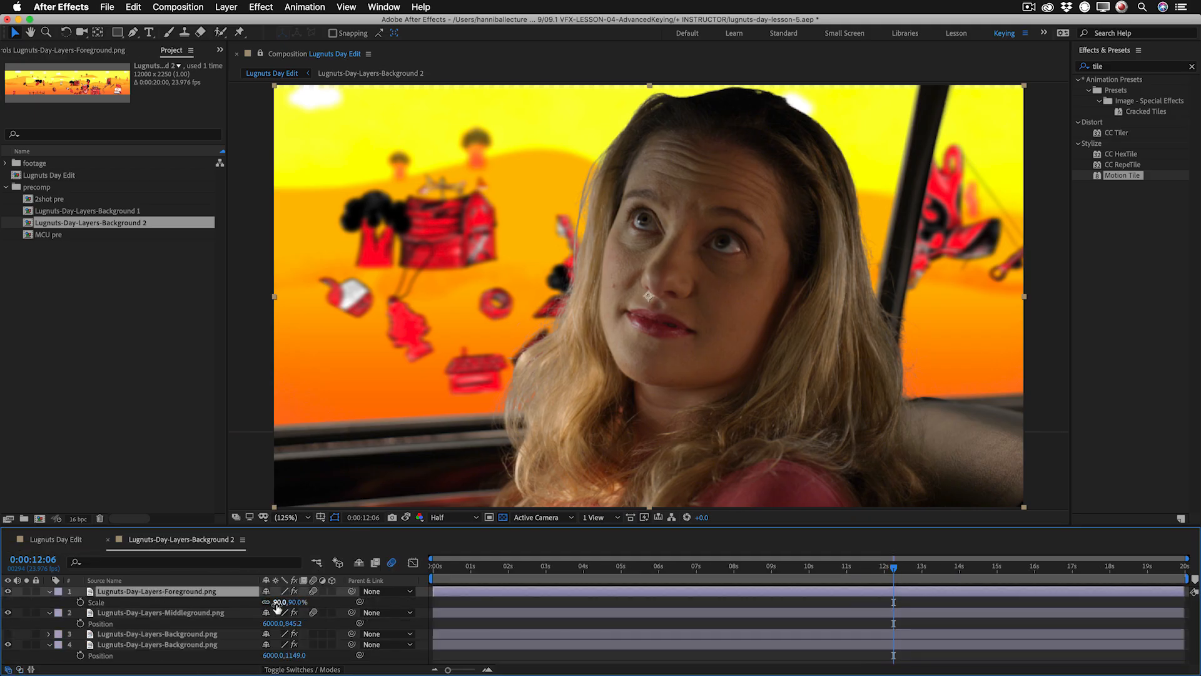
right_click(170, 601)
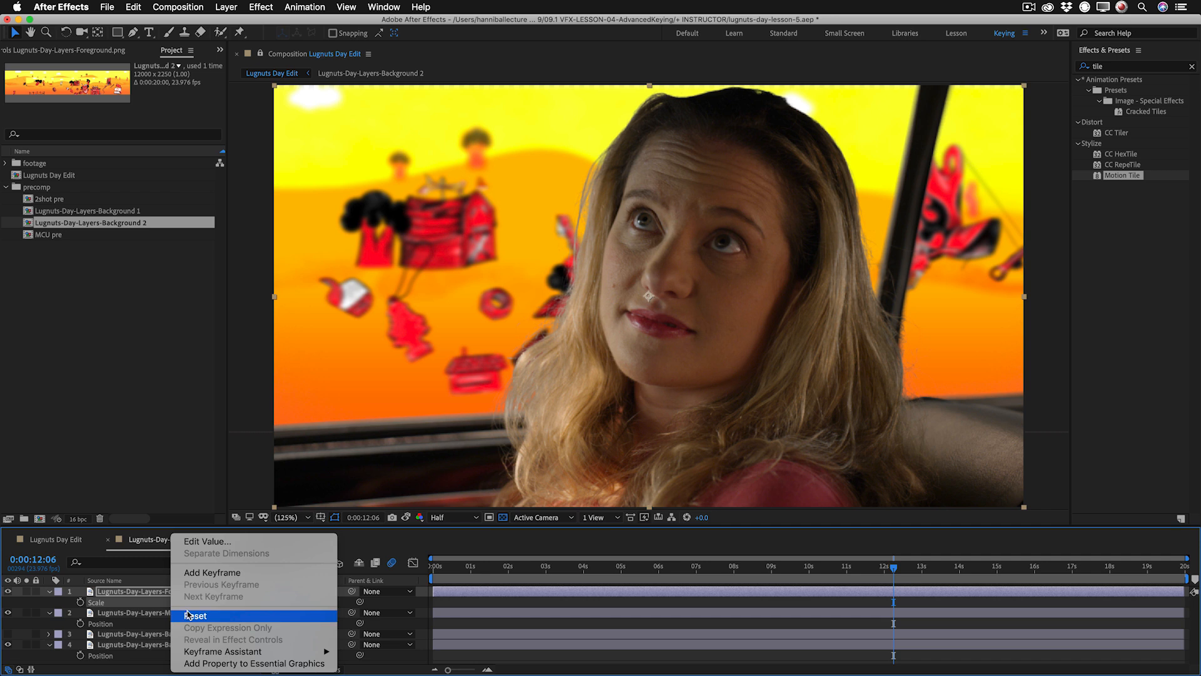
left_click(189, 615)
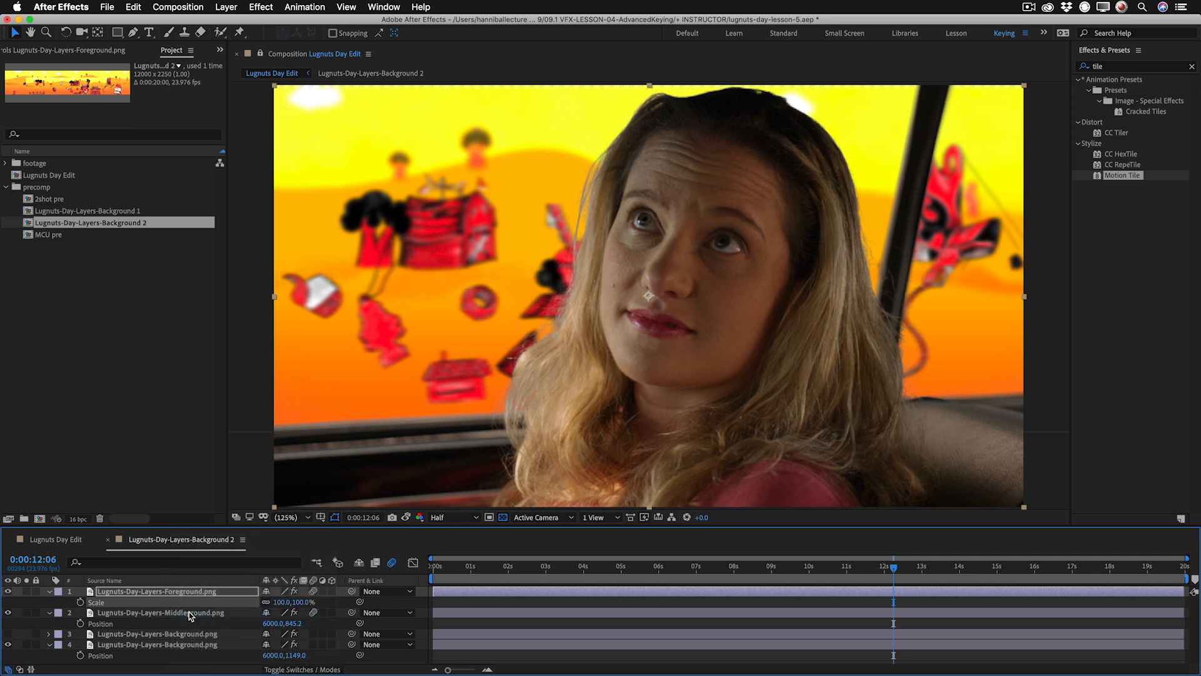
key("p")
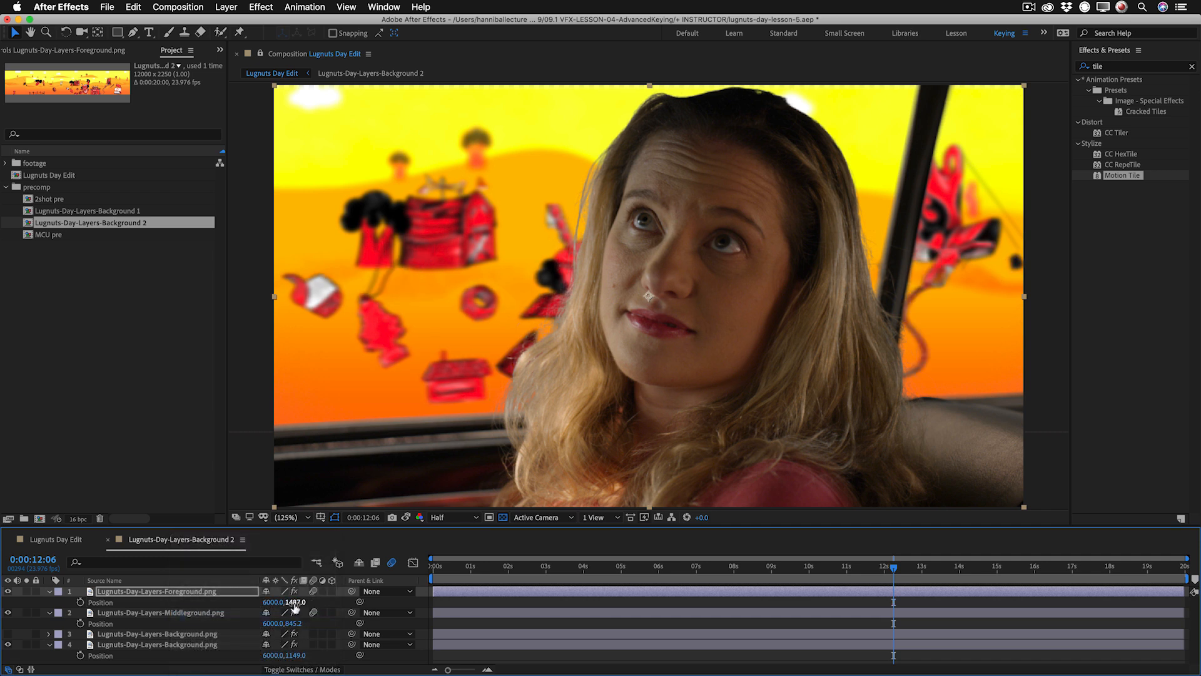
left_click_drag(315, 601, 391, 615)
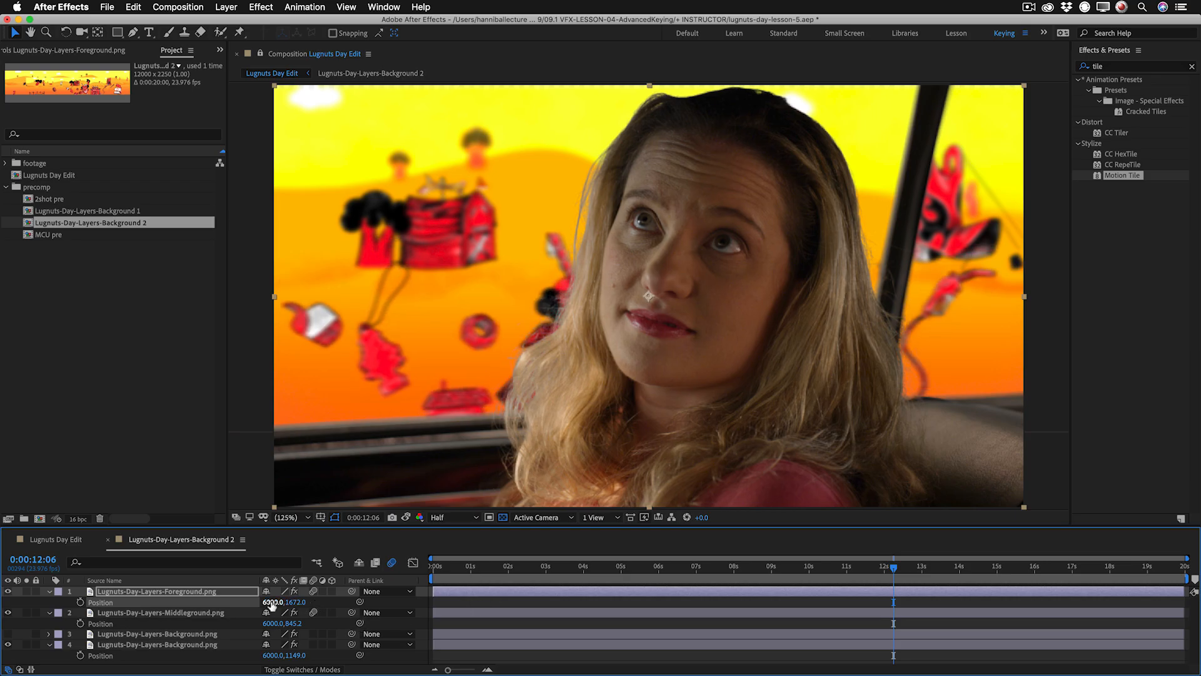
In Lugnuts Day Edit, copy the Curves effect from the 2shot pre layer onto the MCU pre layer.
left_click(62, 539)
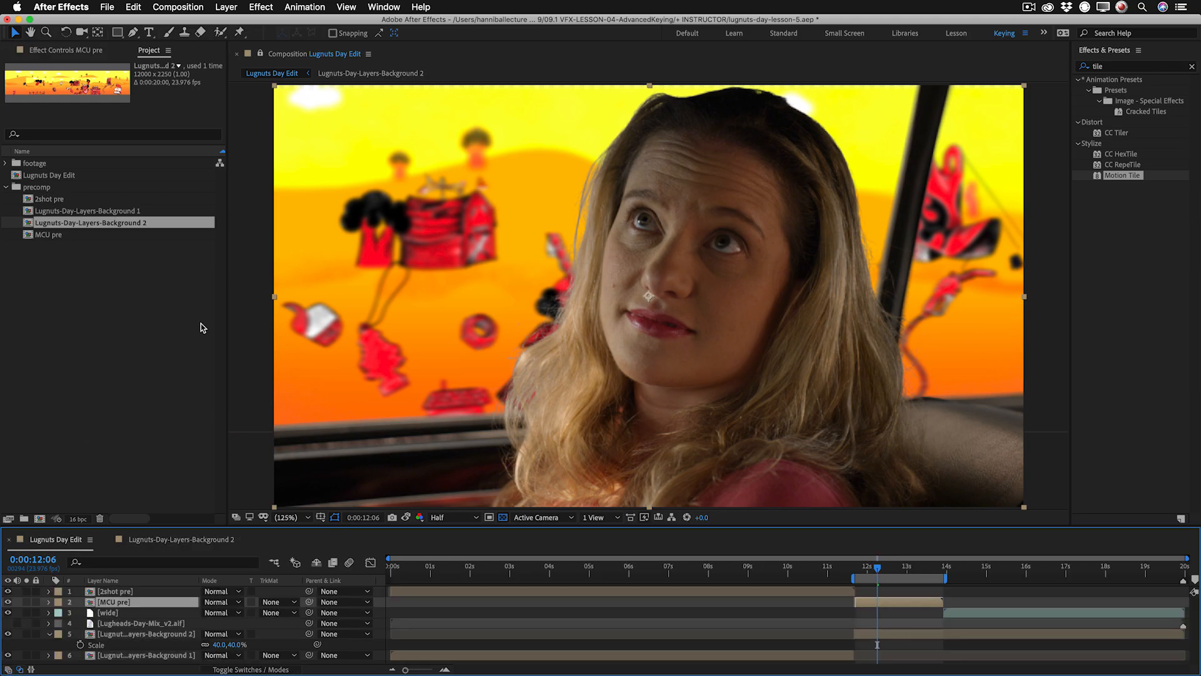
left_click(903, 567)
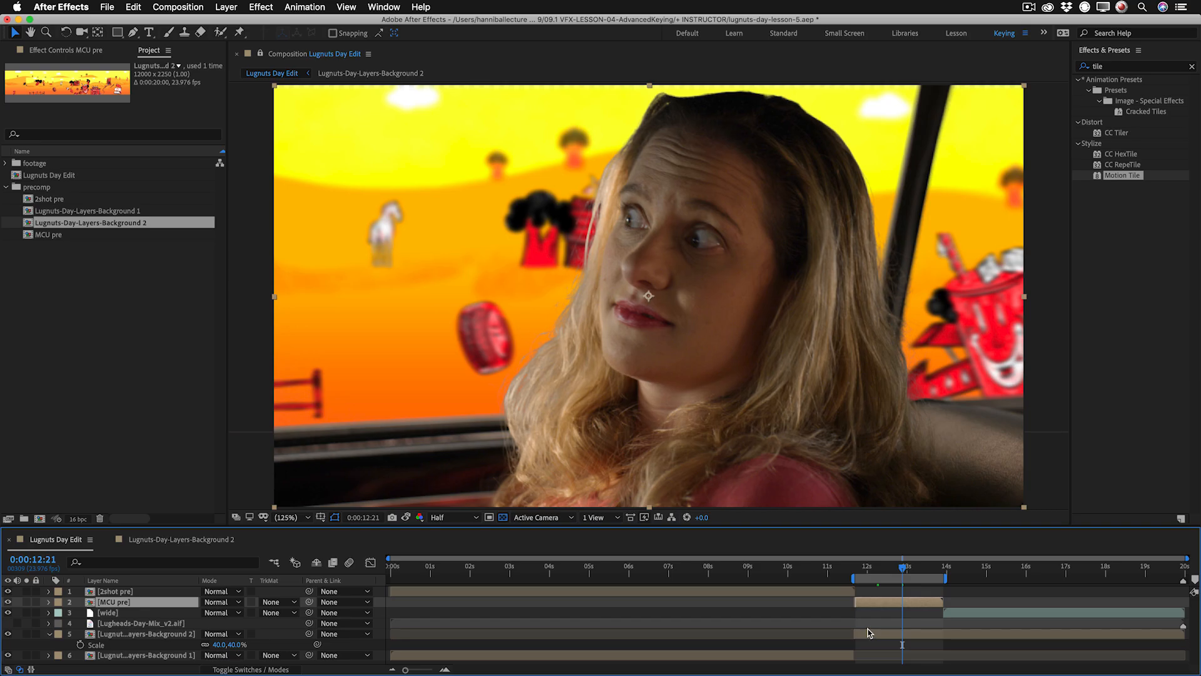
left_click(754, 591)
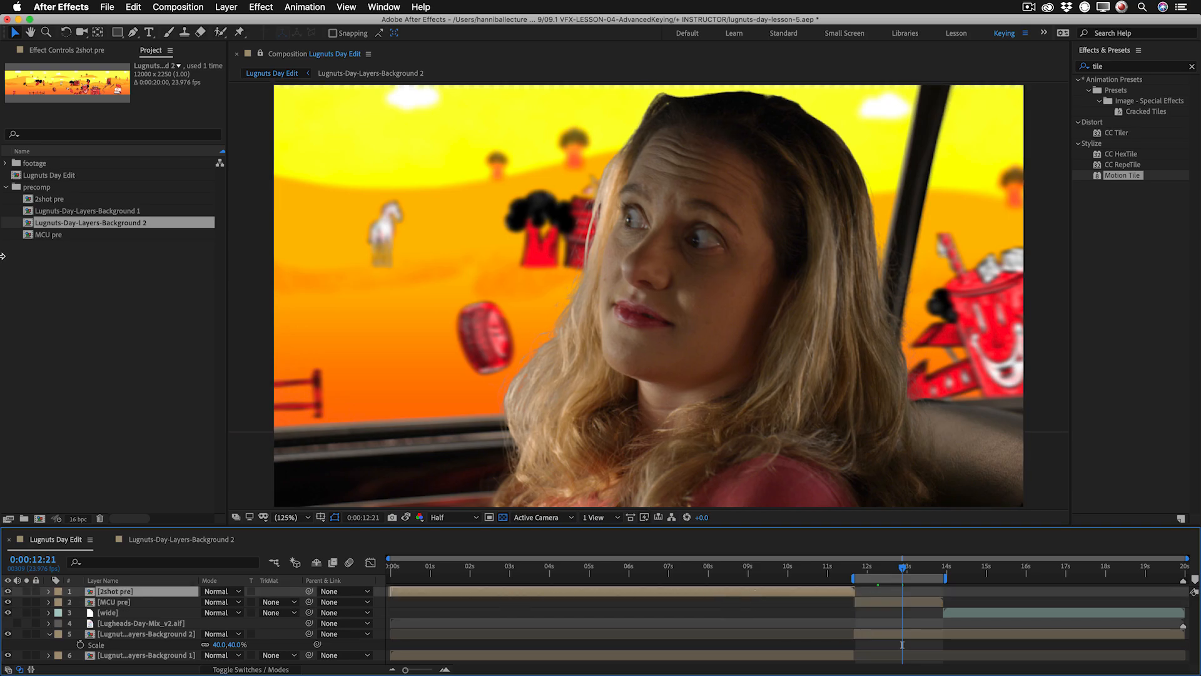
left_click(65, 50)
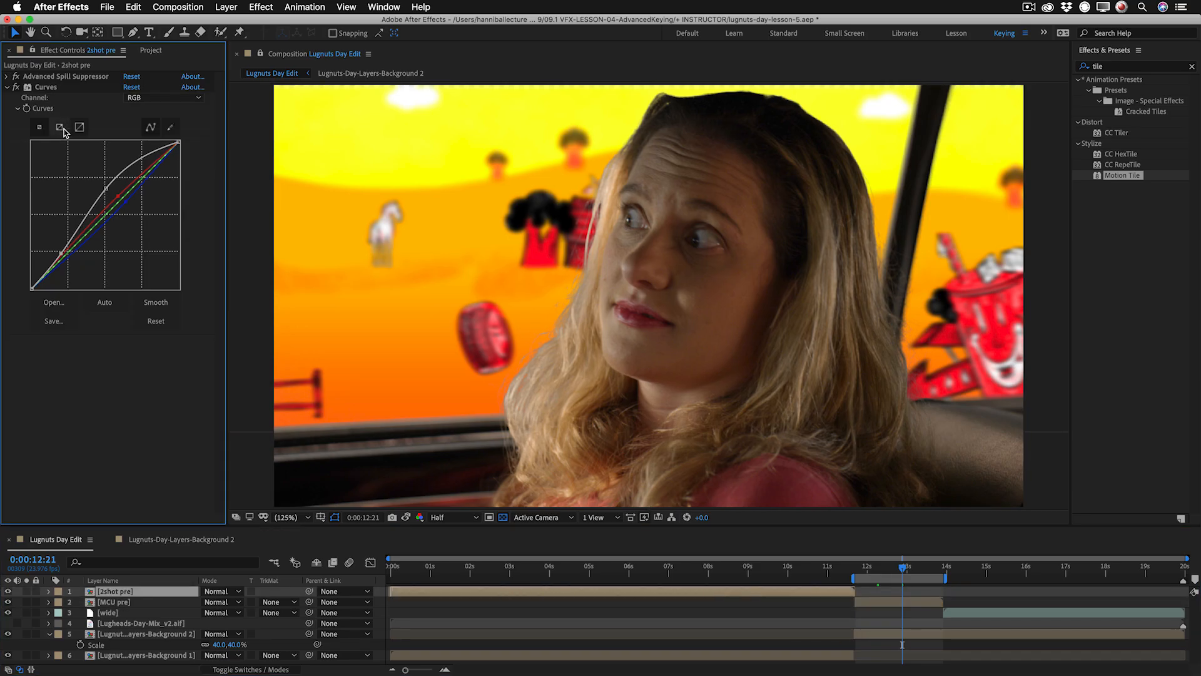
left_click(51, 86)
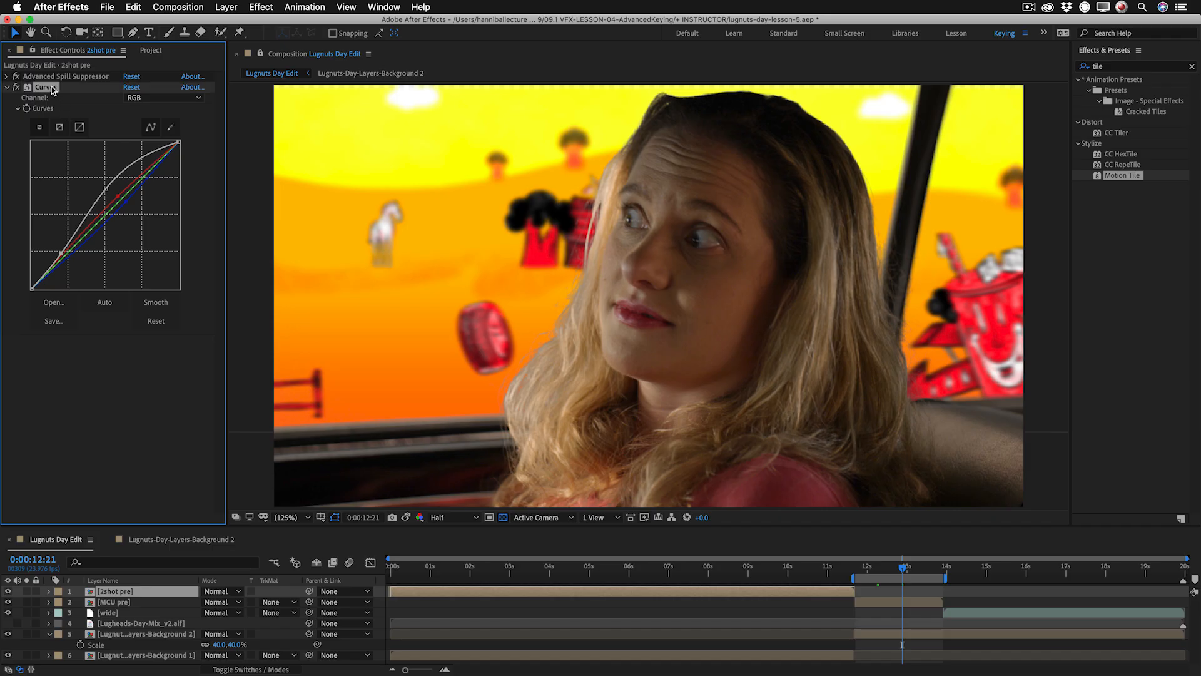
left_click(903, 602)
key("super+v")
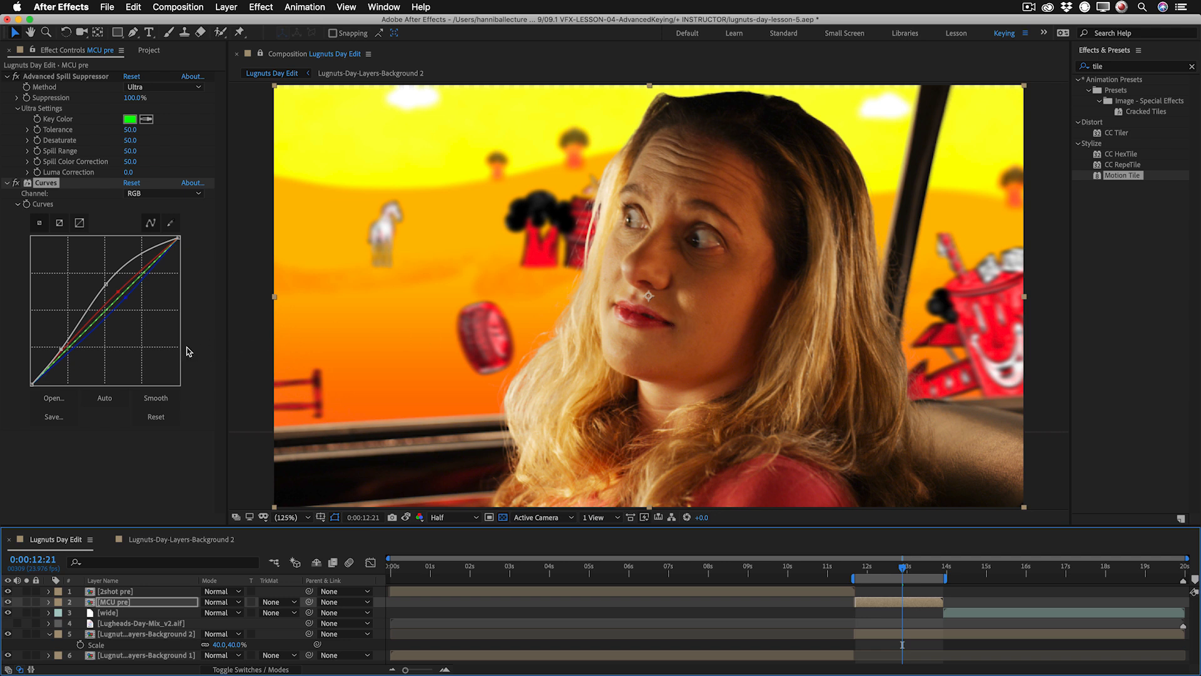
Fine-tune the Blue channel of the MCU pre layer's Curves in the highlights and shadows, keeping it close to the diagonal.
left_click(125, 300)
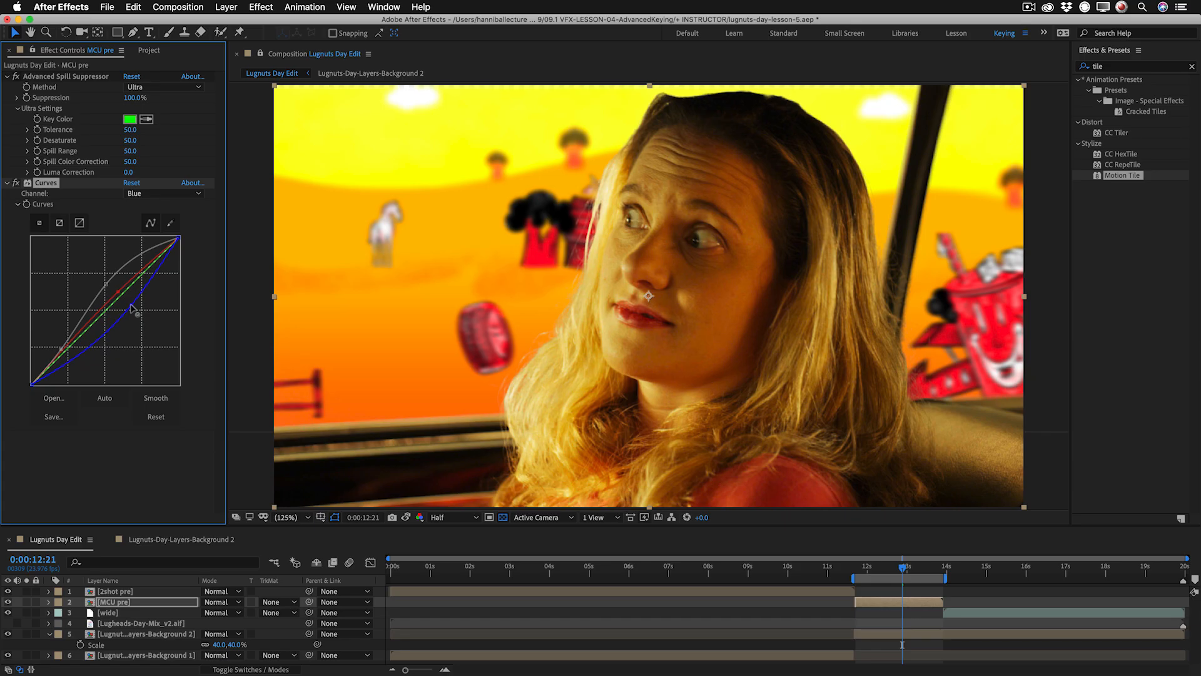
left_click_drag(123, 299, 124, 301)
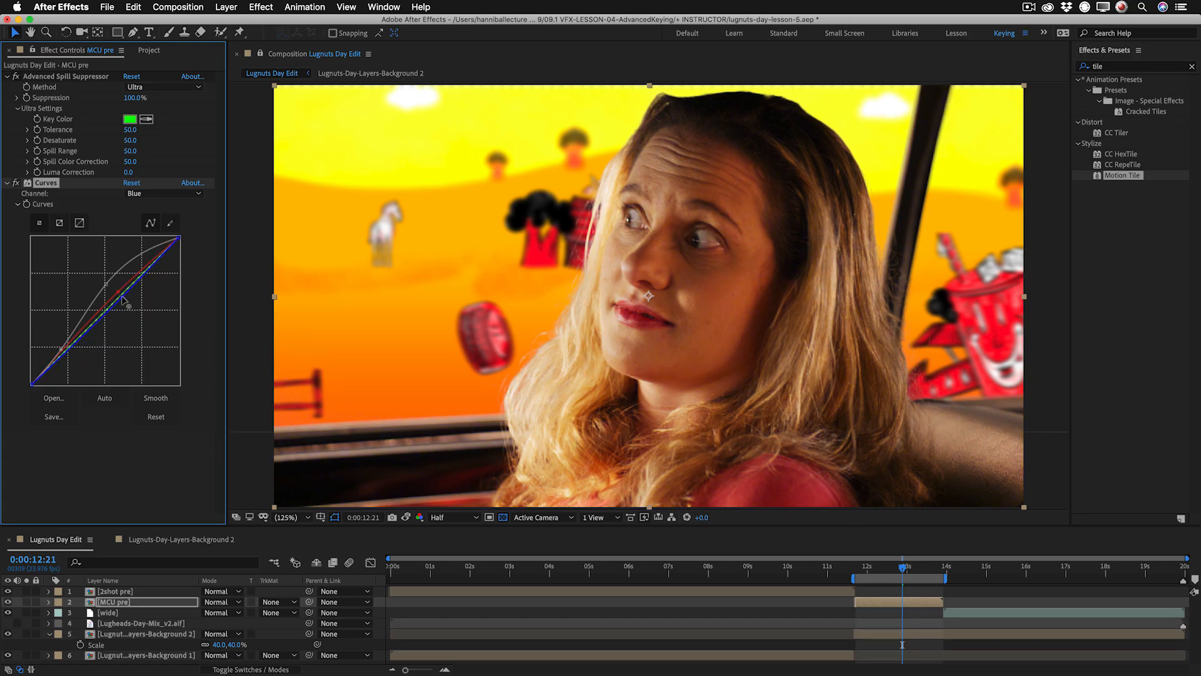
left_click_drag(123, 300, 122, 295)
left_click_drag(83, 332, 82, 328)
left_click_drag(82, 329, 84, 332)
left_click_drag(131, 292, 129, 294)
Replace the 2shot pre layer's Curves settings with those from MCU pre, comparing the frames at the cut and before and after.
left_click(860, 570)
key("Page_Up")
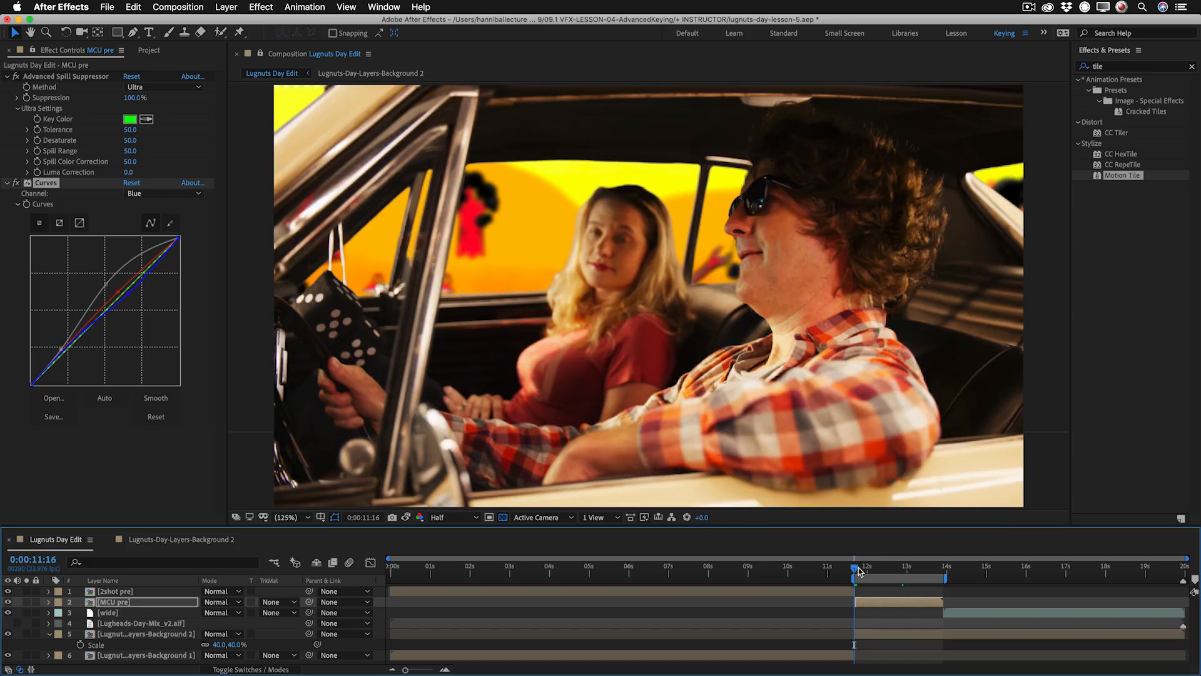
key("Page_Down")
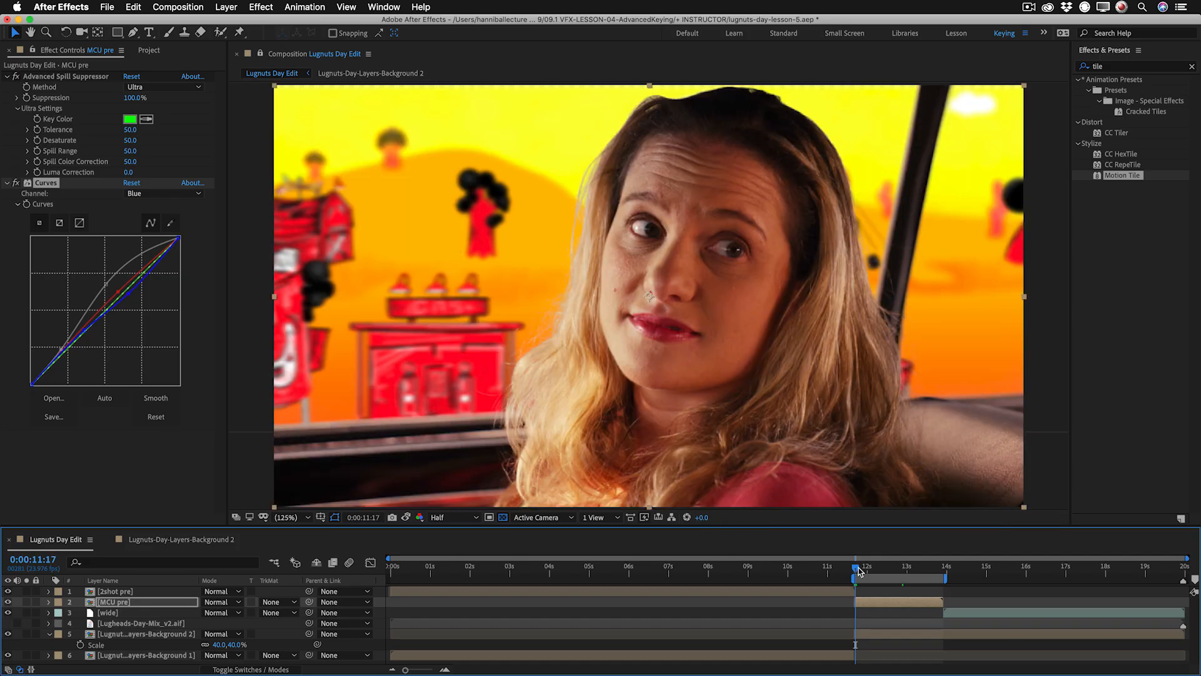
left_click(95, 461)
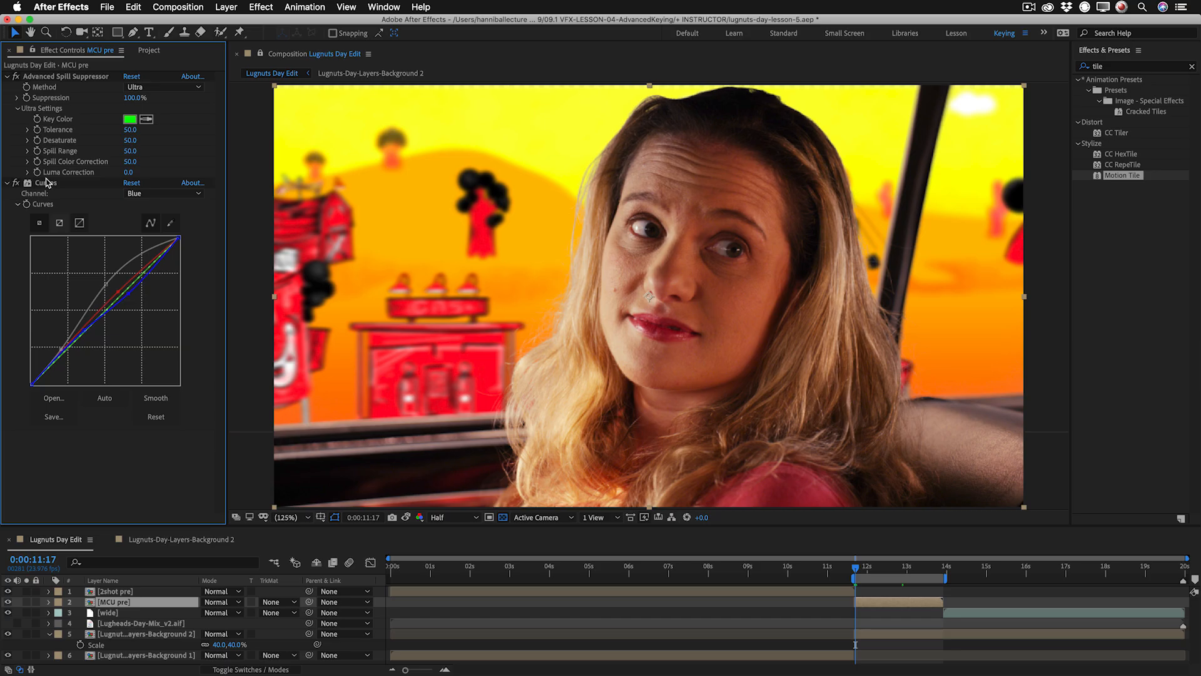
left_click(47, 183)
left_click(741, 590)
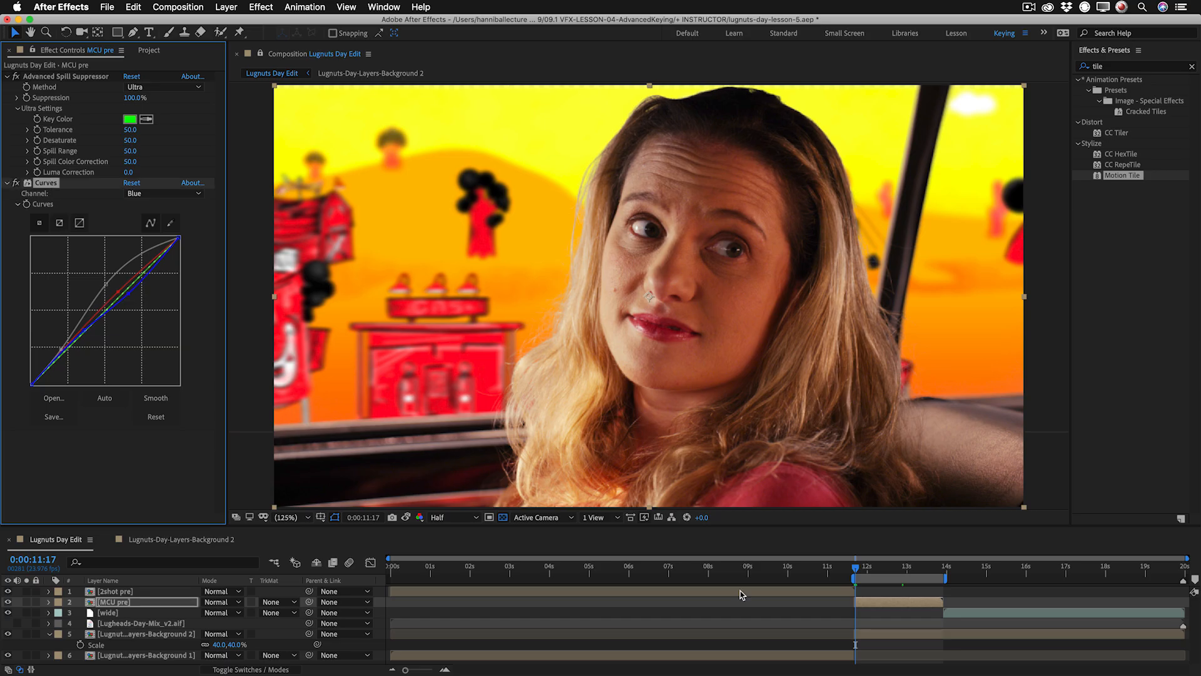
key("Page_Up")
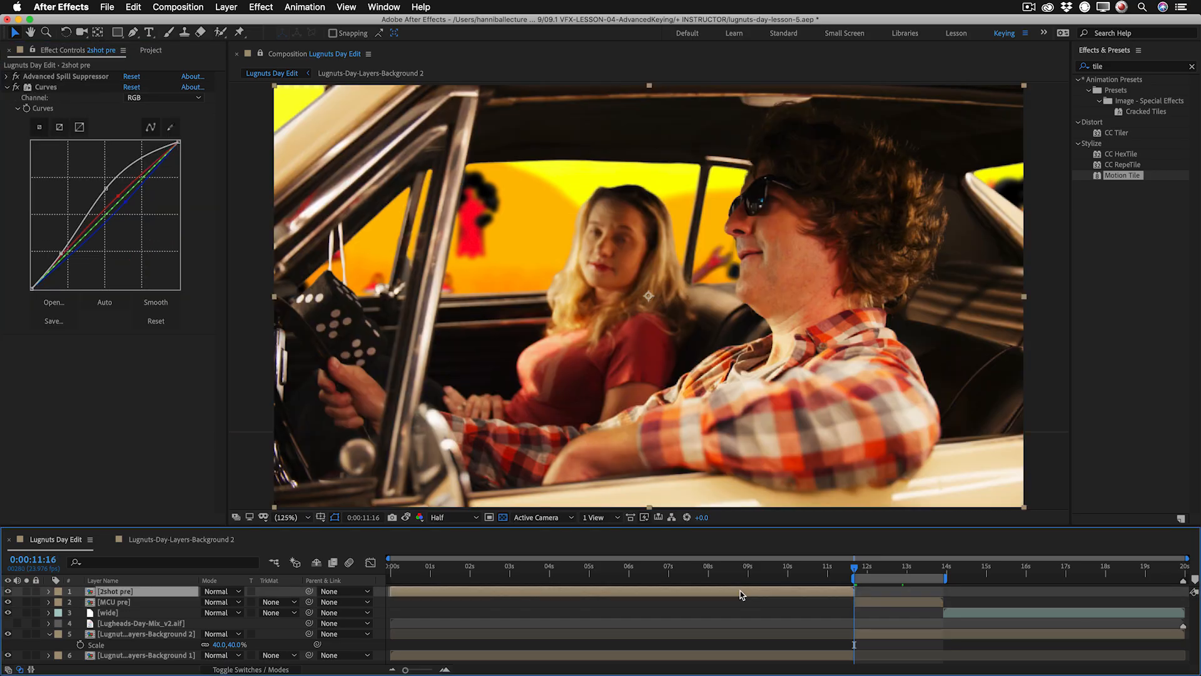
key("super+v")
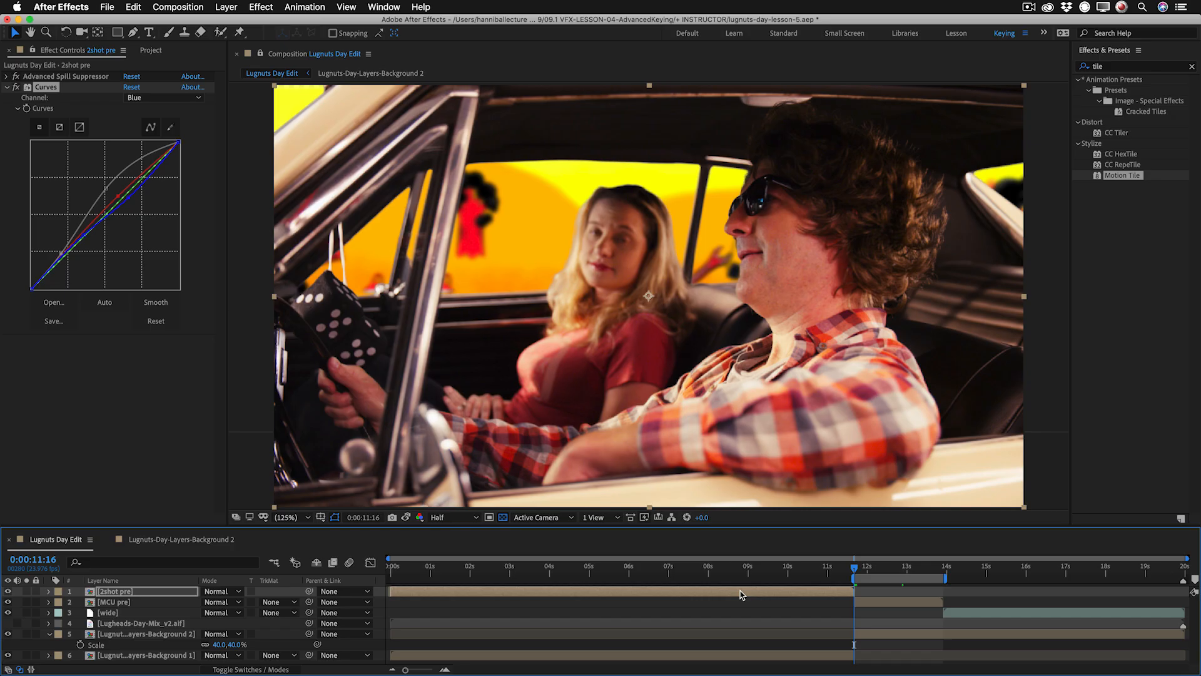
key("super+z")
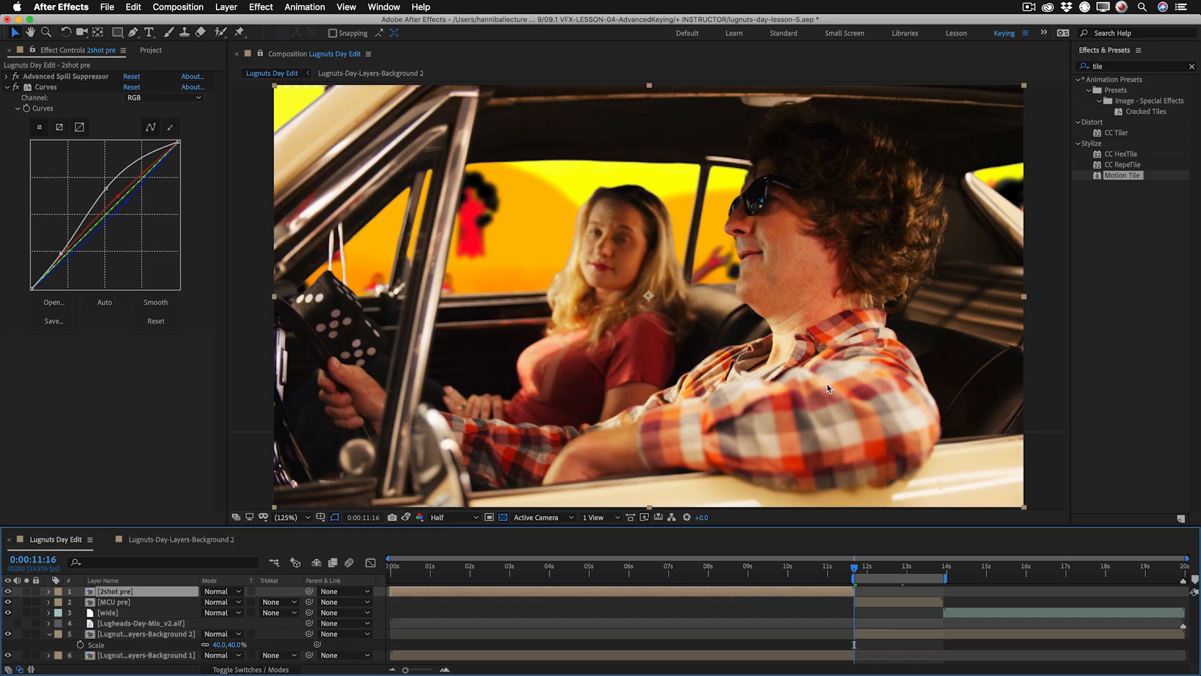
key("super+shift+z")
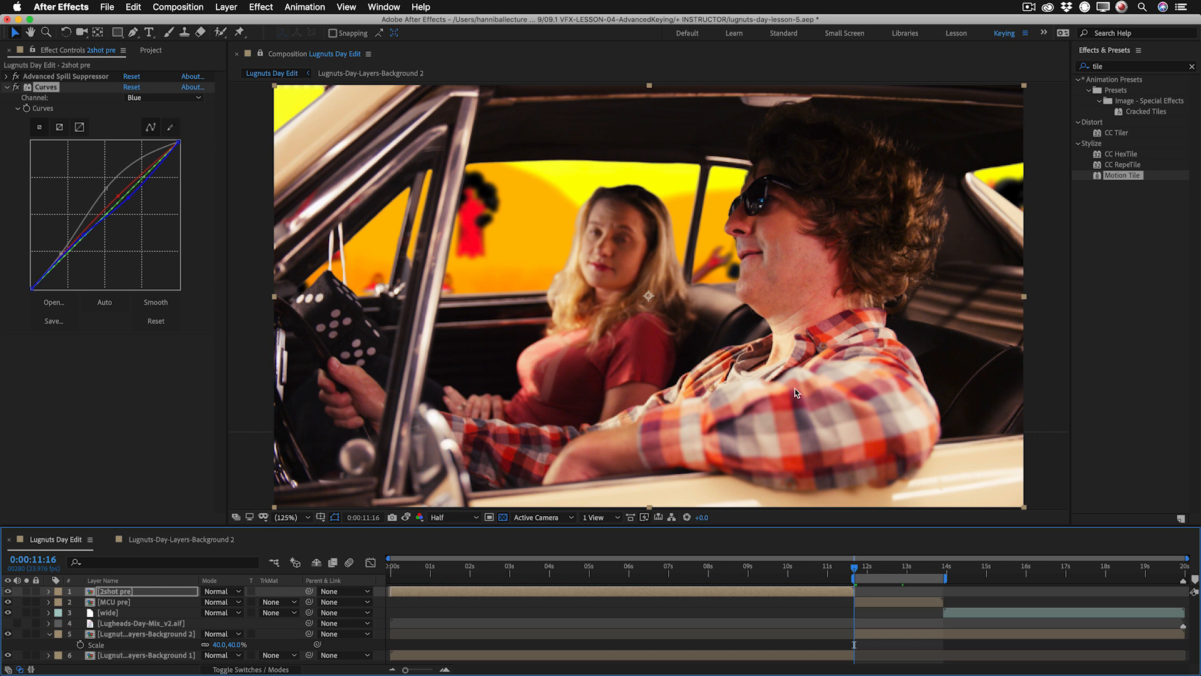
Raise the upper part of the Red channel curve on 2shot pre and compare it with the MCU shot across the cut.
left_click_drag(119, 195, 128, 184)
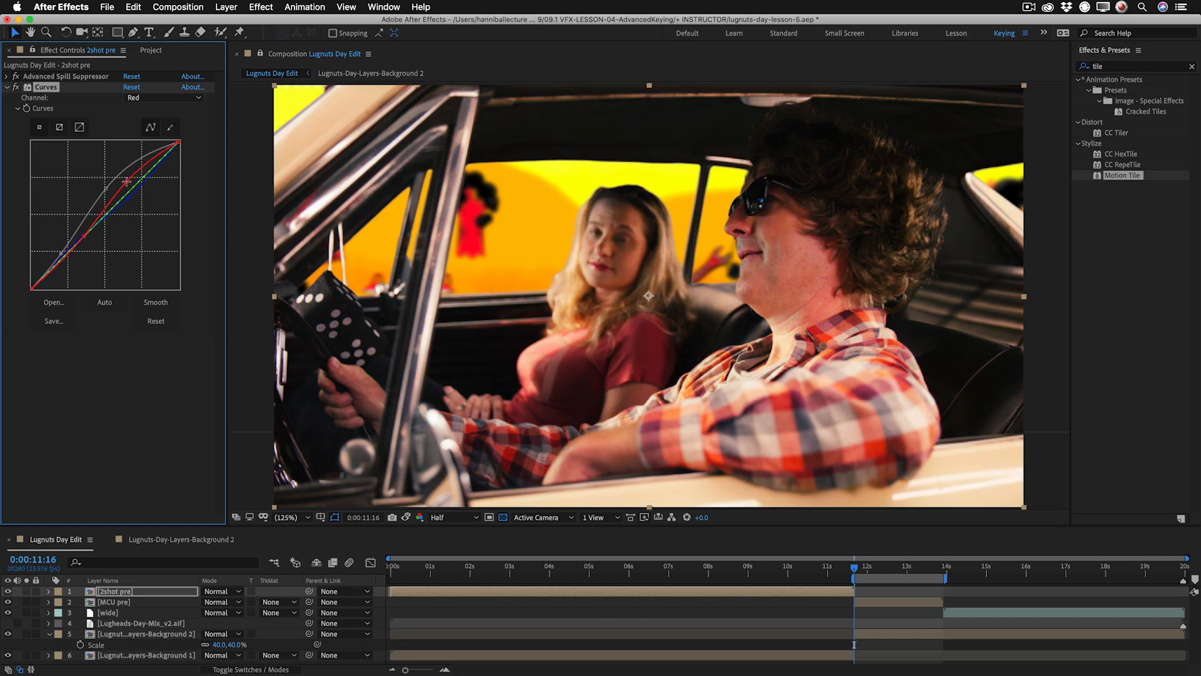
left_click(130, 401)
left_click(36, 89)
key("Page_Down")
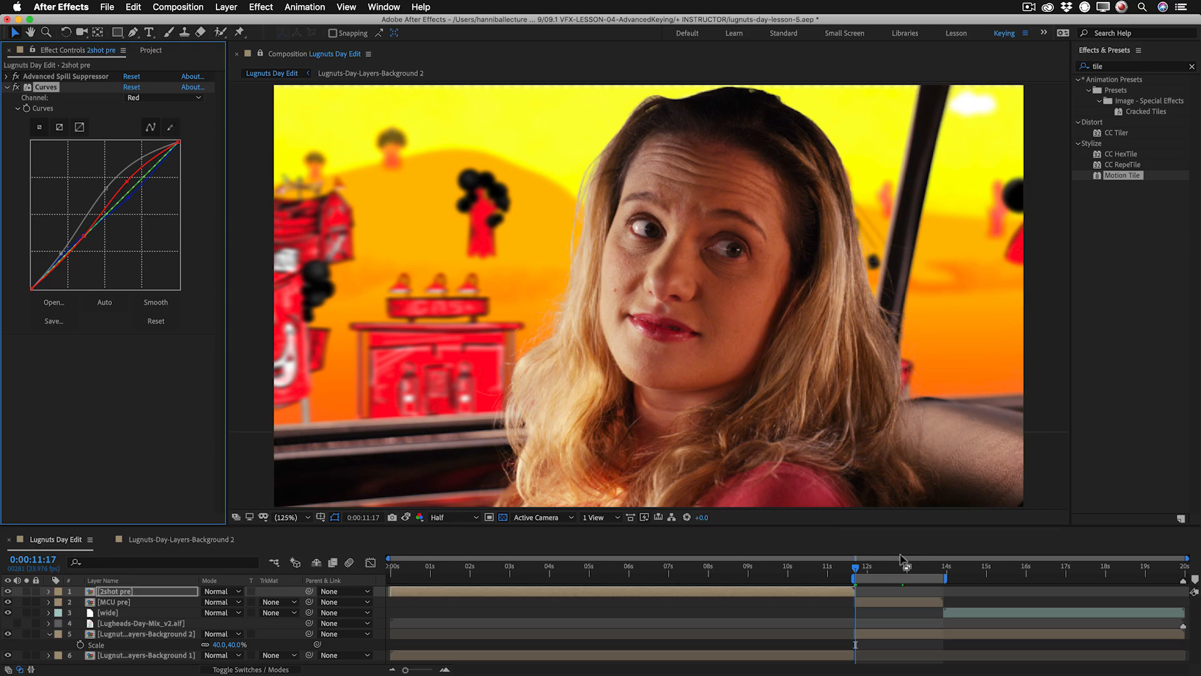
key("Page_Up")
key("Page_Down")
key("Page_Up")
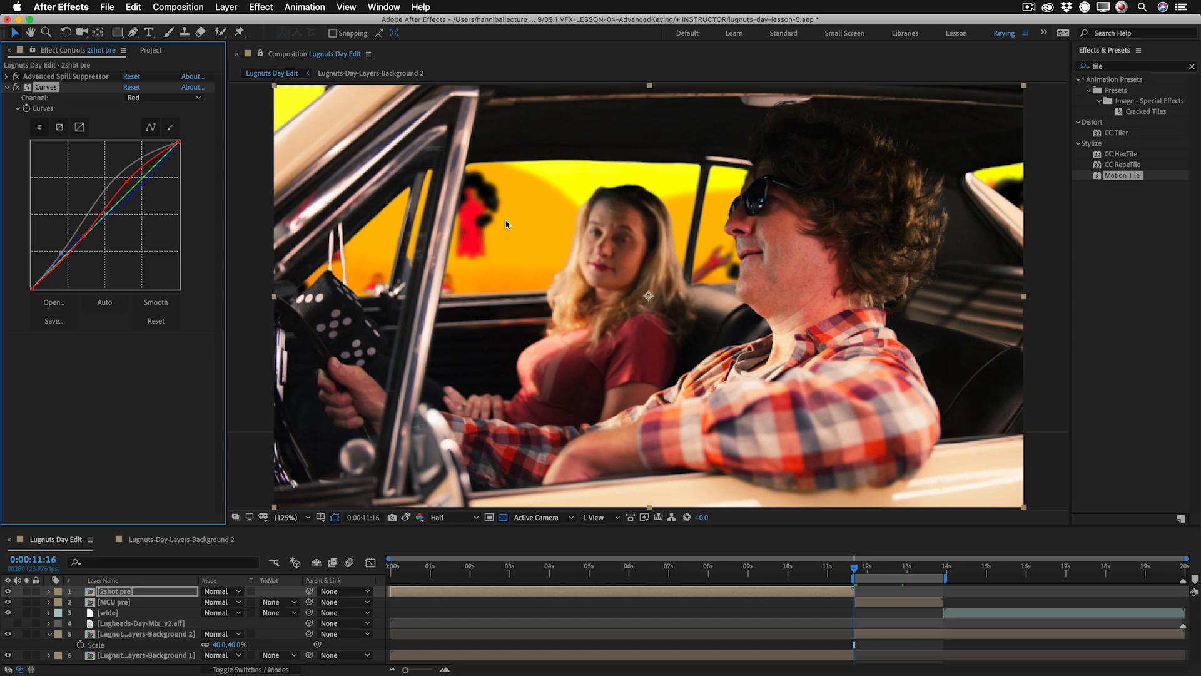
left_click(942, 568)
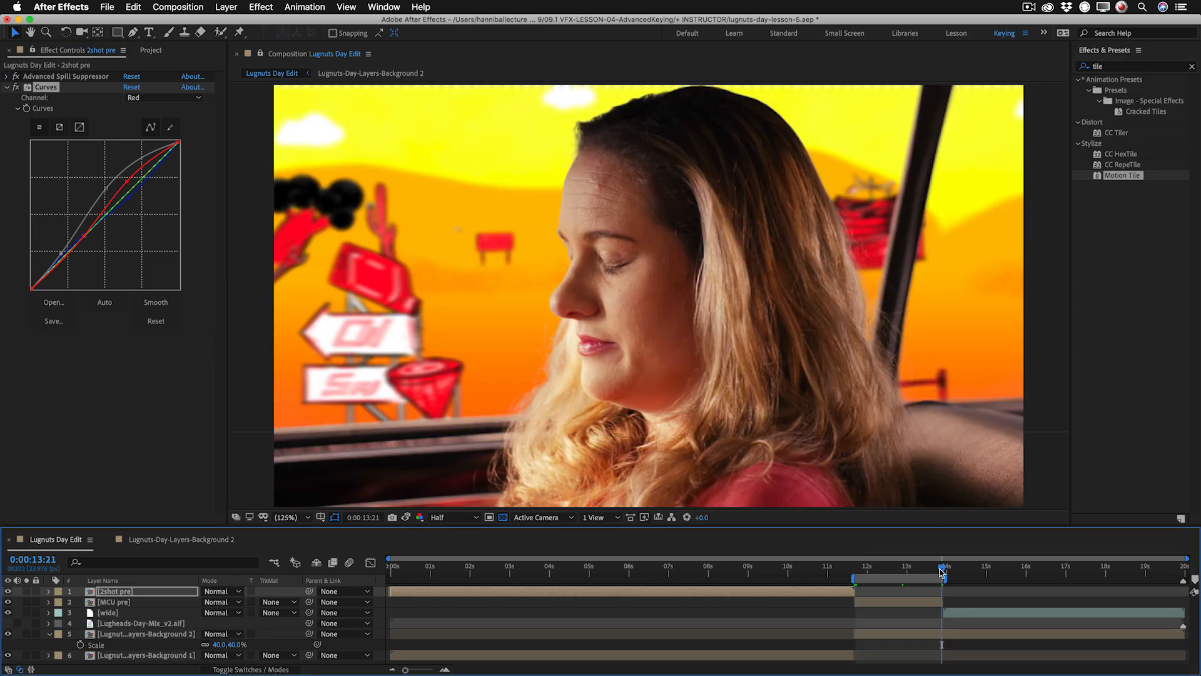
left_click(926, 633)
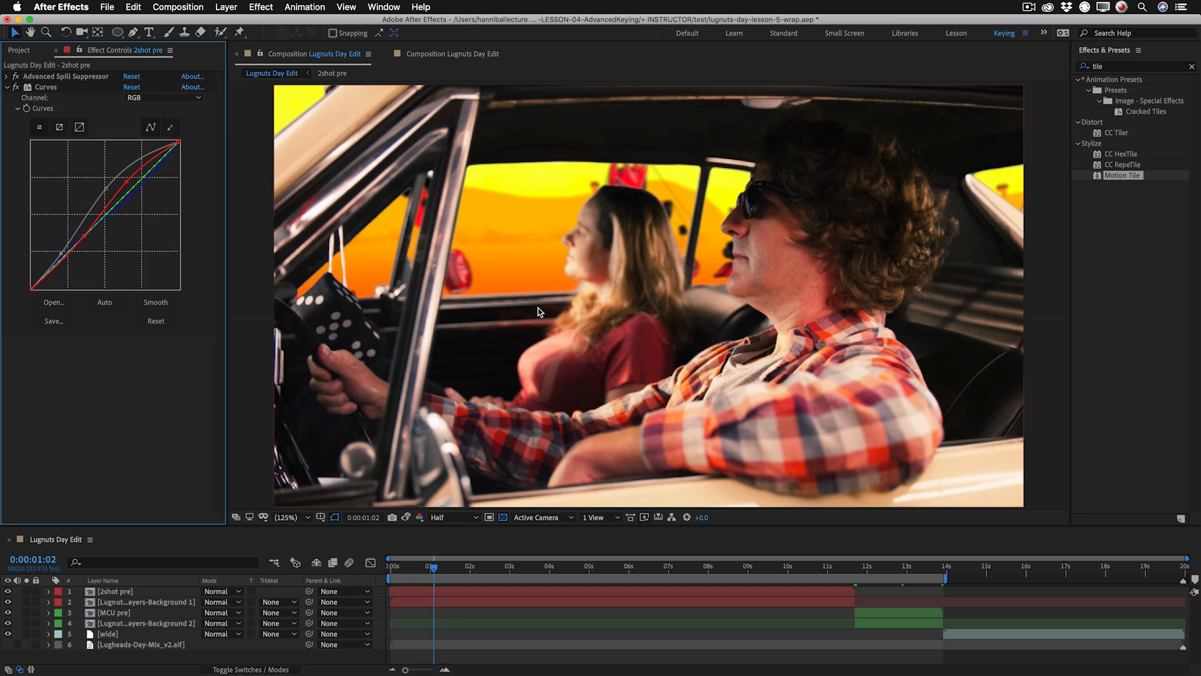
Duplicate the 2shot pre layer, remove all effects from the upper copy and solo it.
left_click(135, 591)
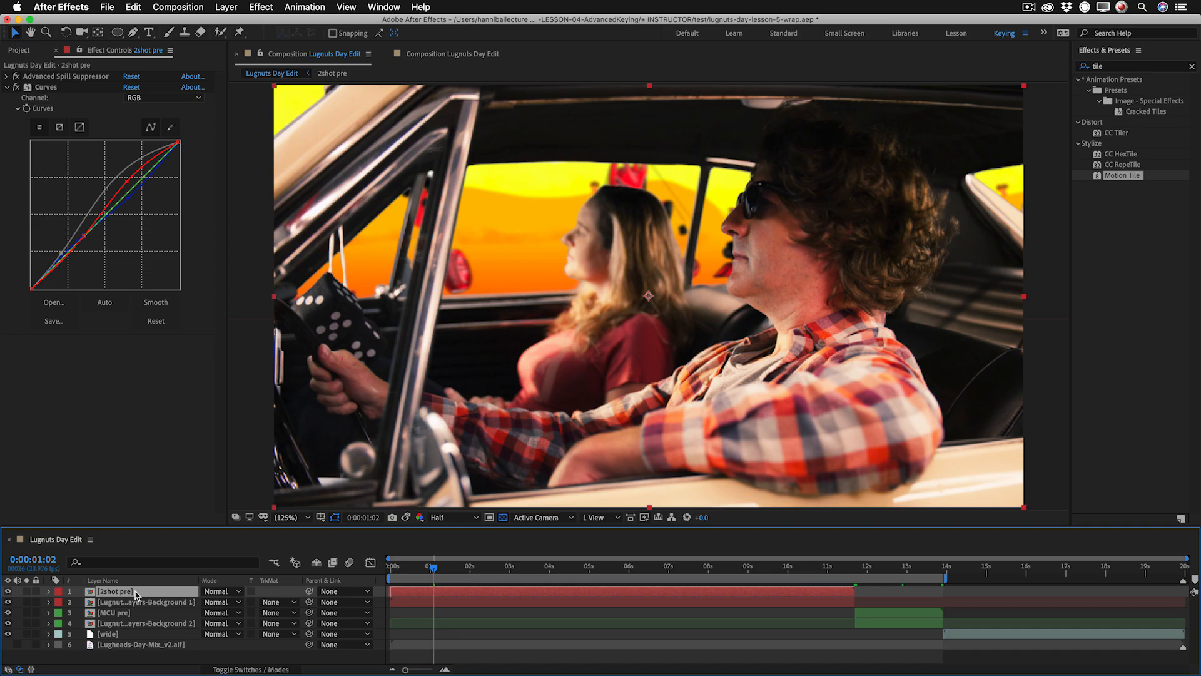
key("super+d")
left_click(145, 459)
key("super+a")
key("Delete")
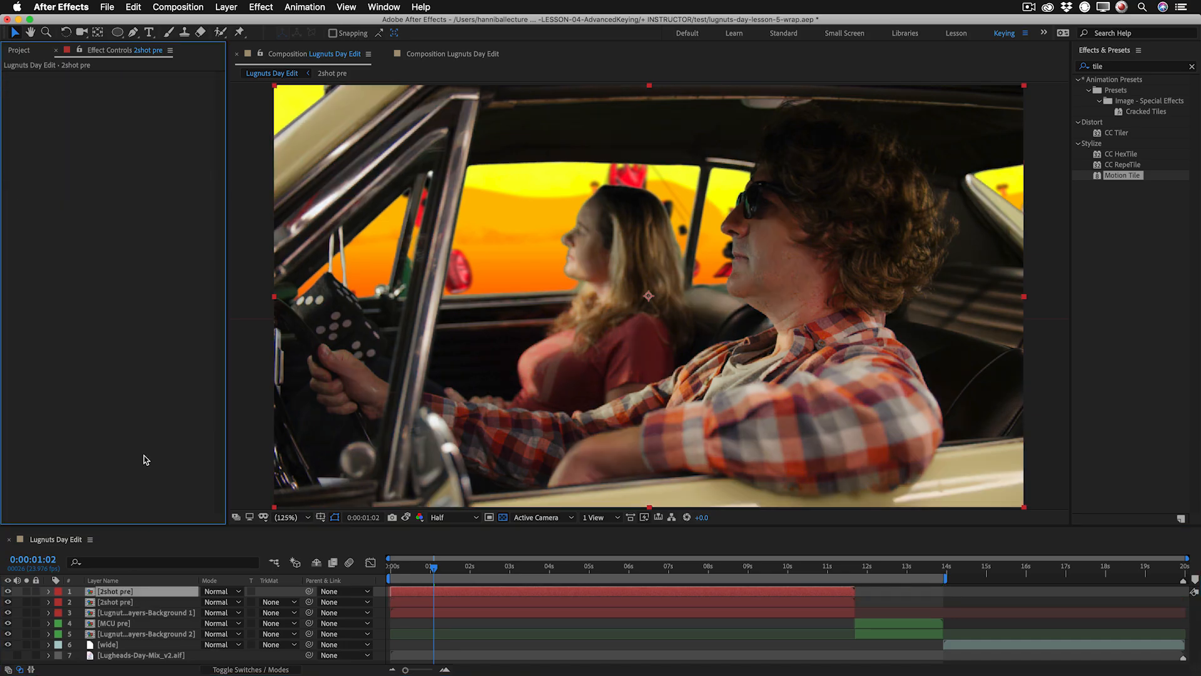
left_click(26, 591)
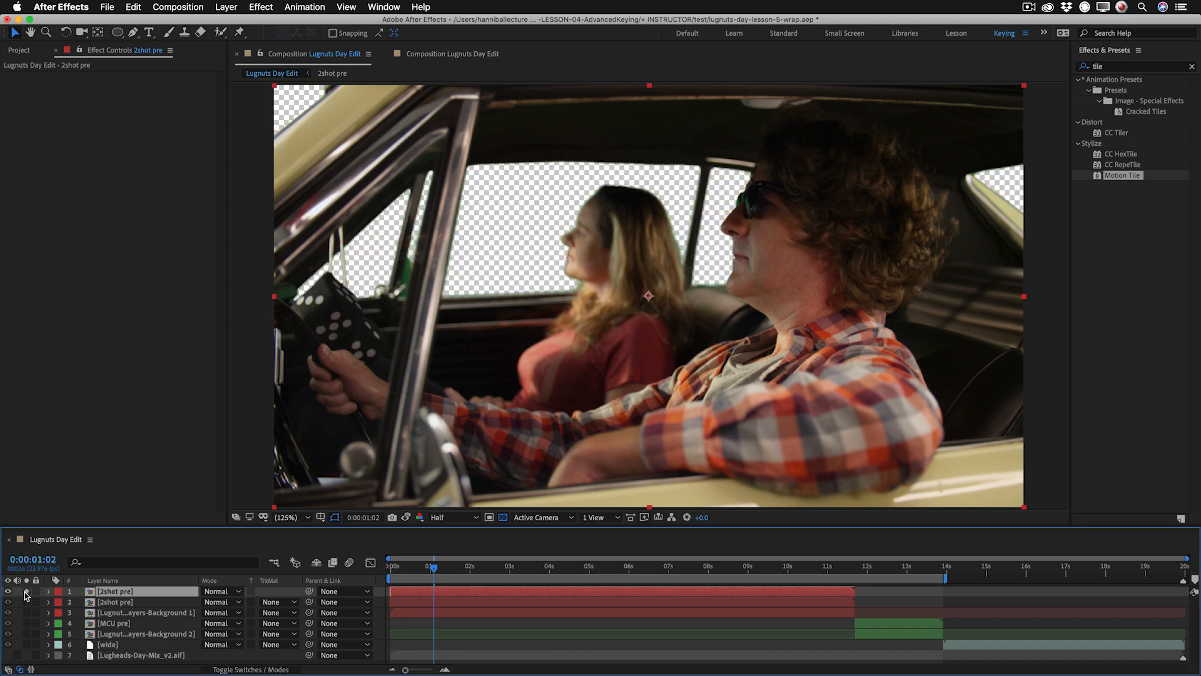
Apply the Find Edges effect to the soloed 2shot pre copy.
right_click(79, 224)
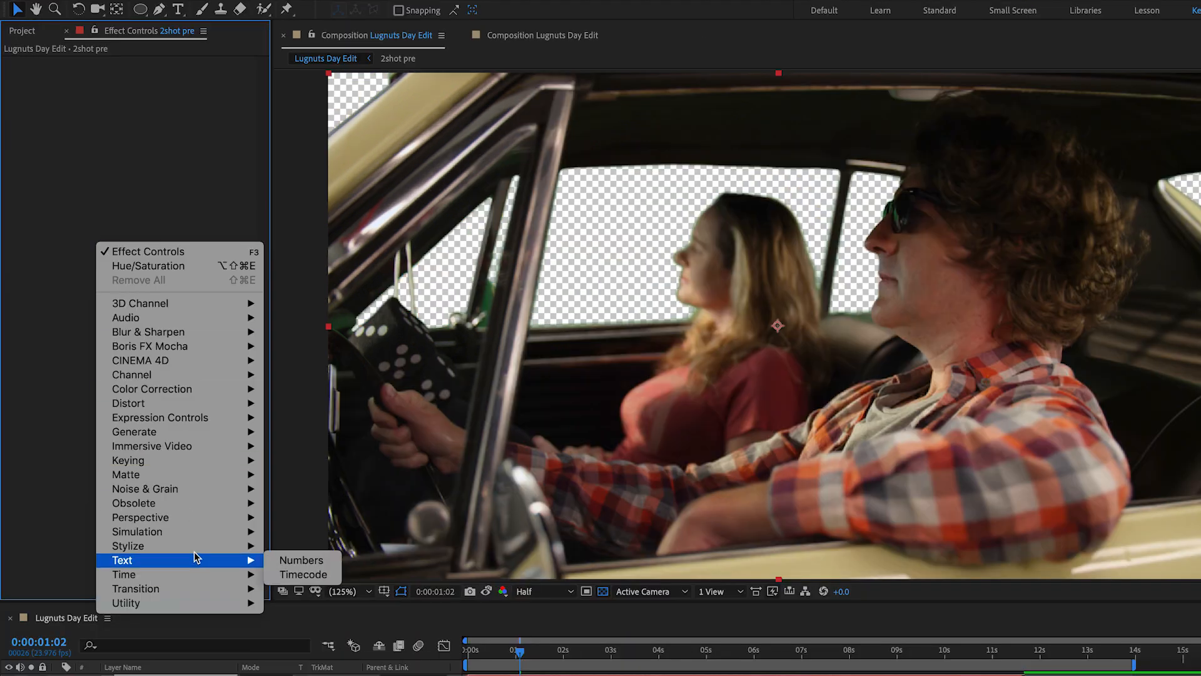
mouse_move(197, 548)
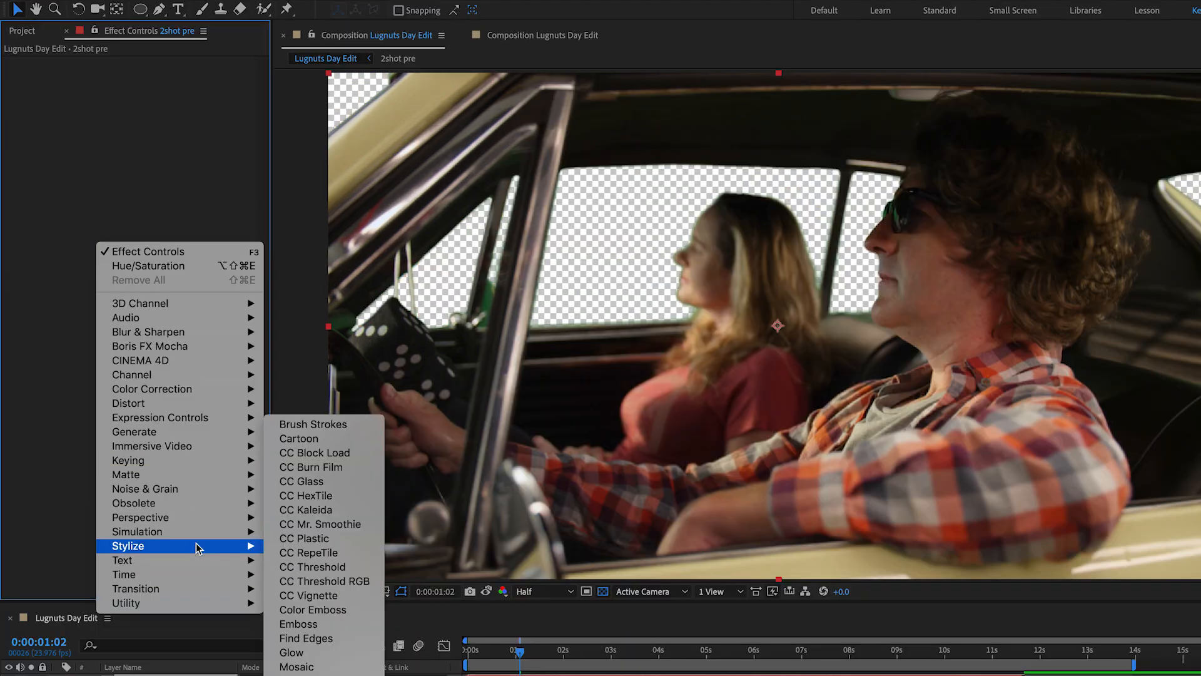
left_click(342, 638)
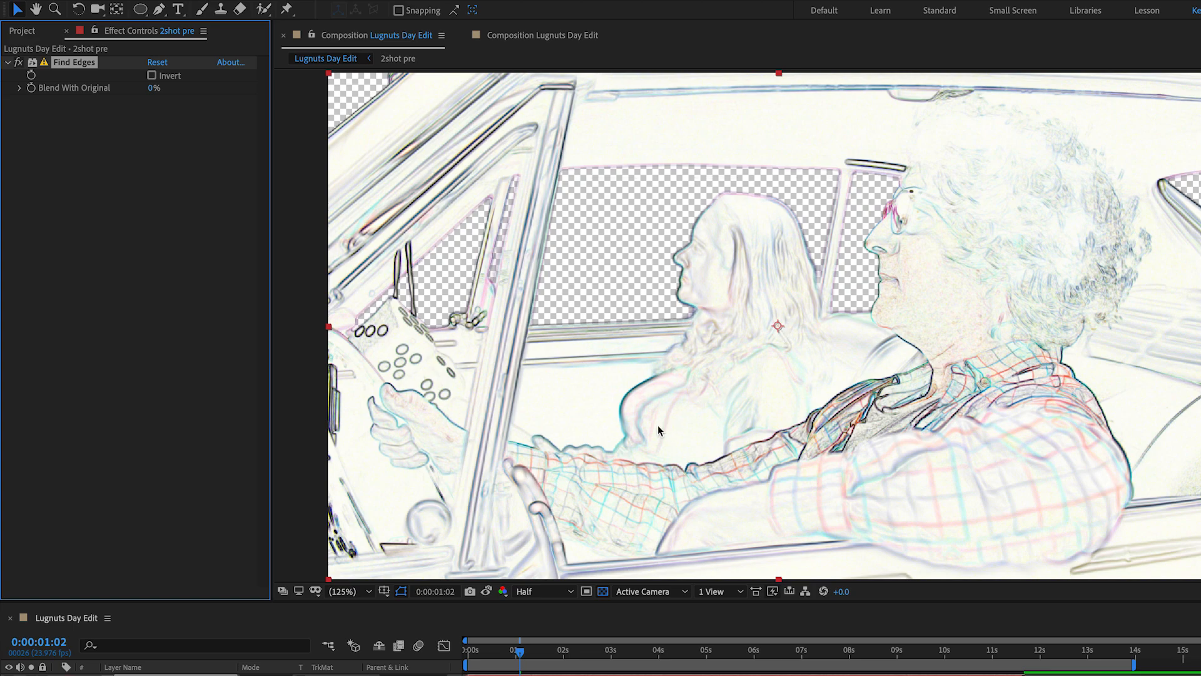
Add Shift Channels to the 2shot pre copy, taking alpha from Full On and red, green and blue from Alpha.
right_click(150, 338)
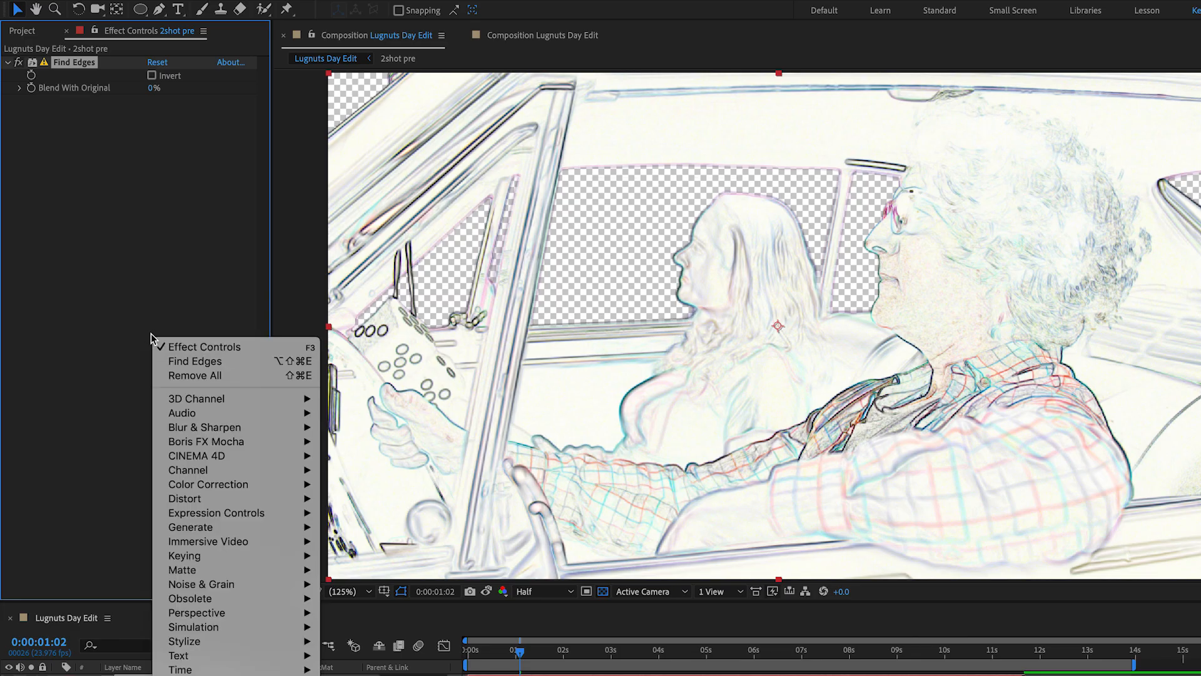
mouse_move(220, 469)
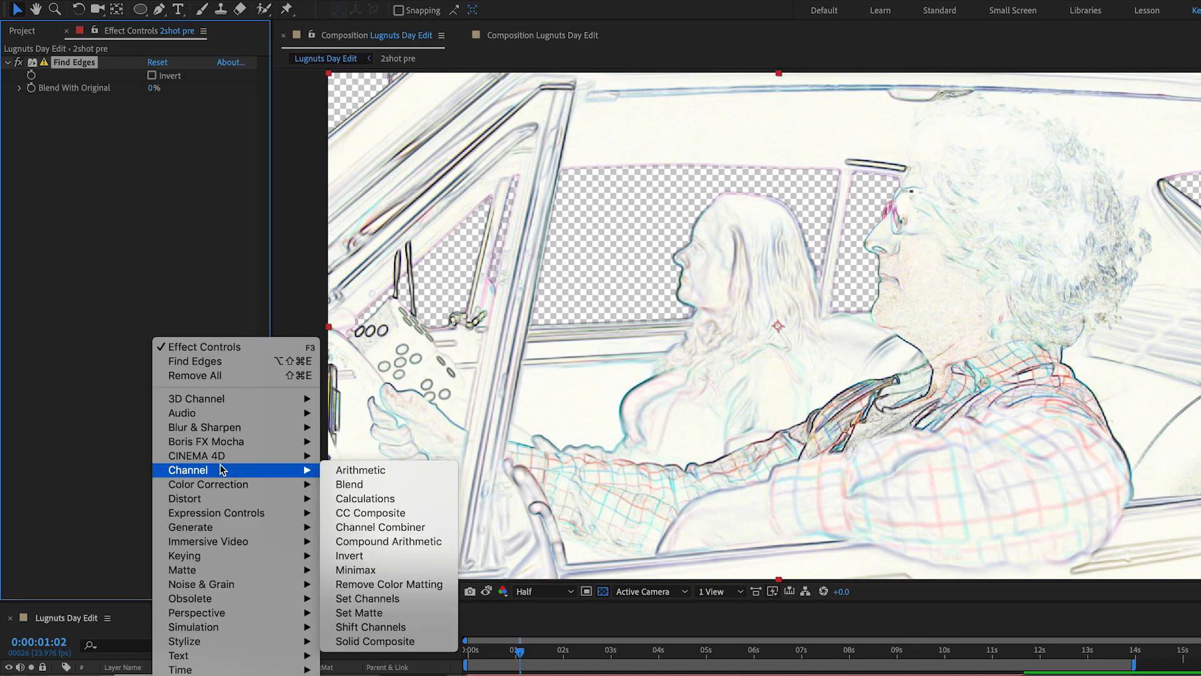
left_click(403, 626)
left_click(162, 113)
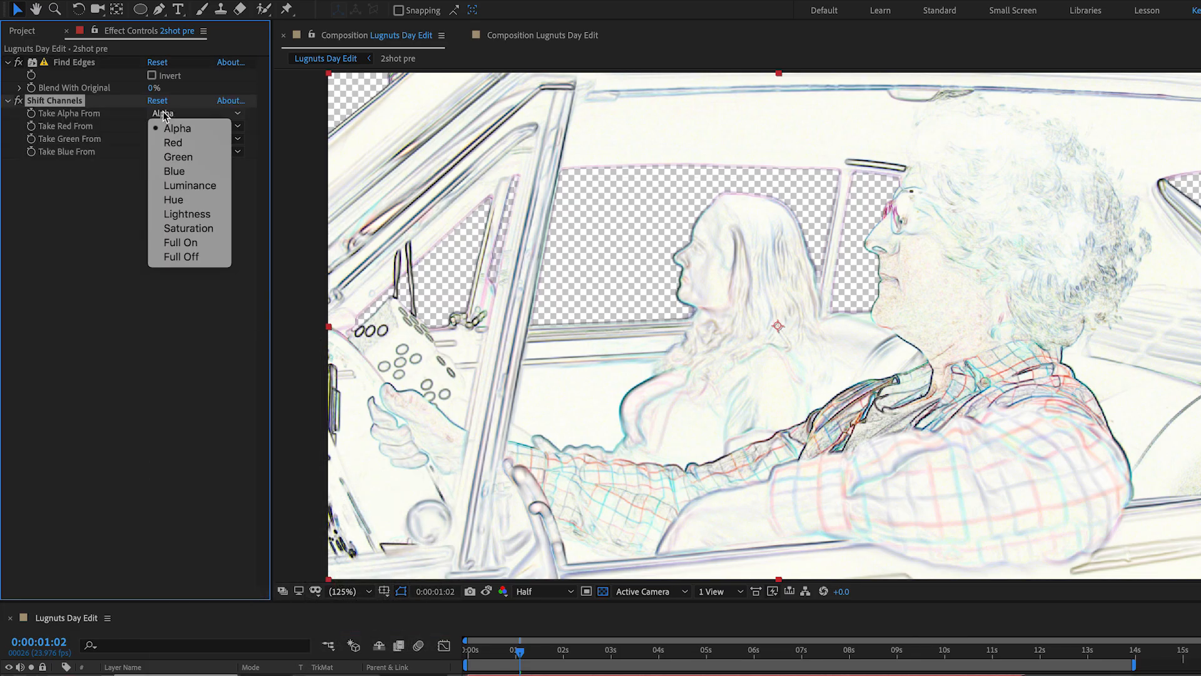
left_click(181, 242)
left_click(162, 126)
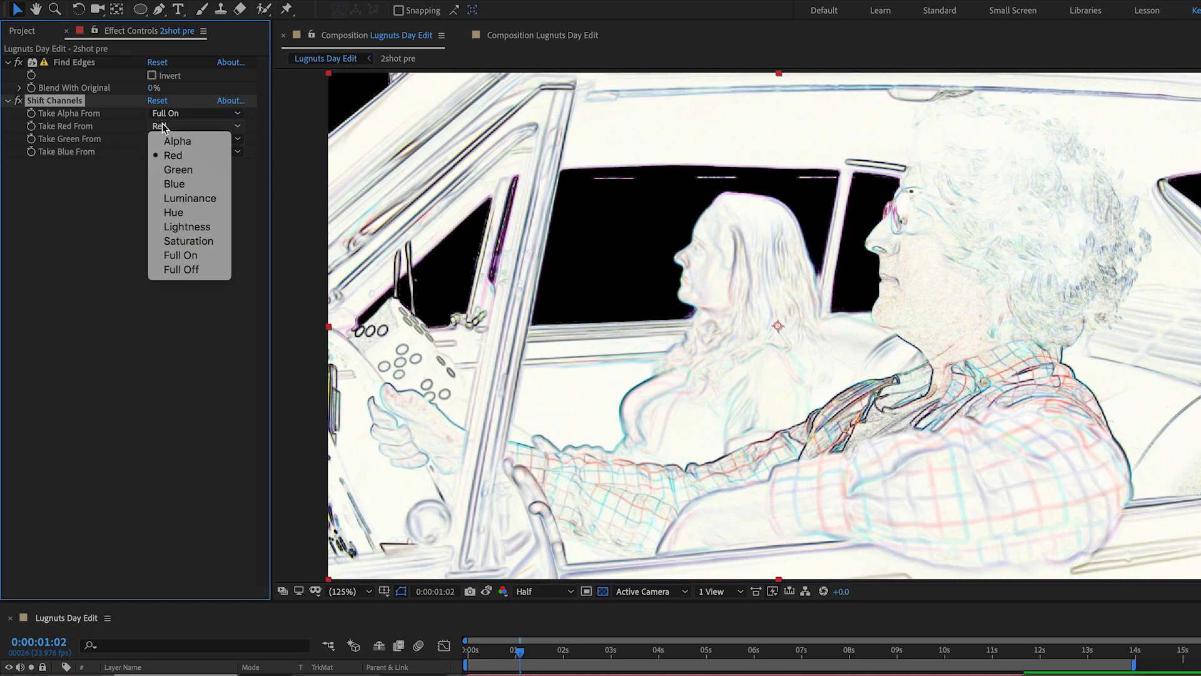
left_click(187, 144)
left_click(188, 140)
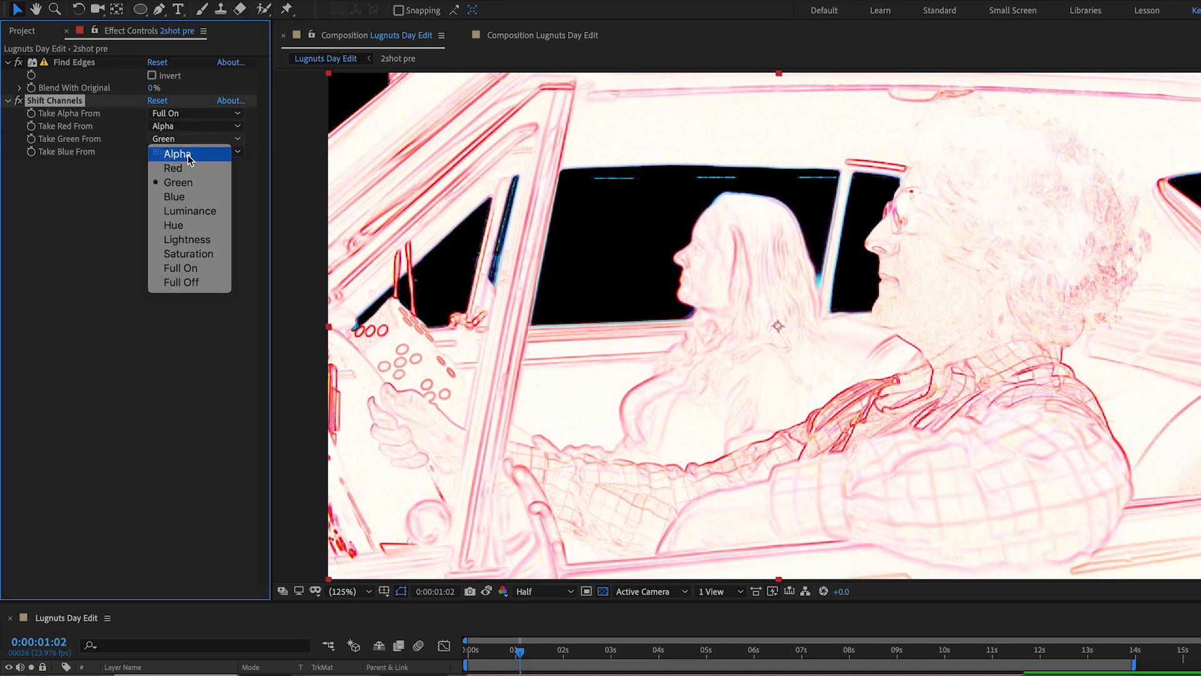
left_click(188, 158)
left_click(188, 153)
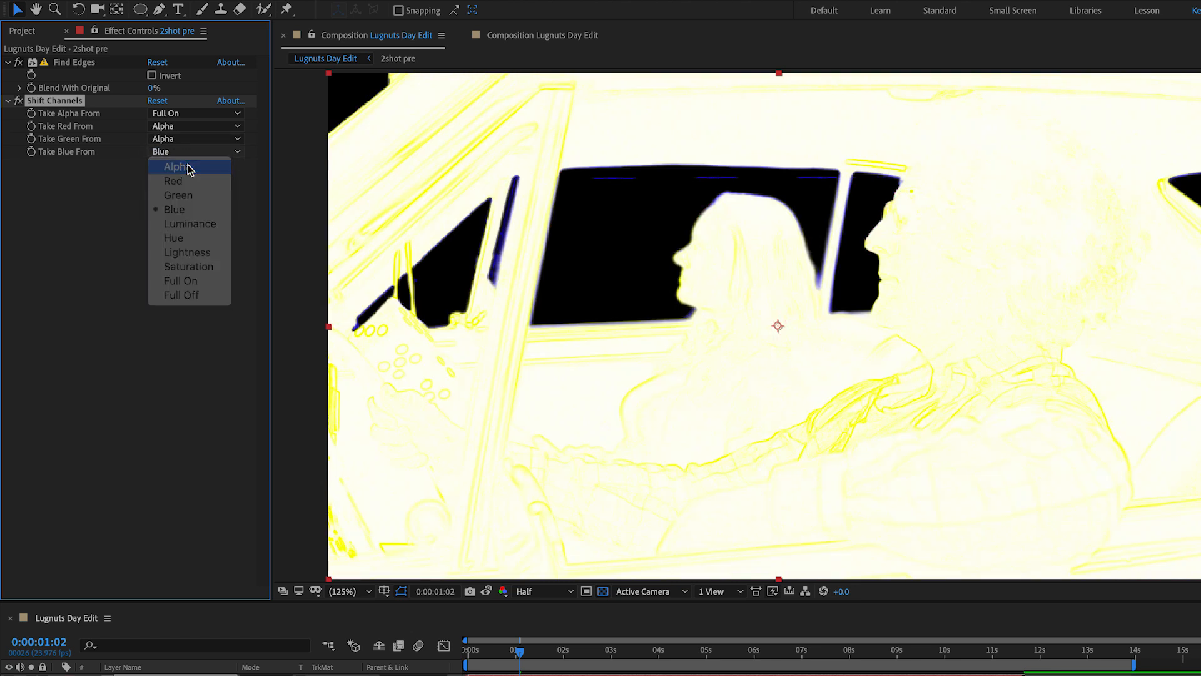
left_click(189, 167)
Move Shift Channels above Find Edges in the effect order and invert the Find Edges result.
left_click_drag(68, 105, 70, 58)
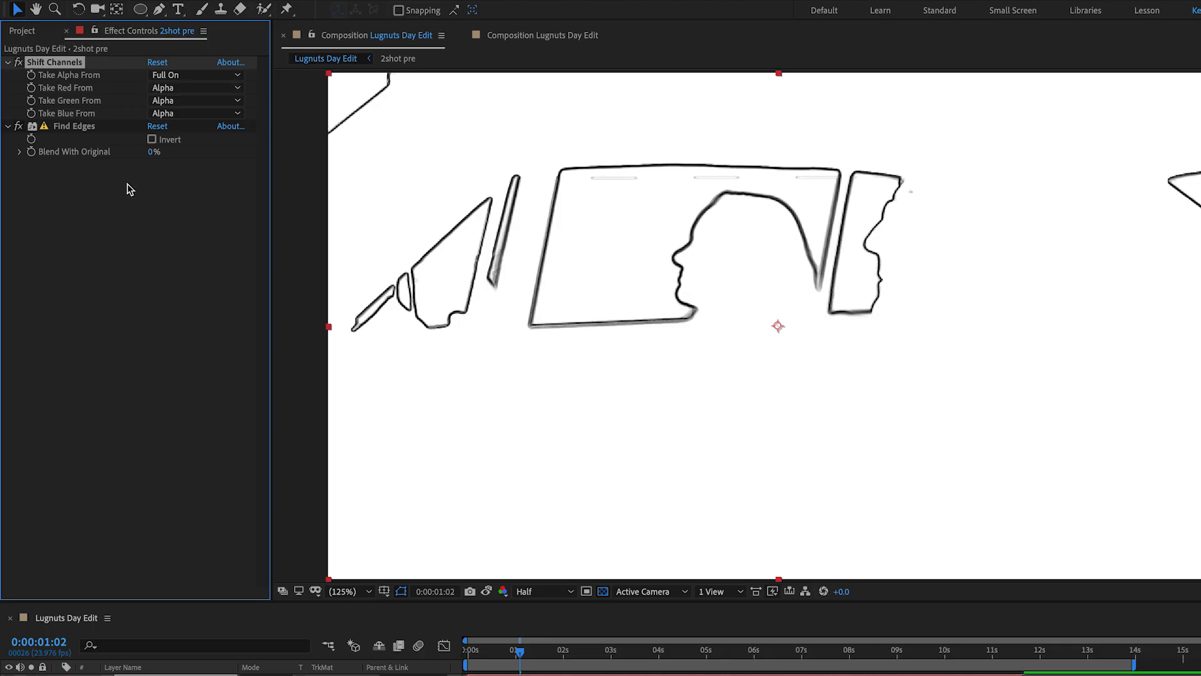
left_click(151, 140)
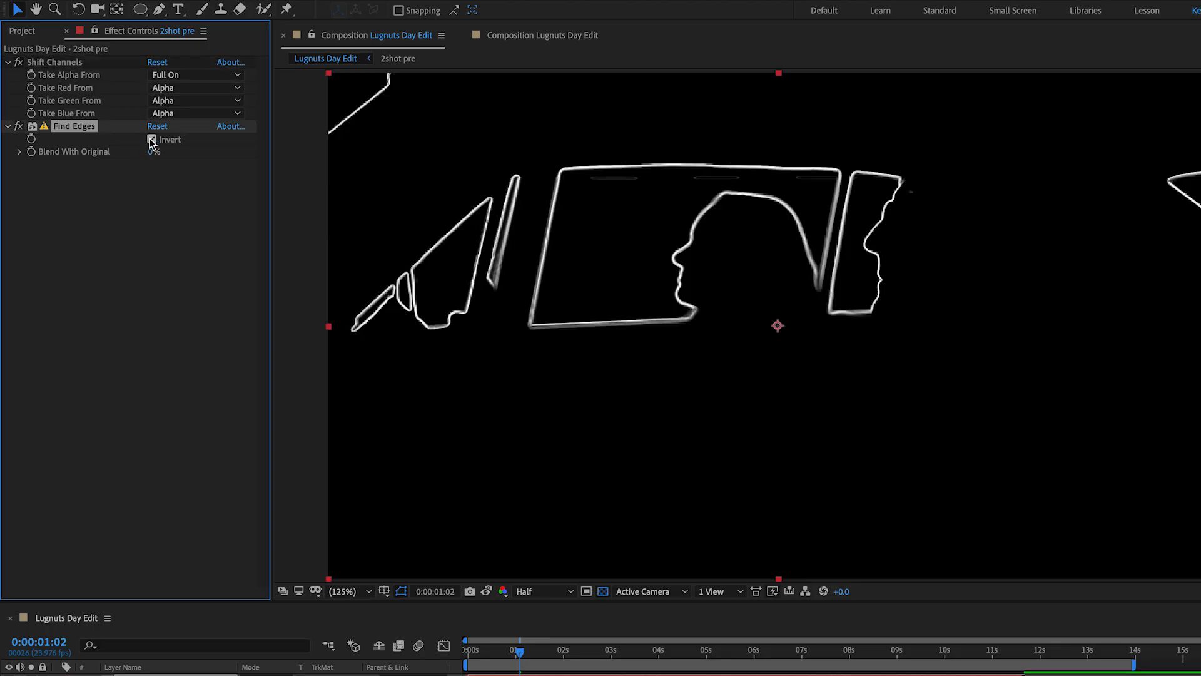
Add a Gaussian Blur with Blurriness of about 44.2 to the soloed 2shot pre copy.
right_click(76, 272)
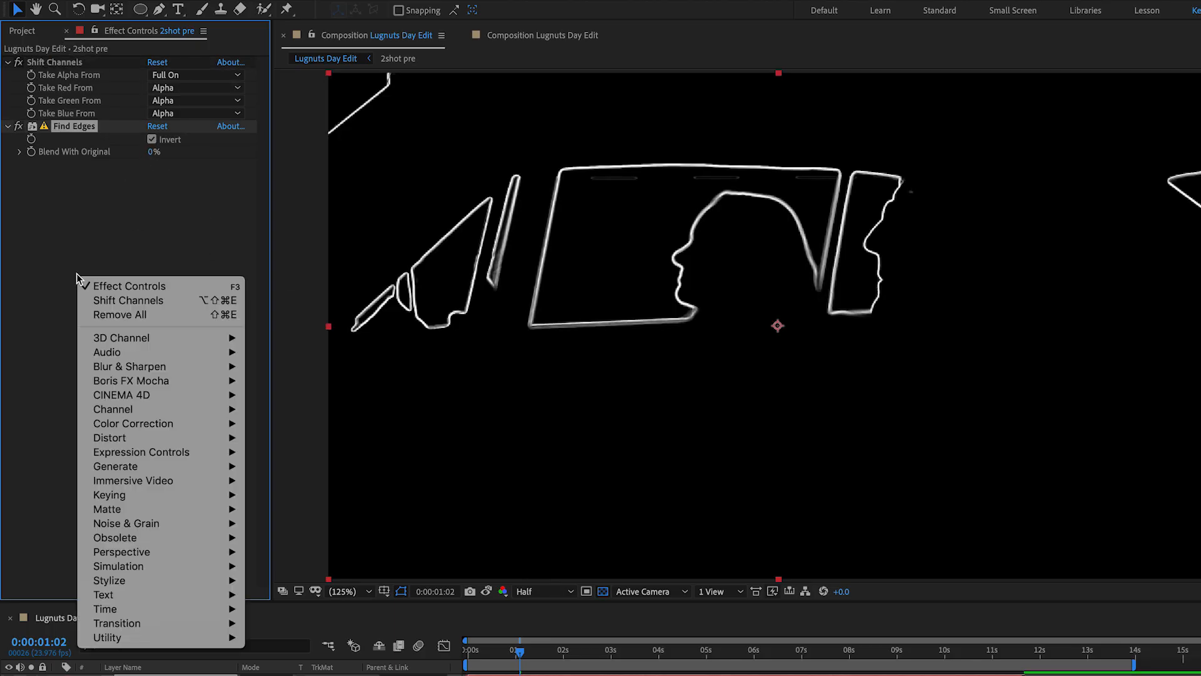
mouse_move(116, 397)
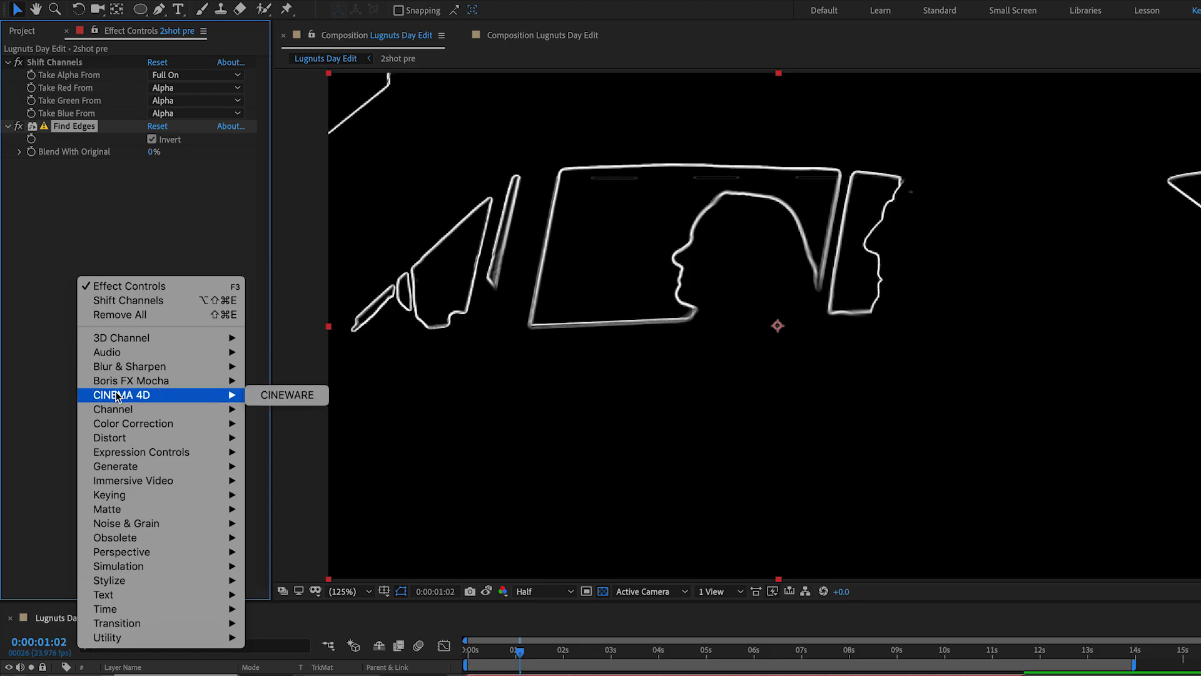
mouse_move(129, 367)
left_click(322, 517)
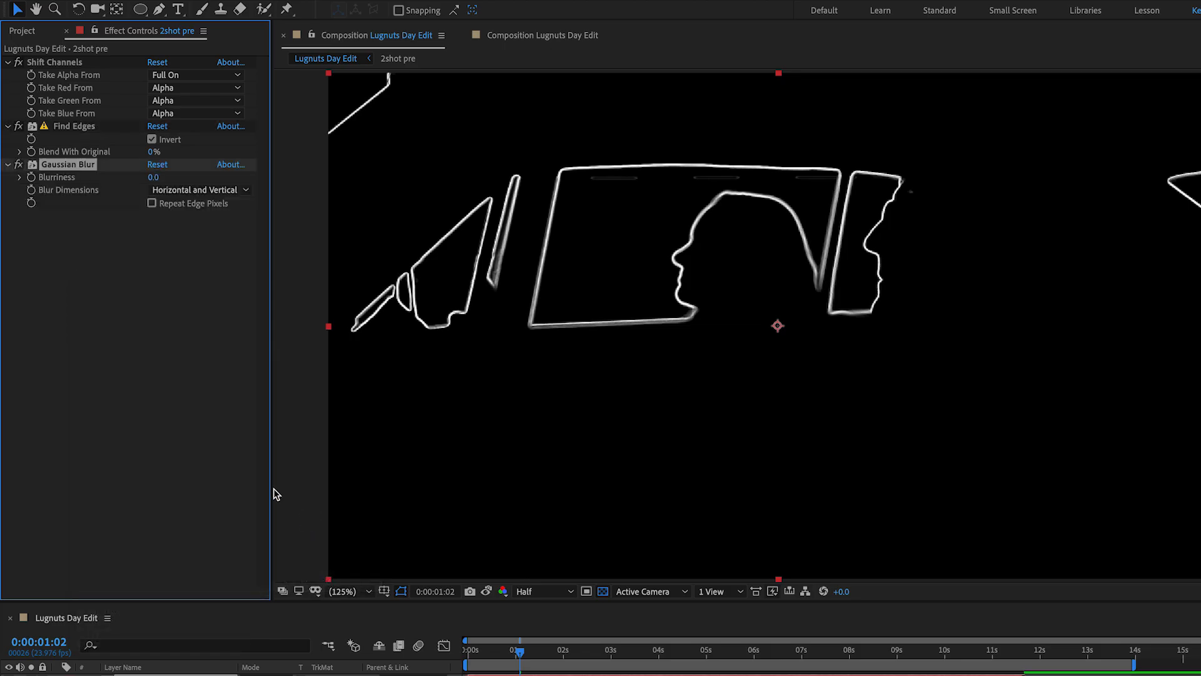
left_click_drag(154, 177, 476, 167)
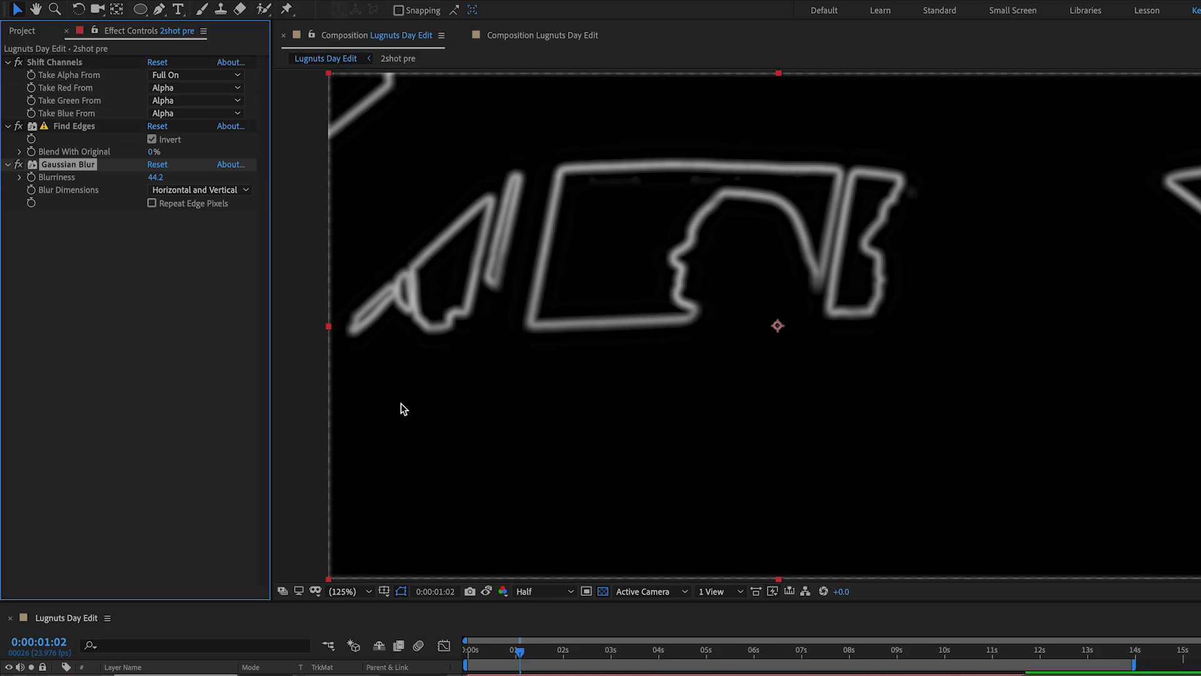
Add Hue/Saturation after the blur and colorize the edges with a hue of 26° and a saturation of 49.
right_click(90, 309)
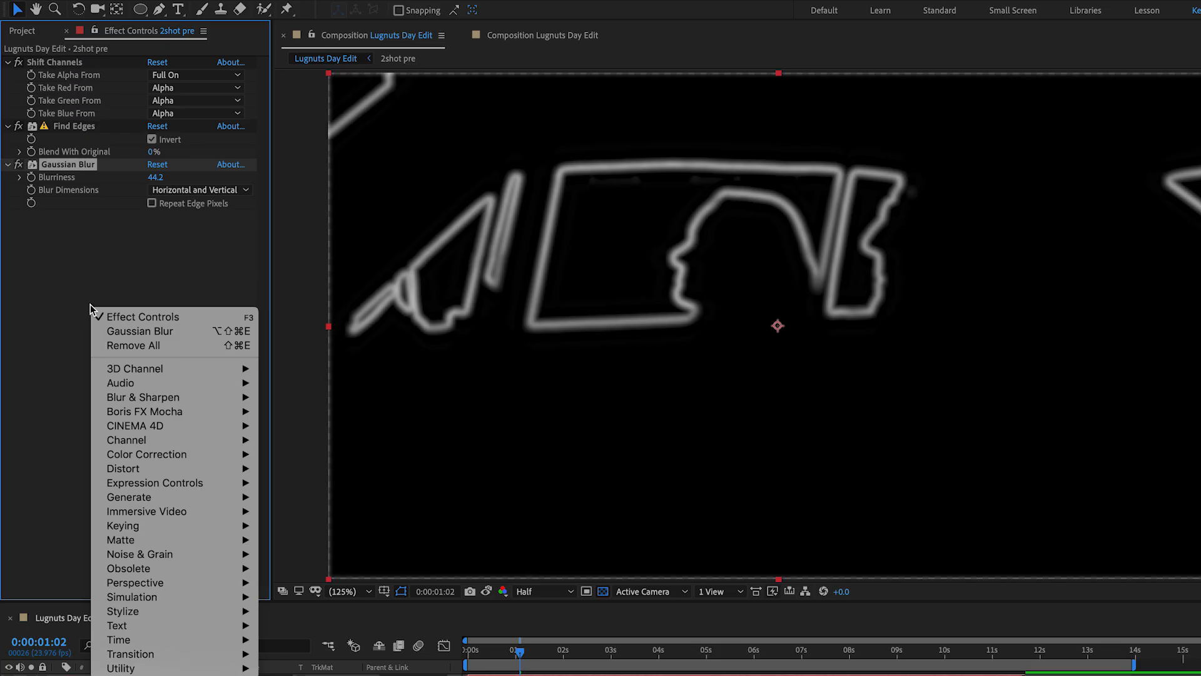
mouse_move(141, 475)
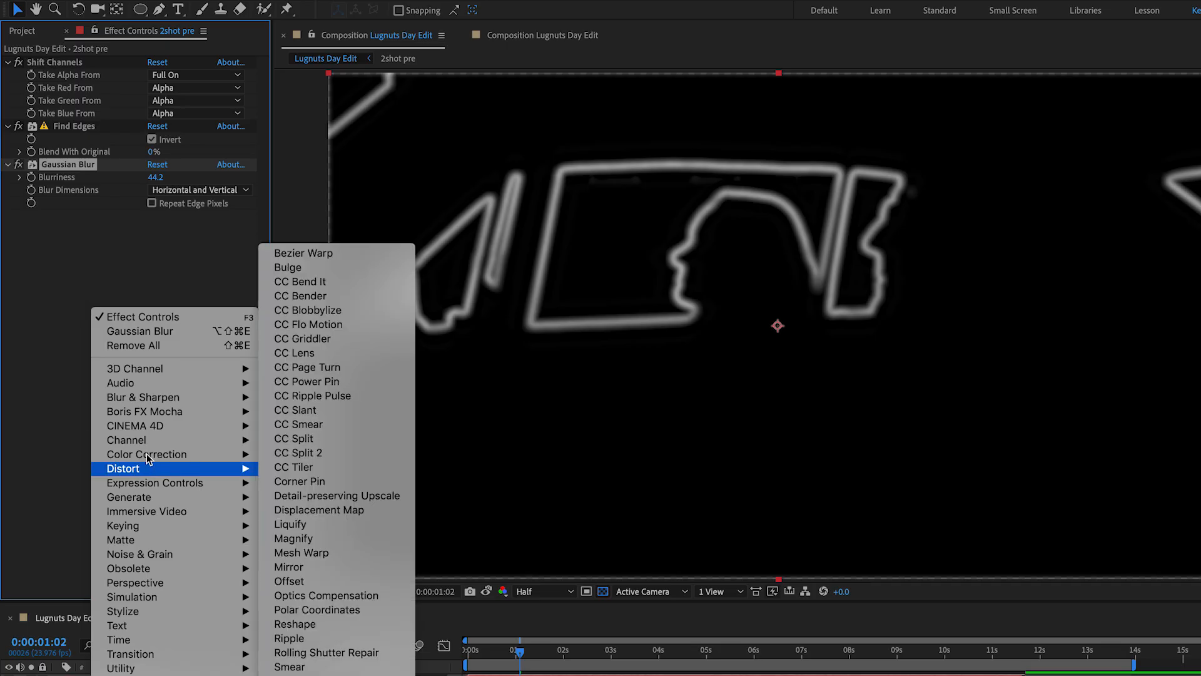
mouse_move(145, 454)
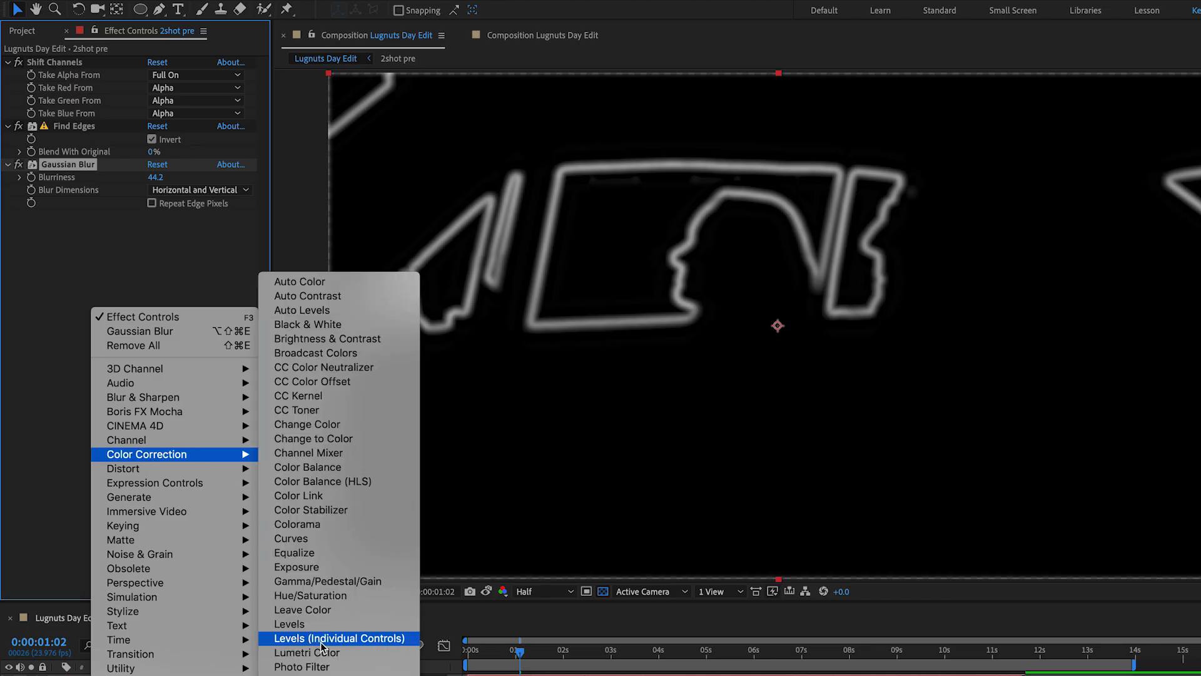
left_click(310, 595)
left_click(152, 397)
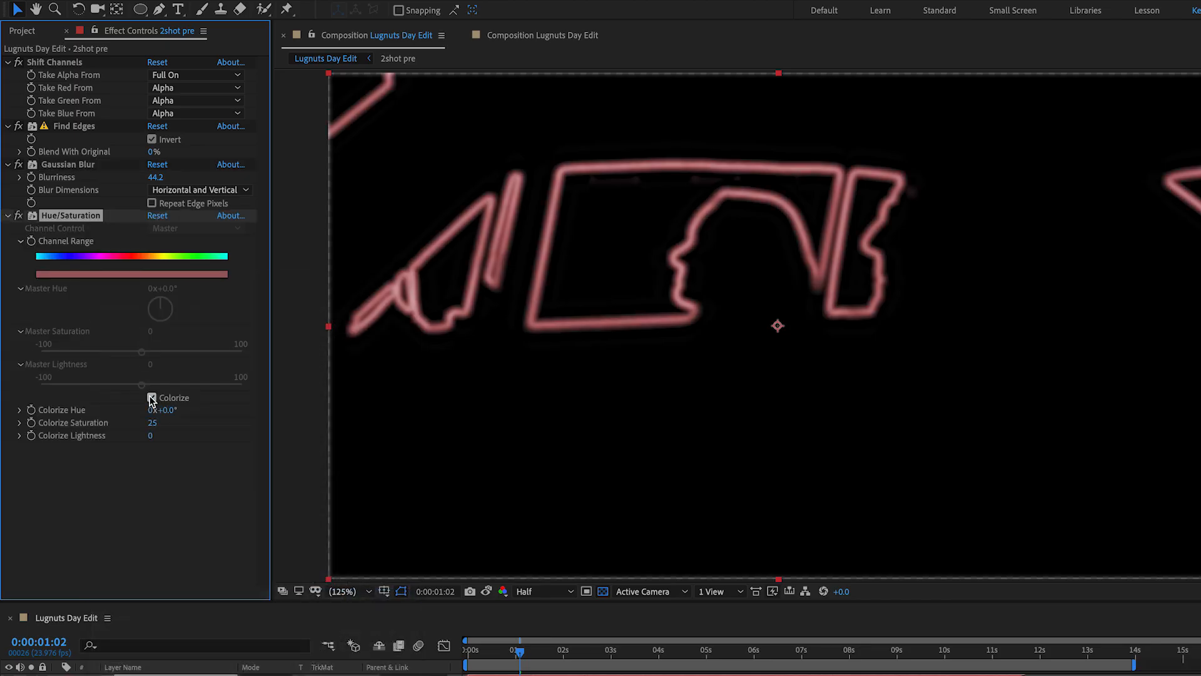
left_click_drag(164, 412, 180, 411)
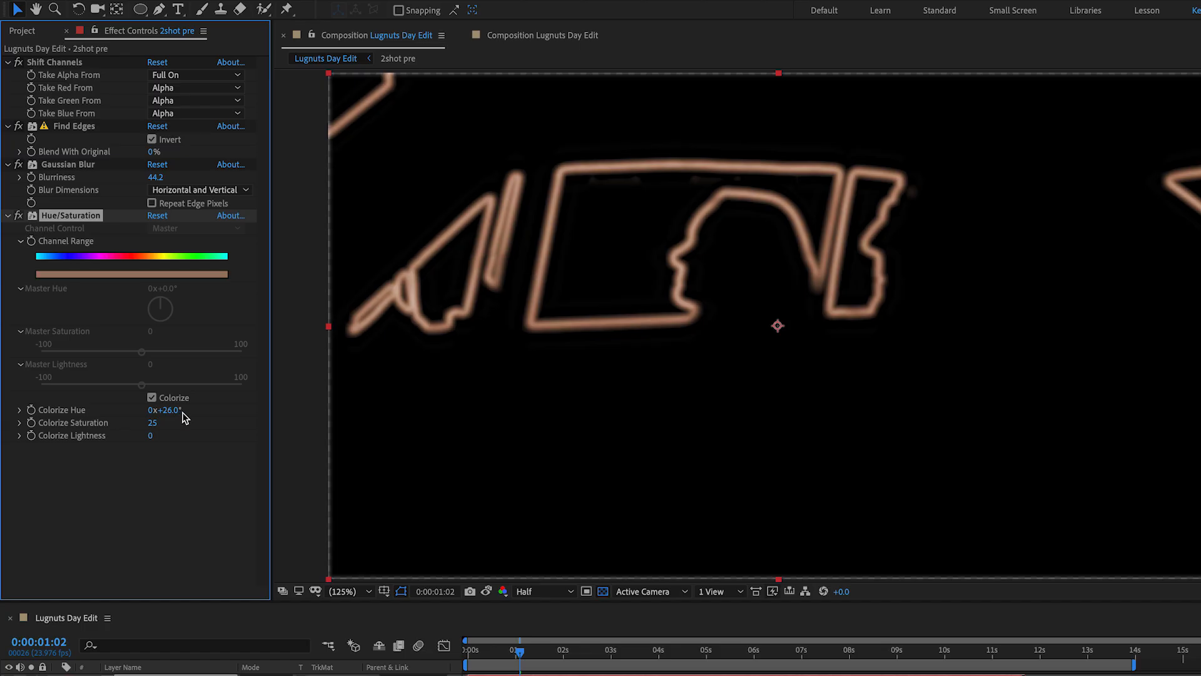
left_click_drag(153, 422, 167, 423)
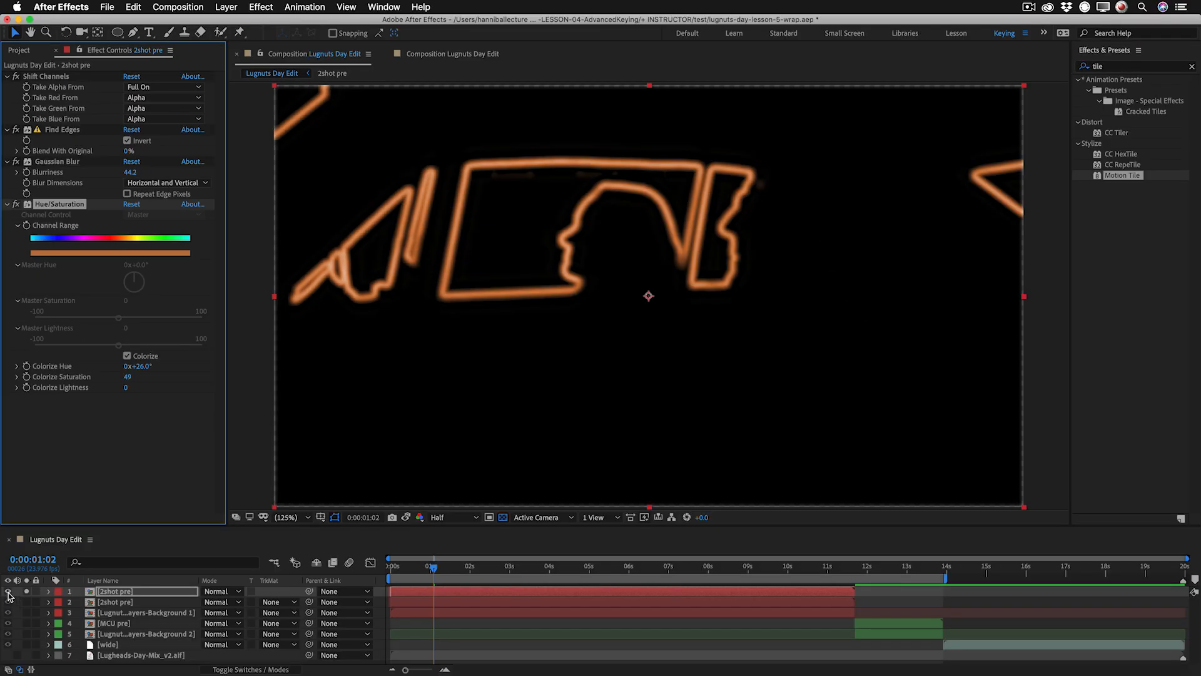
Set the blending mode of the 2shot pre edge copy to Add and show it over the full composite.
left_click(8, 591)
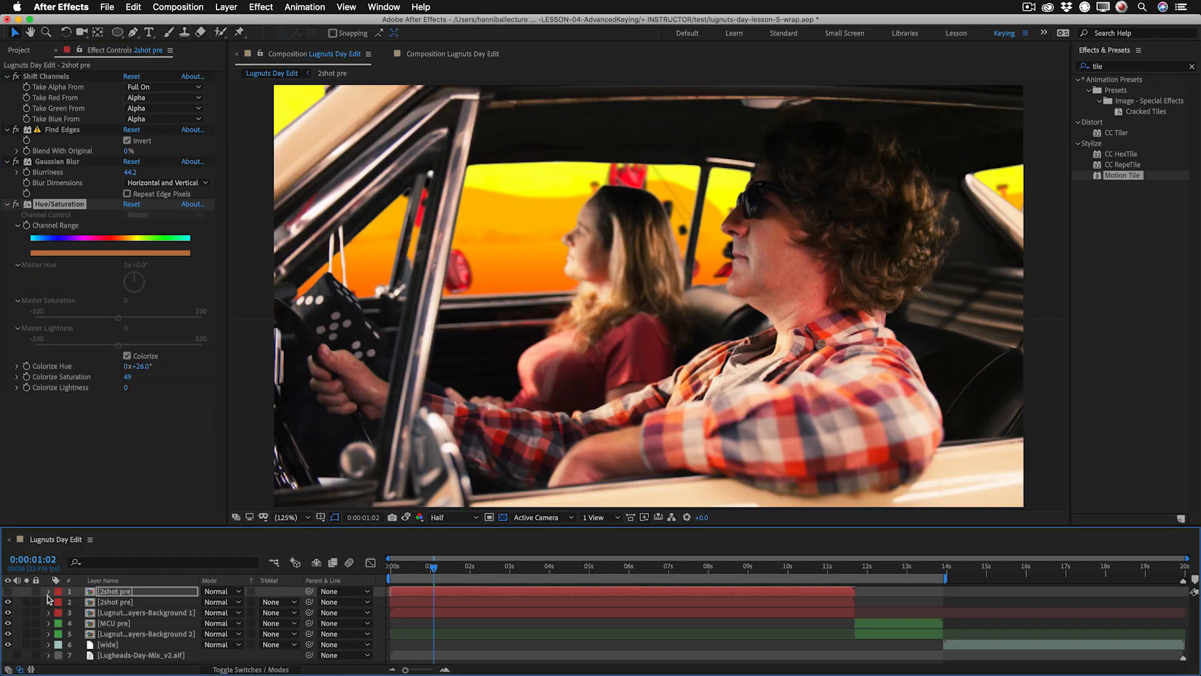
left_click(218, 591)
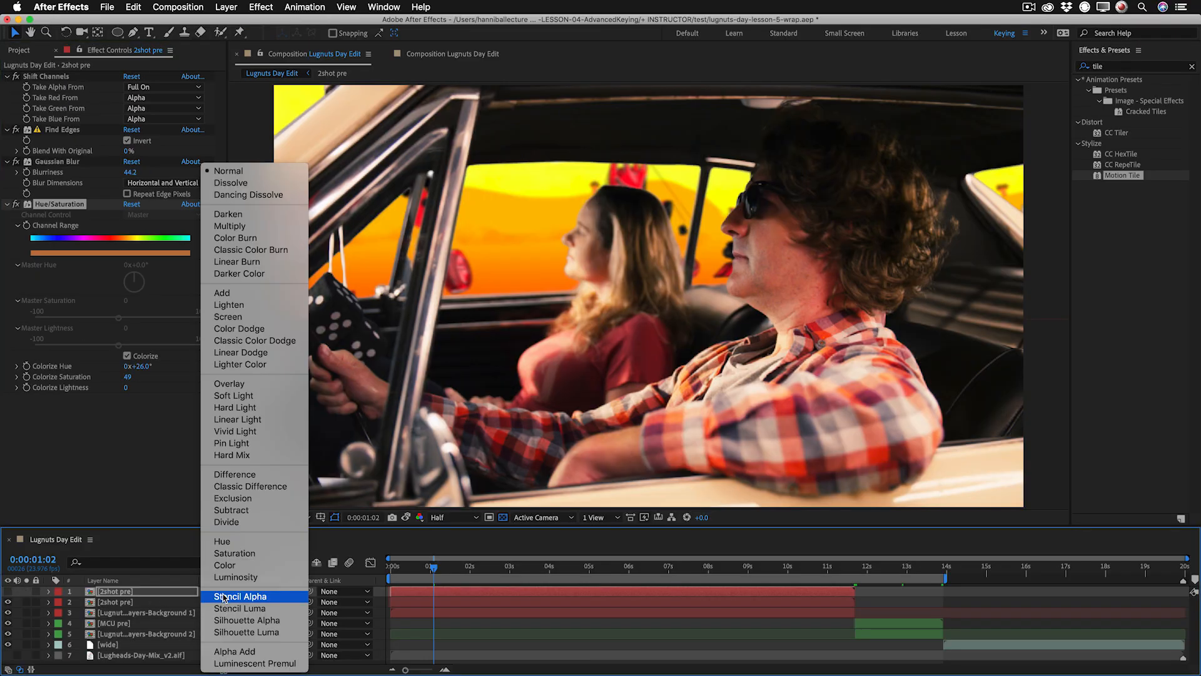
left_click(220, 293)
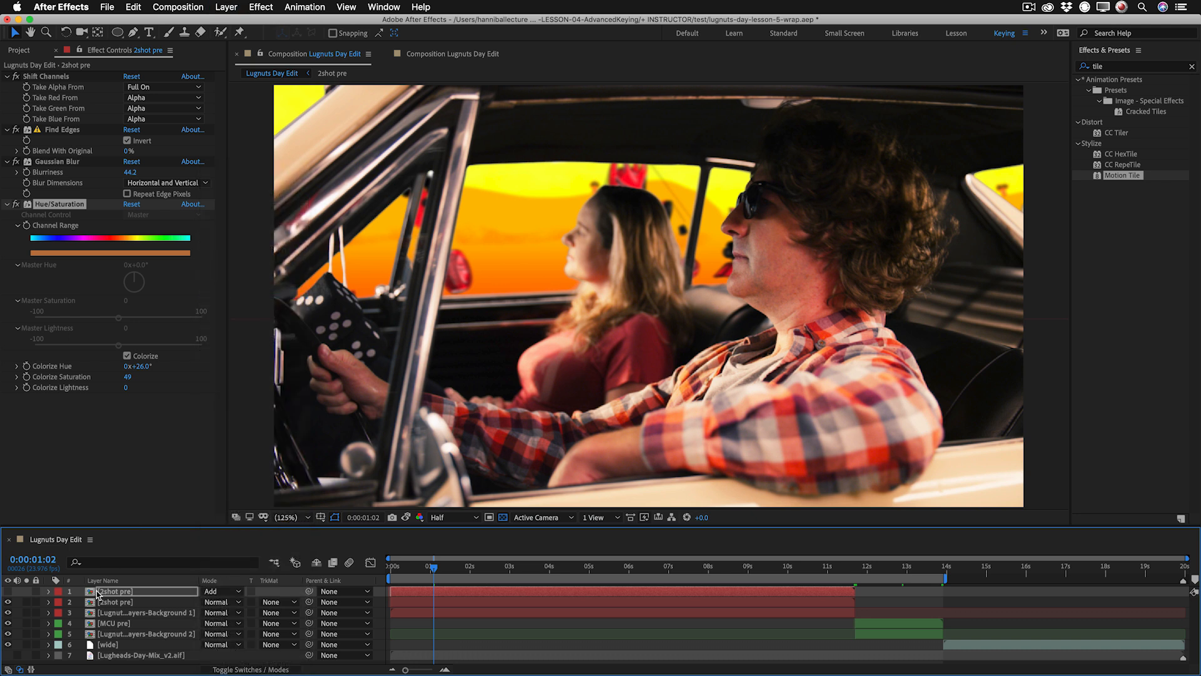
left_click(8, 591)
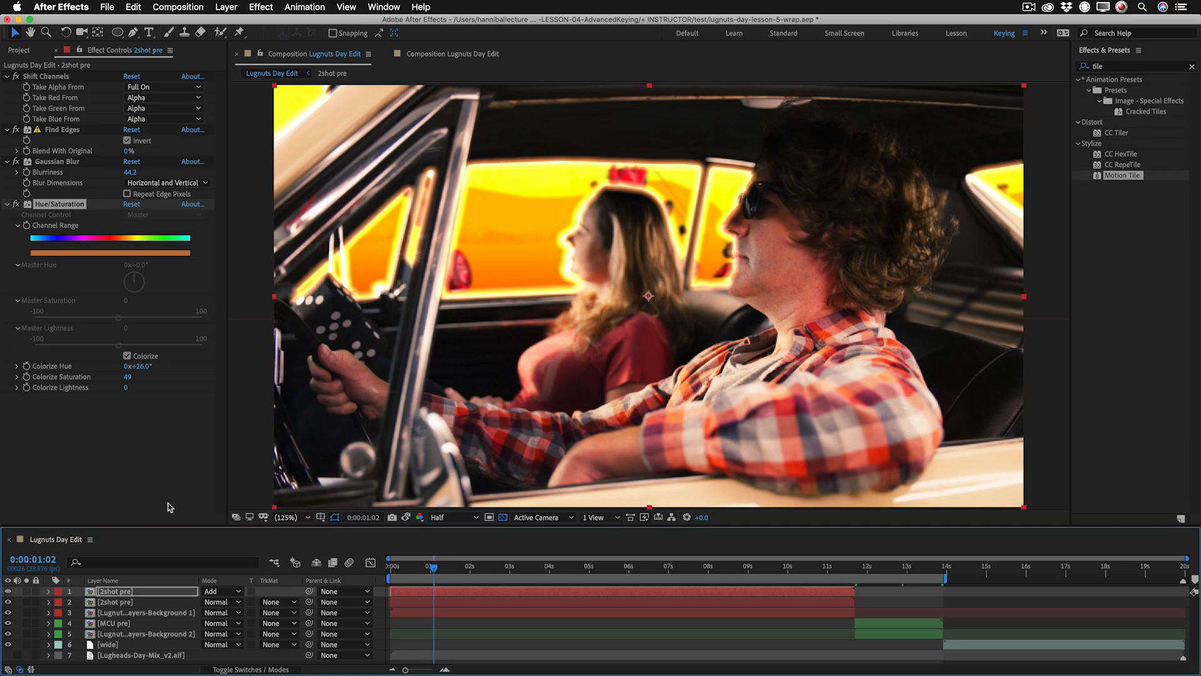
Duplicate the color-corrected 2shot pre layer without effects to the top and use it as the edge layer's alpha track matte.
left_click(127, 605)
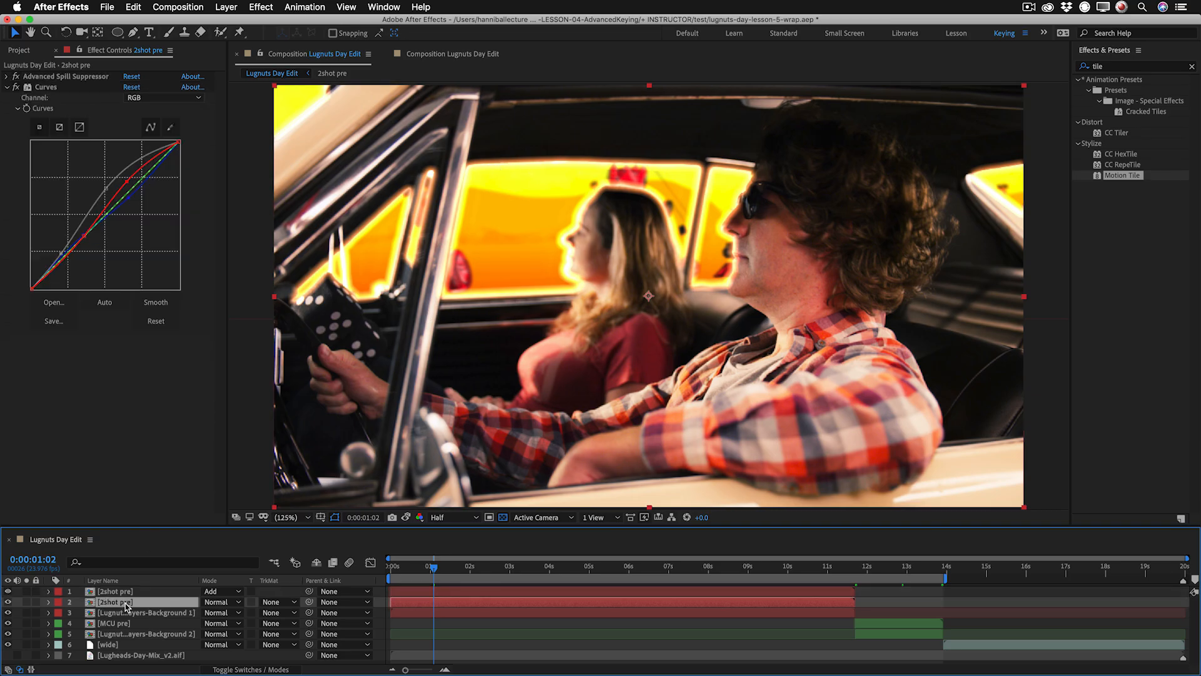
key("super+d")
left_click(115, 441)
key("super+a")
key("Delete")
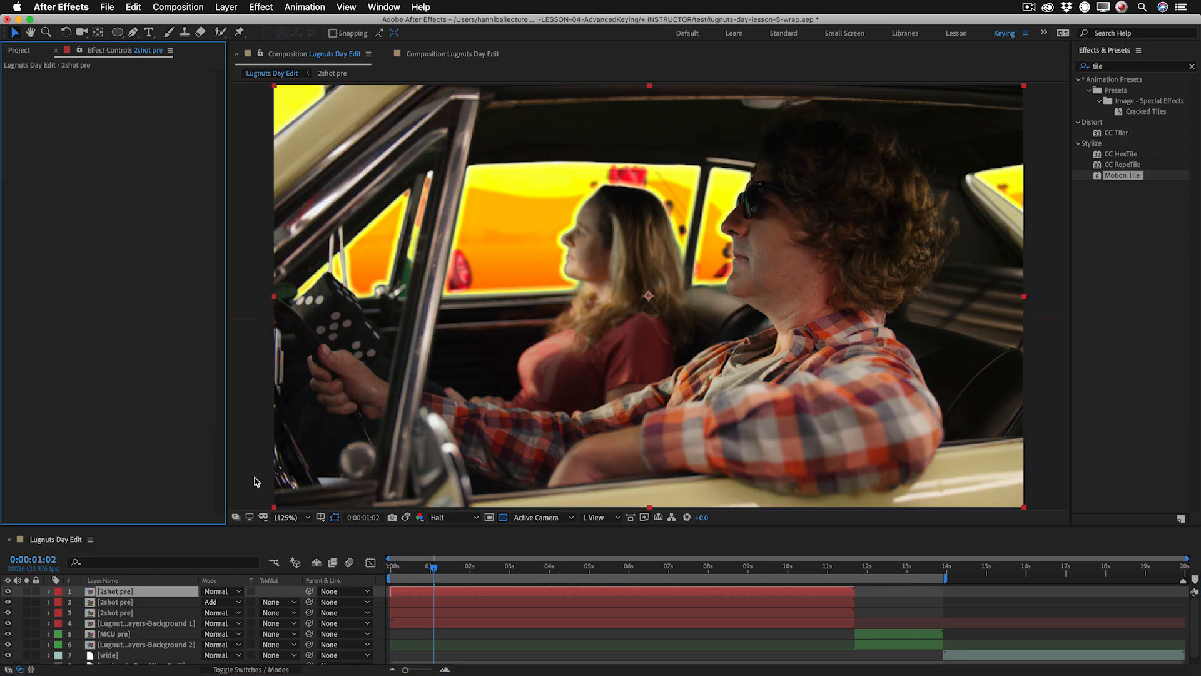
left_click(278, 602)
left_click(303, 628)
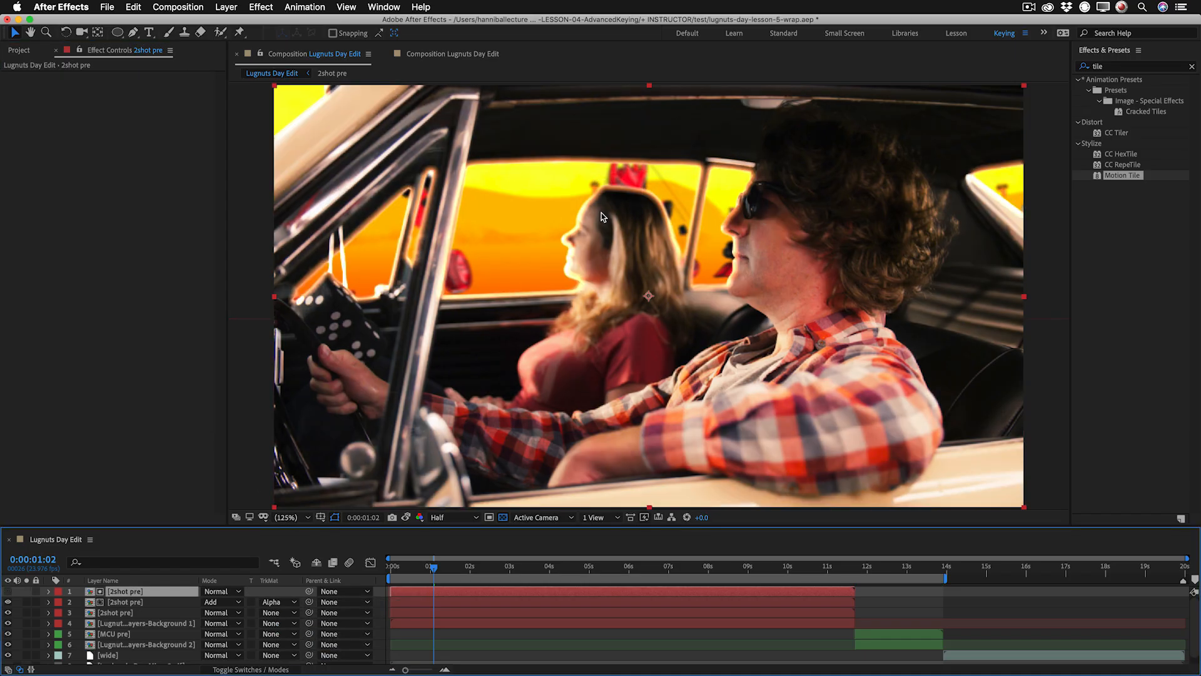
Lower the opacity of the Add-mode 2shot pre edge layer to 12%, comparing the shot with the layer hidden.
left_click(154, 603)
key("t")
left_click_drag(209, 613, 168, 613)
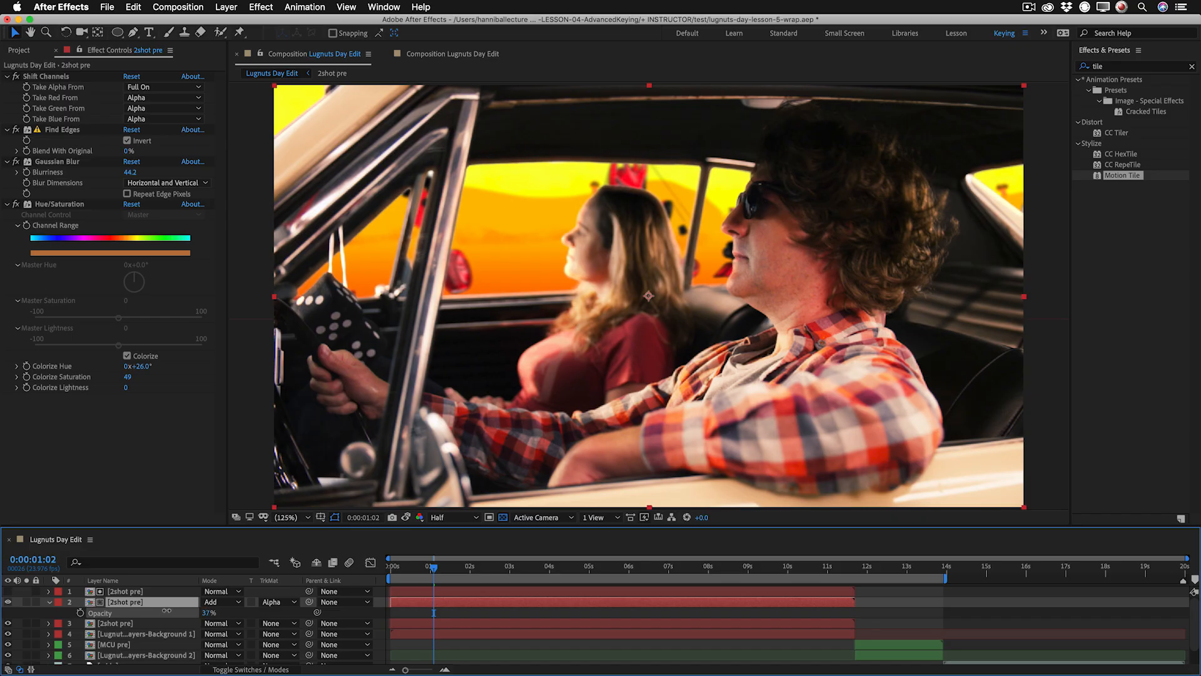
left_click(9, 602)
left_click(8, 601)
left_click(9, 602)
left_click(9, 602)
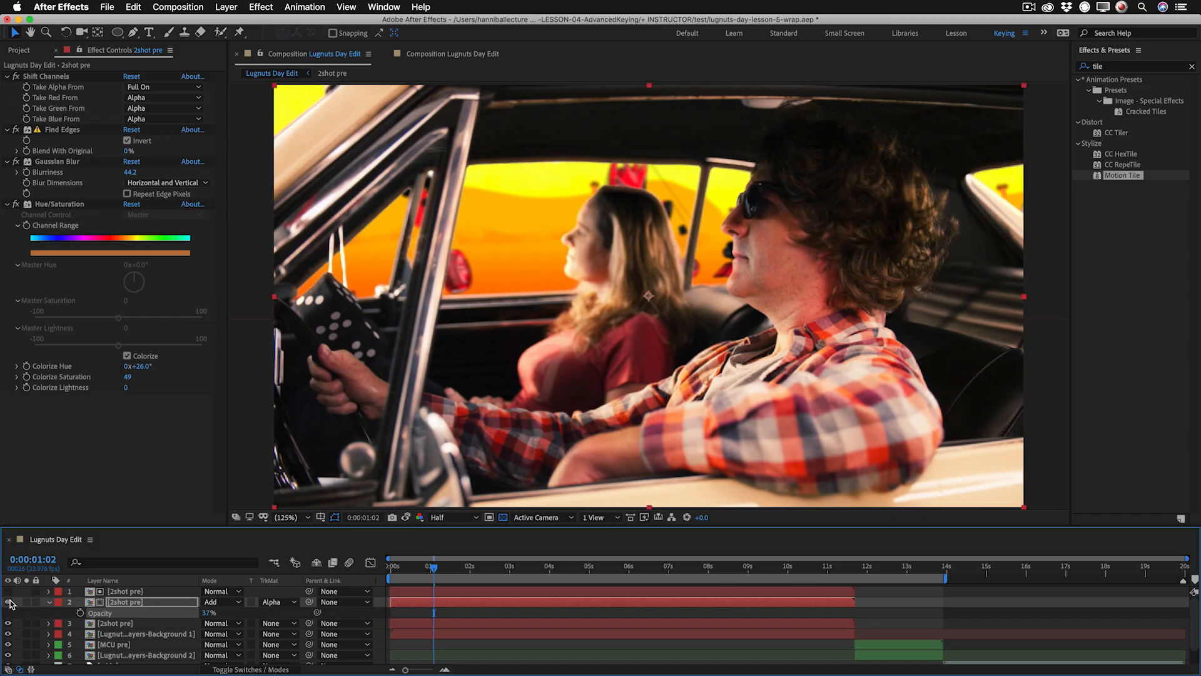
mouse_move(204, 613)
left_mouse_down()
mouse_move(219, 613)
mouse_move(205, 613)
left_mouse_up()
left_click_drag(204, 613, 189, 613)
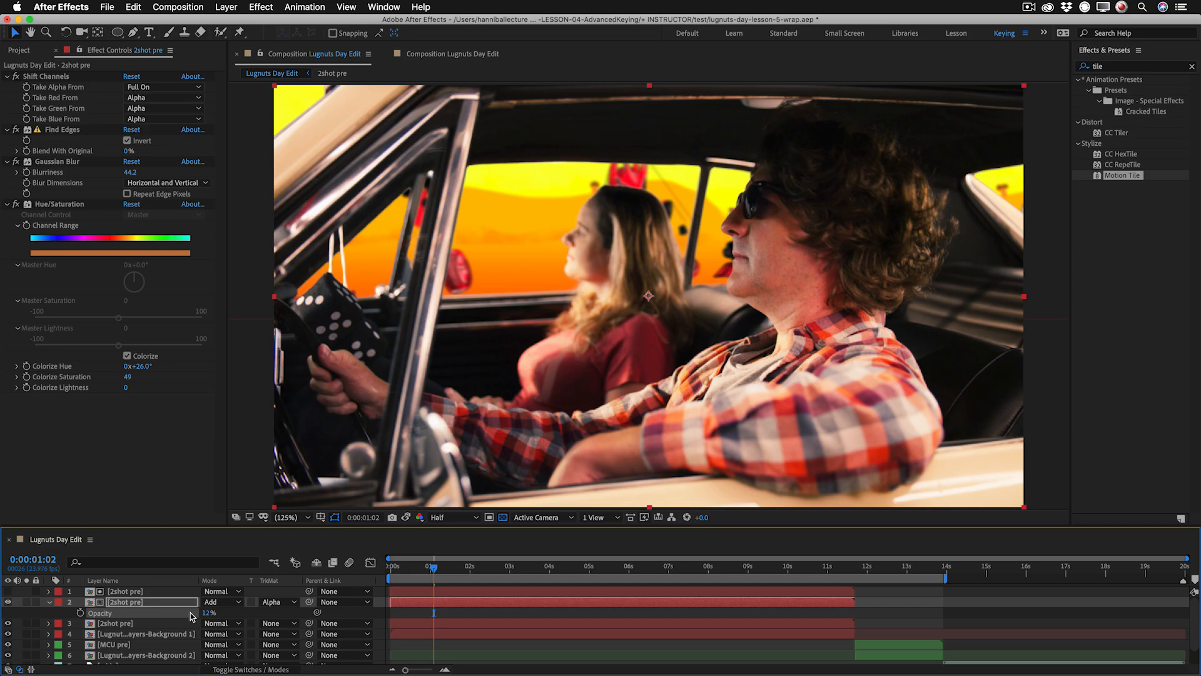
Mask the top 2shot pre matte with a full-frame rectangle plus ellipses around the woman's head and, tilted, the driver's face.
left_click(158, 591)
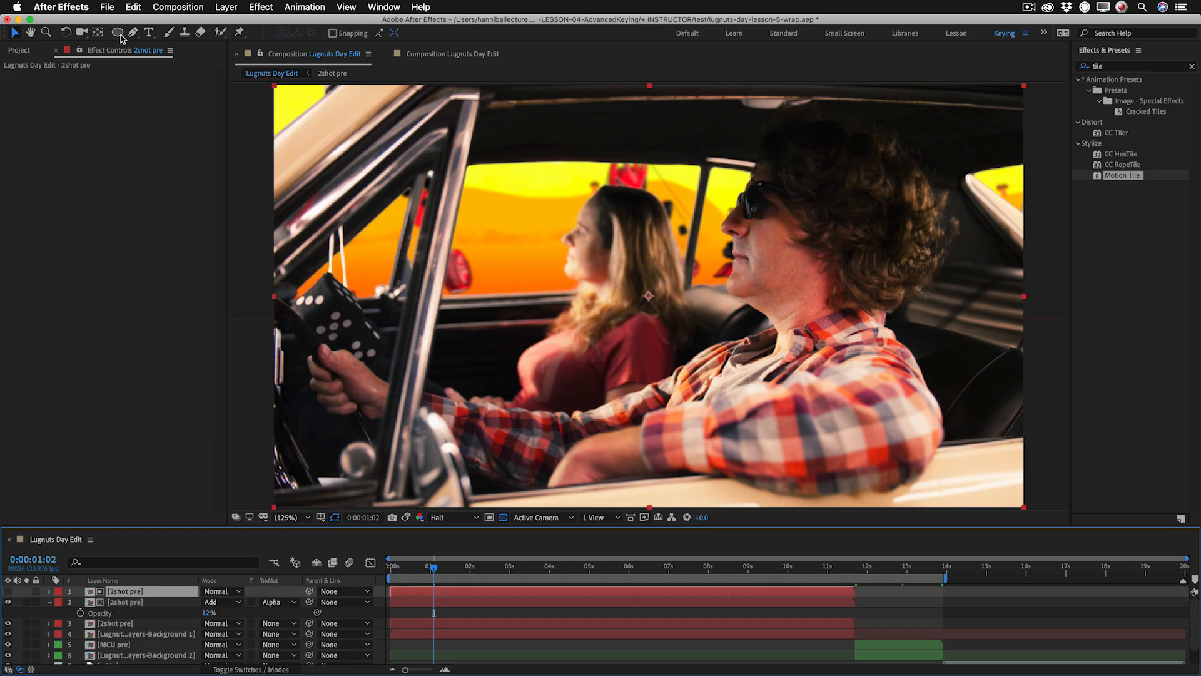
left_click_drag(117, 37, 141, 29)
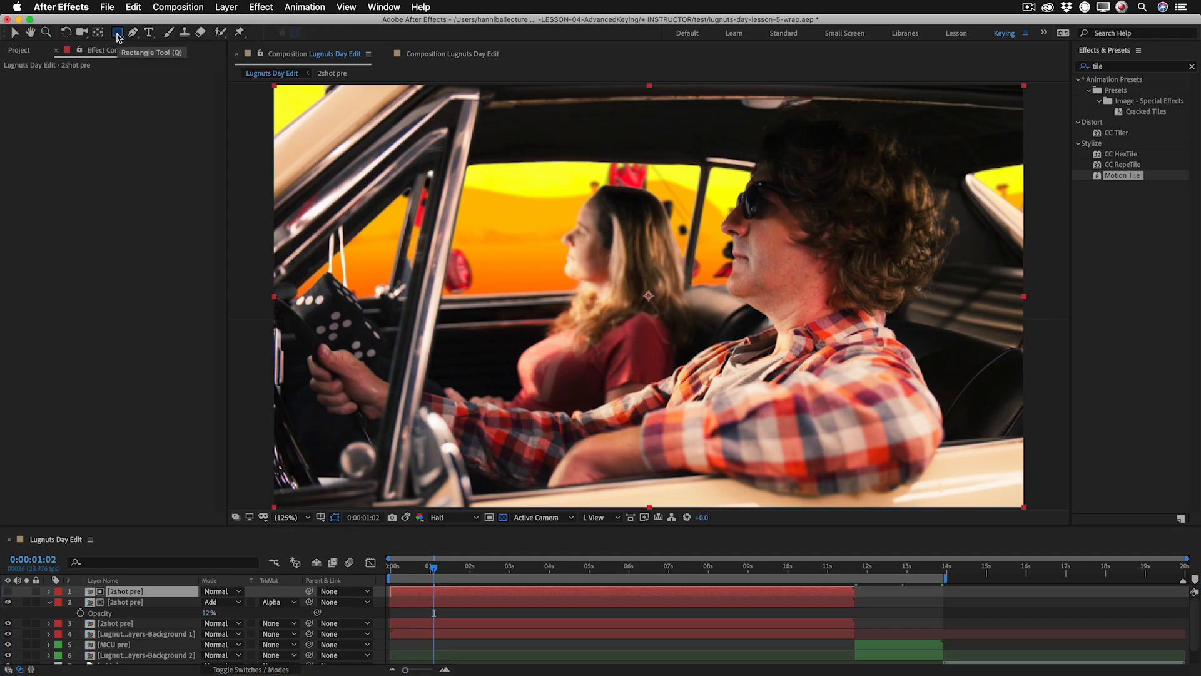
double_click(117, 33)
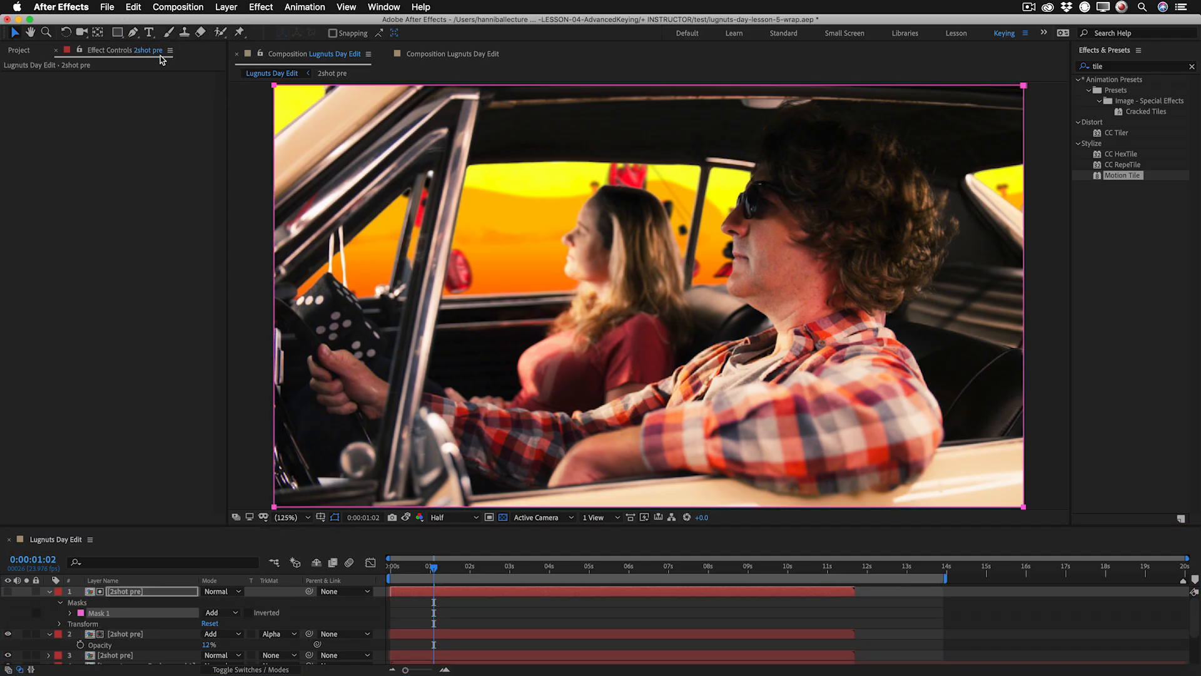
left_click_drag(118, 35, 150, 59)
left_click_drag(550, 174, 689, 334)
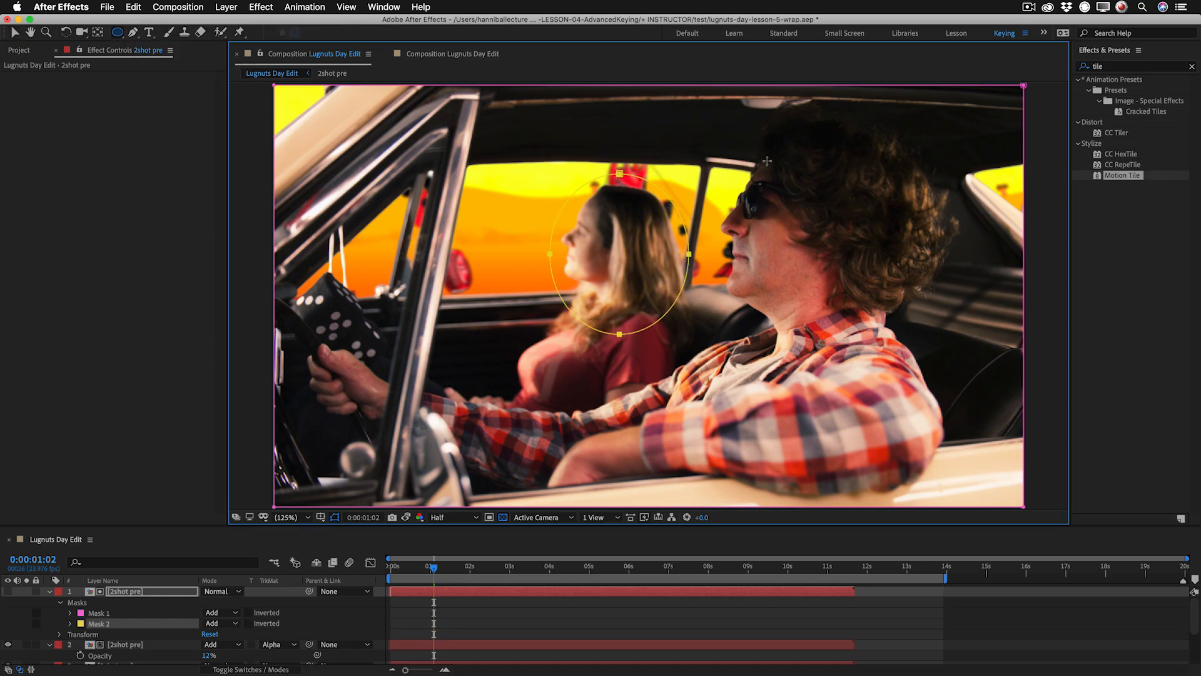
left_click_drag(769, 161, 759, 340)
key("v")
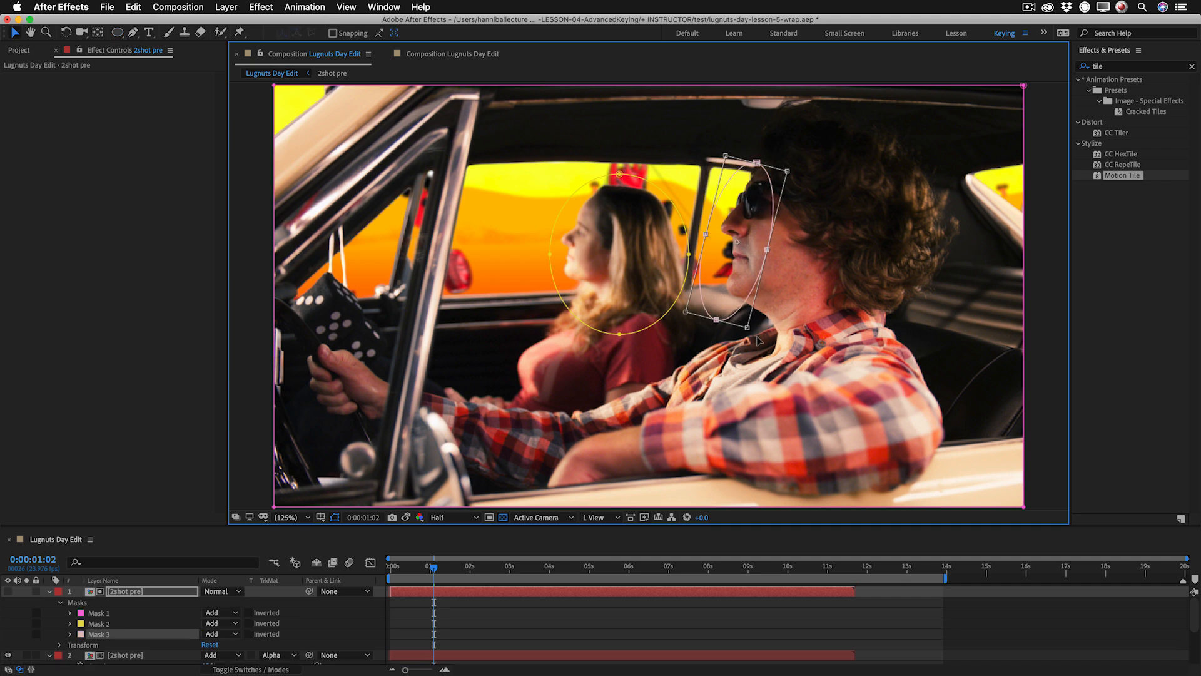
Feather the matte's two elliptical masks by 63 pixels and set both to Subtract.
key("f")
left_click(143, 625)
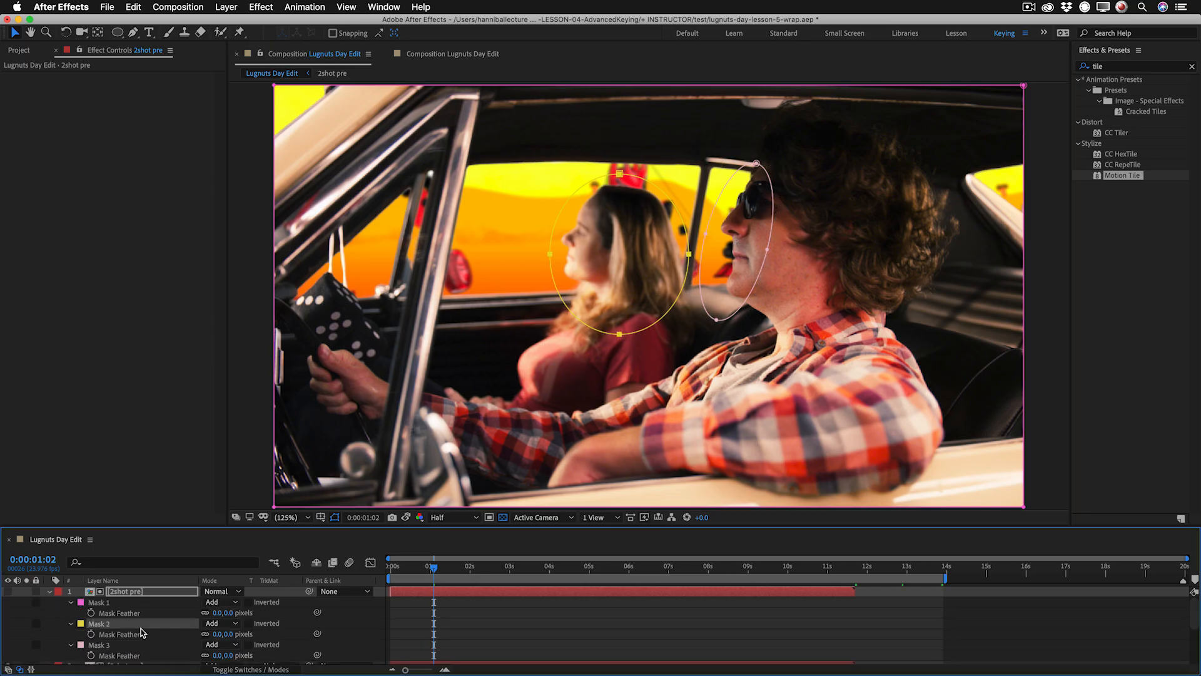
left_click(138, 645, "shift")
left_click_drag(217, 633, 272, 633)
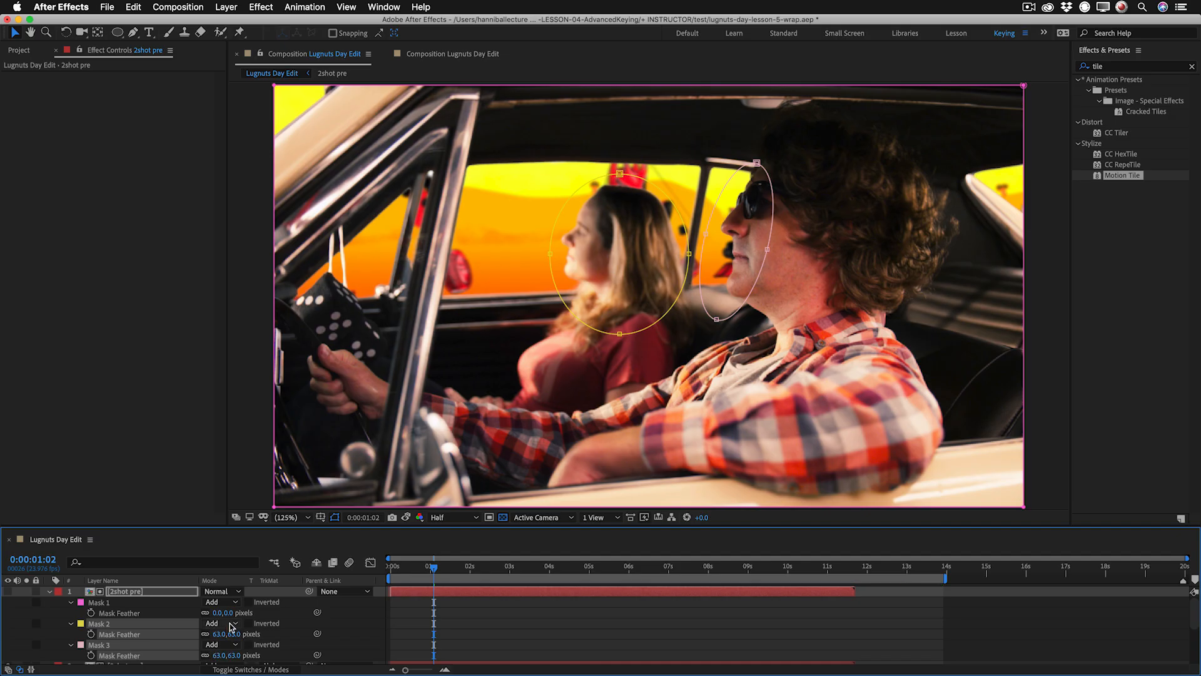
left_click(231, 623)
left_click(236, 614)
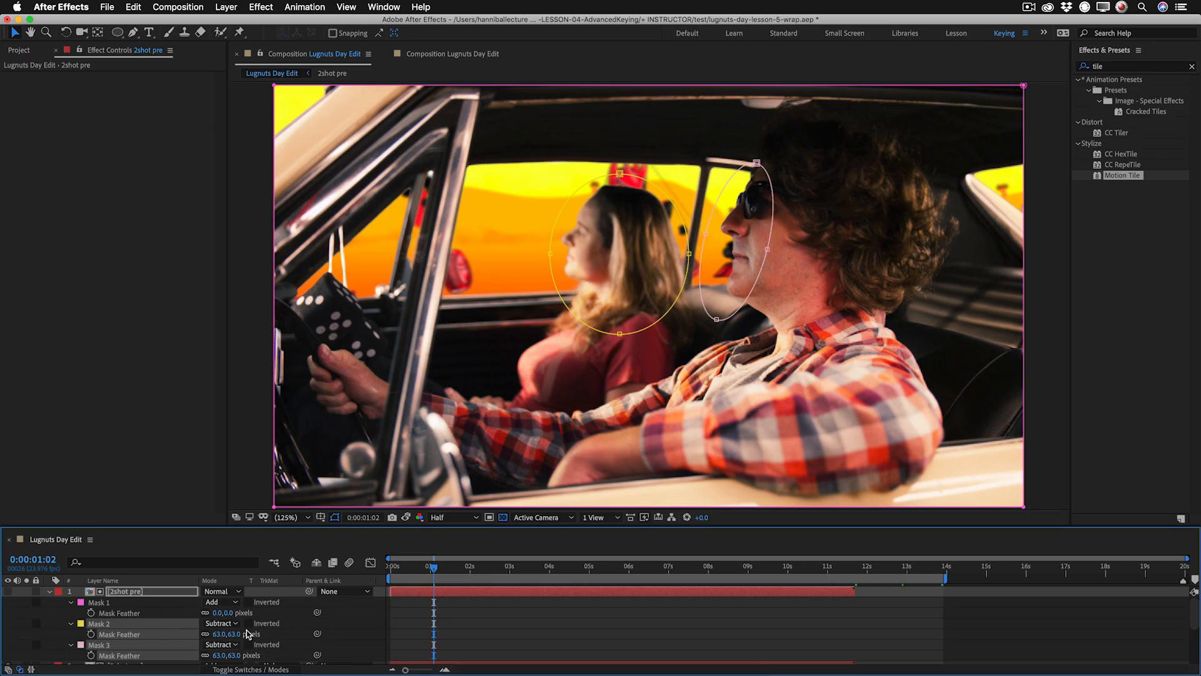
Set the mask opacity of both subtracting ellipses to 66% and collapse the matte layer's properties.
key("t")
key("t")
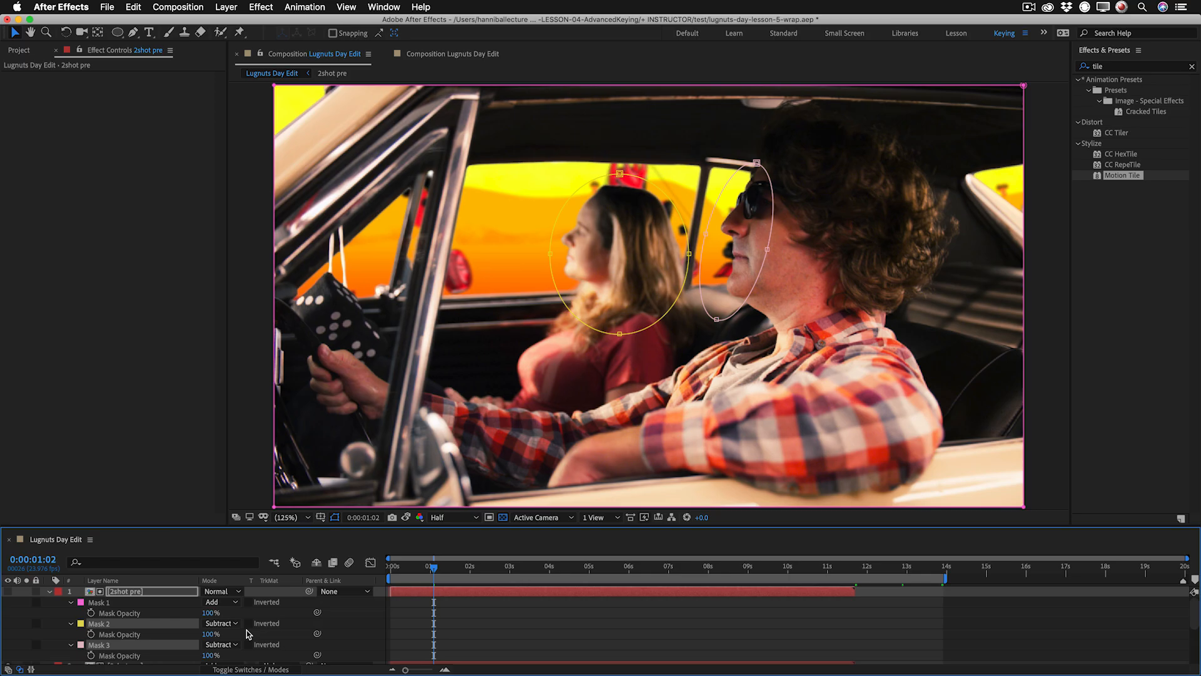
left_click(211, 634)
type("66")
key("Return")
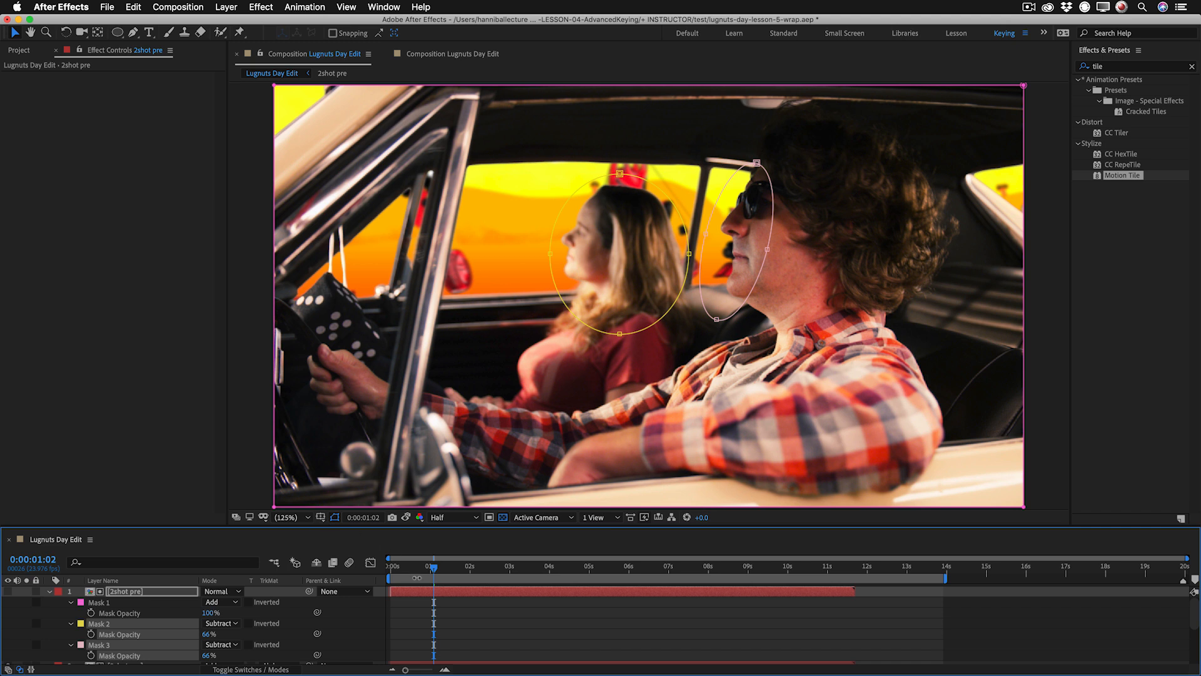
left_click(50, 591)
Set the opacity of the Add-mode 2shot pre edge layer to 37%, comparing the shot with and without it.
left_click(116, 602)
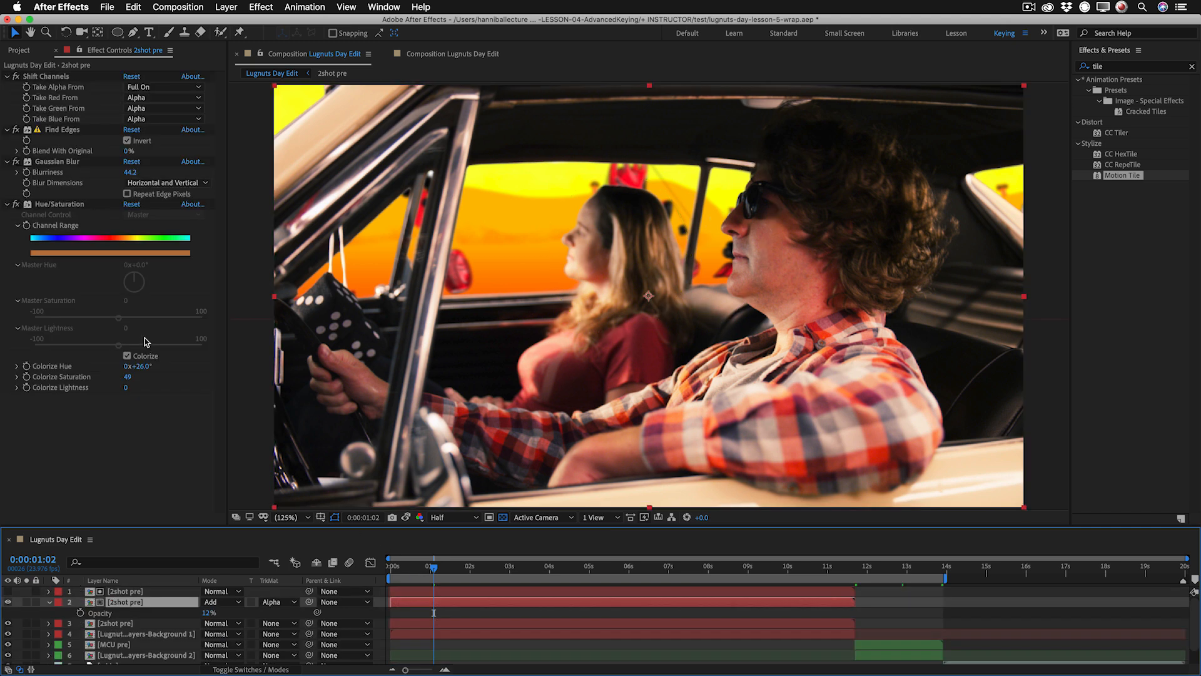
mouse_move(208, 613)
left_mouse_down()
mouse_move(233, 611)
mouse_move(205, 611)
left_mouse_up()
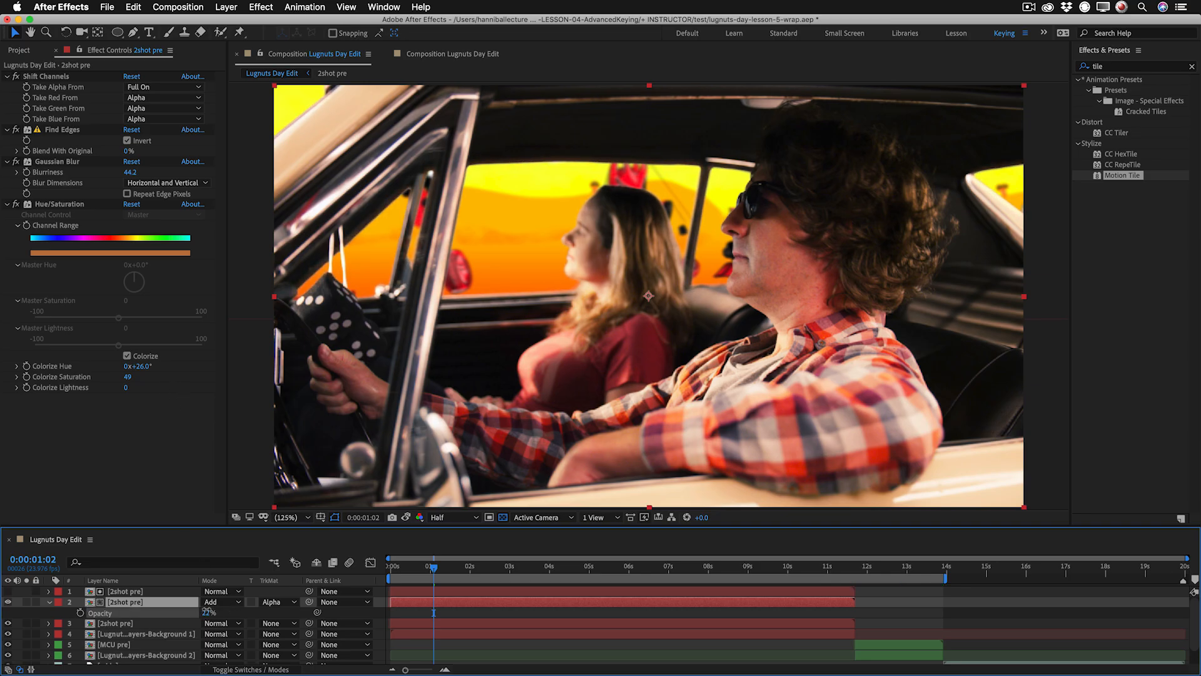
left_click_drag(209, 612, 227, 613)
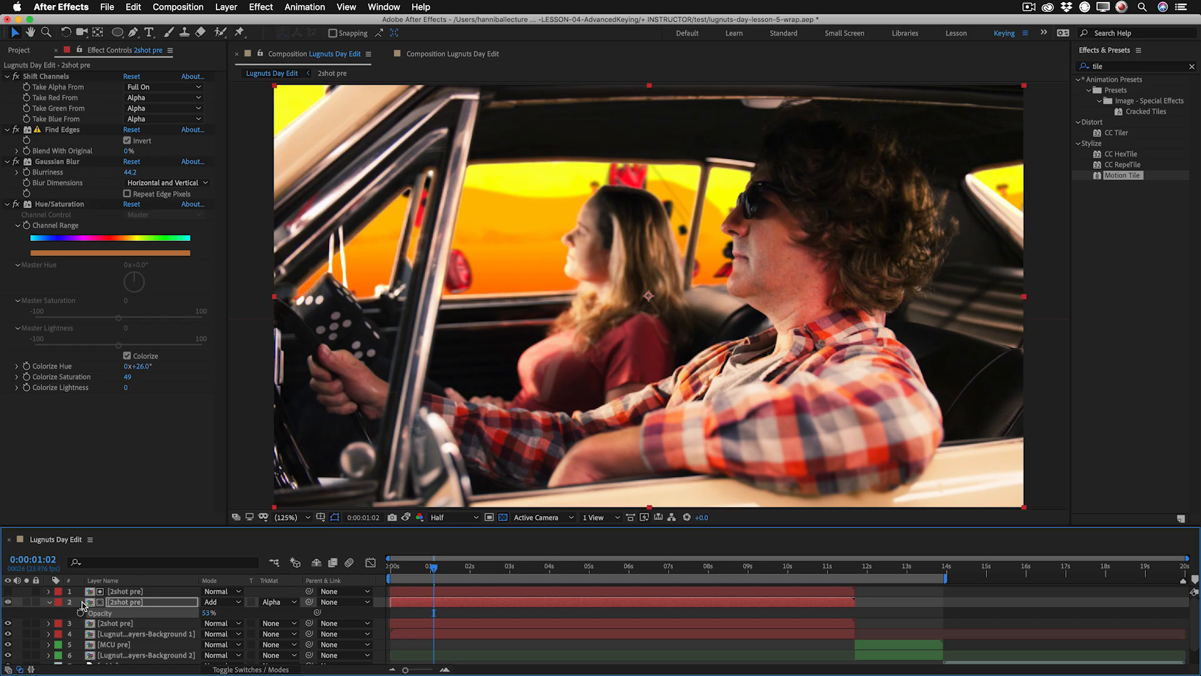
left_click(8, 602)
left_click(8, 602)
left_click(8, 602)
left_click(8, 602)
left_click(8, 601)
left_click(8, 602)
left_click_drag(204, 618, 197, 619)
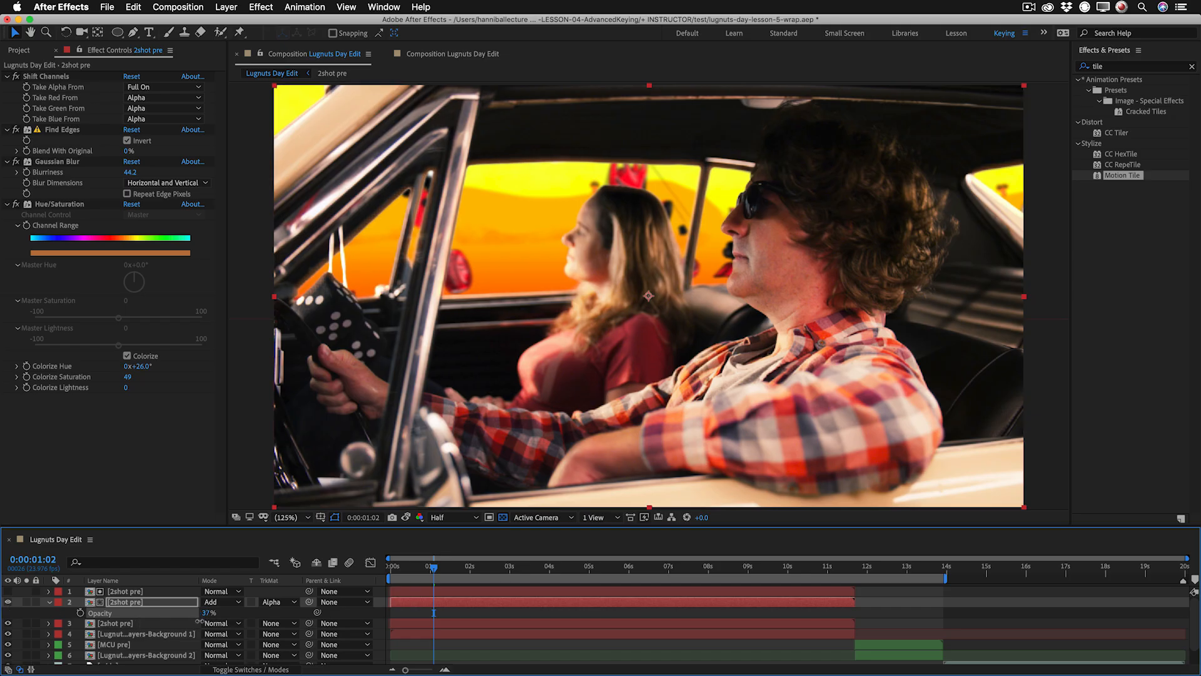
left_click(8, 603)
left_click(8, 602)
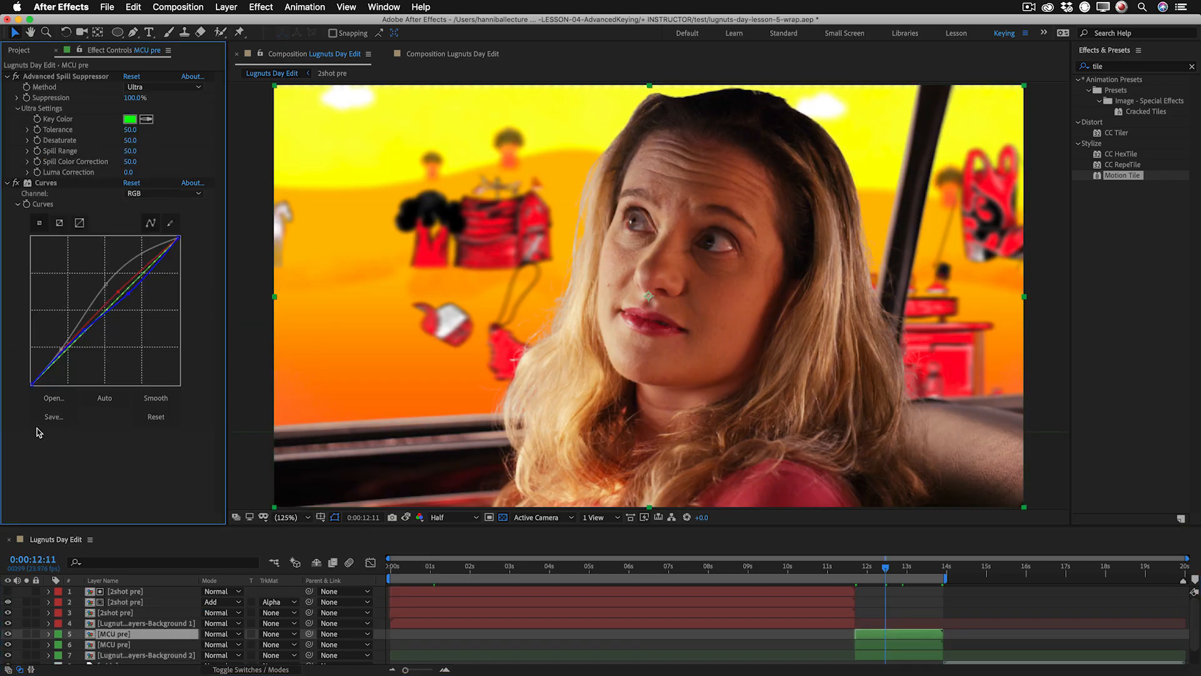
Remove all effects from the upper MCU pre copy.
right_click(64, 211)
mouse_move(94, 322)
left_click(238, 452)
Copy all four effects from the 2shot pre edge layer to the upper MCU pre copy, and duplicate the MCU pre layer.
left_click(125, 601)
left_click(50, 77)
left_click(68, 130, "super")
left_click(66, 162, "super")
left_click(67, 205, "super")
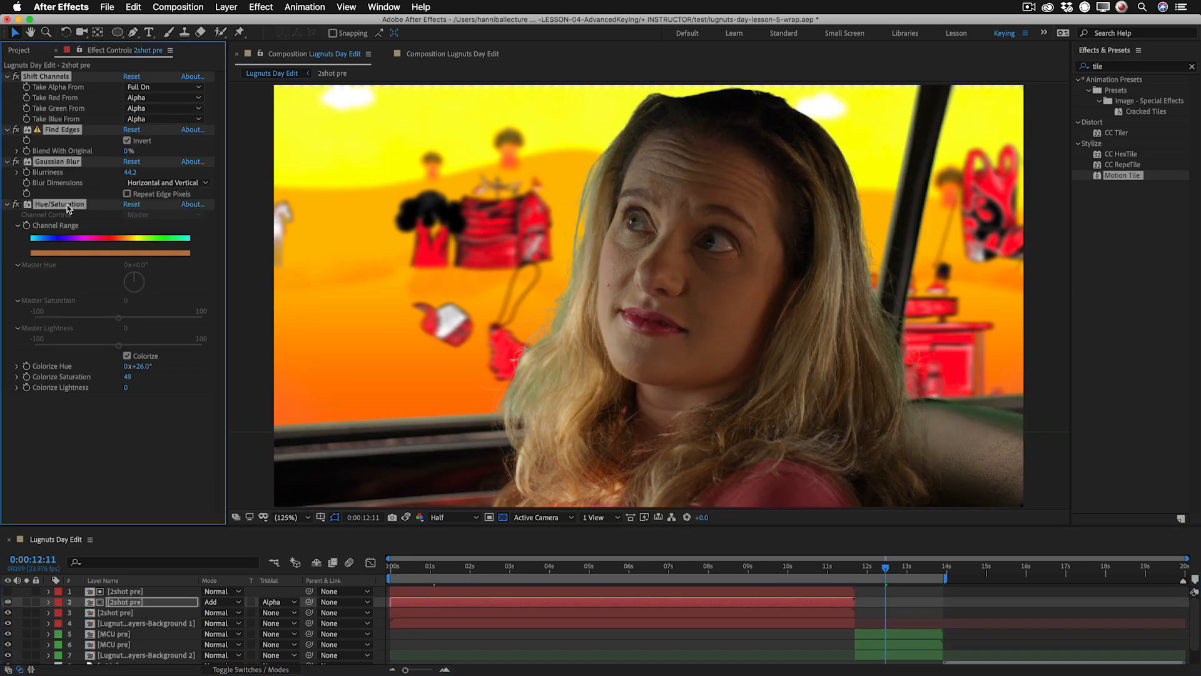
left_click(115, 634)
key("super+v")
key("super+d")
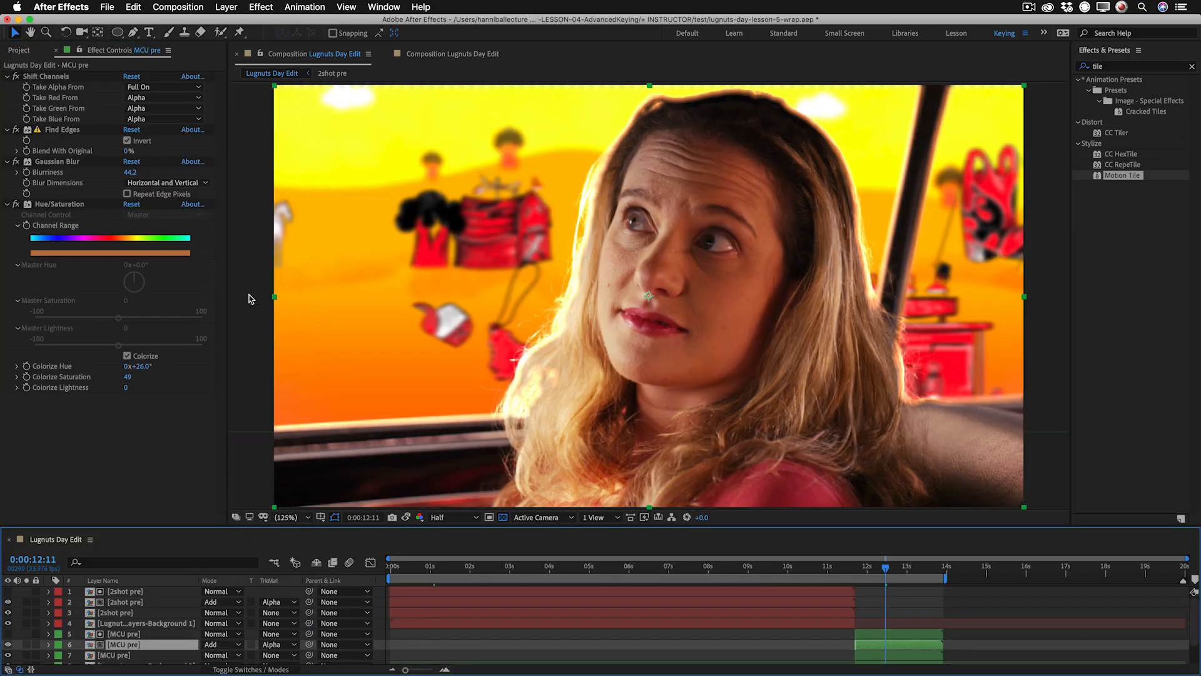
Add a full-frame rectangular mask and a tilted ellipse around the woman's head and hair to the Add-mode MCU pre layer.
double_click(117, 33)
key("q")
key("q")
left_click_drag(518, 94, 892, 509)
key("v")
left_click_drag(892, 301, 879, 304)
left_click_drag(705, 507, 613, 505)
left_click_drag(516, 383, 459, 445)
key("comma")
left_click_drag(691, 110, 717, 115)
Set the MCU pre layer's elliptical mask to Subtract and its feather to 150 pixels.
left_click(221, 658)
left_click(221, 617)
key("f")
left_click(219, 637)
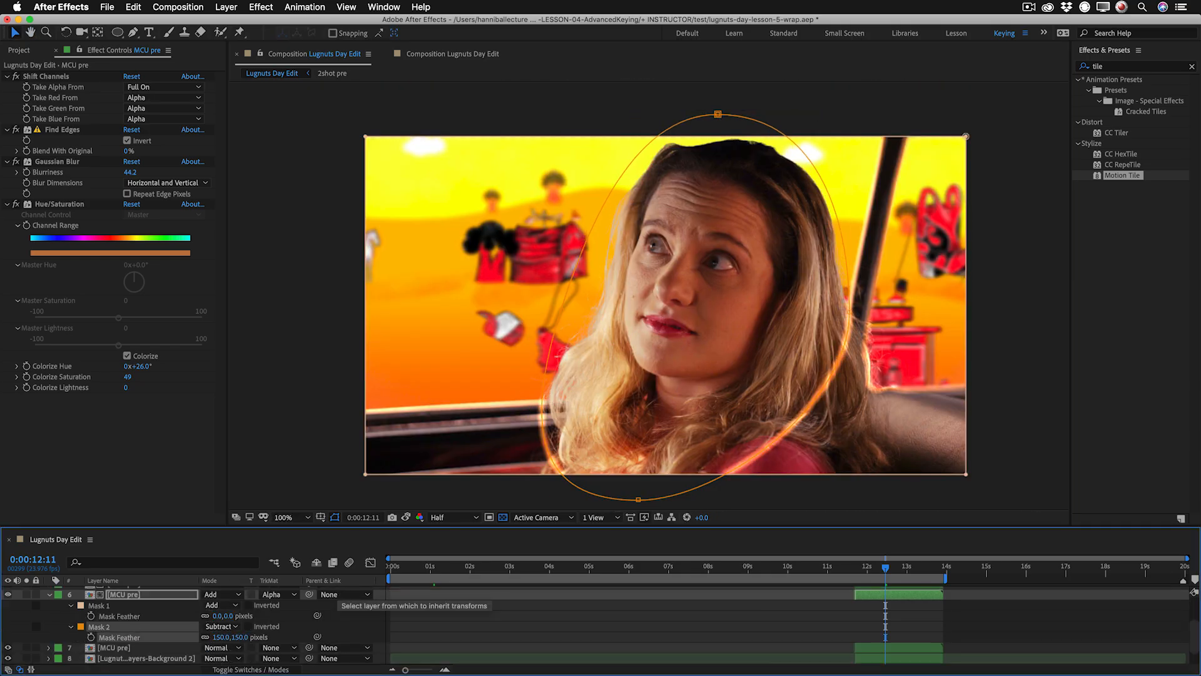
type("100")
key("Return")
Lower the opacity of the Add-mode MCU pre edge layer to 29%, compare it with the layer hidden and collapse its properties.
key("t")
key("t")
left_click(154, 606)
key("t")
mouse_move(208, 616)
left_mouse_down()
mouse_move(171, 616)
mouse_move(202, 616)
left_mouse_up()
left_click(8, 605)
left_click(8, 606)
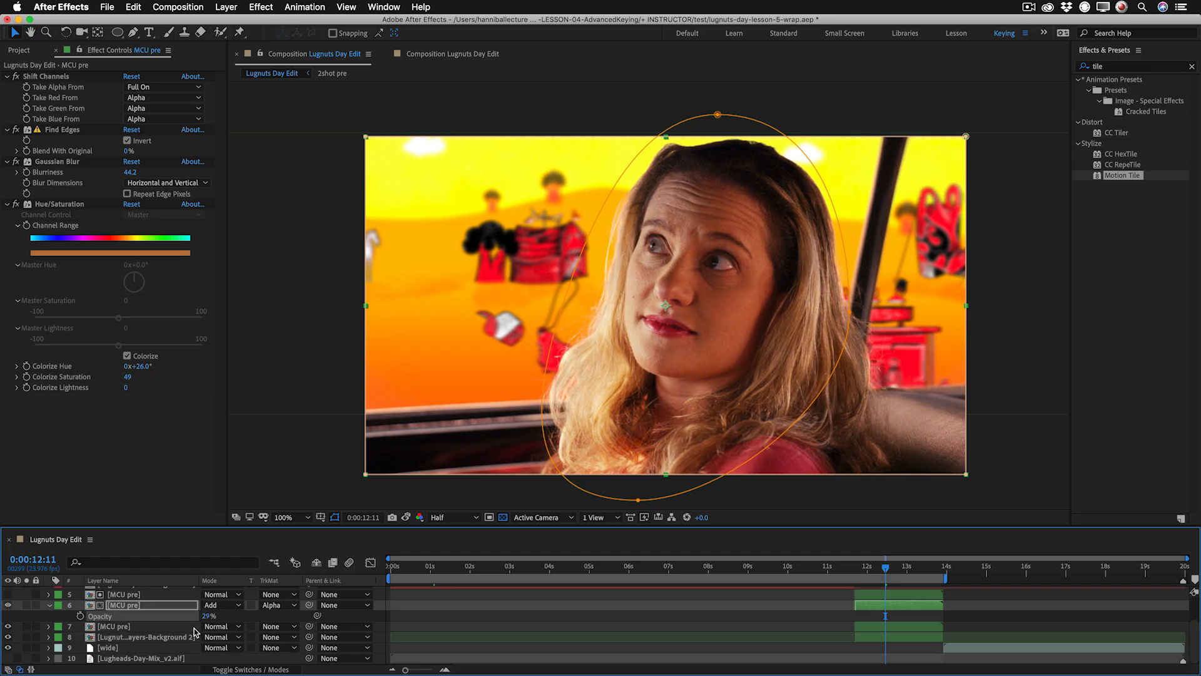
left_click(49, 605)
scroll(164, 612, "up", 3)
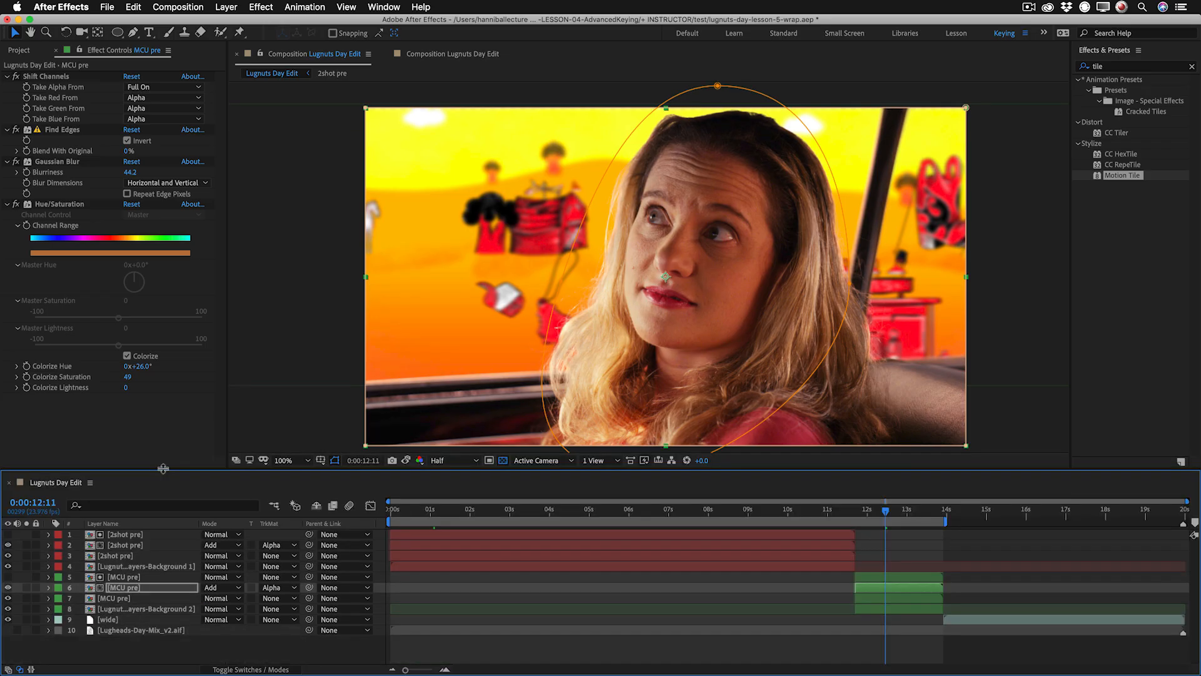
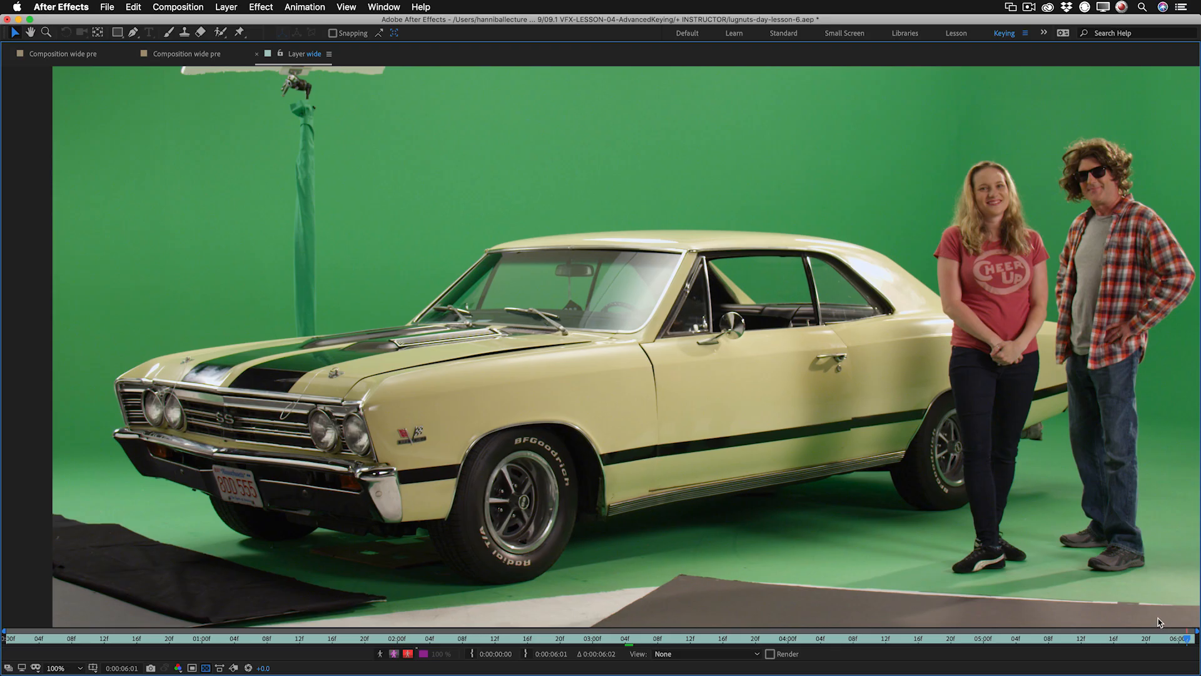
Play through the wide layer's source footage and examine the car's windshield and side windows on the final frame.
key("Home")
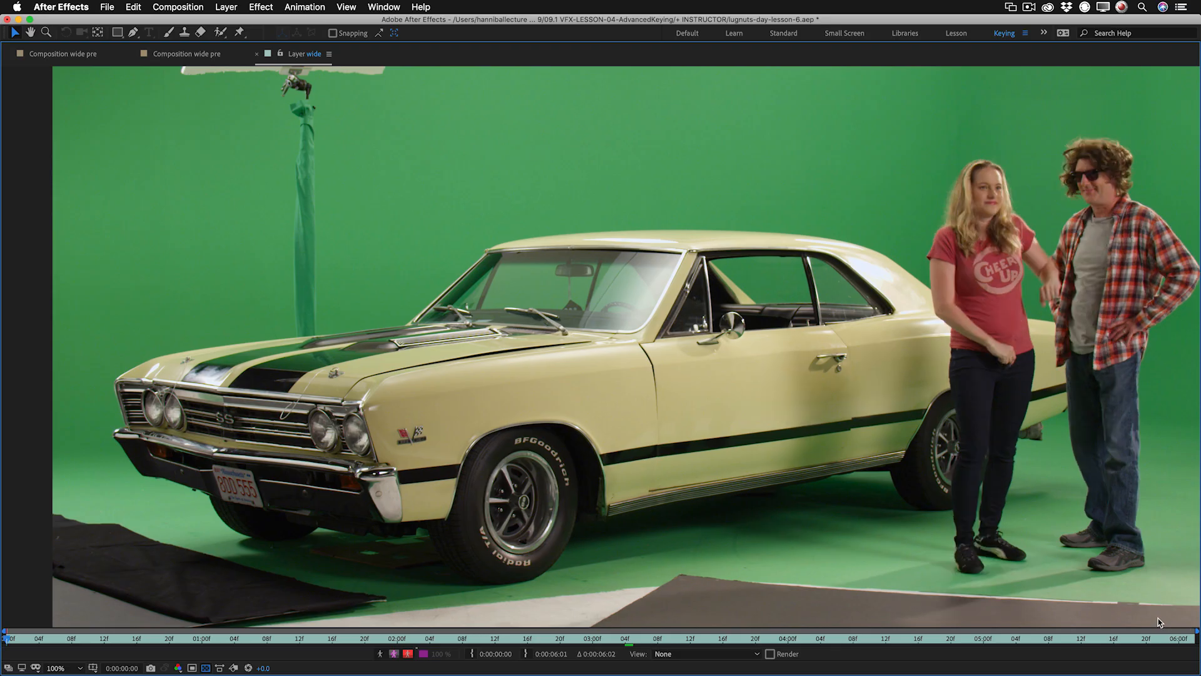
key("space")
key("space")
key("End")
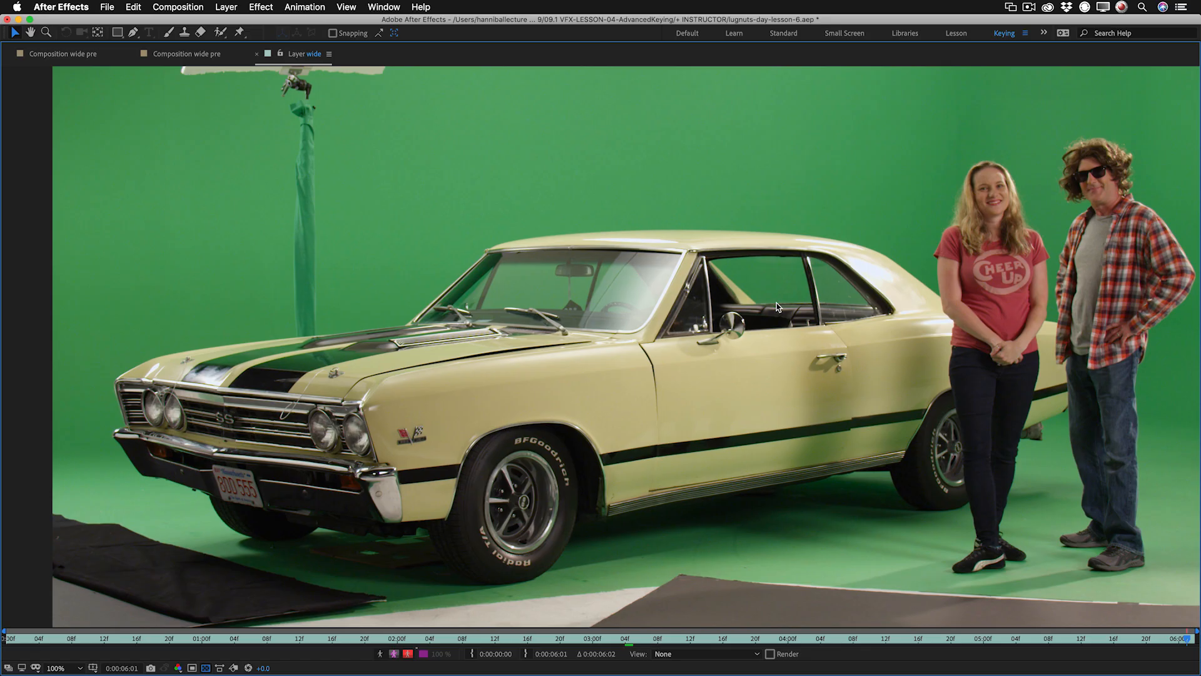
key("z")
left_click(752, 285)
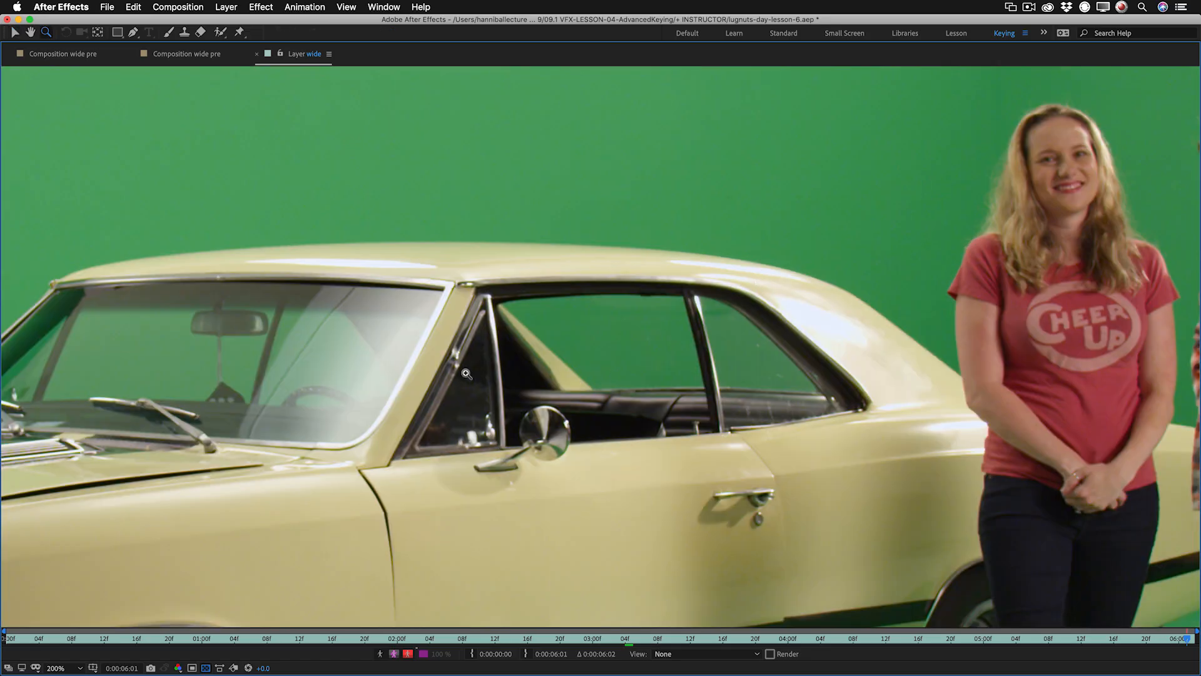
left_click_drag(466, 374, 608, 352)
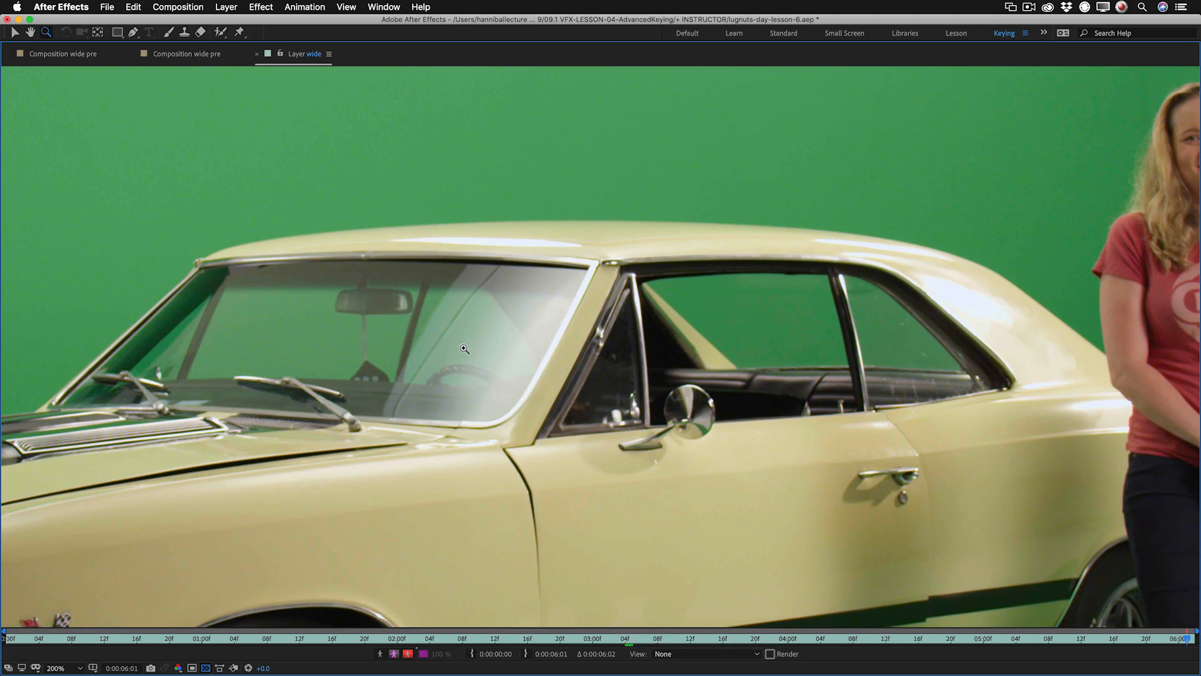
Overlay the masks on the wide layer and inspect the footage with the viewer exposure raised to +6.1, restoring the exposure when done.
left_click(712, 653)
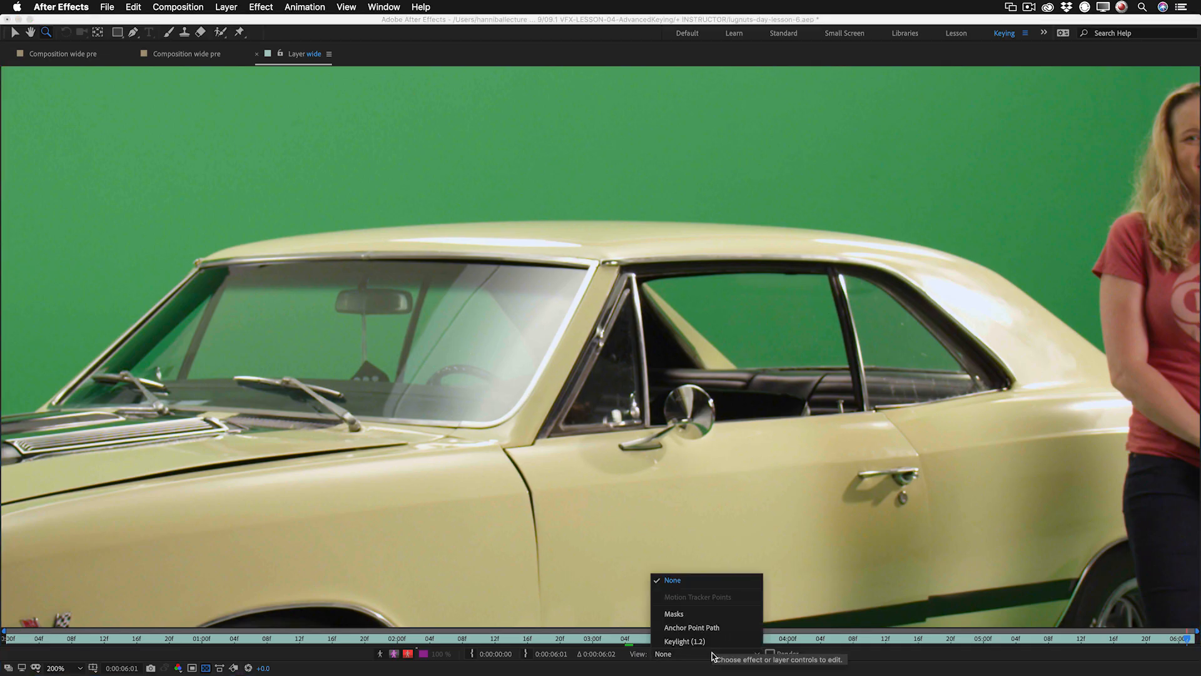
left_click(713, 614)
left_click(730, 400, "alt")
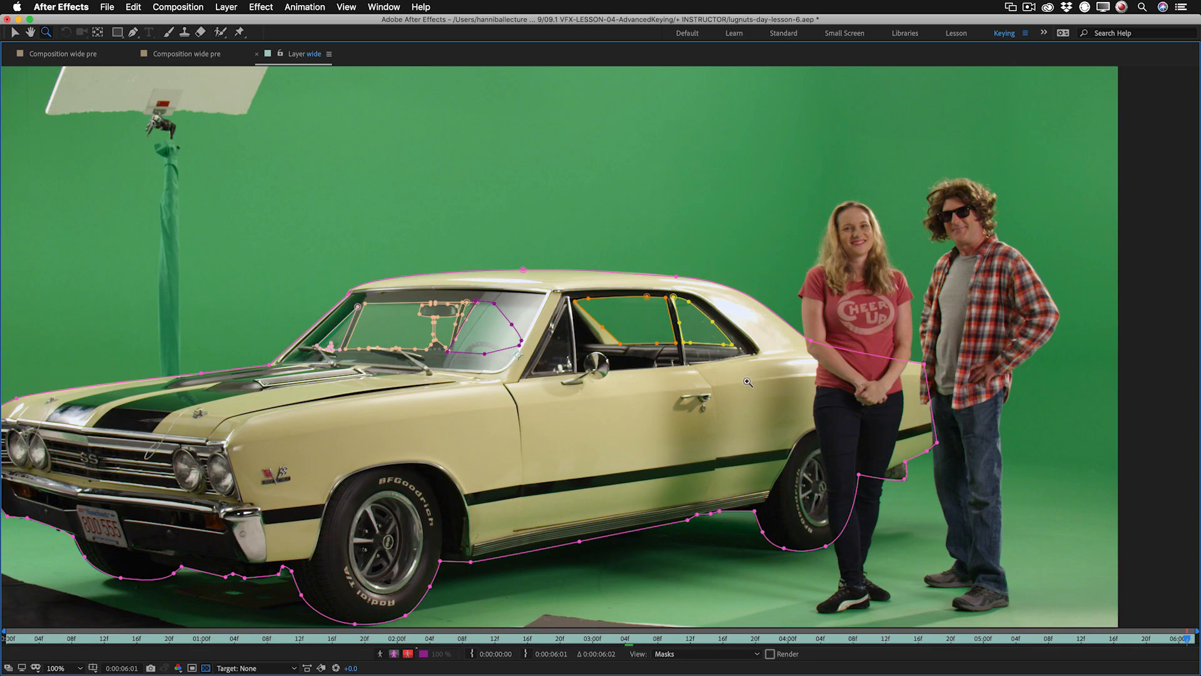
left_click_drag(350, 668, 388, 667)
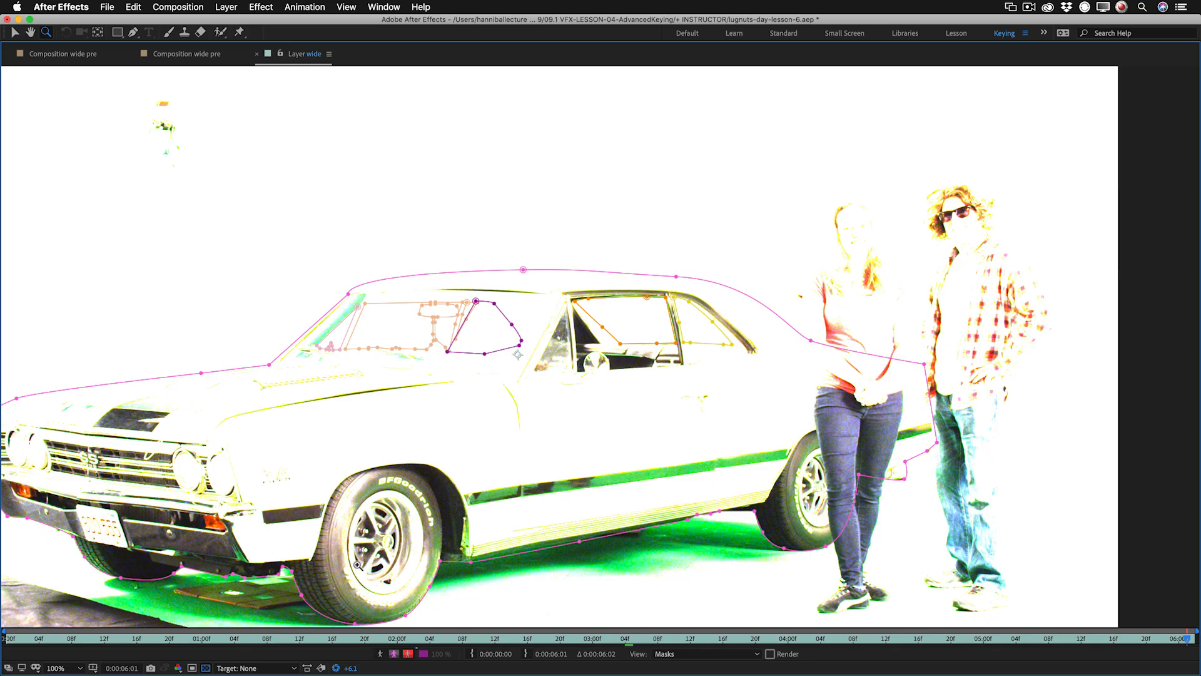
left_click(336, 668)
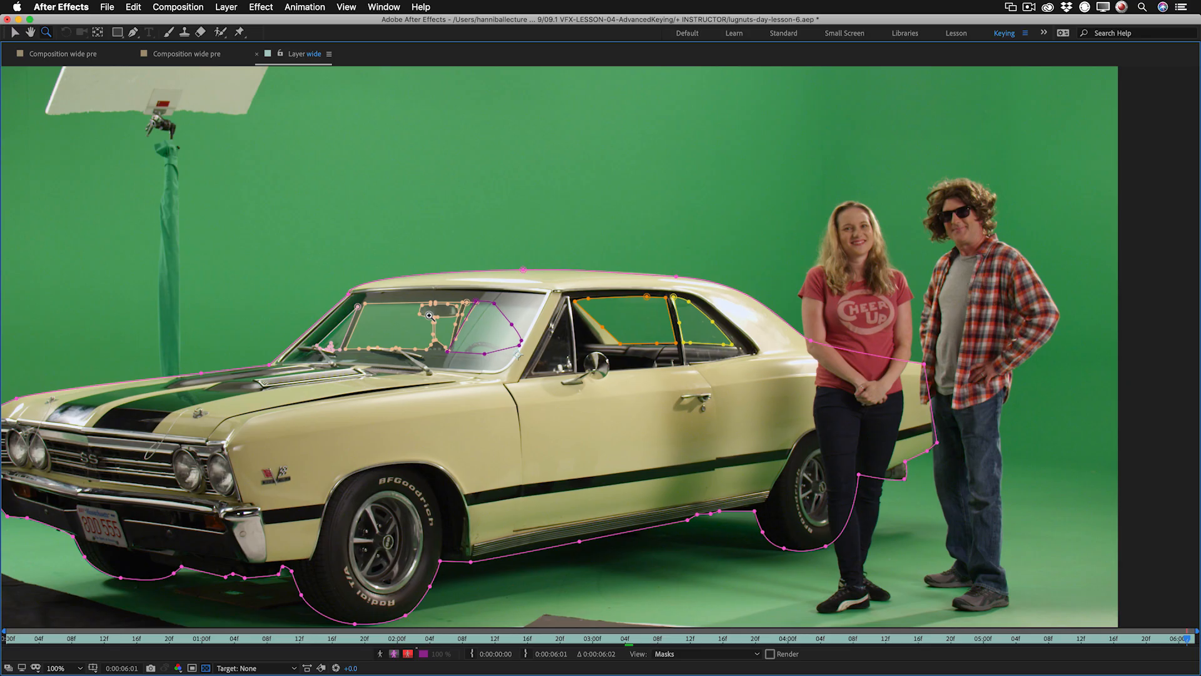
left_click(499, 348)
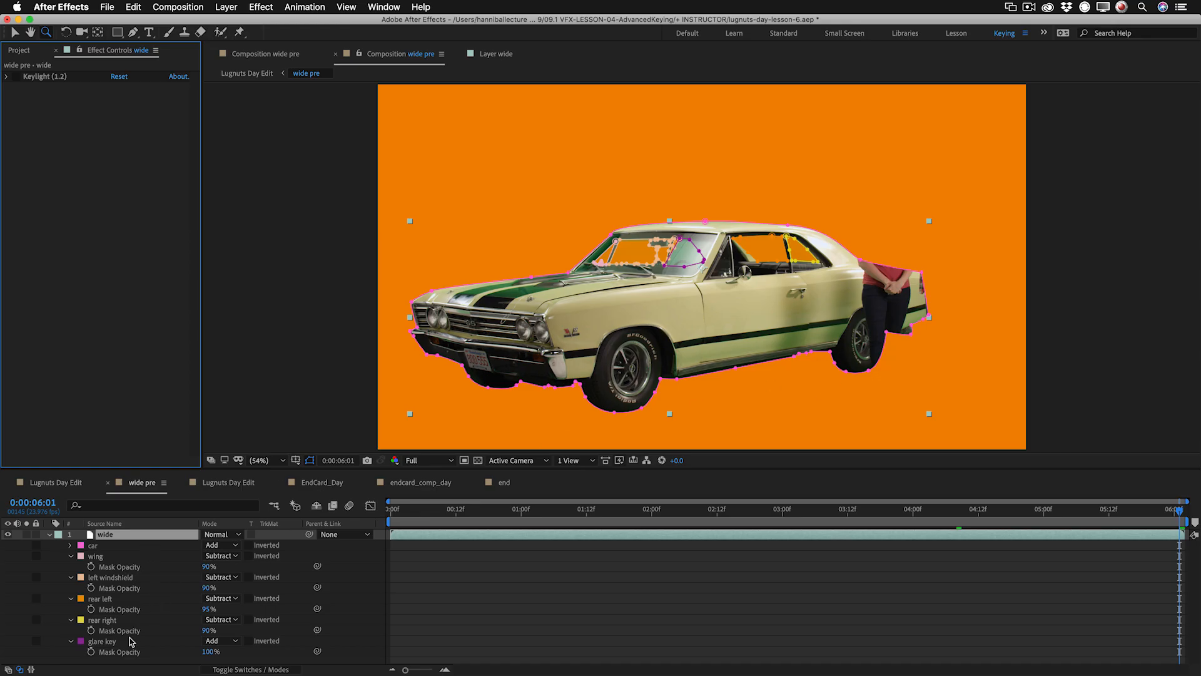
Enable the Keylight (1.2) effect on the wide layer in the wide pre composition.
left_click(795, 254)
left_click(705, 260)
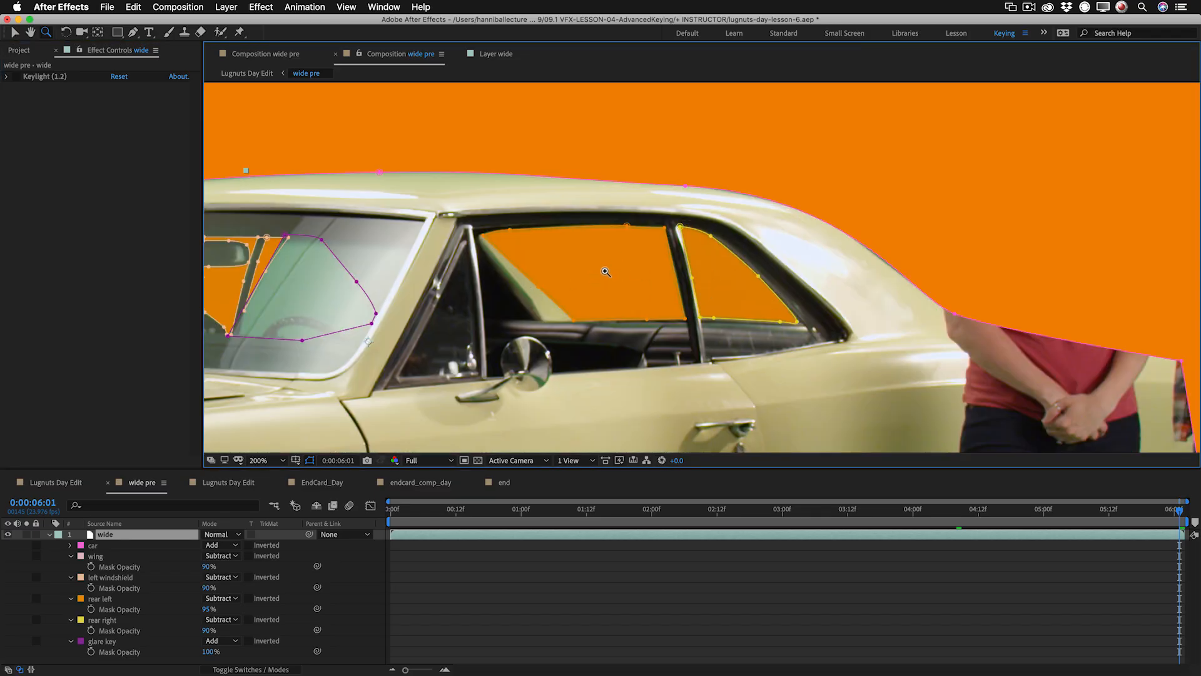
key("h")
left_click_drag(625, 276, 840, 248)
key("z")
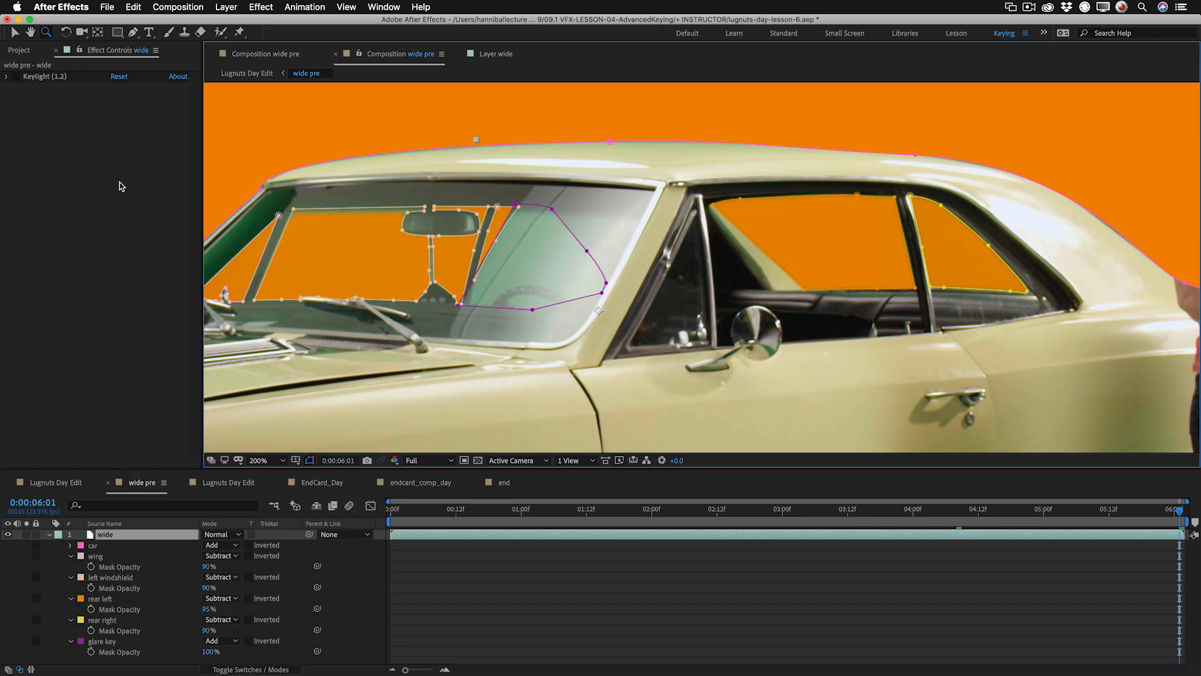
left_click(16, 76)
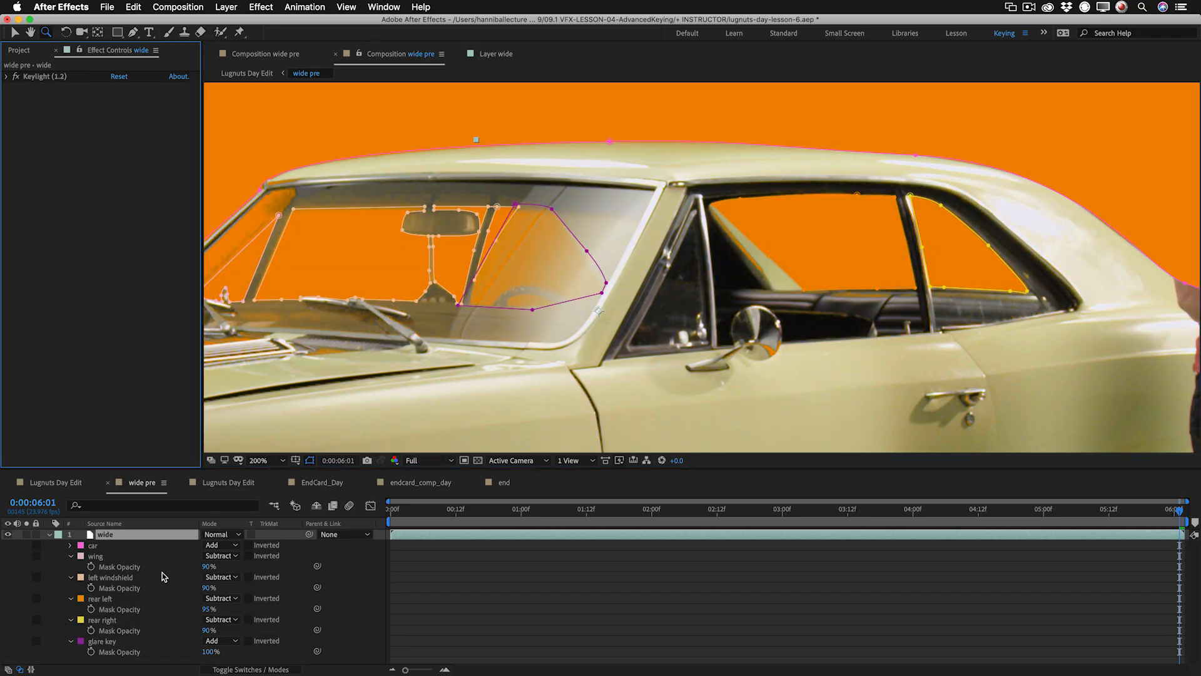
Reveal Keylight's properties on the wide layer and add a compositing mask reference that uses the glare key mask.
key("shift+e")
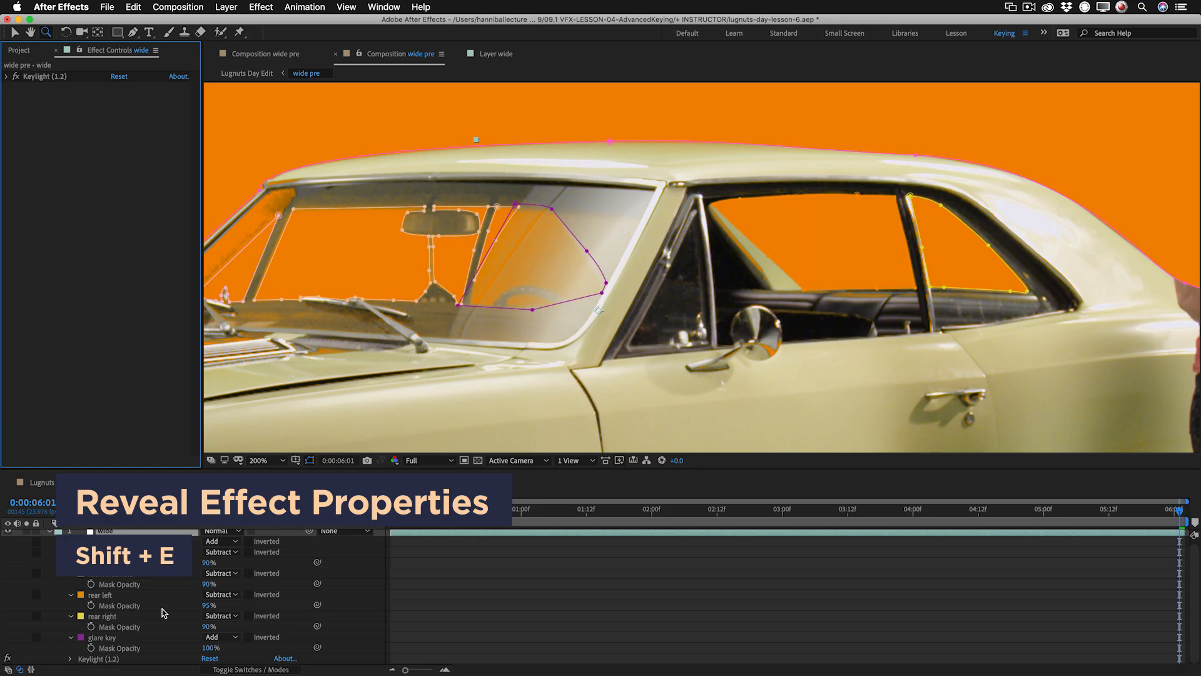
left_click(70, 658)
scroll(123, 632, "down", 5)
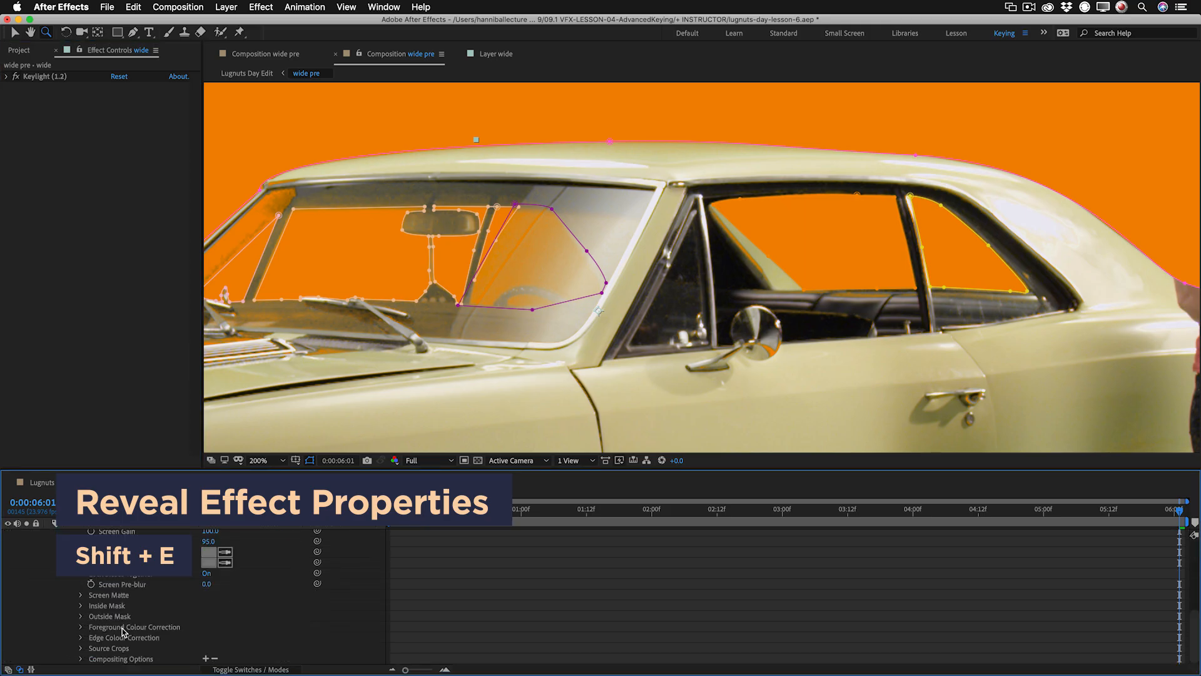
left_click(205, 657)
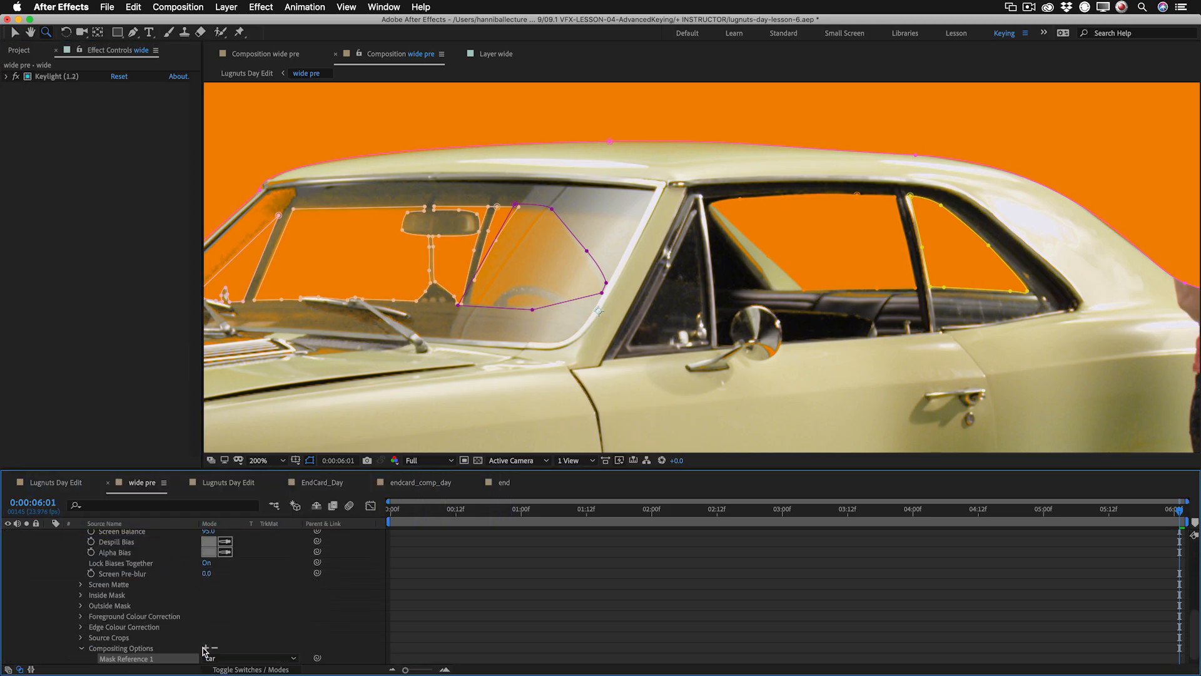
scroll(248, 619, "down", 1)
left_click(247, 649)
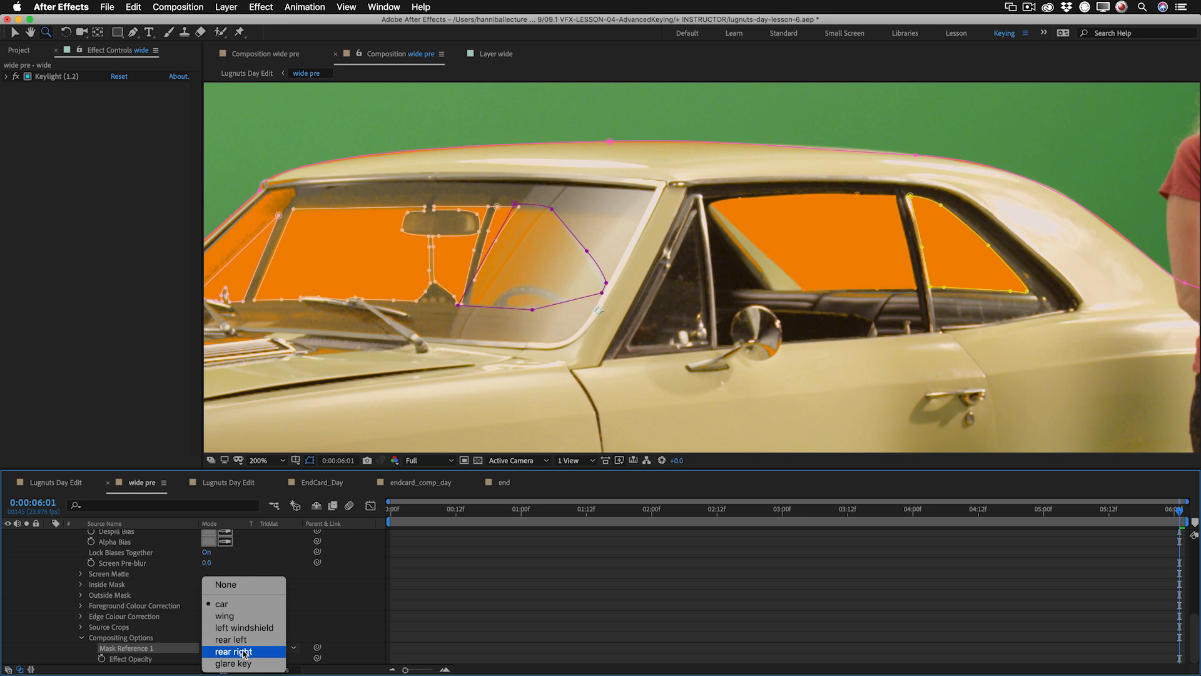
left_click(246, 662)
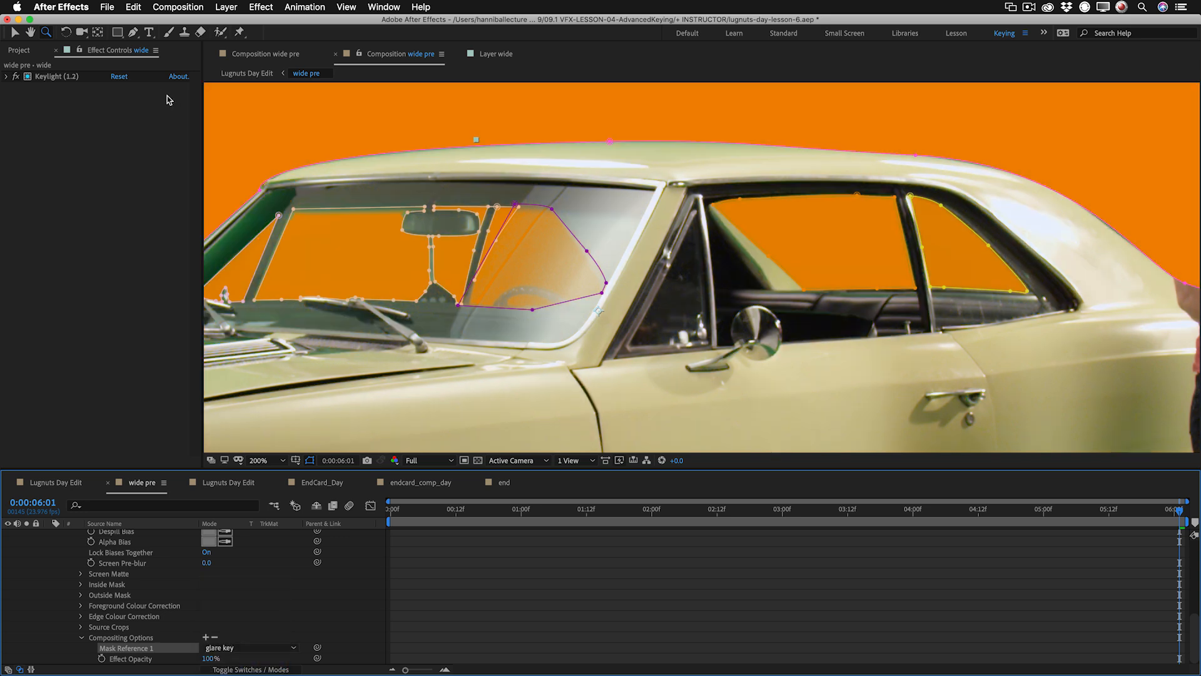
Reset the Keylight effect and dock the wide layer's viewer beside the wide pre composition, with the windshield in both views.
left_click(119, 77)
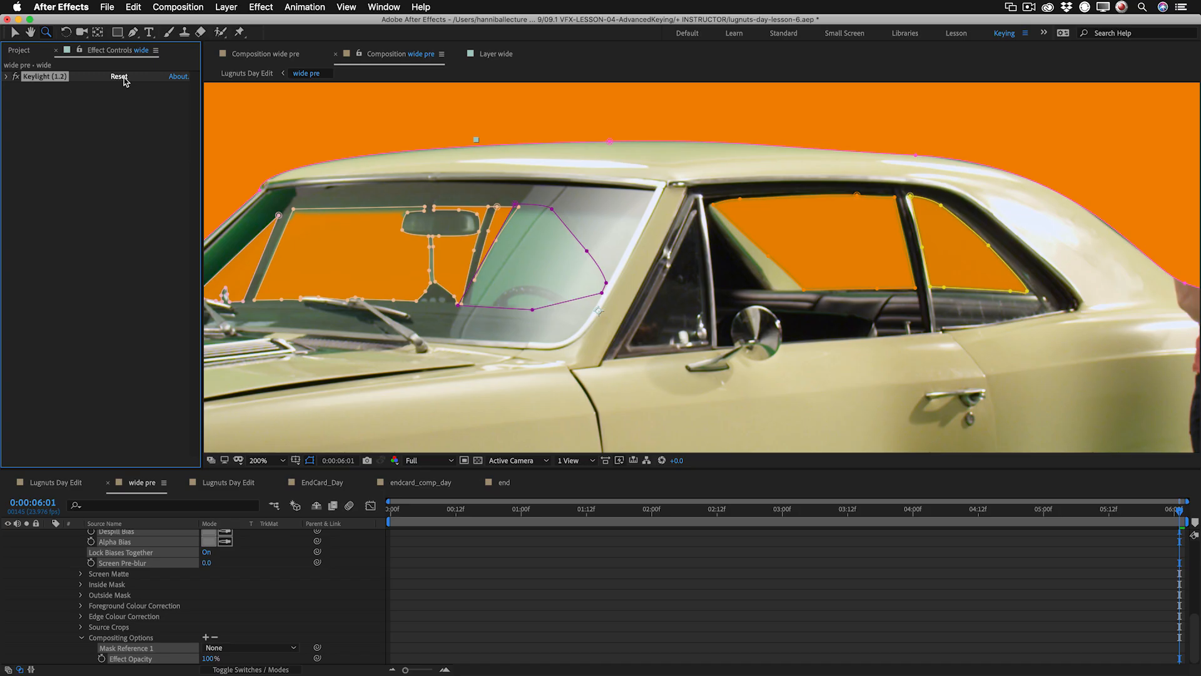
scroll(172, 595, "up", 10)
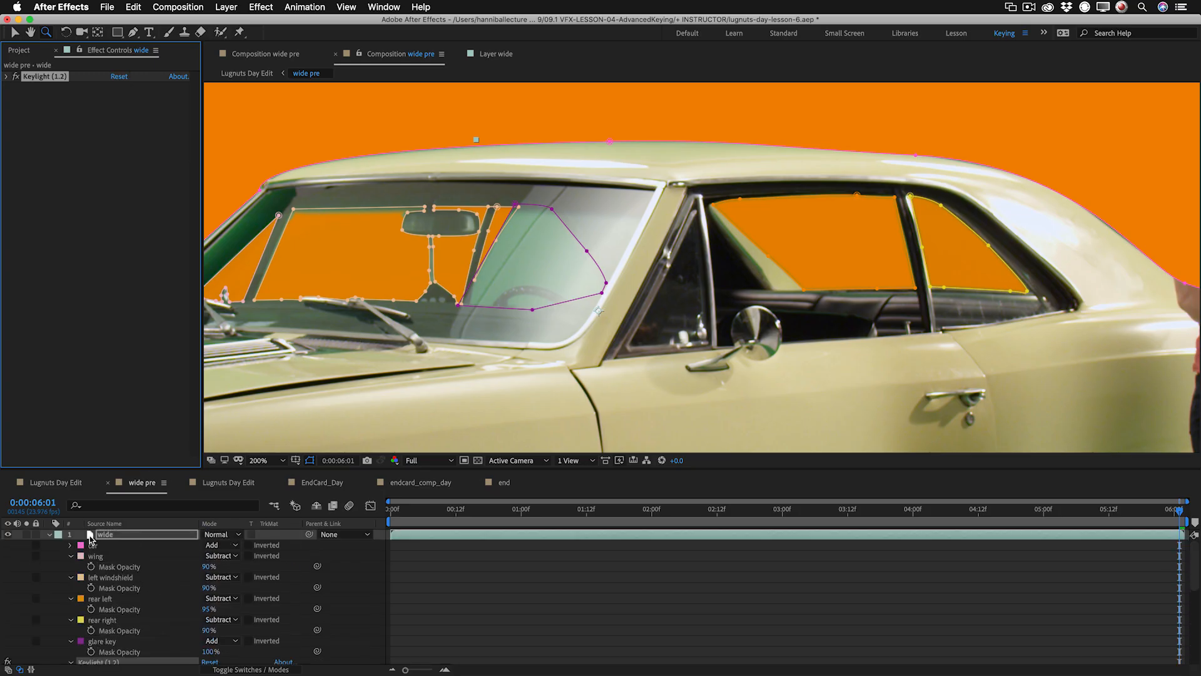
left_click_drag(497, 54, 1184, 257)
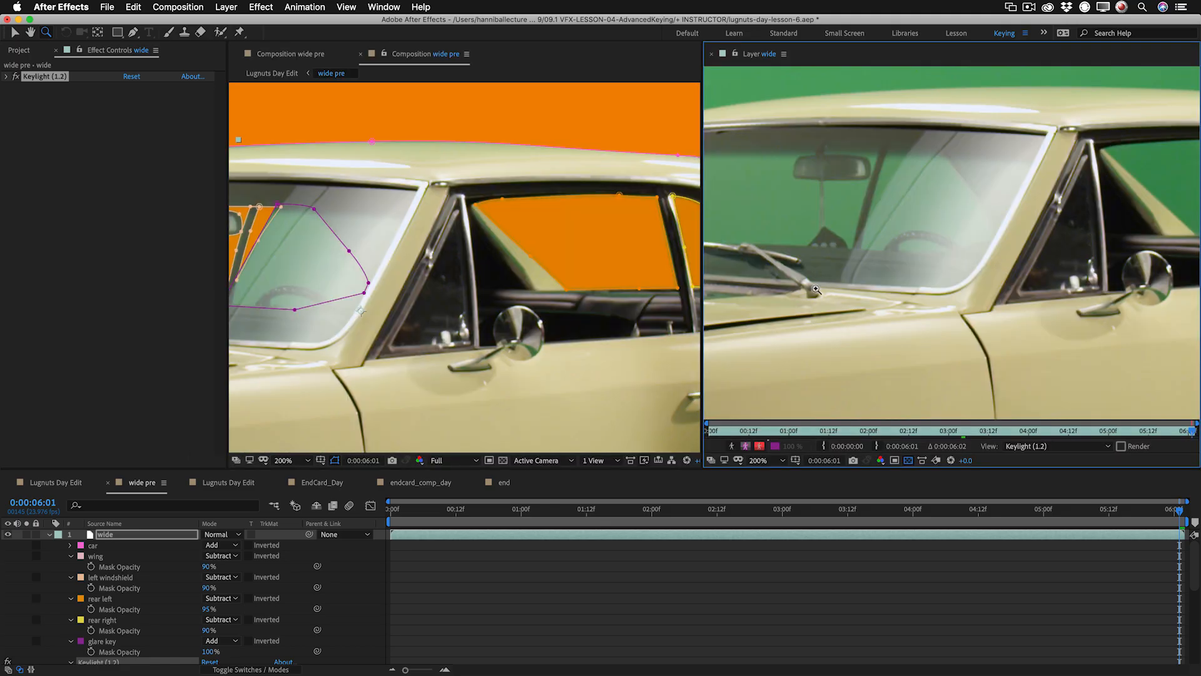
key("h")
left_click_drag(358, 254, 560, 272)
key("z")
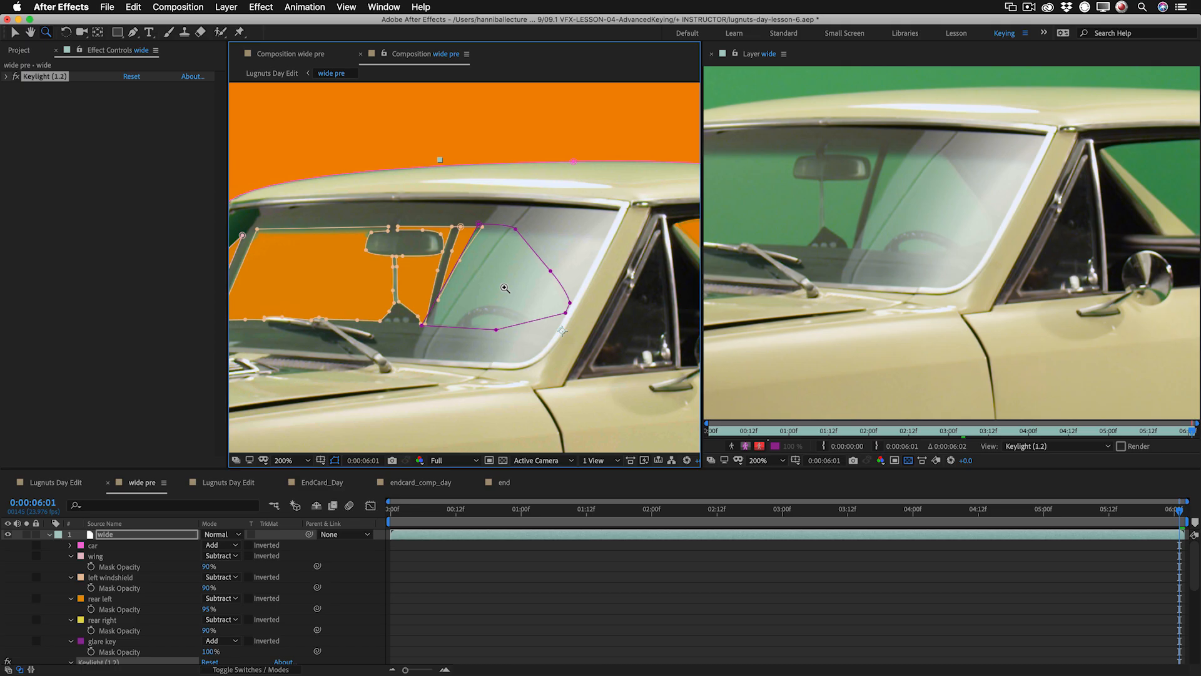
Set Keylight's view to Status and sample the screen colour from the green seen through the windshield in the layer viewer.
left_click(7, 77)
left_click(166, 134)
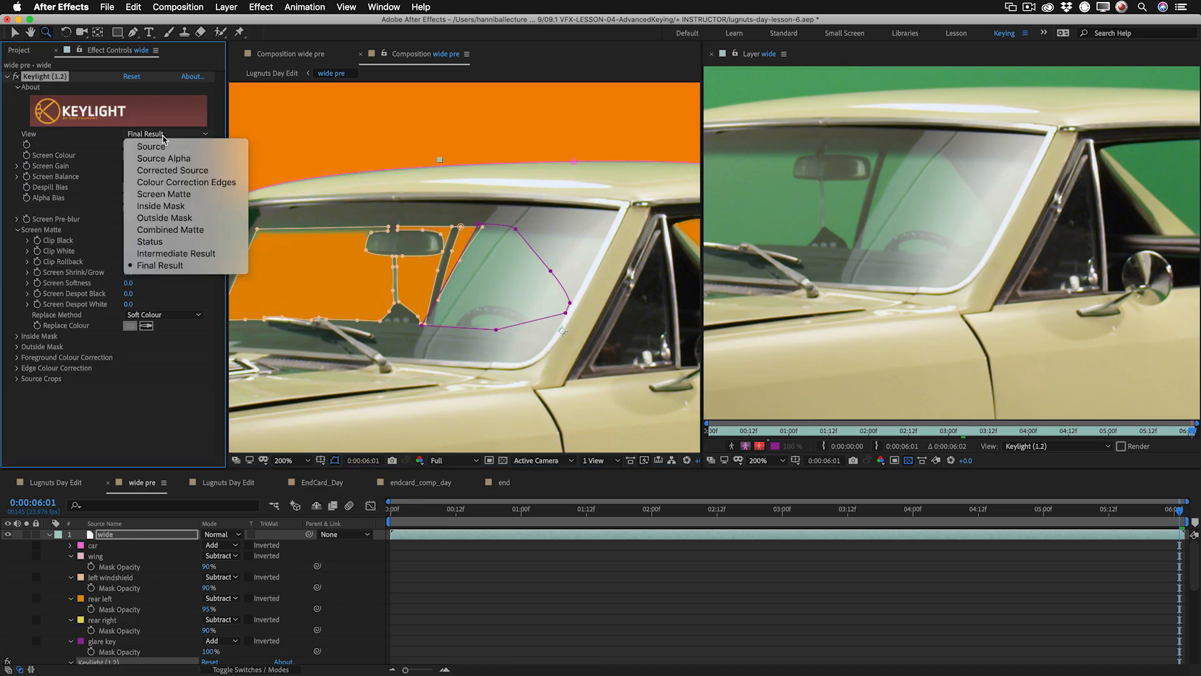
left_click(176, 246)
left_click(146, 155)
left_click(780, 201)
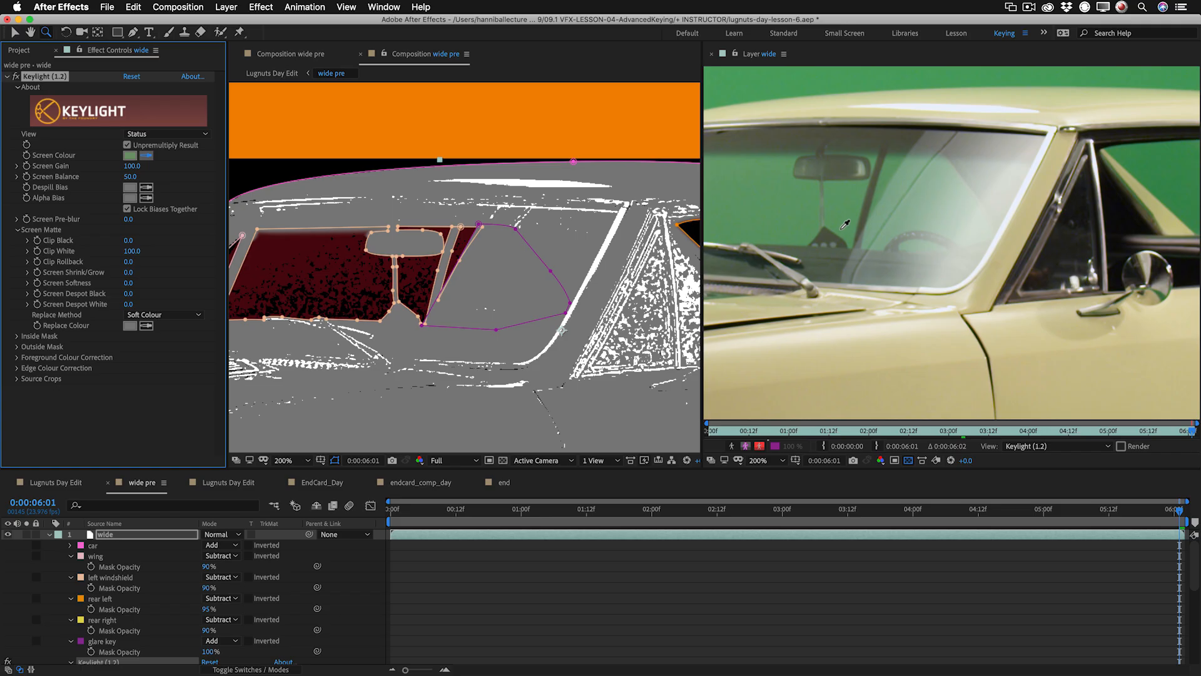
left_click(846, 223)
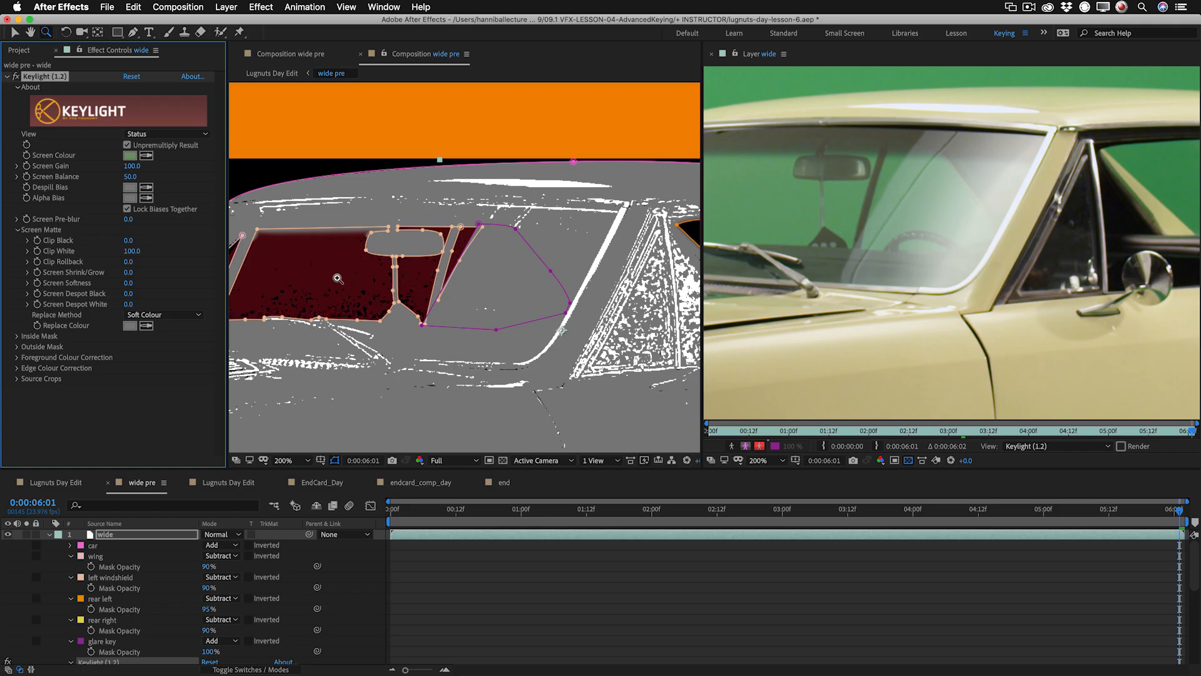
Switch Keylight's view to Intermediate Result and lower Clip White to 77.
left_click(165, 134)
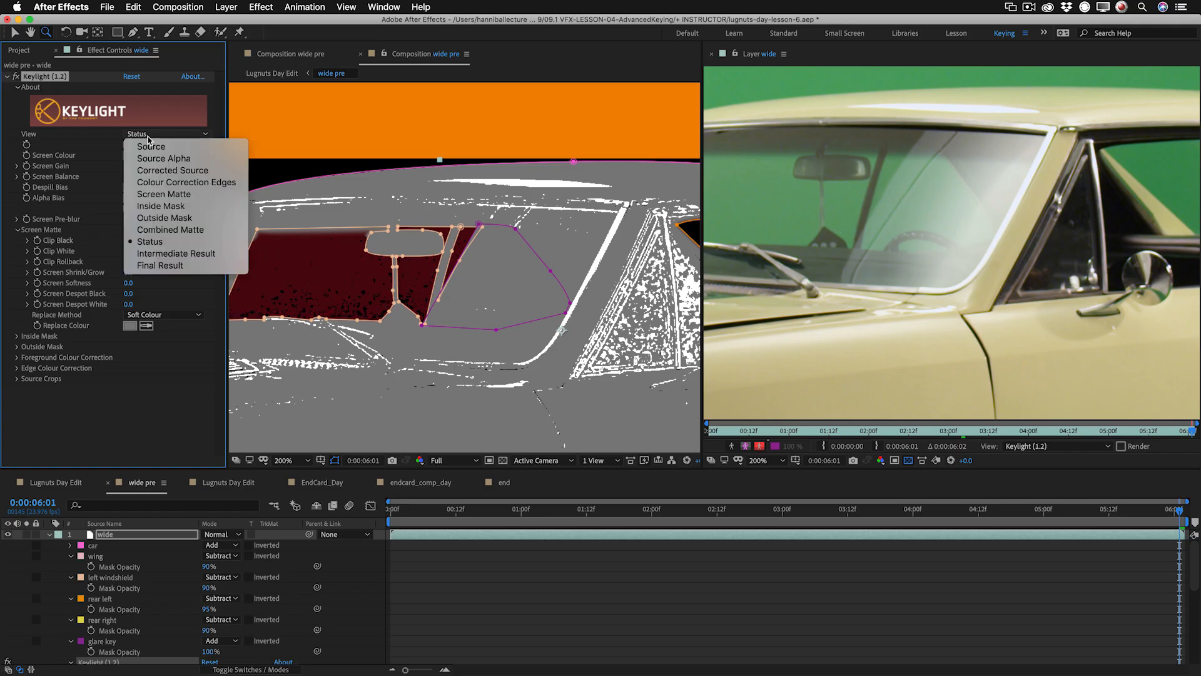
left_click(162, 257)
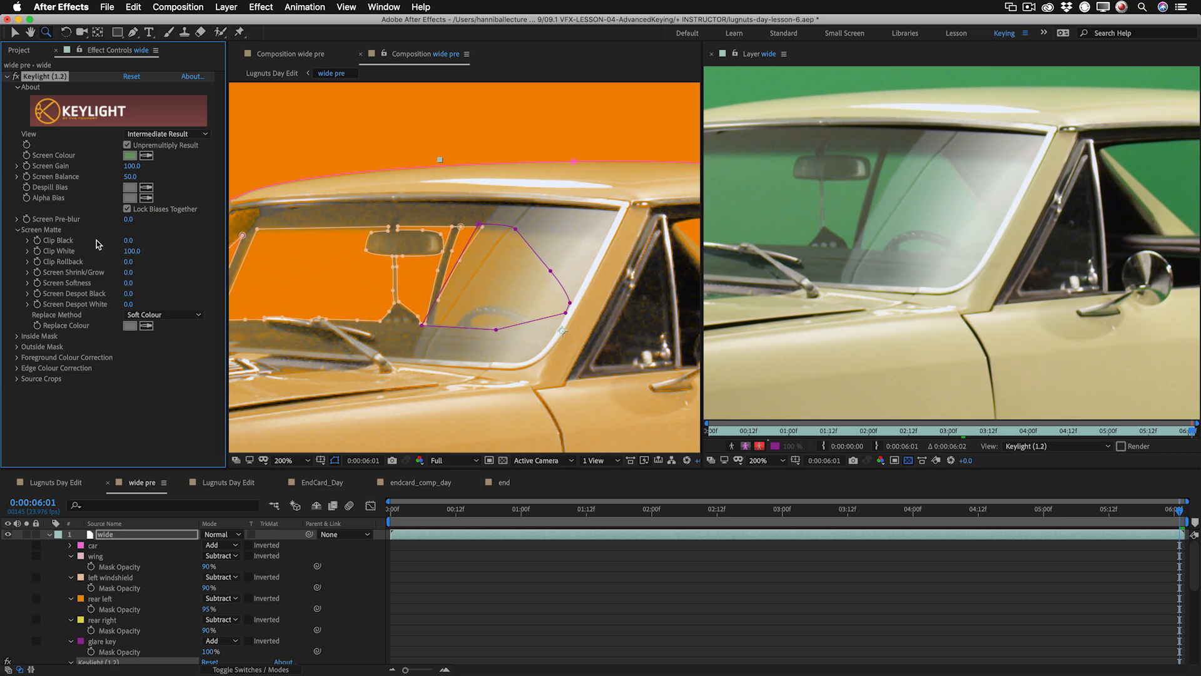
left_click_drag(125, 251, 113, 252)
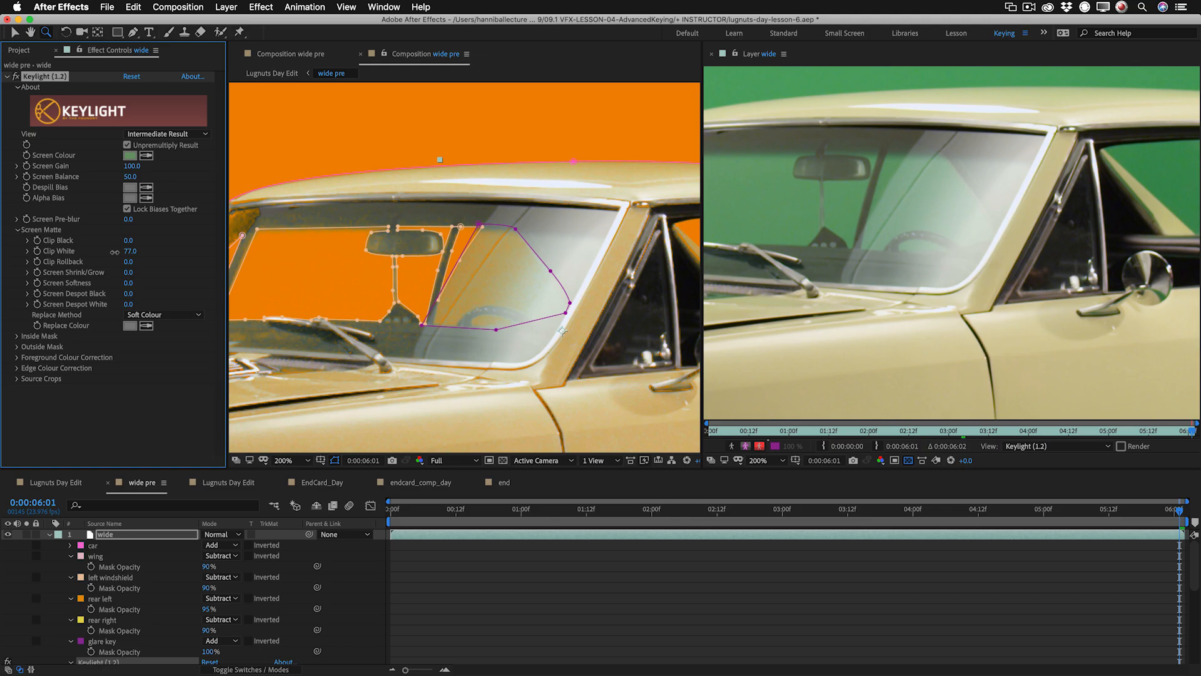
Restrict Keylight to the windshield glare by setting Mask Reference 1 to the glare key mask.
scroll(168, 585, "down", 8)
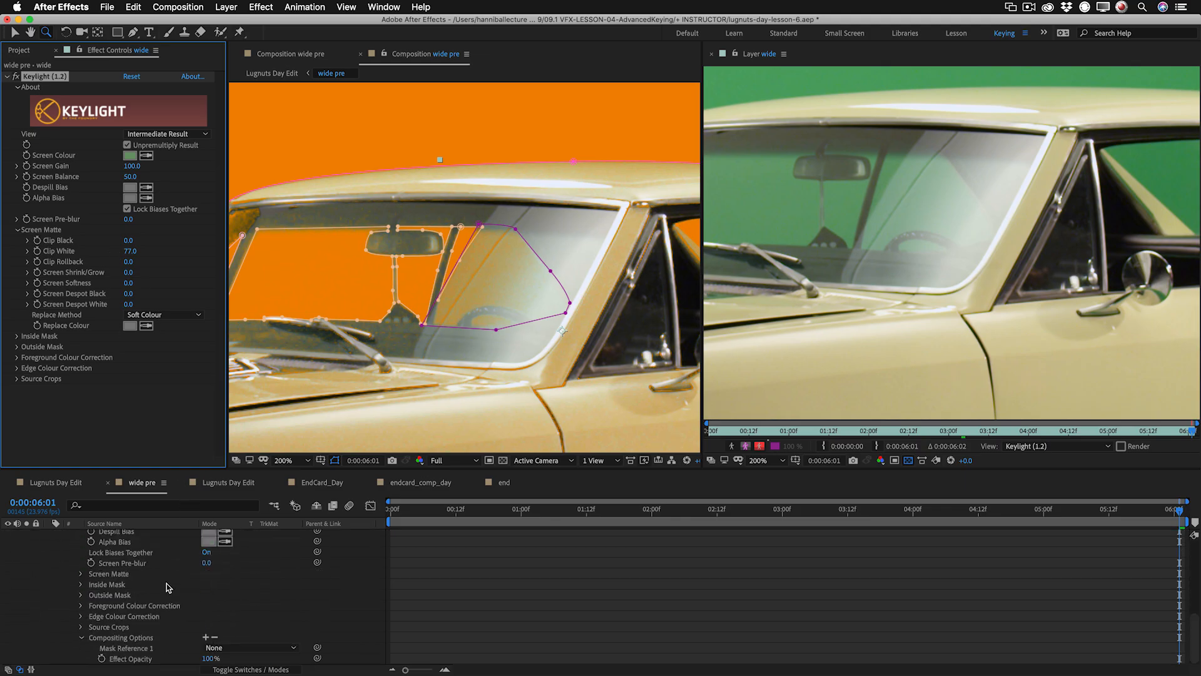
left_click(249, 649)
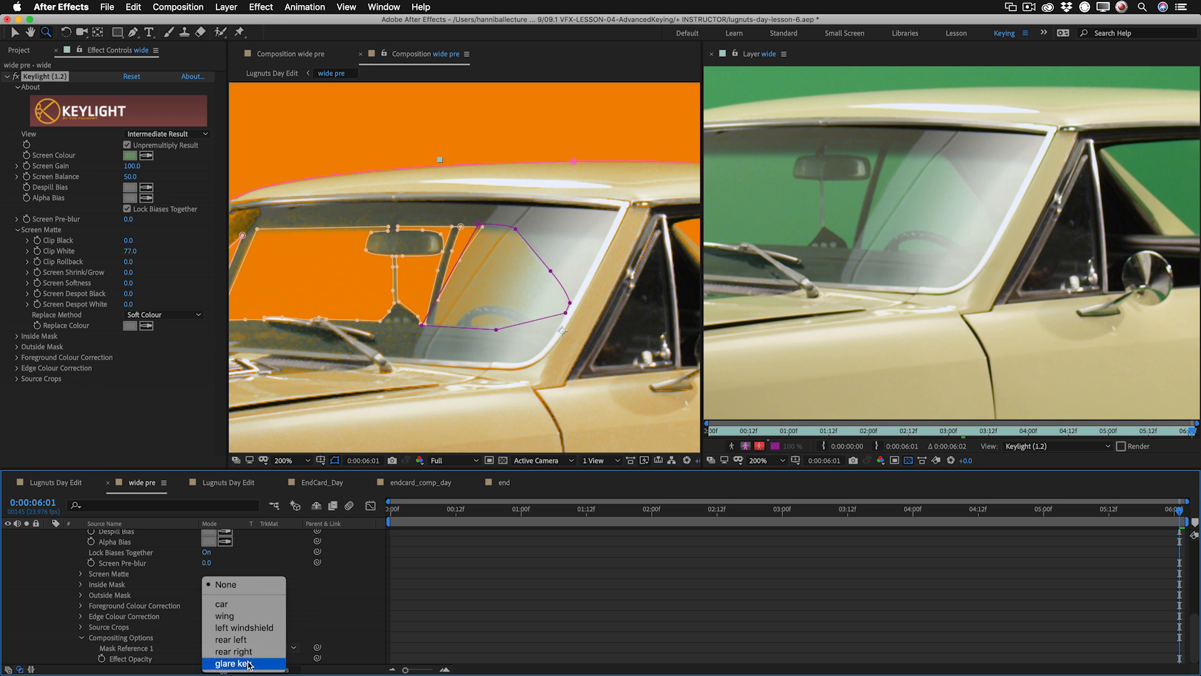
left_click(247, 664)
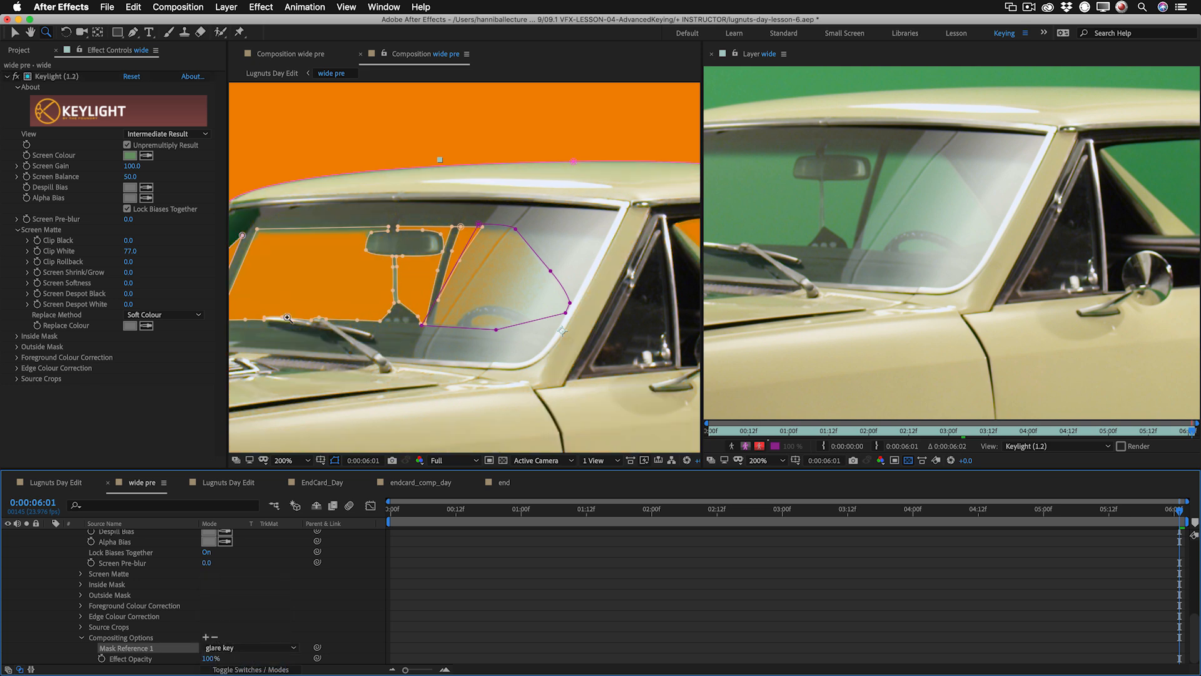
Refine the windshield matte with Clip White 58 and Clip Black 11, and close the separate wide layer viewer.
left_click_drag(130, 251, 123, 250)
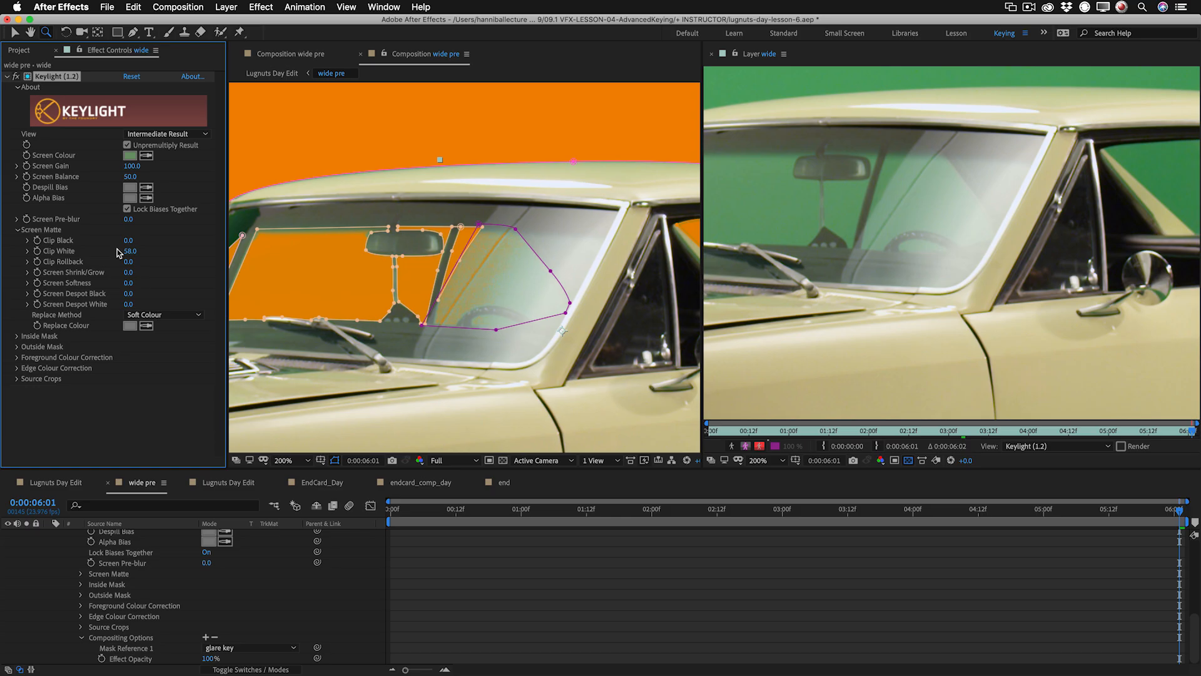
key("super+shift+h")
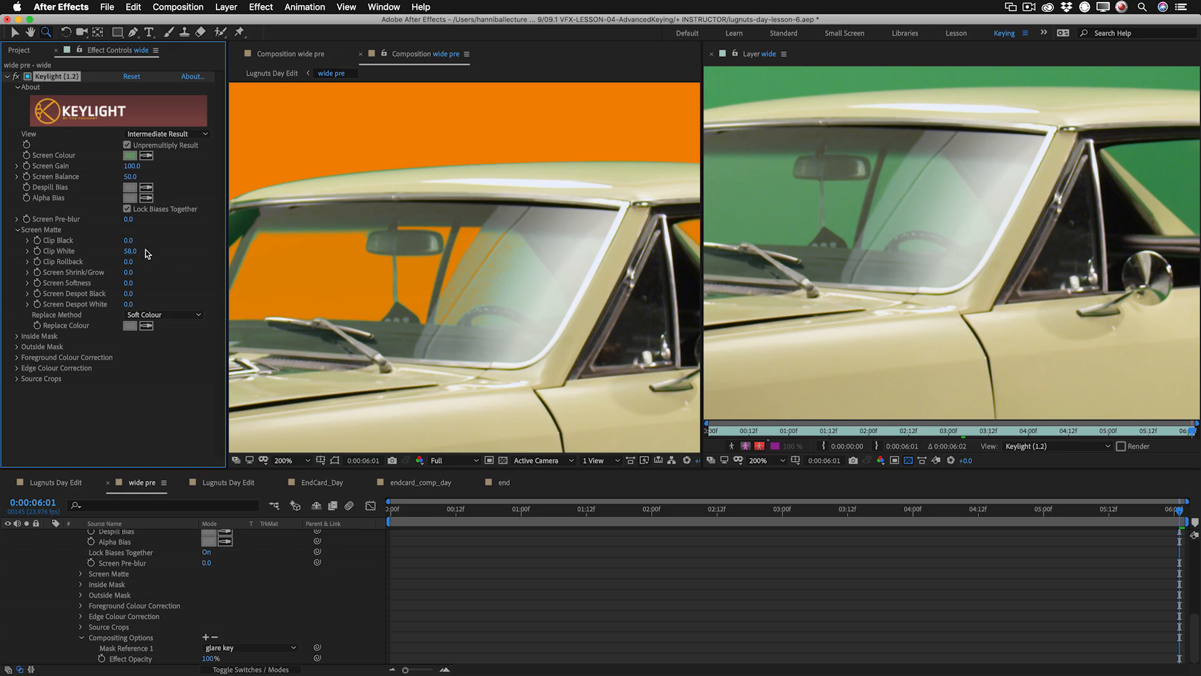
left_click_drag(132, 243, 134, 240)
scroll(180, 561, "up", 10)
scroll(182, 561, "up", 2)
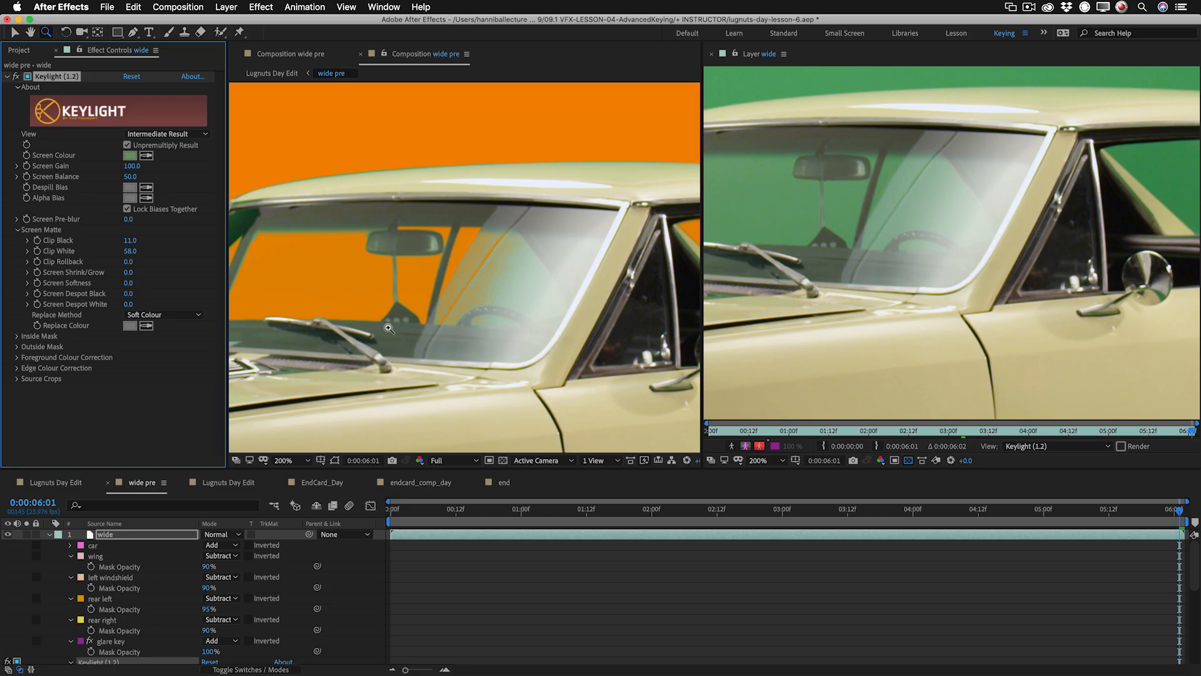
key("super+shift+h")
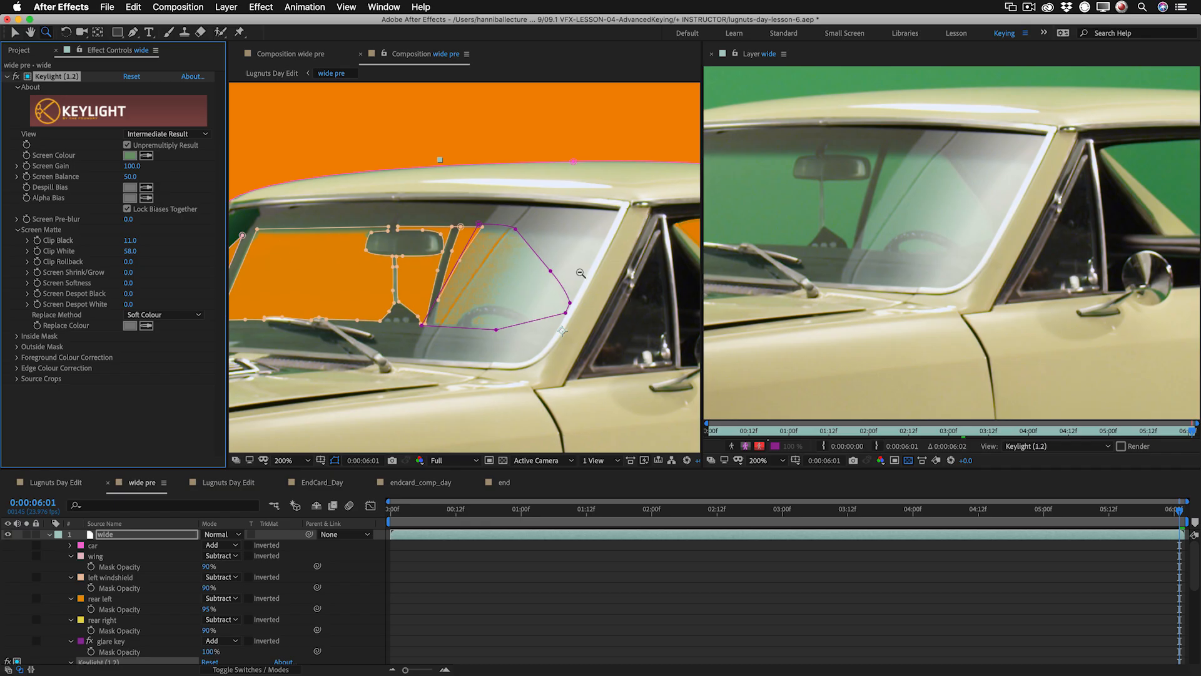
left_click(711, 54)
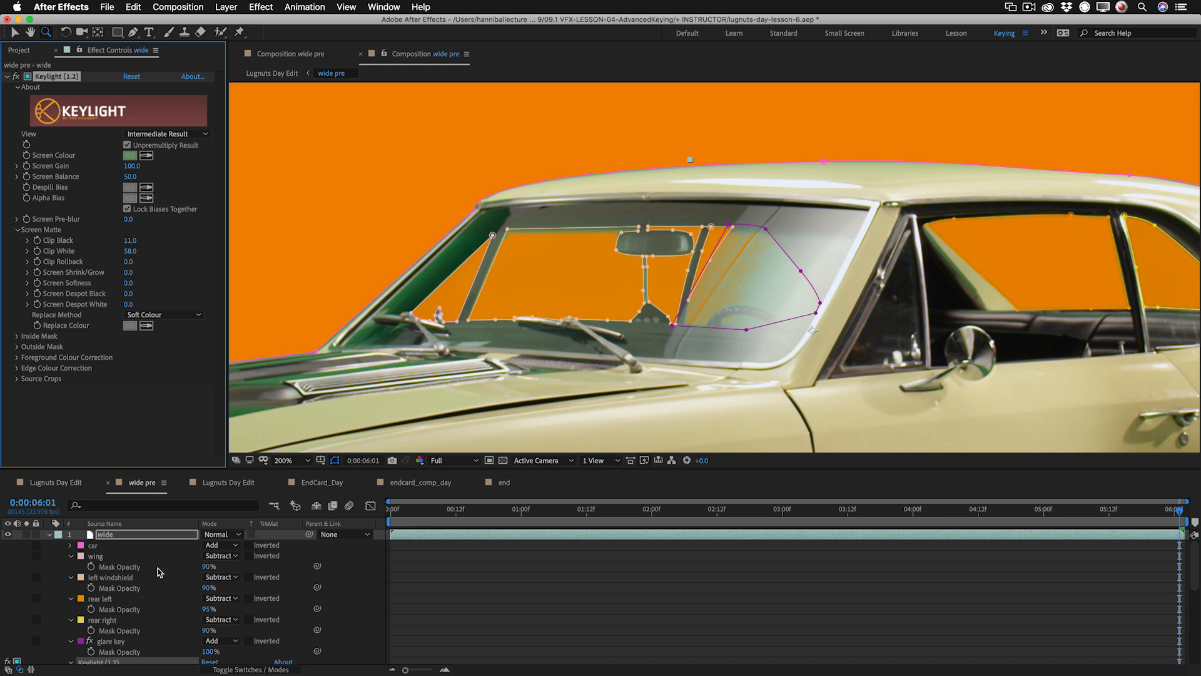
Try lowering the wing mask's opacity to 57%, and undo the change.
left_click_drag(206, 566, 147, 568)
key("super+z")
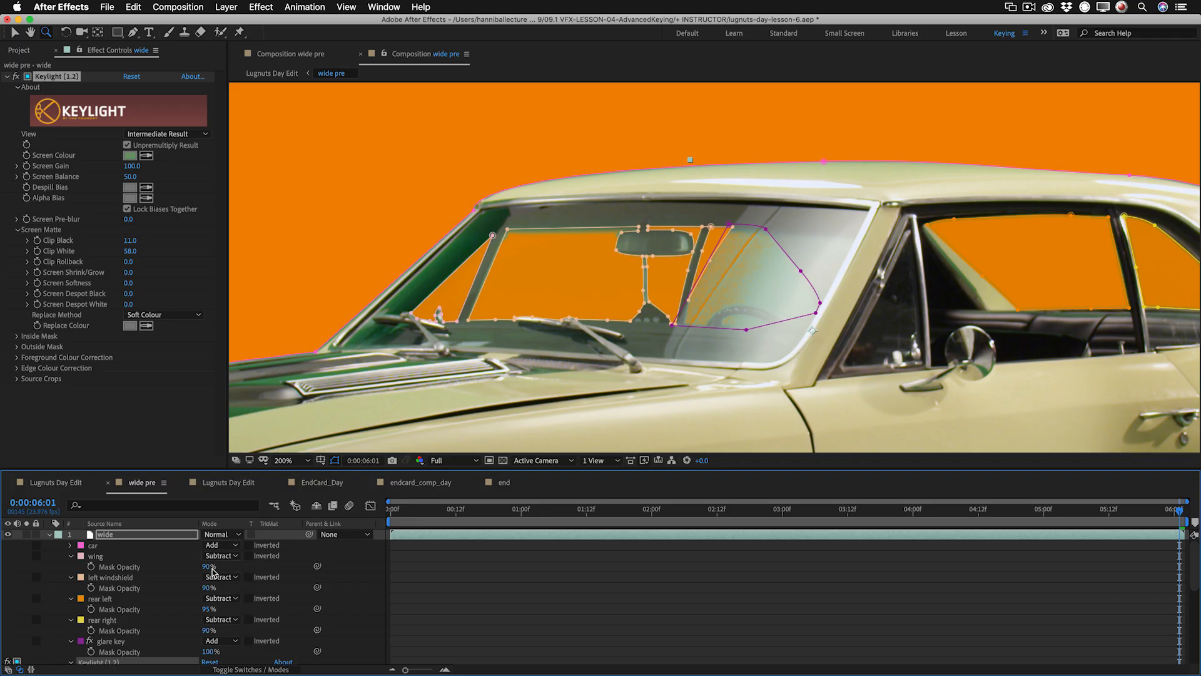
left_click_drag(208, 566, 190, 567)
left_click(190, 567)
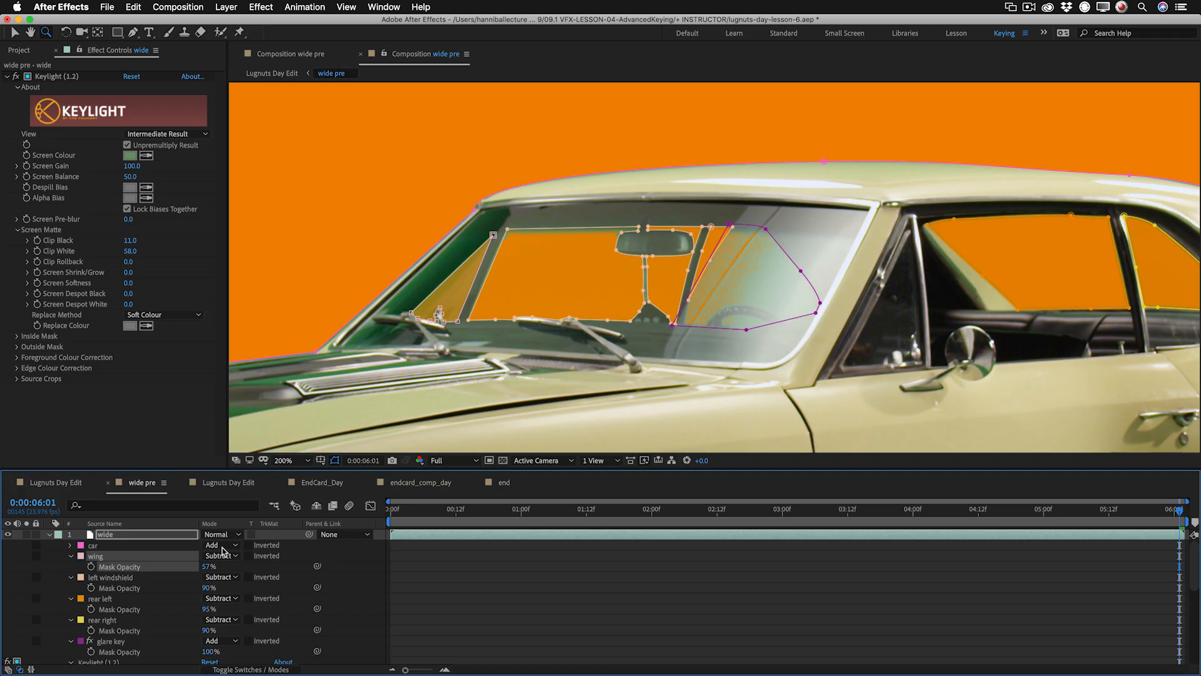
key("super+z")
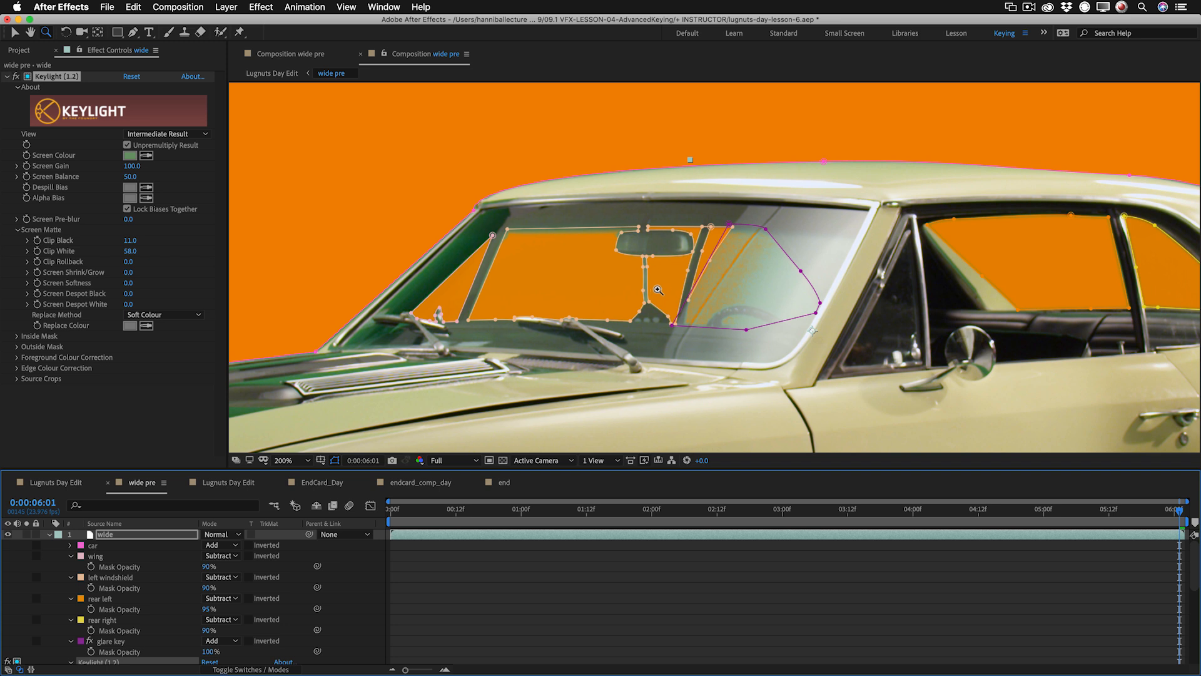
Add Advanced Spill Suppressor after Keylight on the wide layer and set its method to Ultra.
left_click(658, 290, "alt")
left_click_drag(865, 336, 817, 239)
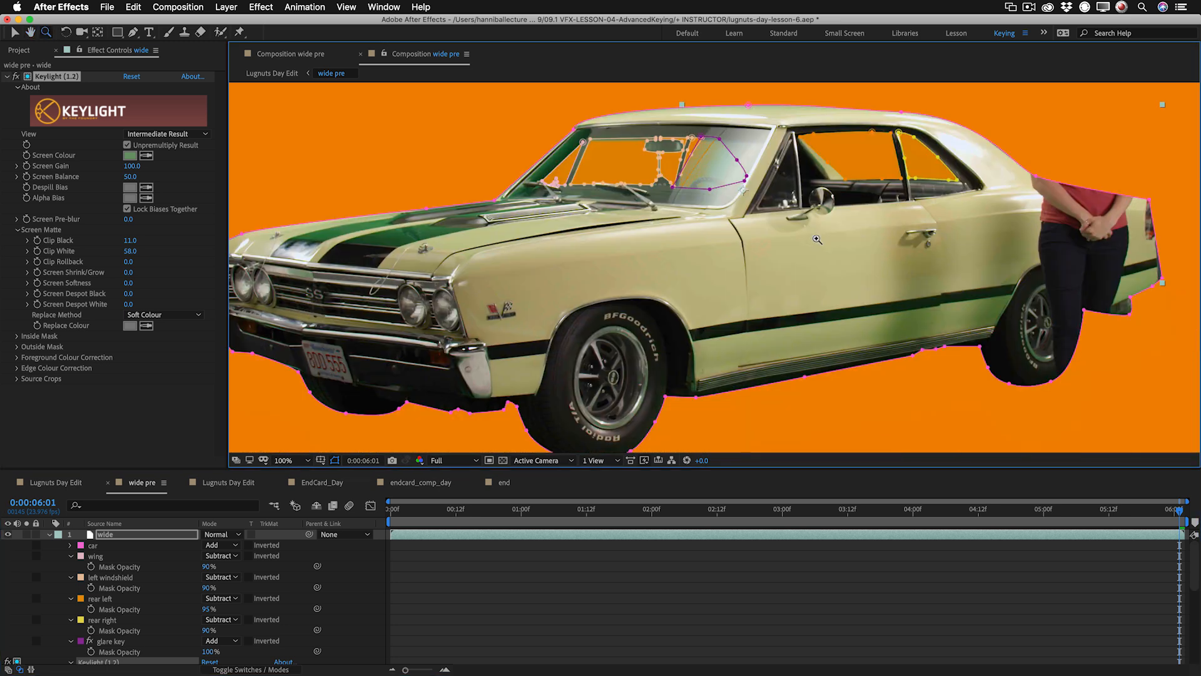
left_click(7, 76)
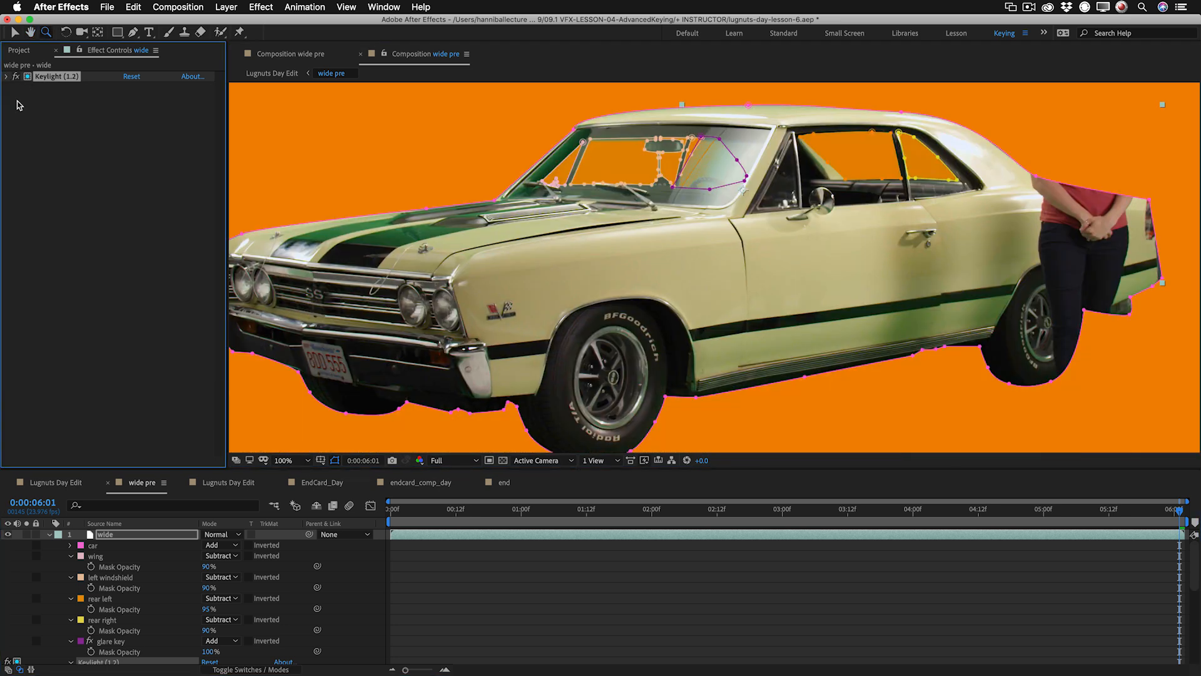
right_click(52, 158)
mouse_move(125, 330)
left_click(257, 341)
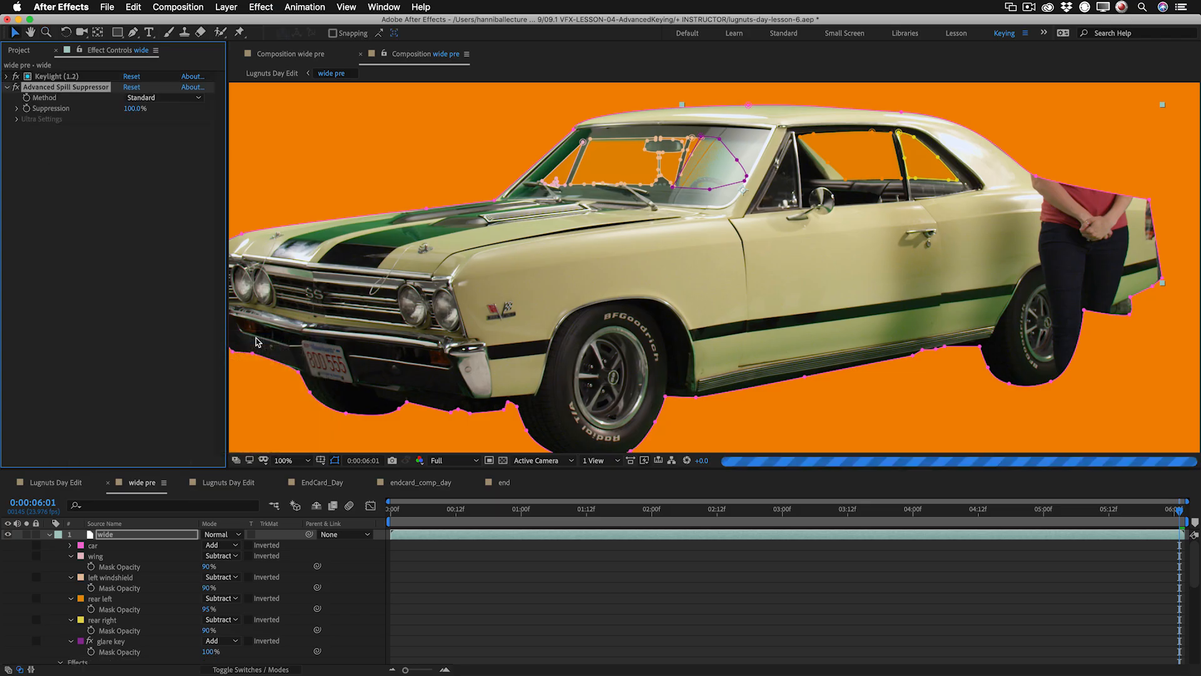
left_click(157, 98)
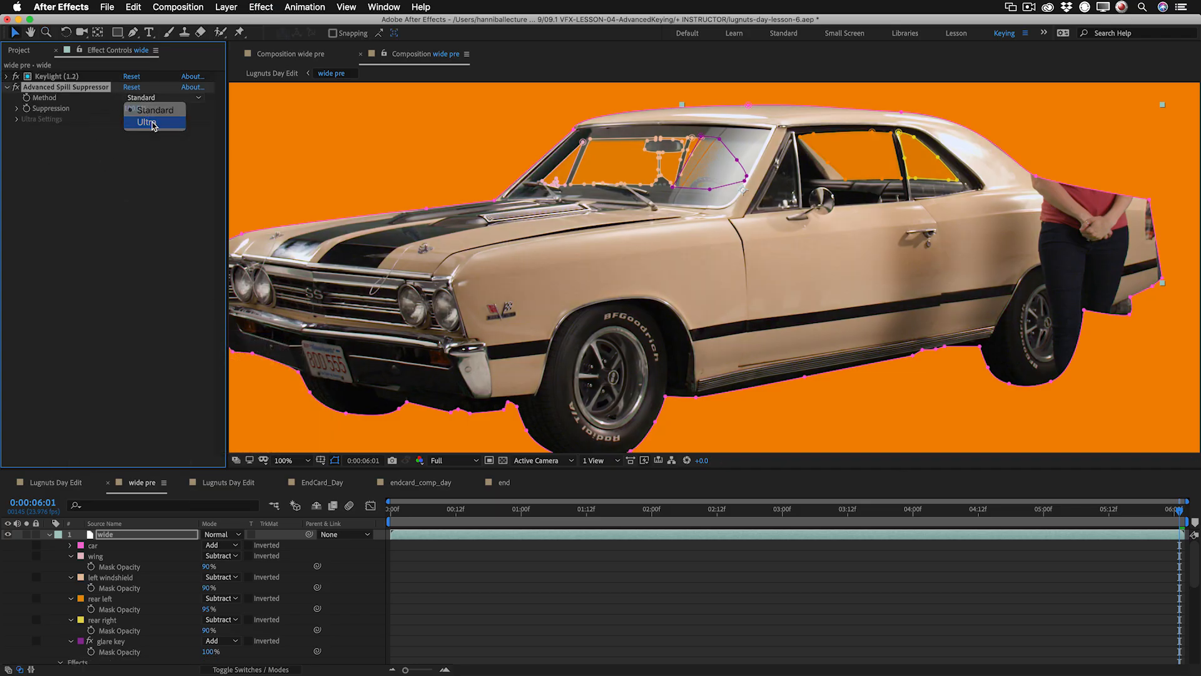
left_click(150, 123)
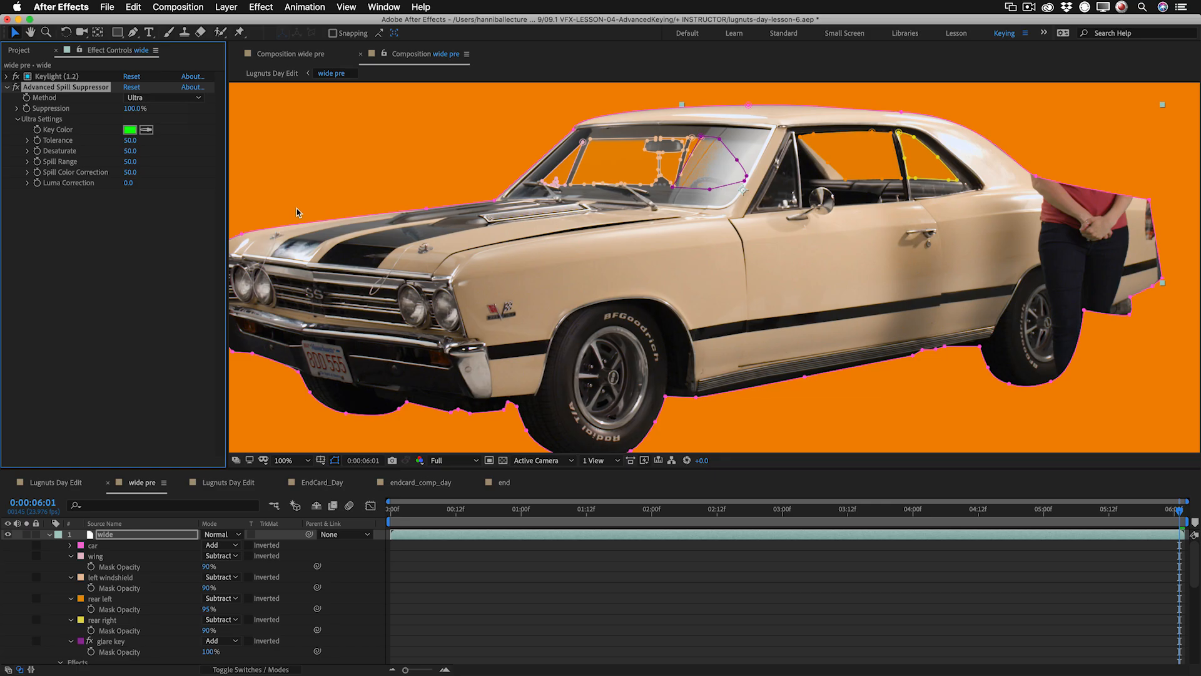
key("grave")
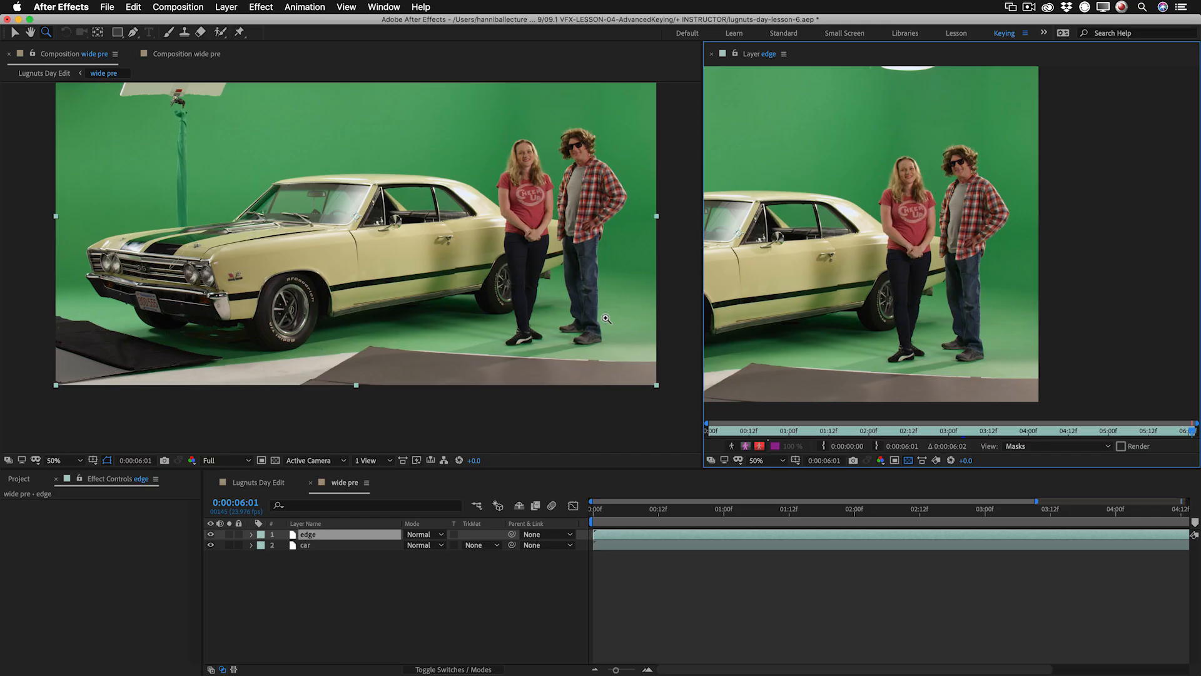
Draw a rectangular mask around the two people on the edge layer and move its right edge slightly outward.
left_click(118, 32)
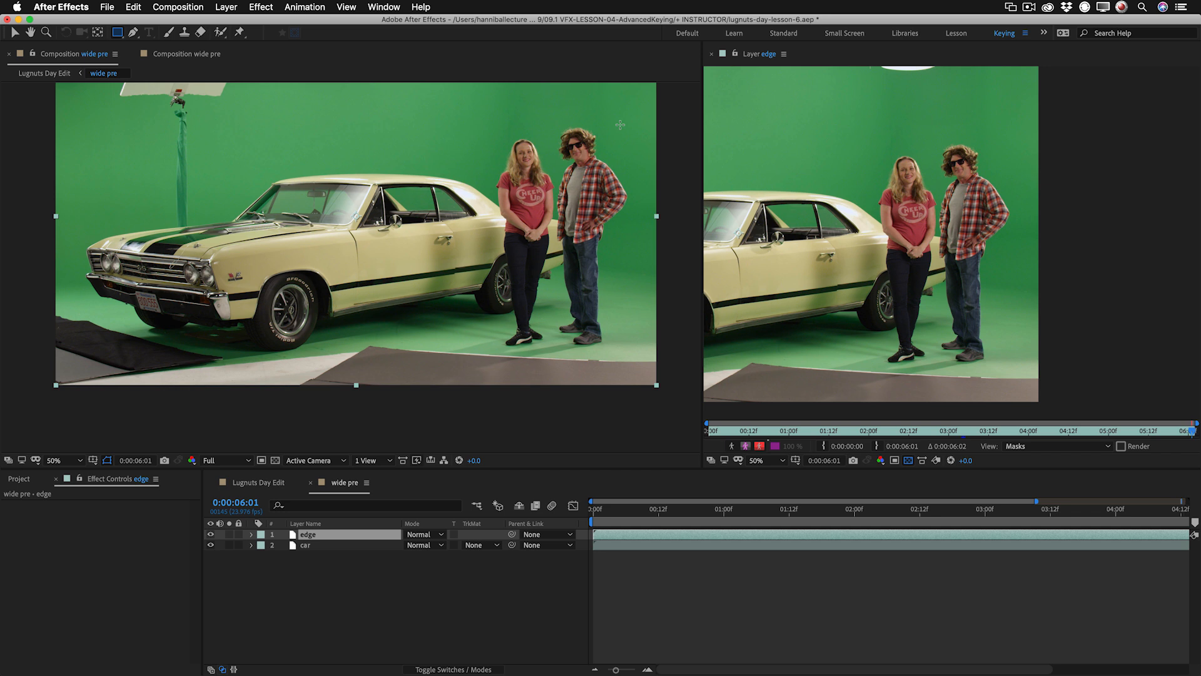
mouse_move(623, 123)
left_mouse_down()
mouse_move(622, 179)
mouse_move(550, 295)
mouse_move(491, 314)
mouse_move(475, 346)
mouse_move(486, 349)
left_mouse_up()
key("v")
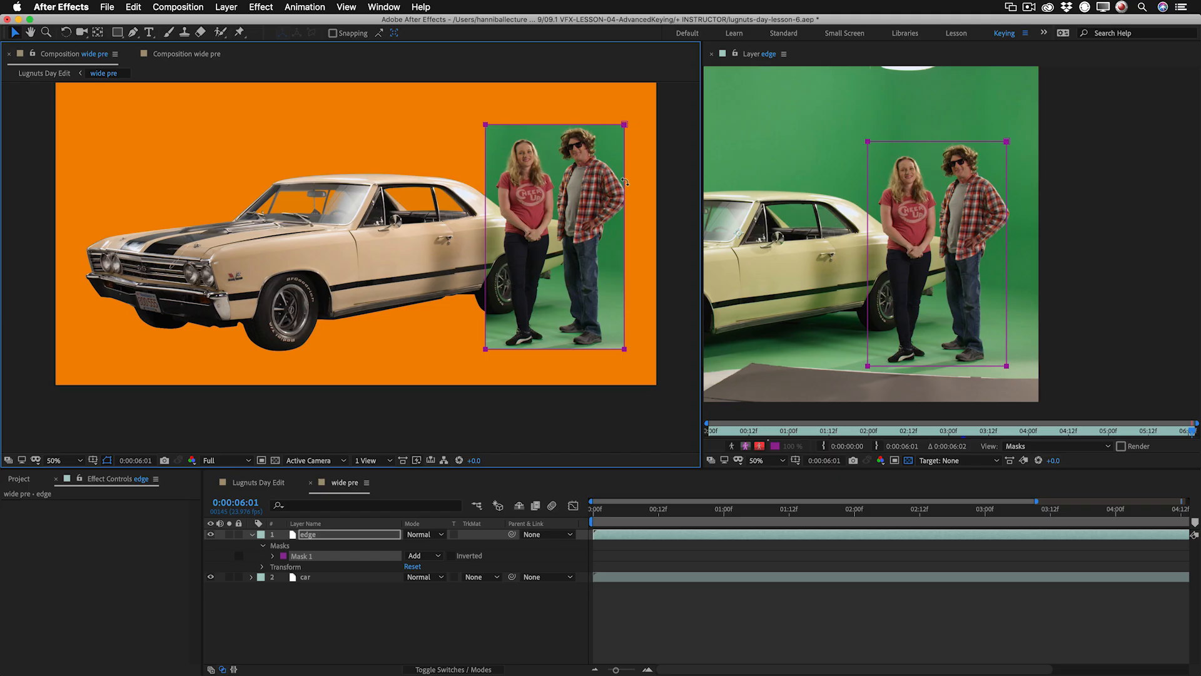
left_click_drag(624, 238, 635, 239)
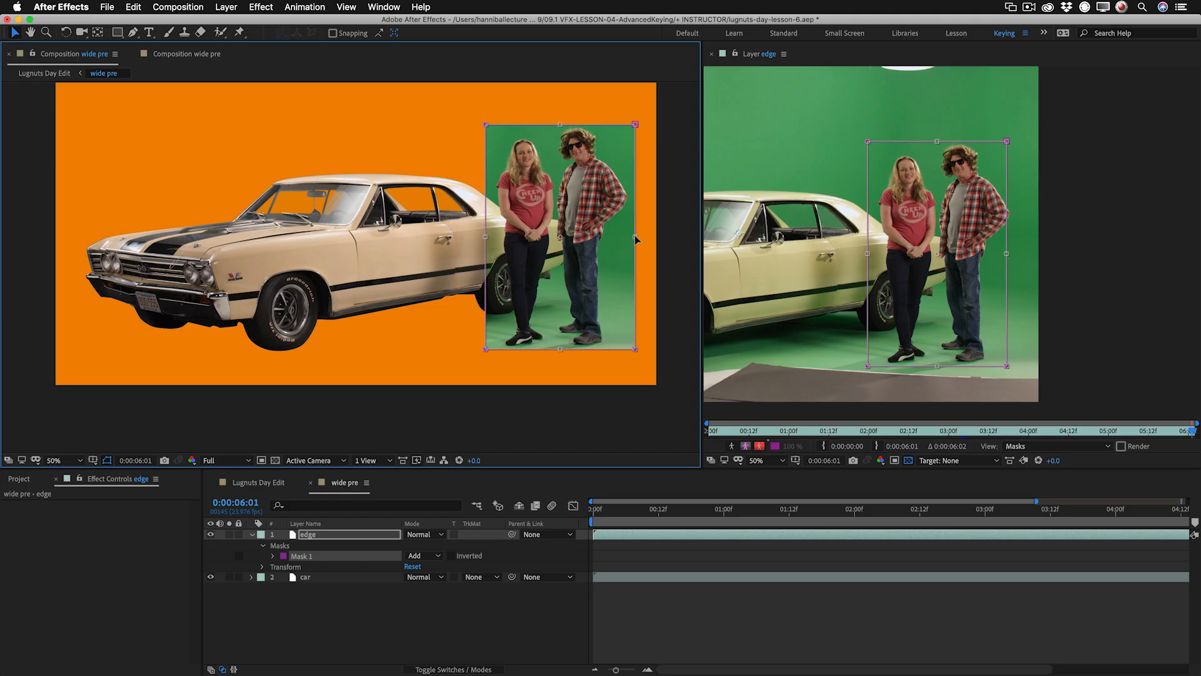
Apply Keylight (1.2) to the masked edge layer and set its view to Status.
right_click(100, 519)
mouse_move(188, 544)
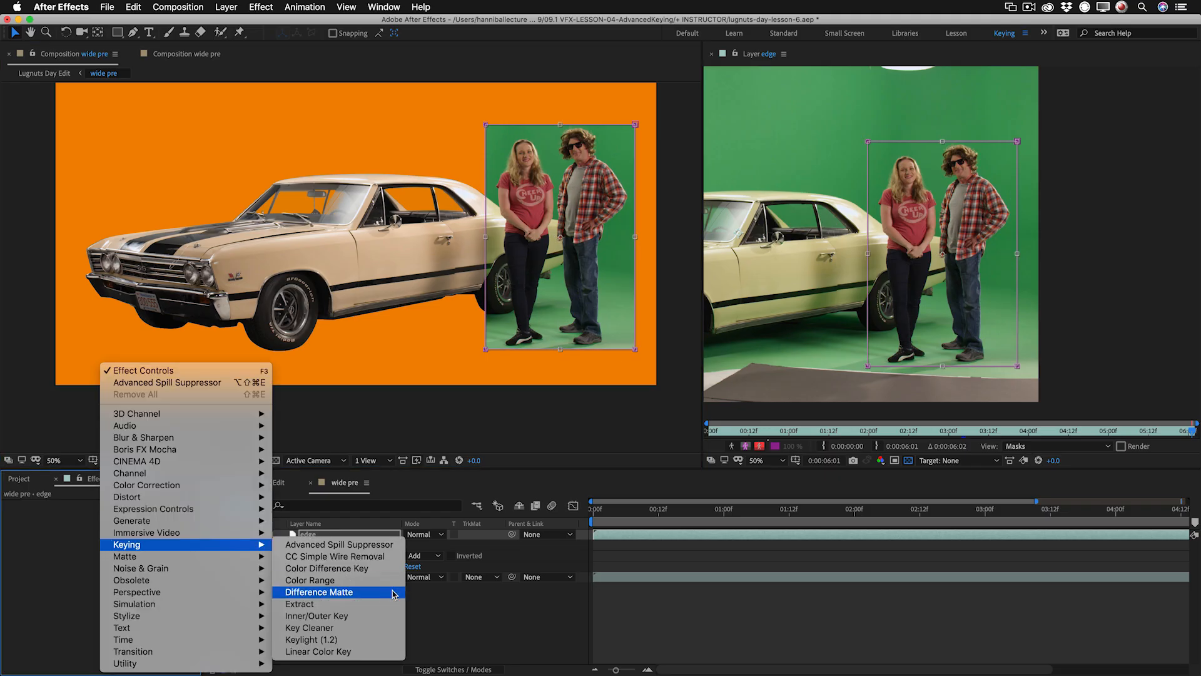
left_click(393, 638)
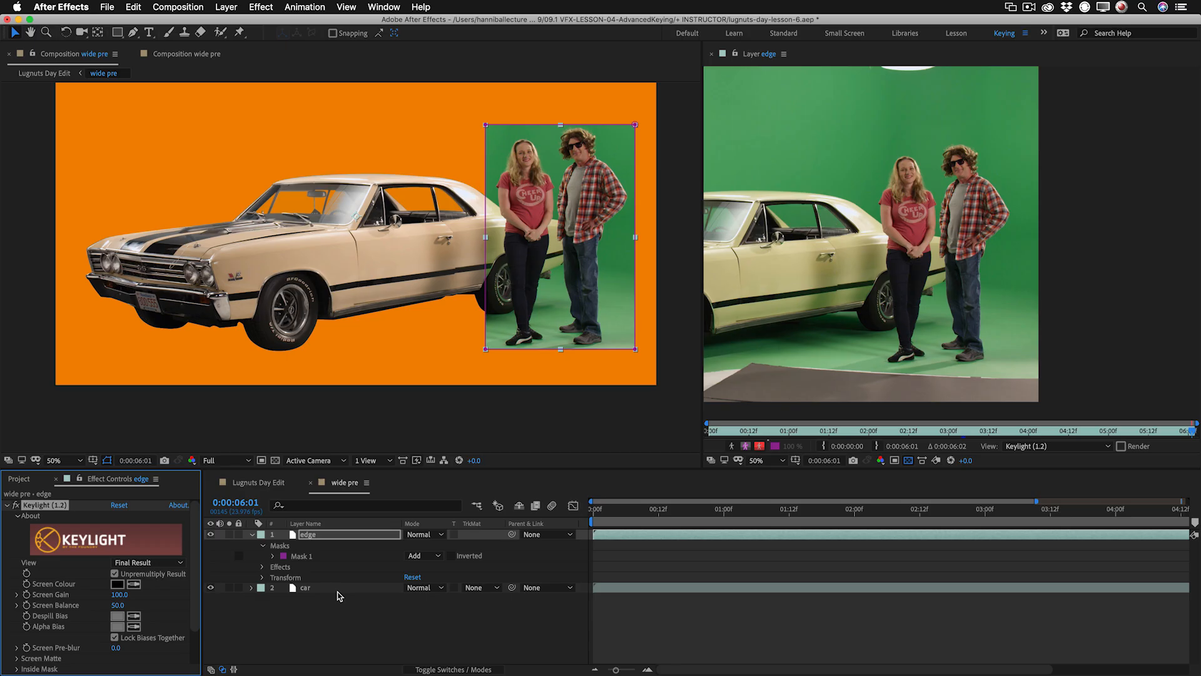
left_click(144, 562)
left_click(143, 638)
Sample Keylight's screen colour from the green background beside the man in the edge layer viewer.
left_click(135, 586)
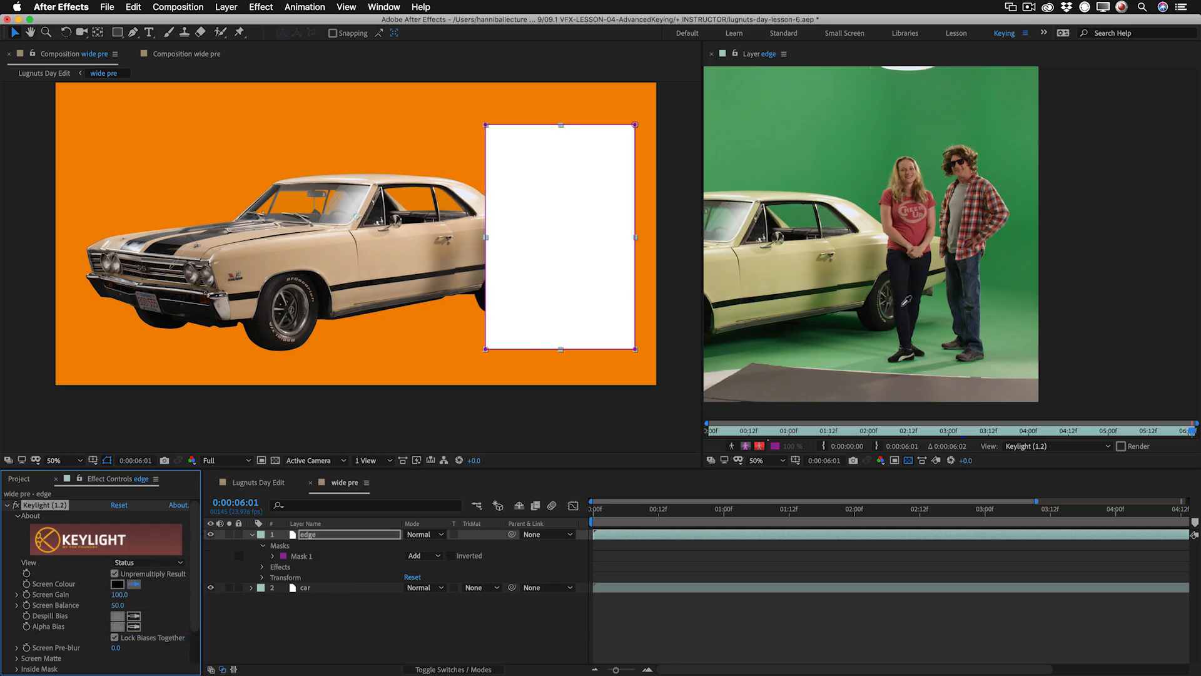
left_click(1005, 247)
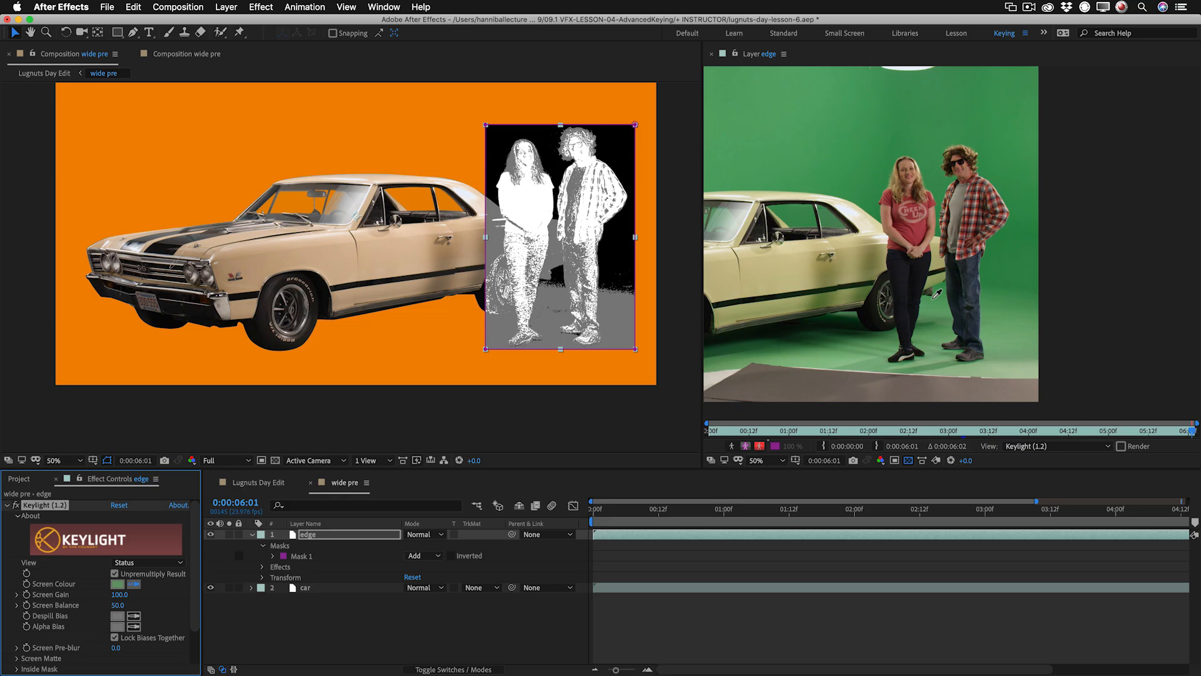
left_click(932, 300)
Set Keylight's Screen Balance on the edge layer to 5.
scroll(604, 253, "up", 2)
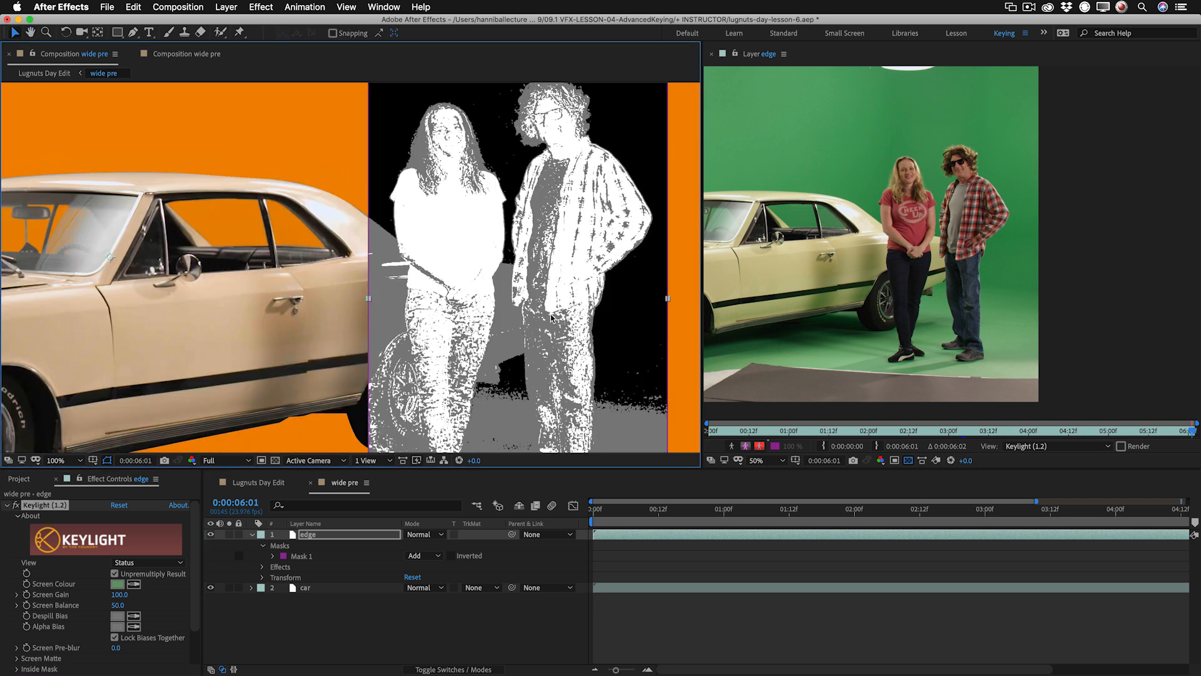
left_click(117, 605)
type("5")
key("Return")
Try Screen Balance 95 for comparison, step back and forth through the changes, and return to 5.
left_click(117, 606)
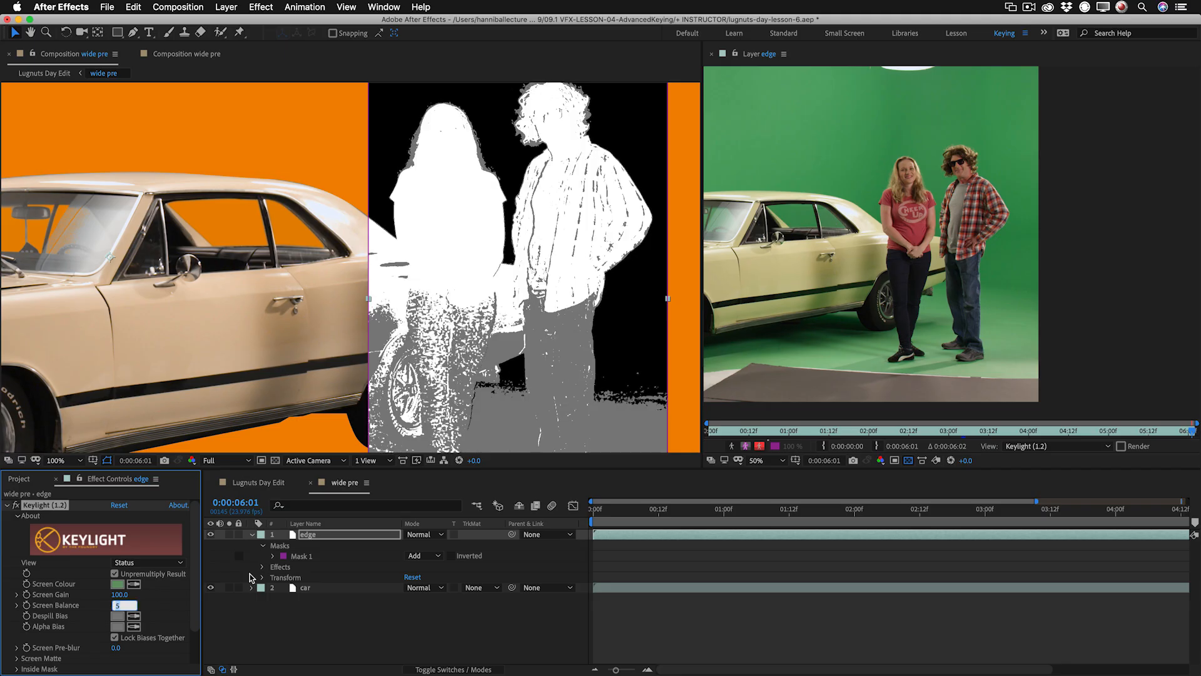
type("95")
key("Return")
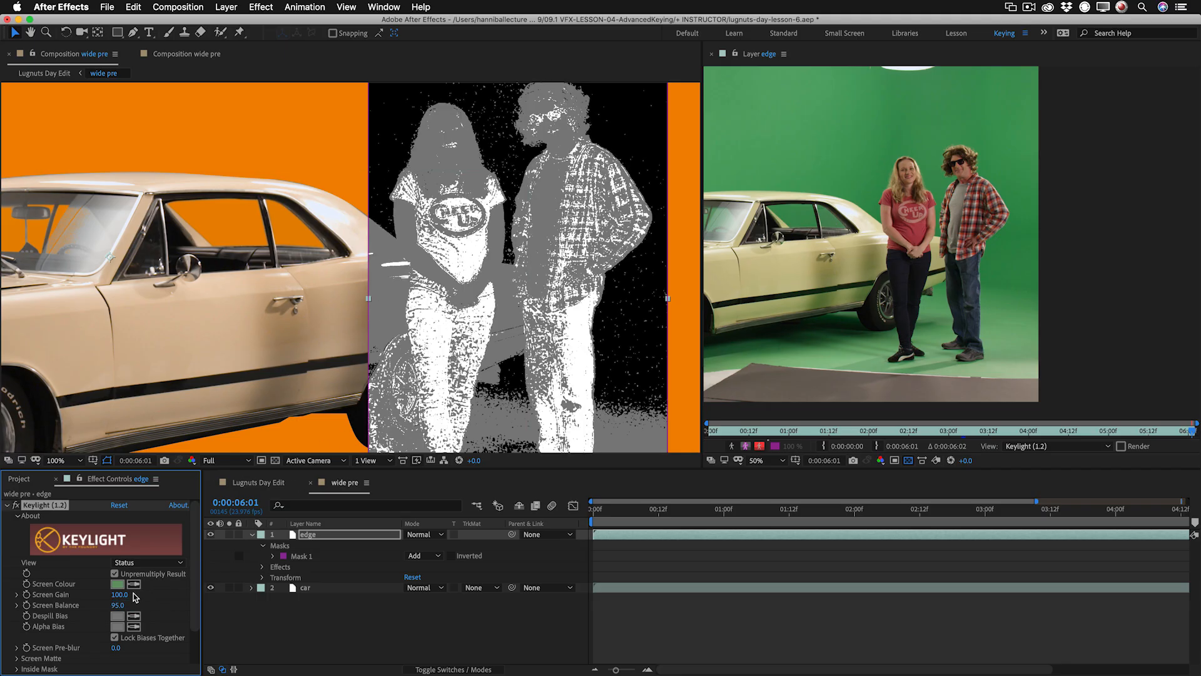
left_click(114, 607)
key("super+z")
key("super+z")
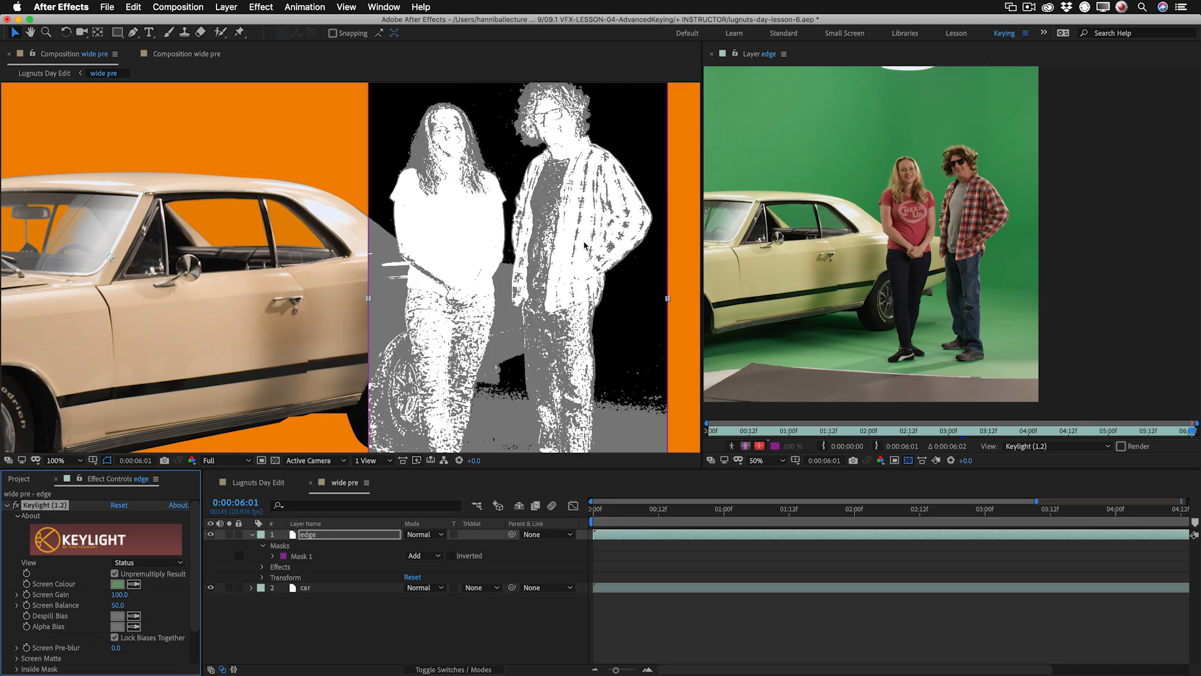
key("super+z")
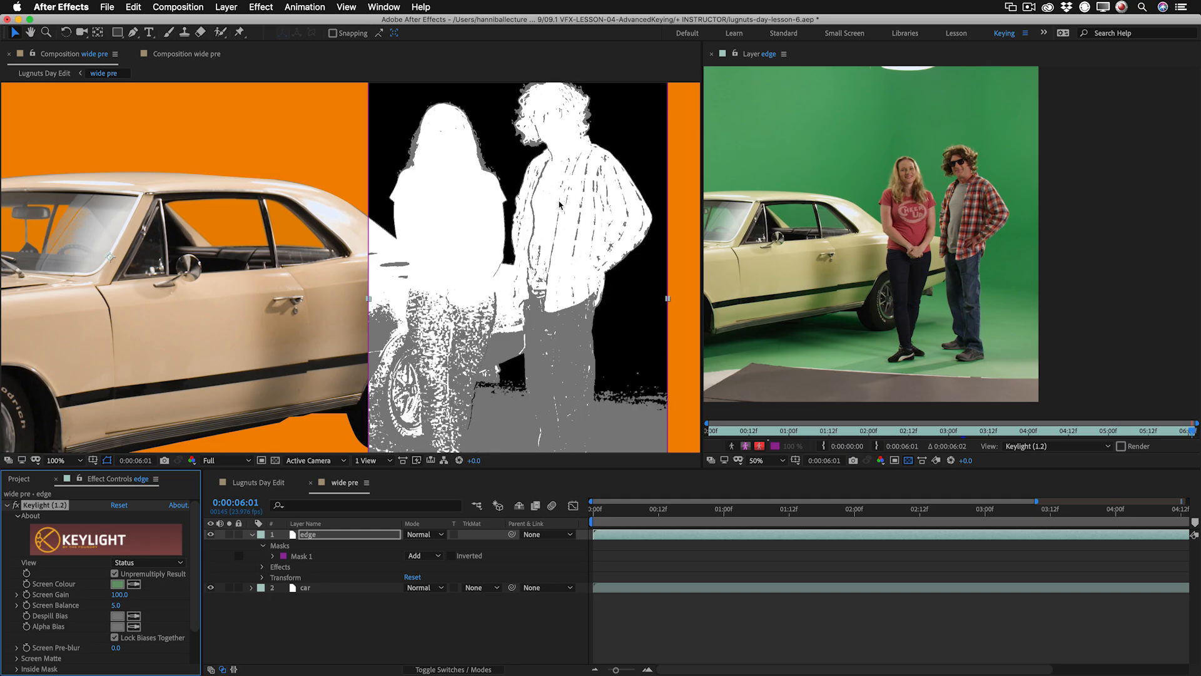
key("super+shift+z")
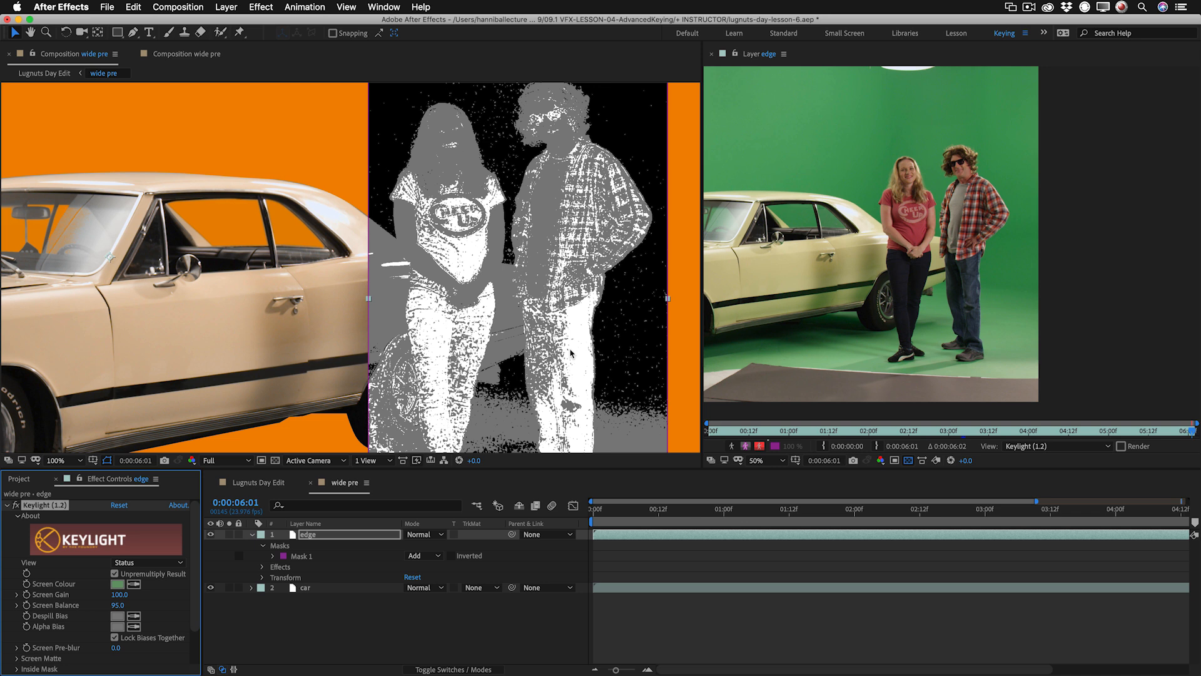
key("super+z")
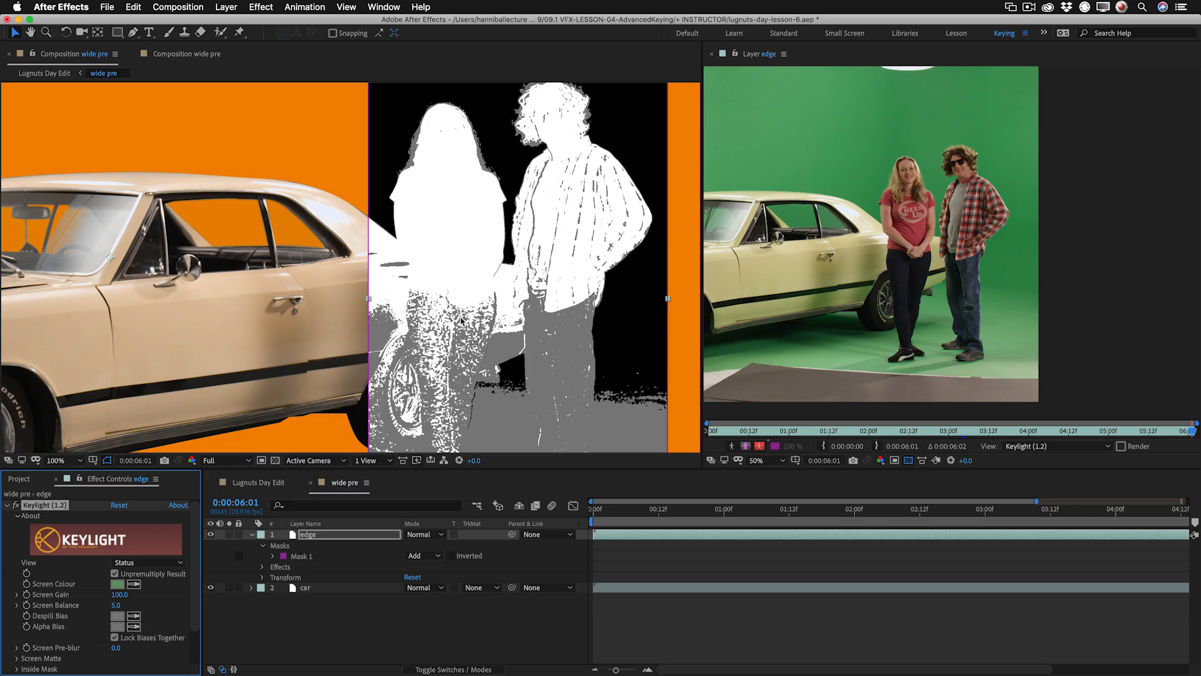
Lower Clip White in the Screen Matte to solidify the people, and switch Keylight's view to Intermediate Result.
left_click(17, 658)
scroll(63, 635, "down", 5)
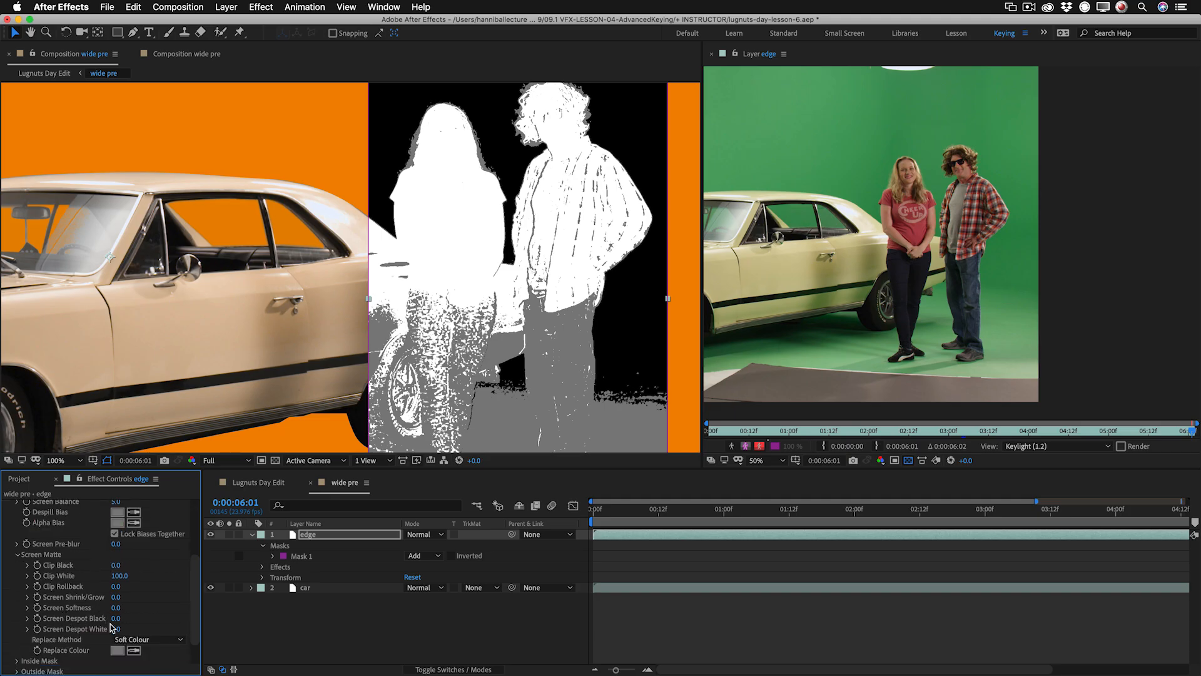
left_click_drag(119, 576, 112, 576)
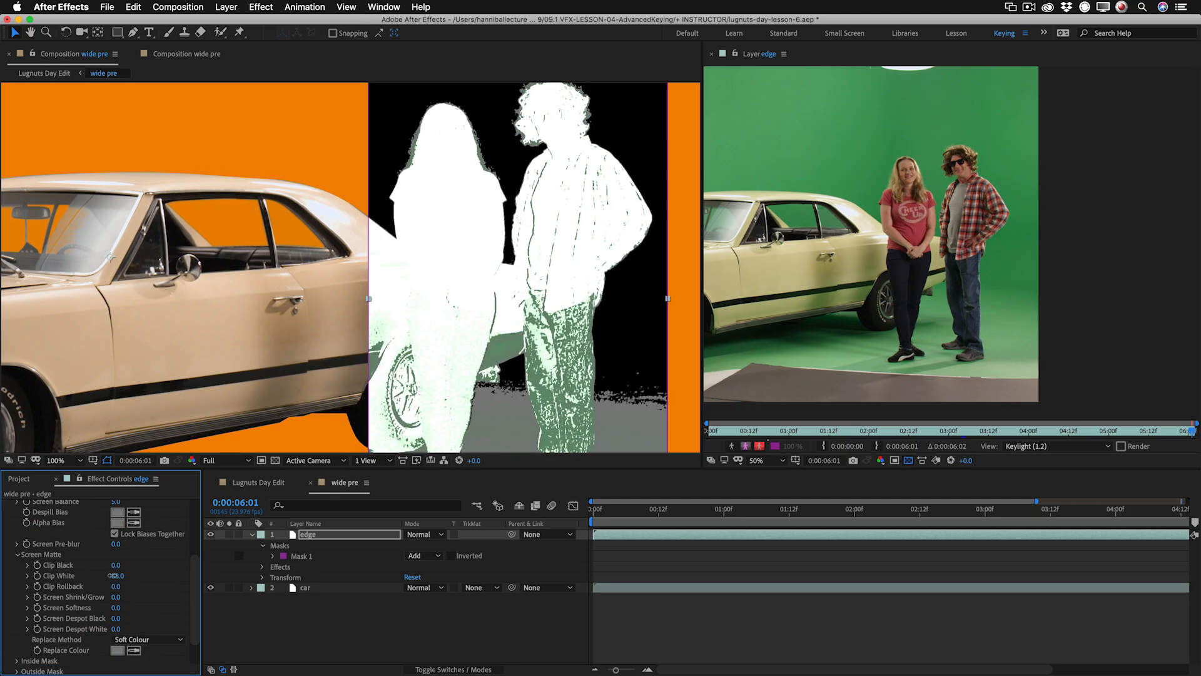
scroll(135, 515, "up", 4)
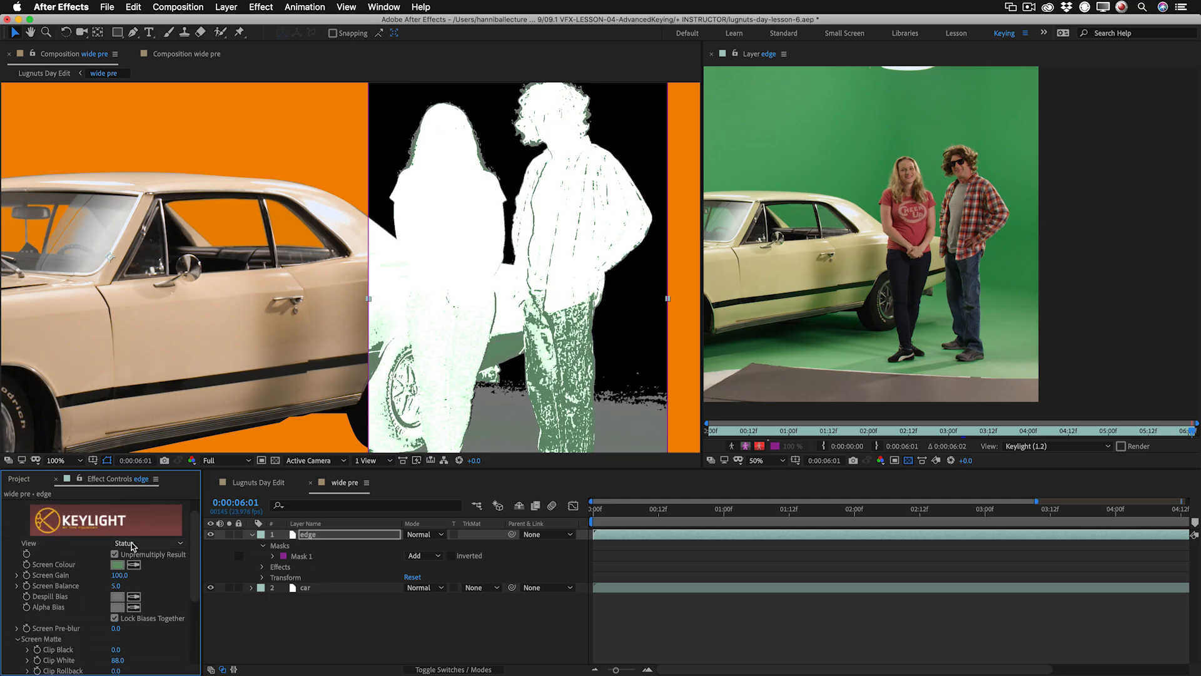
left_click(135, 544)
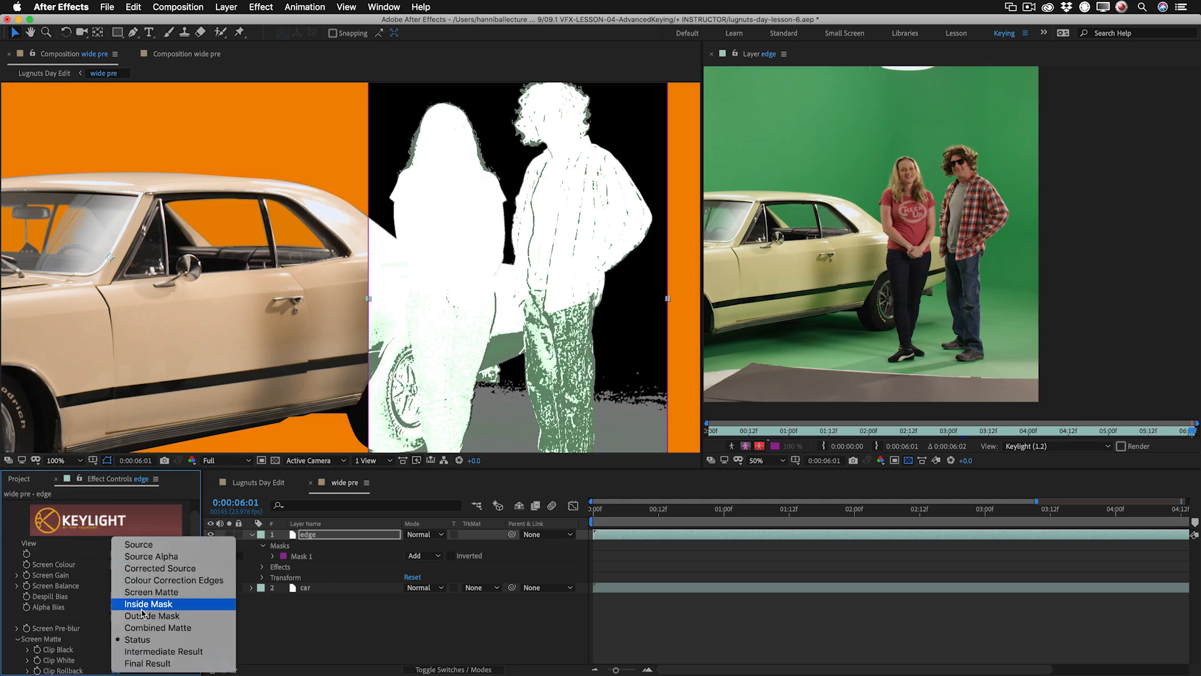
left_click(163, 651)
Display the composition's alpha channel and examine the matte around the two people's hair, clothing and feet.
key("alt+4")
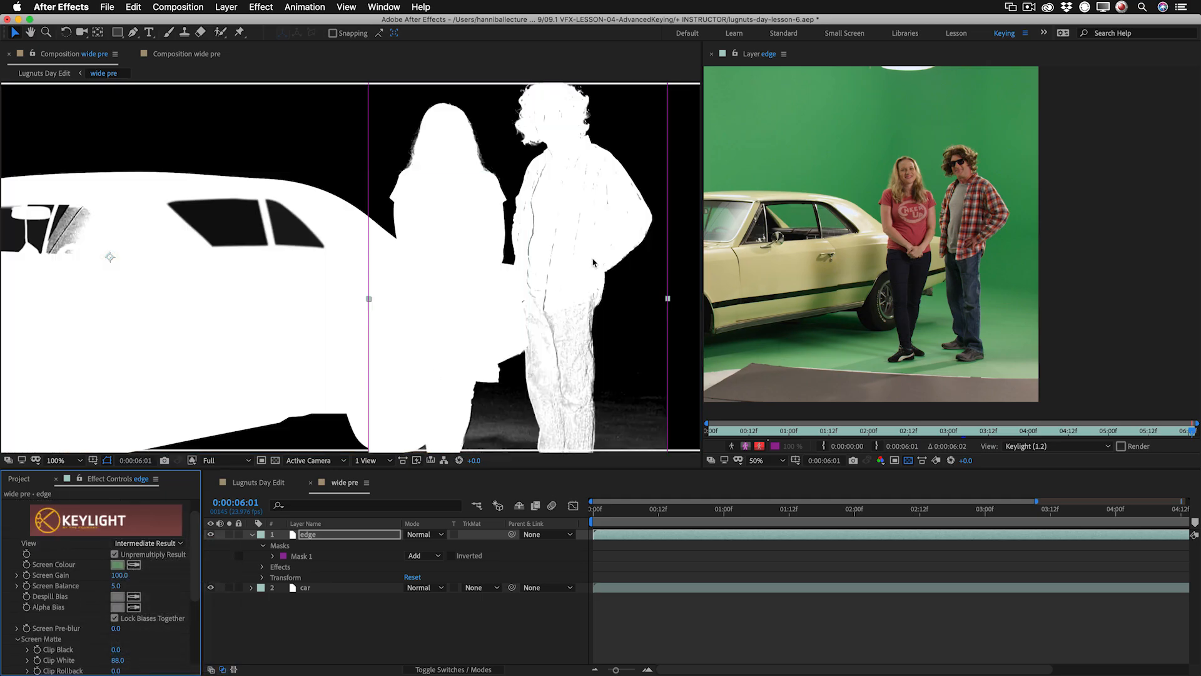
scroll(565, 164, "up", 3)
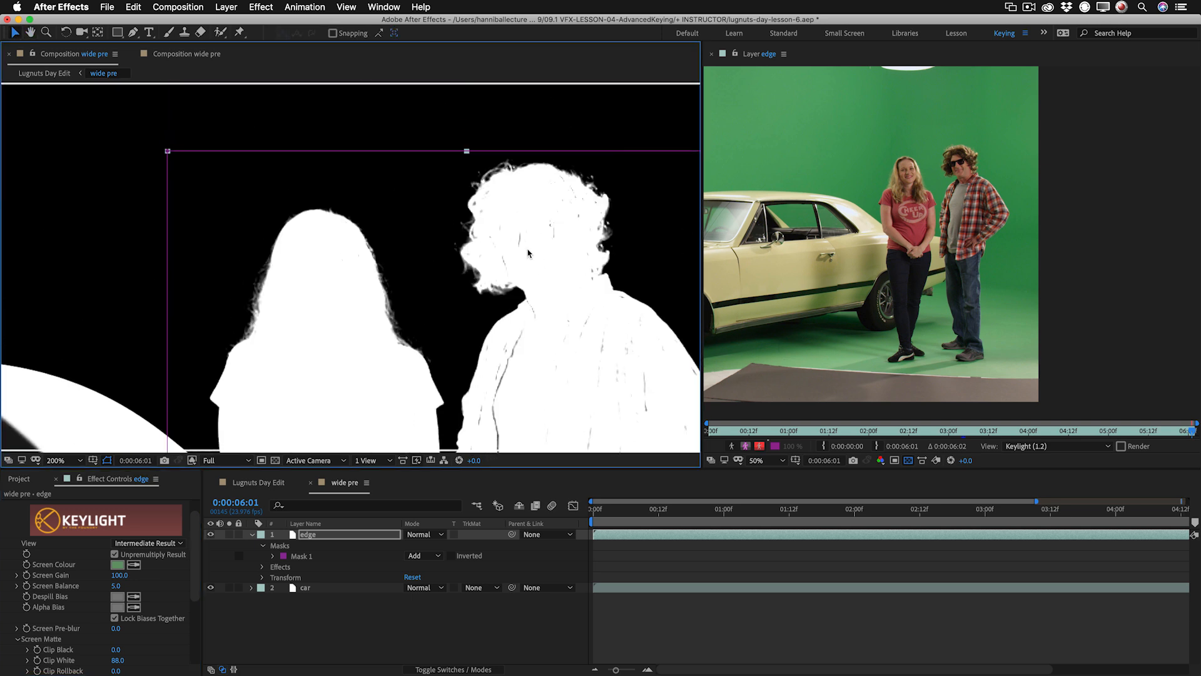
scroll(527, 248, "down", 2)
left_click_drag(531, 317, 549, 171)
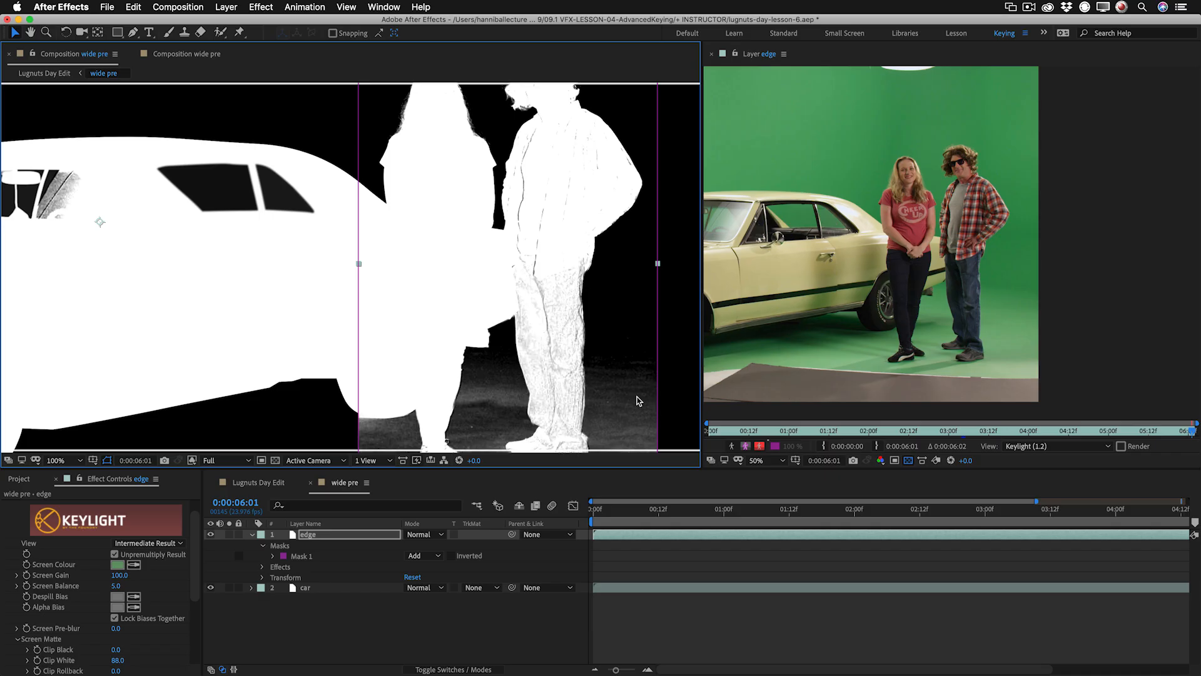
key("space")
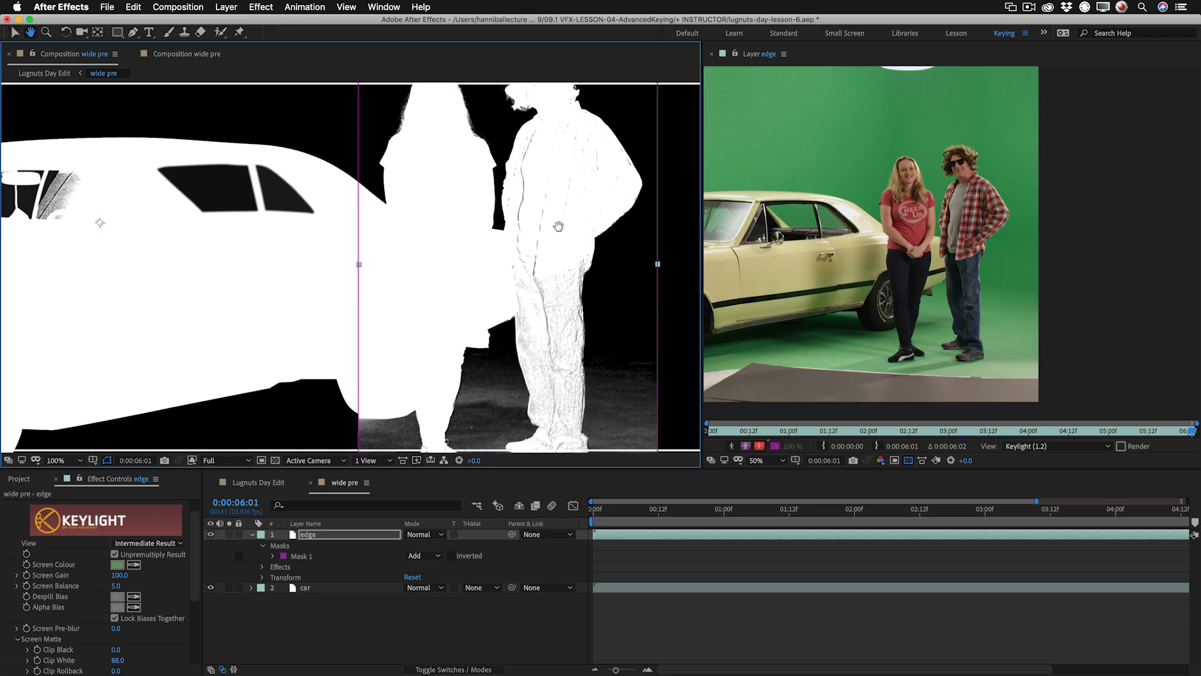
left_click_drag(558, 219, 560, 308)
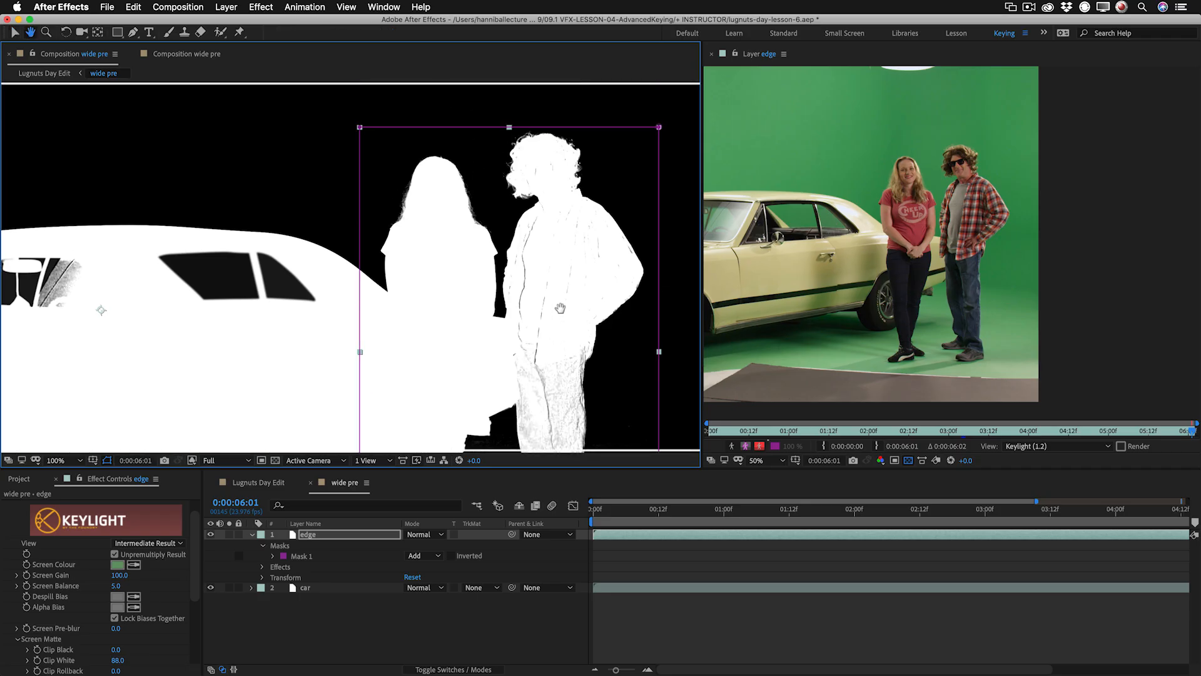
Pre-compose the edge layer as talent pre, moving all attributes into the new composition.
left_click(252, 535)
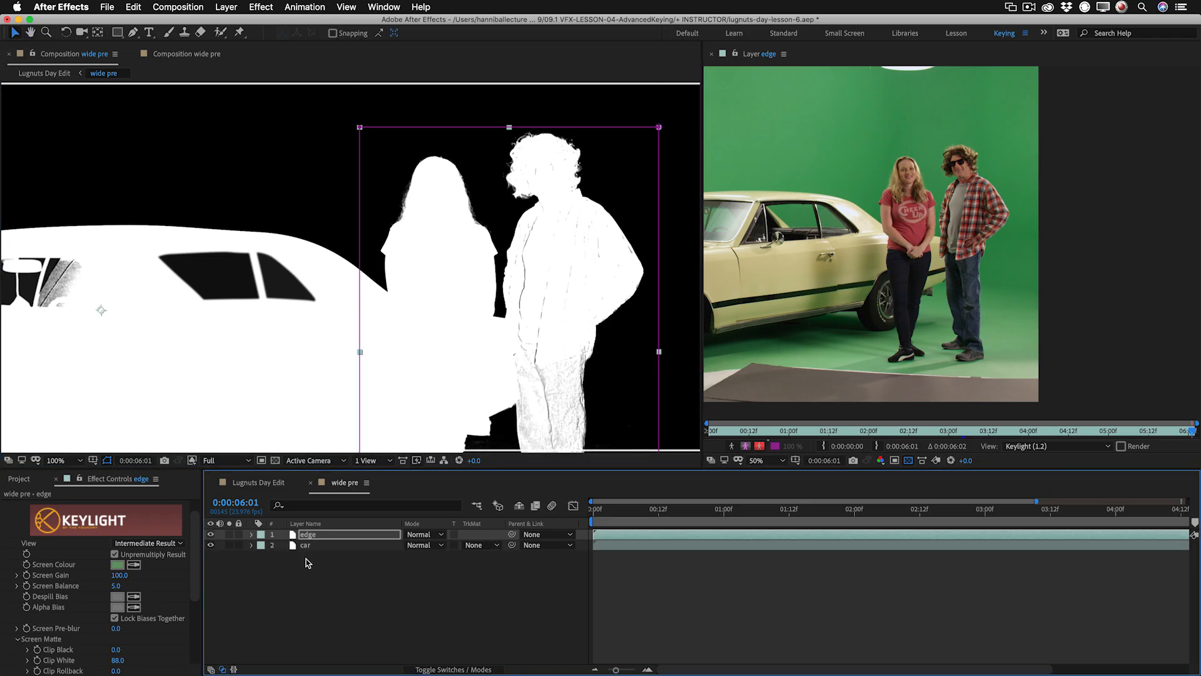
left_click(329, 533)
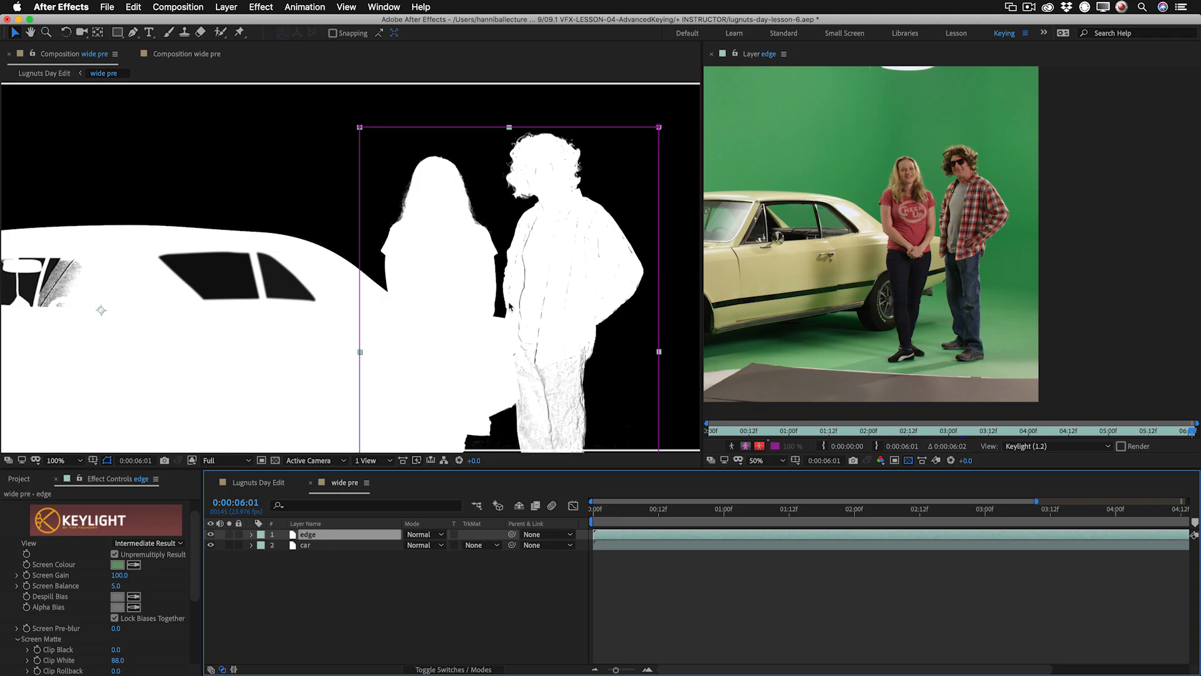
key("super+shift+c")
left_click(416, 295)
triple_click(494, 219)
type("talent pre")
key("Return")
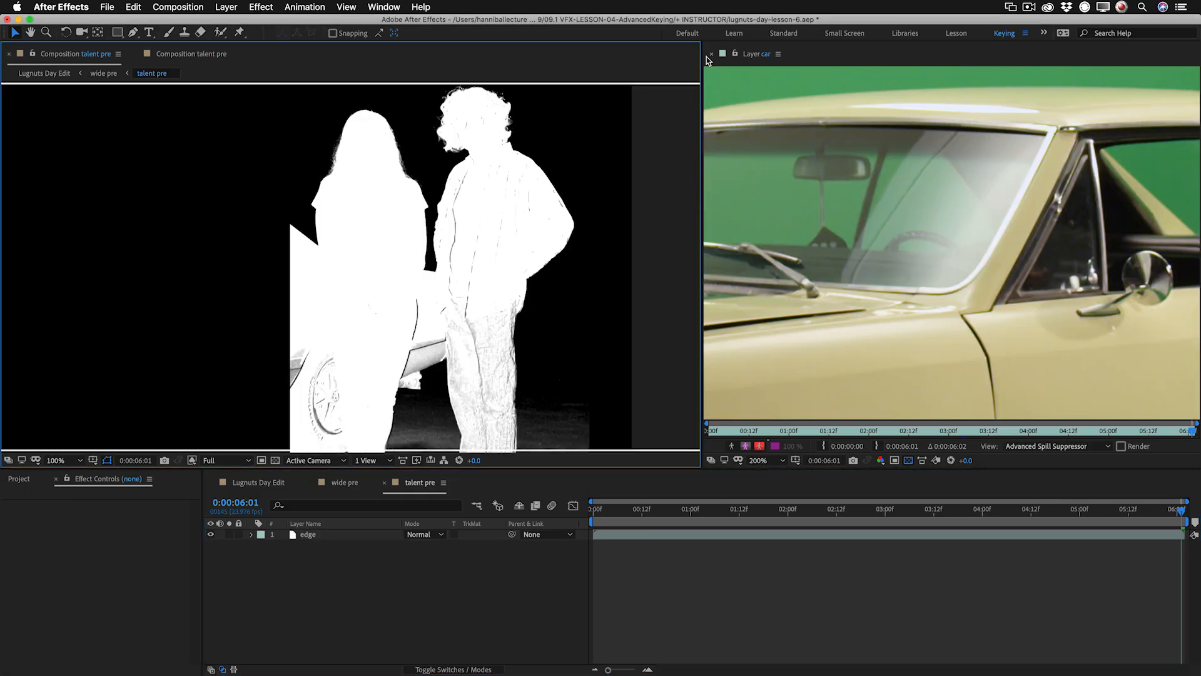
Duplicate the edge layer as core, then place it beneath edge and solo it.
left_click(711, 54)
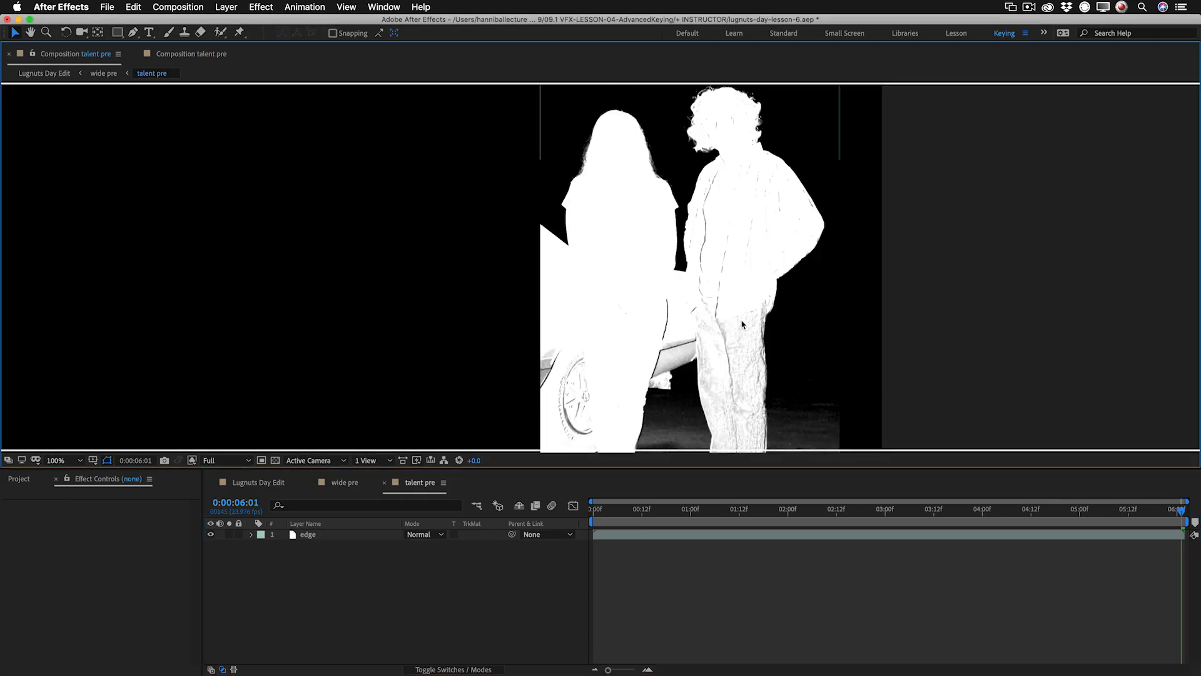
left_click(314, 535)
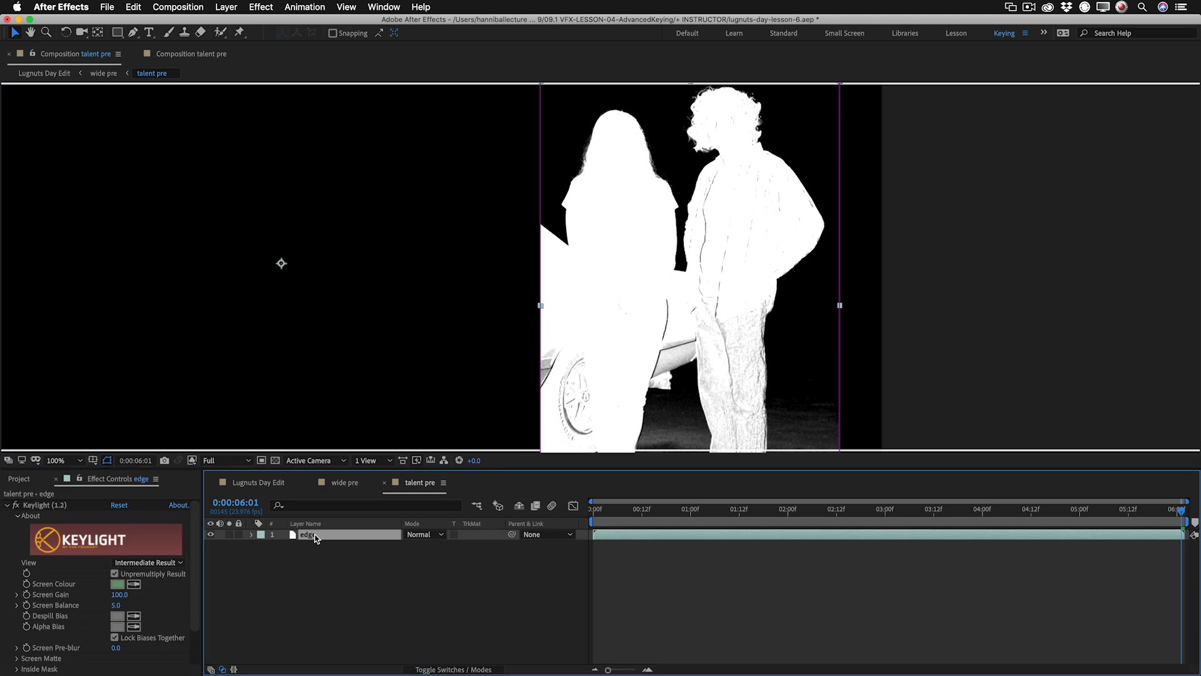
key("super+d")
key("Return")
type("core")
key("Return")
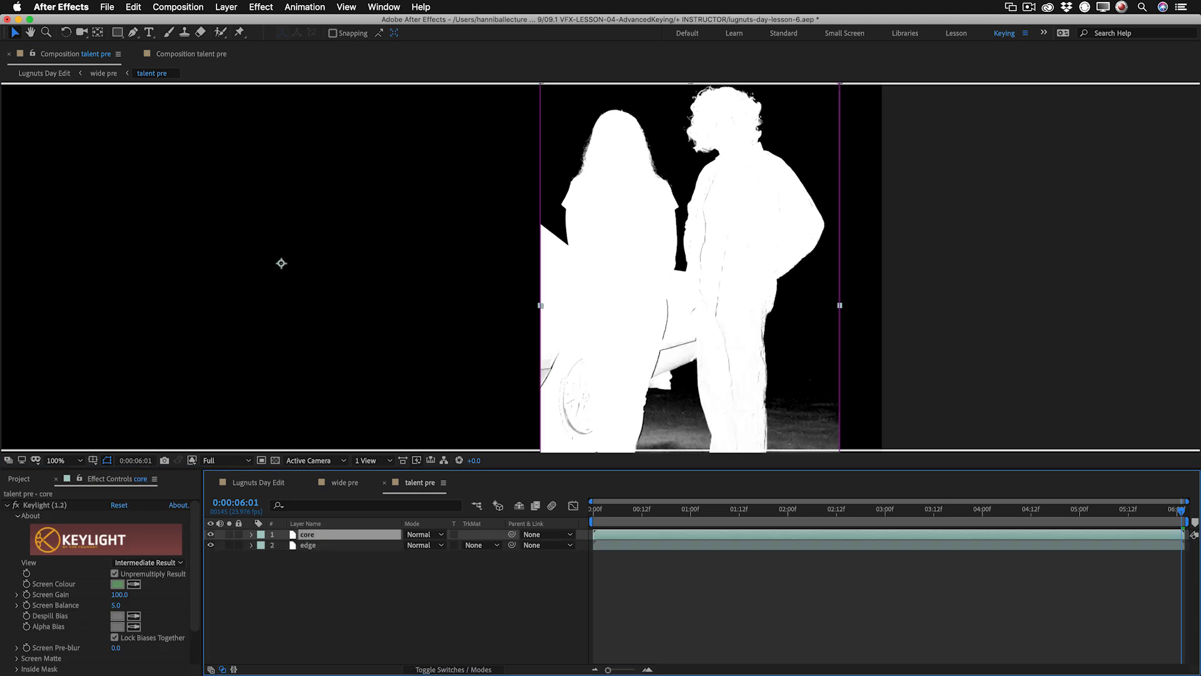
left_click_drag(337, 529, 344, 552)
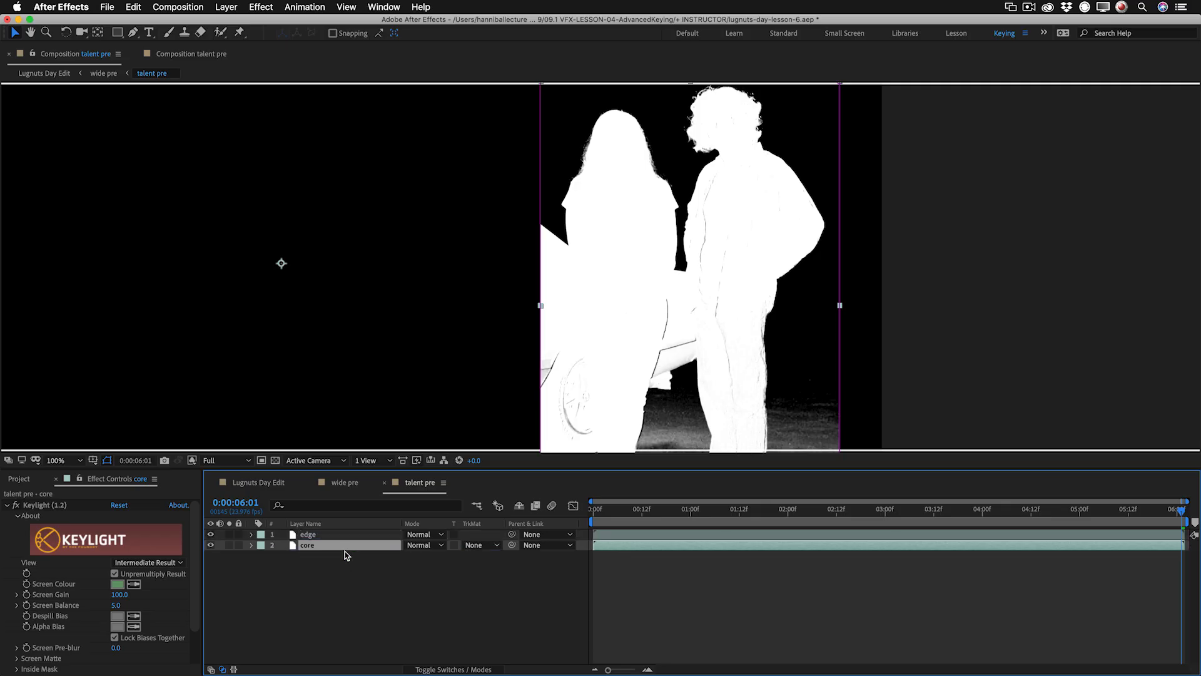
left_click(231, 544)
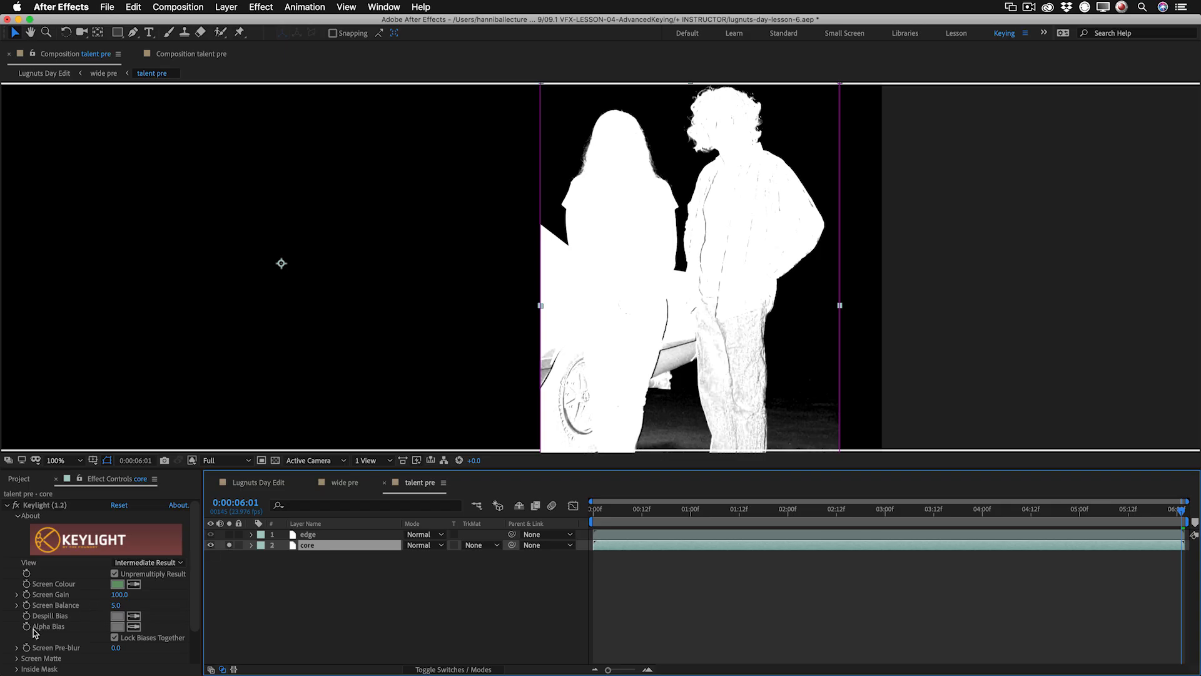
Try lowering Clip White to 23 in the Screen Matte of the core layer's Keylight.
left_click(17, 658)
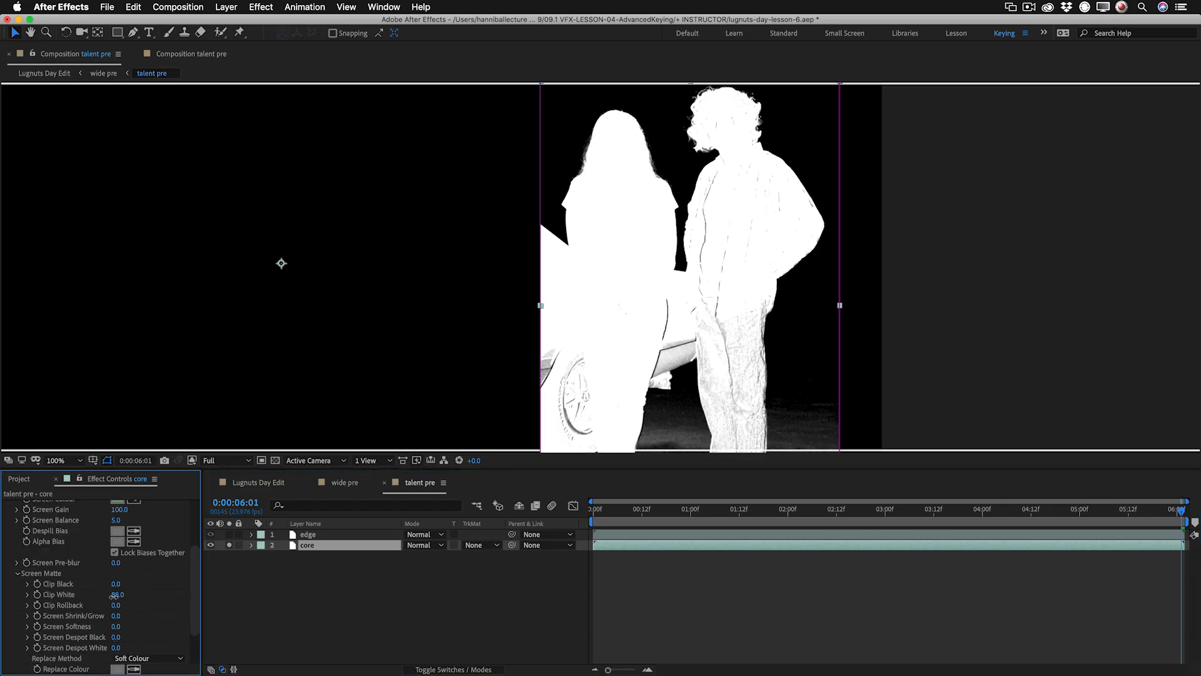
left_click_drag(114, 596, 108, 596)
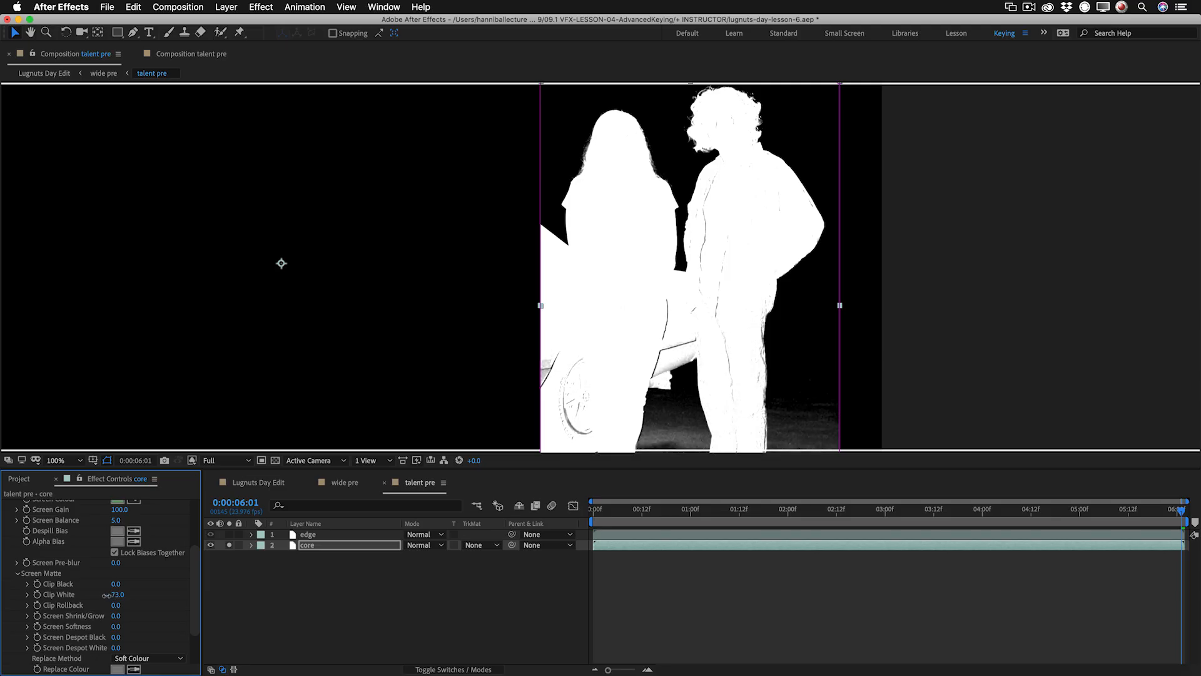
left_click_drag(100, 593, 73, 594)
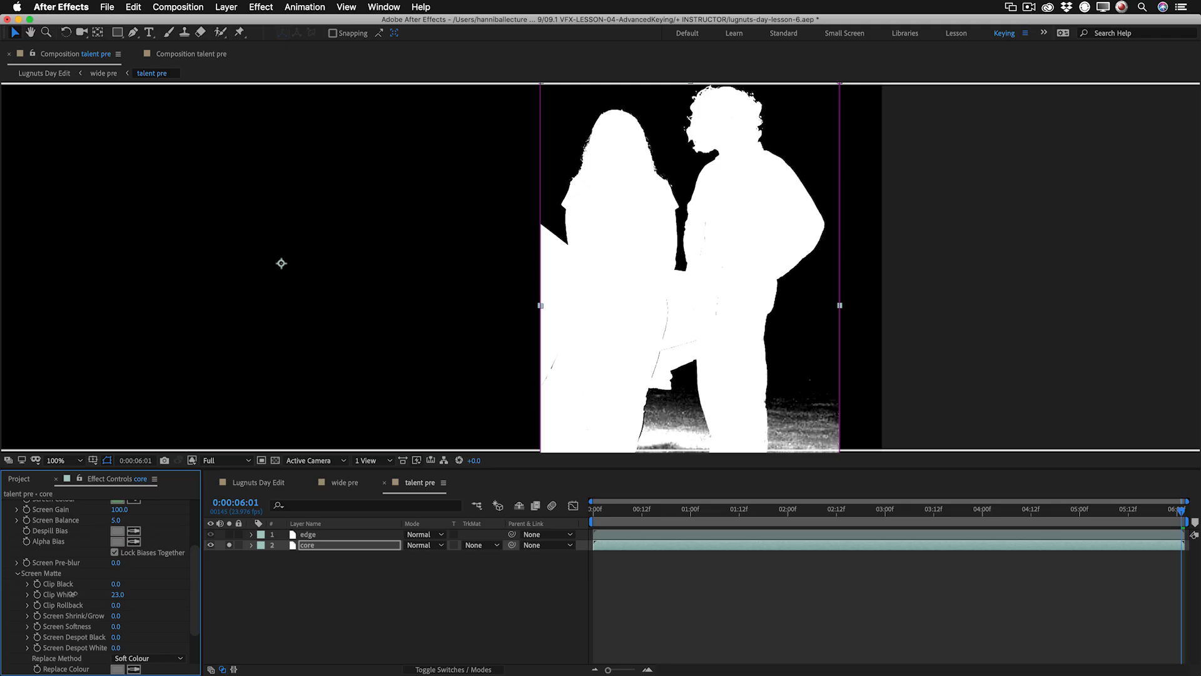
scroll(152, 568, "up", 5)
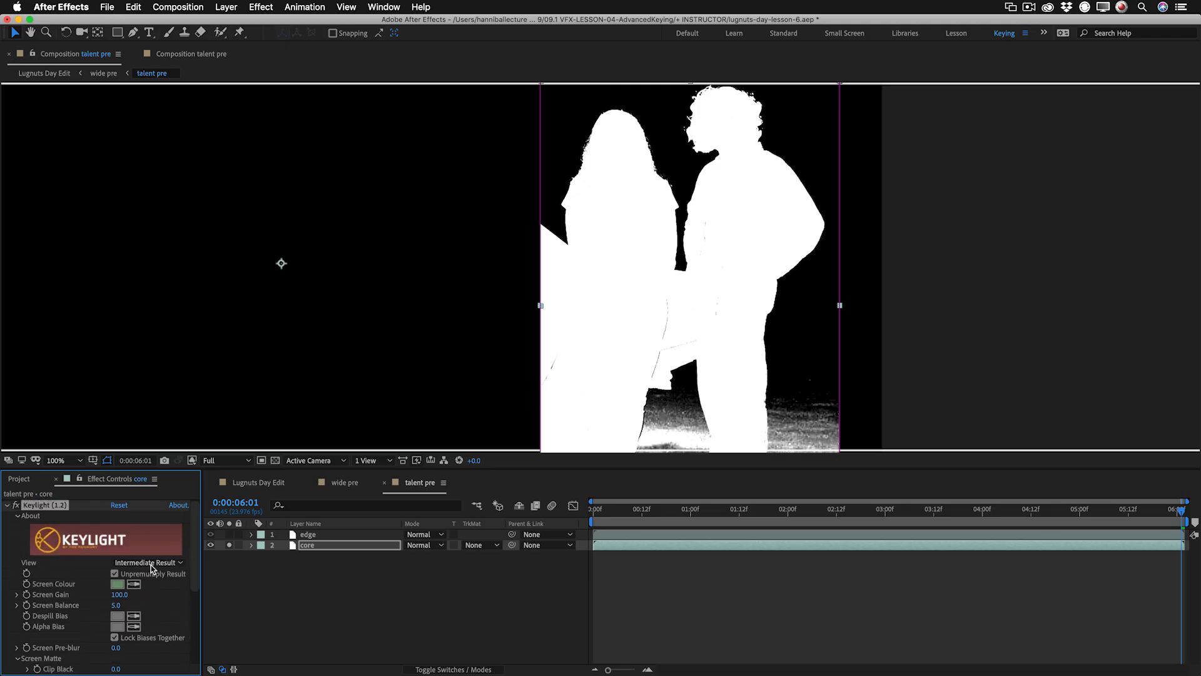
Reset Keylight on the core layer and sample the Screen Colour from the green floor beside the man's shoes in the unkeyed footage.
left_click(119, 504)
key("KP_Enter")
key("space")
left_click_drag(976, 316, 957, 244)
left_click(133, 583)
left_click(1027, 352)
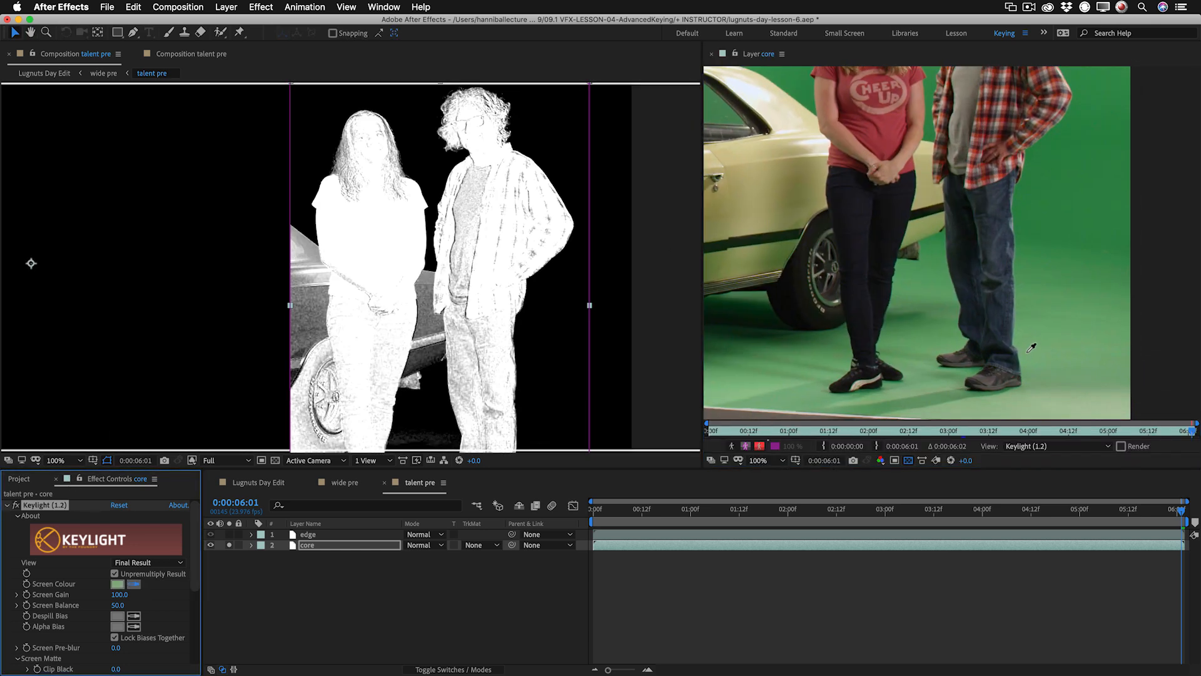
Set the core layer's Clip White to 60 and check the matte around the two people's legs and feet.
scroll(445, 324, "down", 2)
scroll(445, 324, "up", 2)
scroll(161, 624, "down", 3)
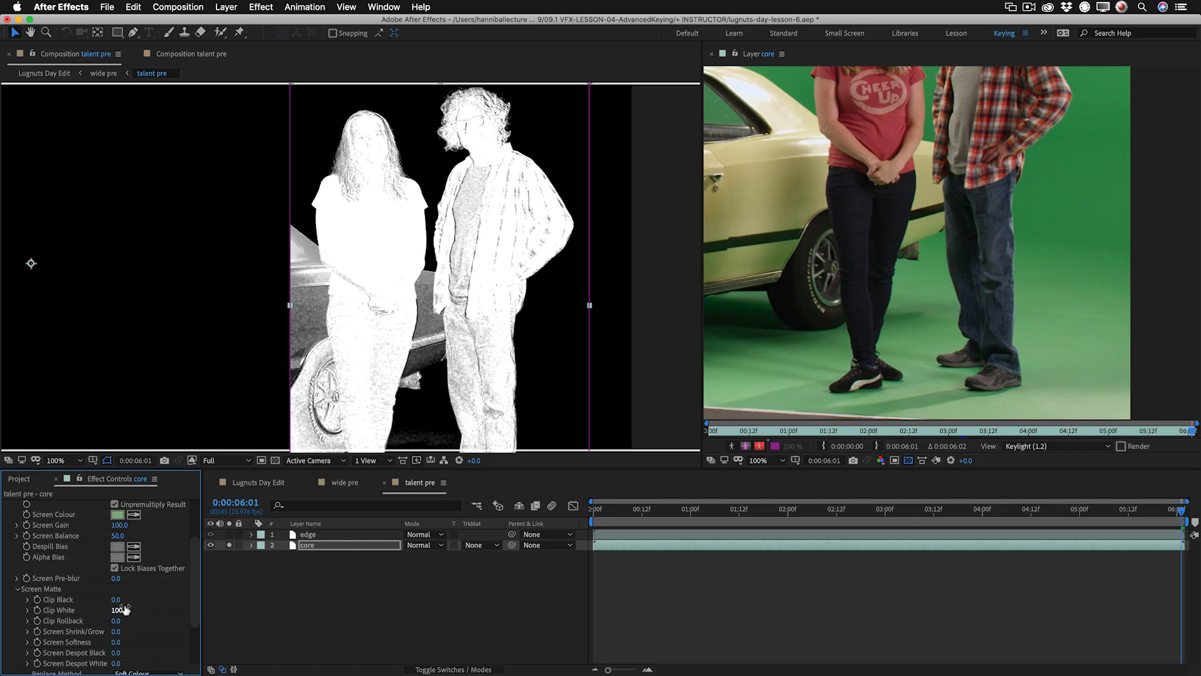
left_click_drag(116, 608, 94, 609)
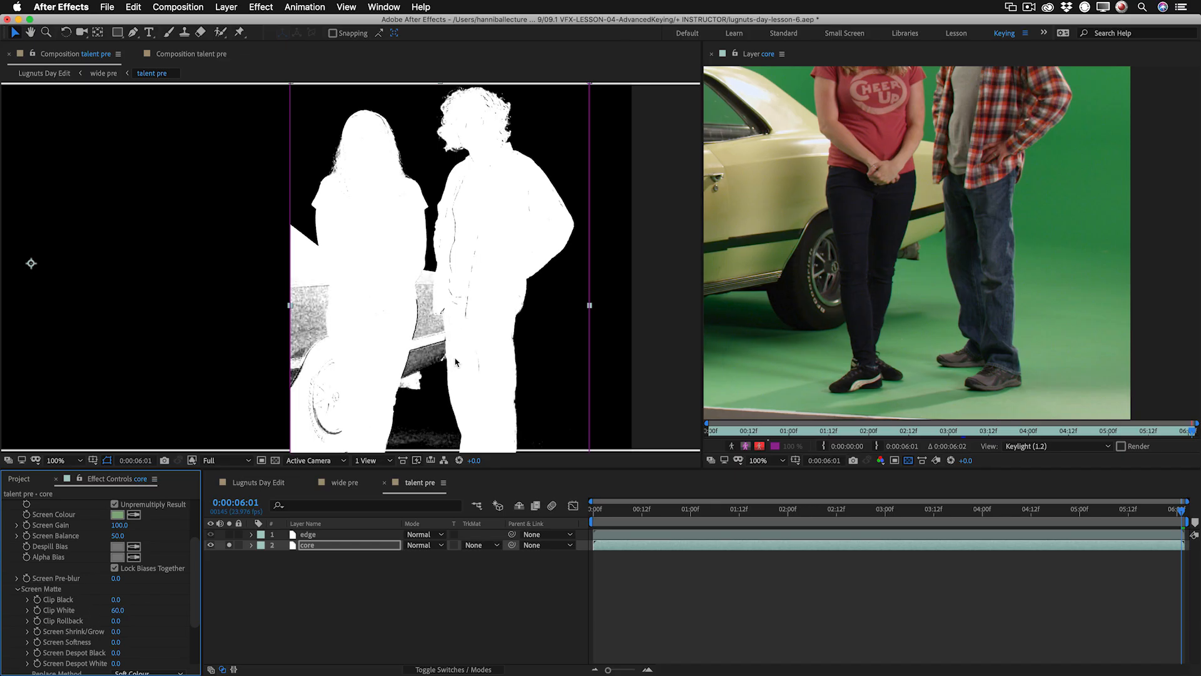
scroll(457, 360, "down", 1)
scroll(439, 420, "up", 1)
left_click_drag(440, 424, 503, 327)
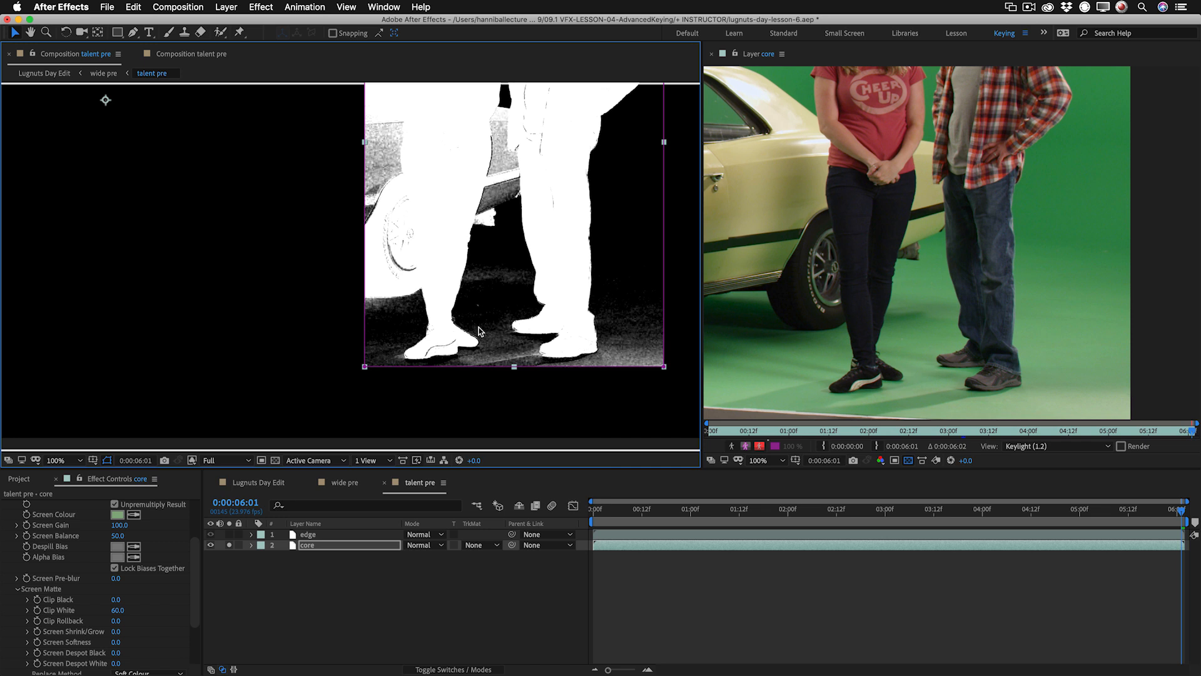
key("h")
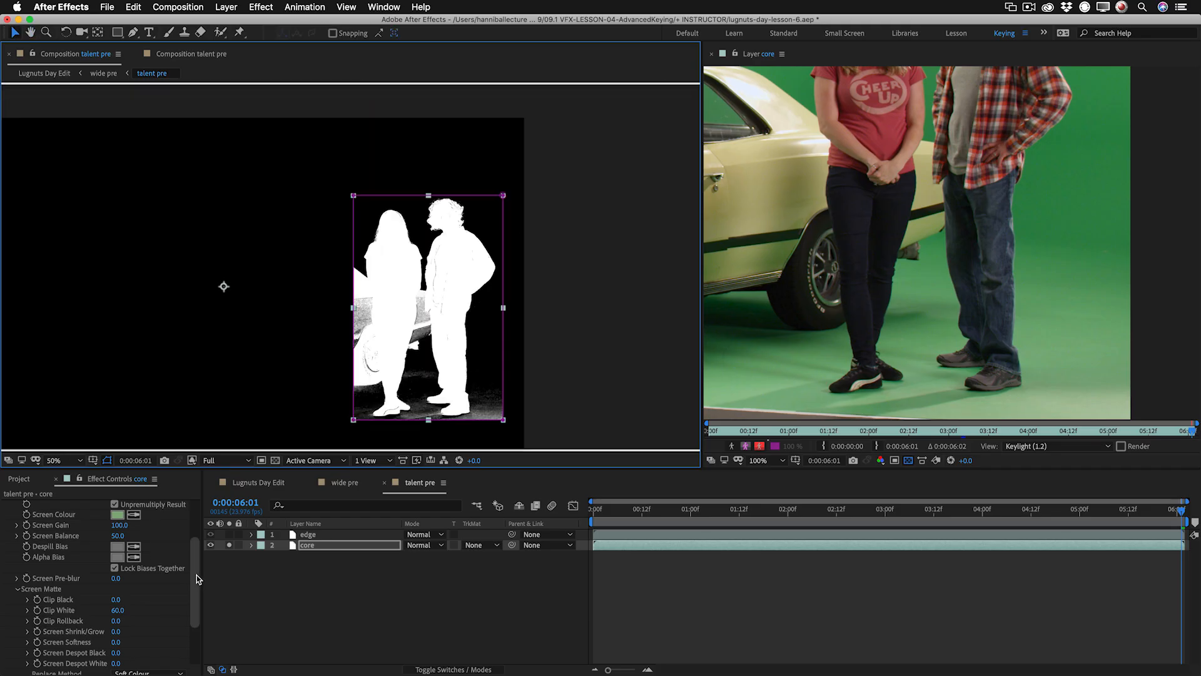
left_click_drag(197, 575, 197, 497)
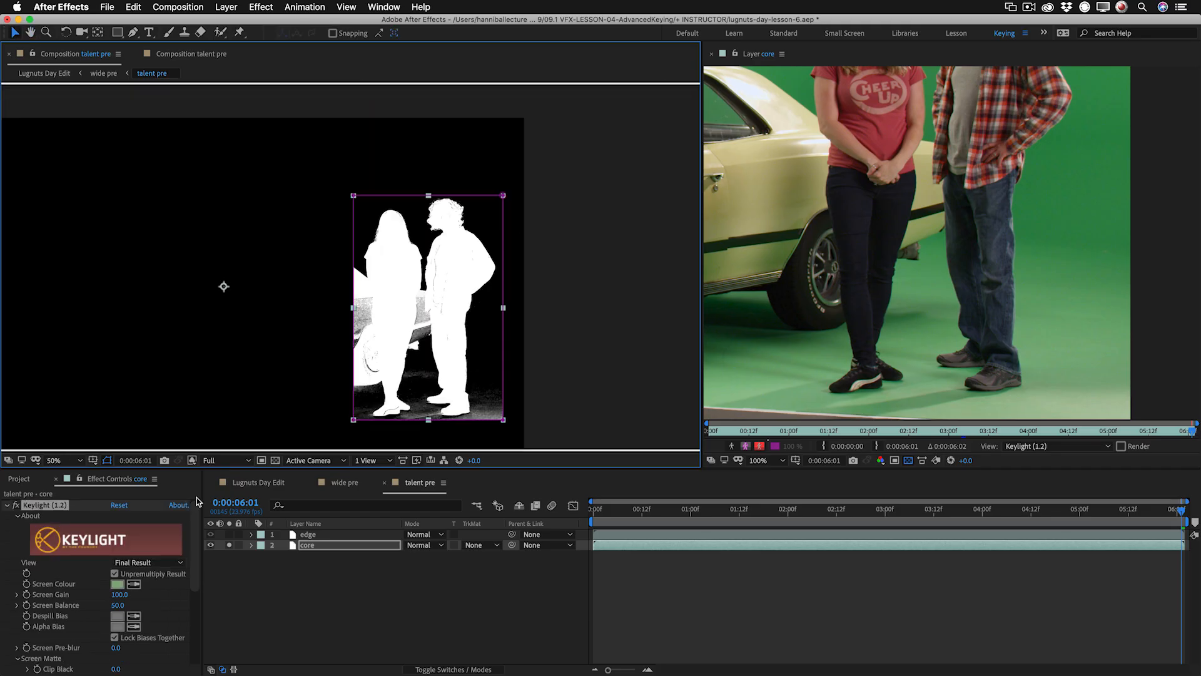
Set the core layer's Keylight view to Intermediate Result and compare the colour and alpha displays.
left_click(343, 545)
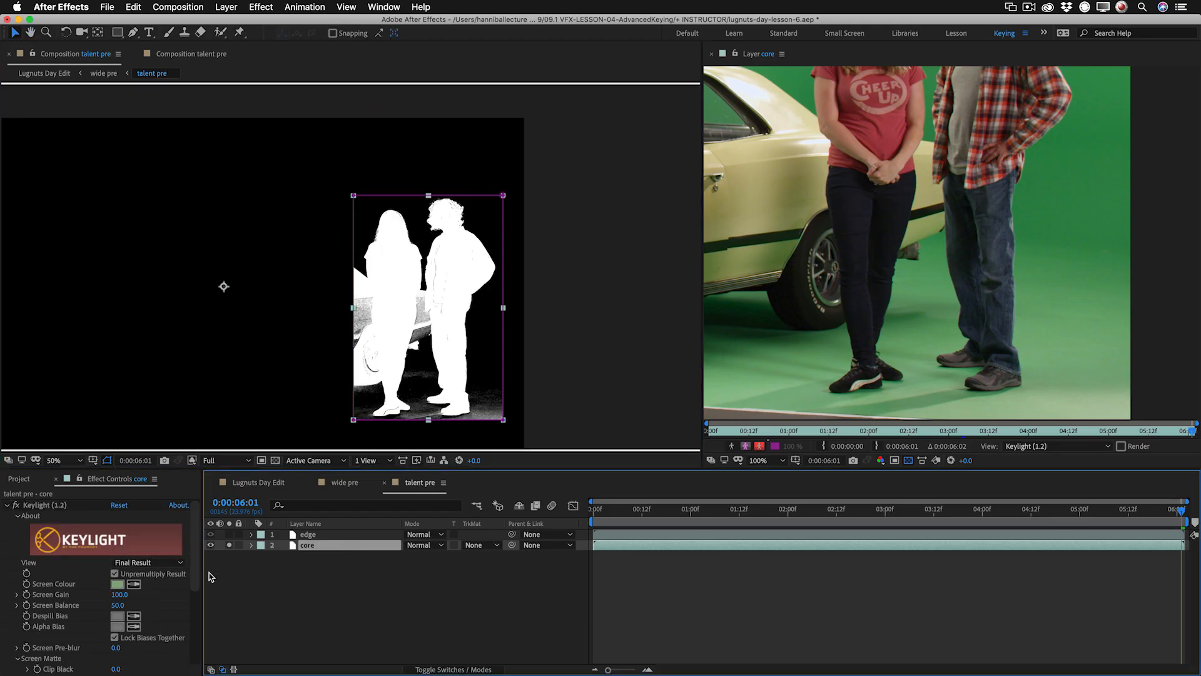
left_click(152, 561)
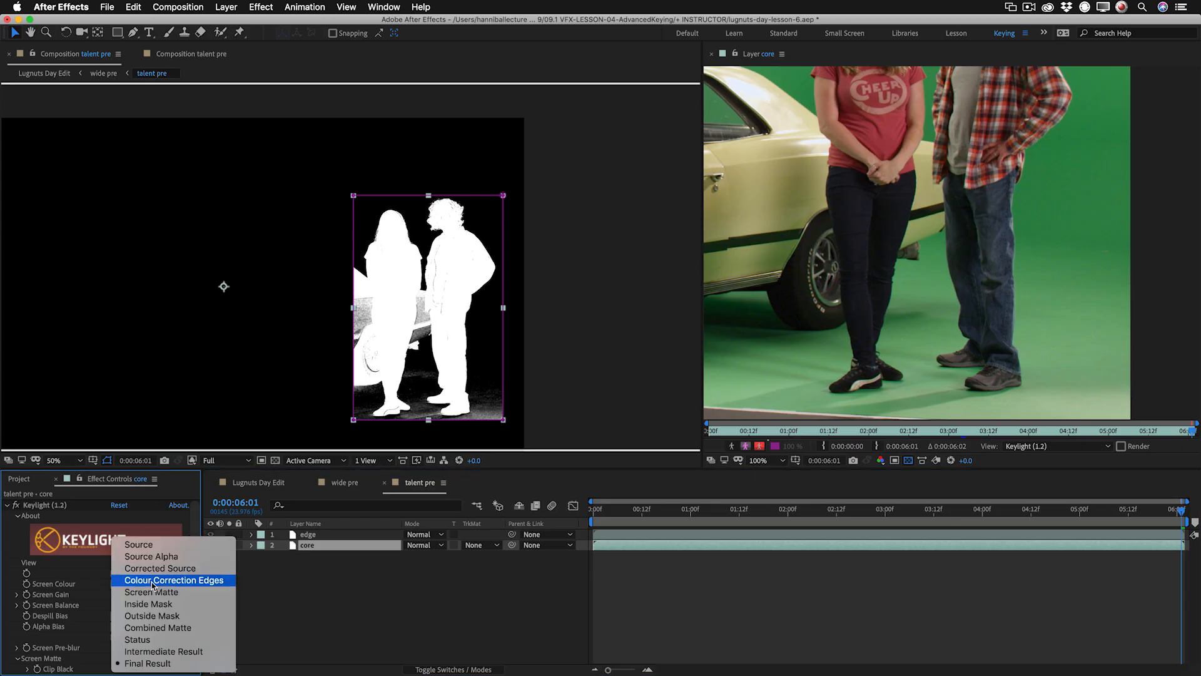
left_click(163, 651)
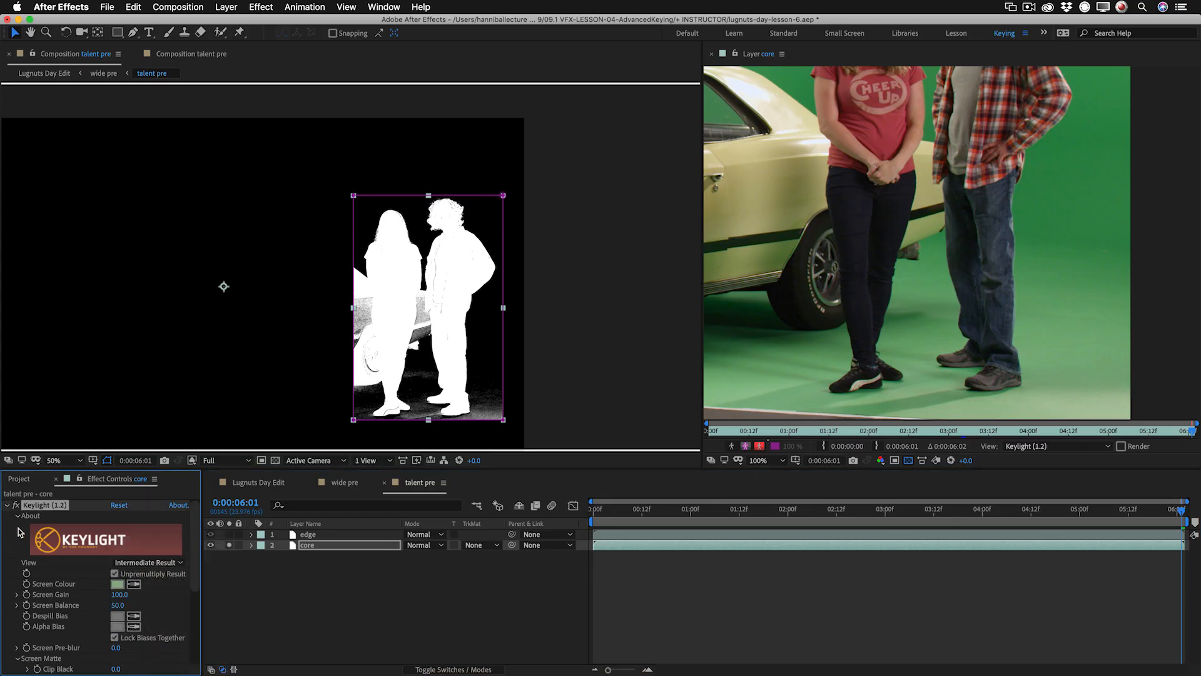
key("alt+4")
key("period")
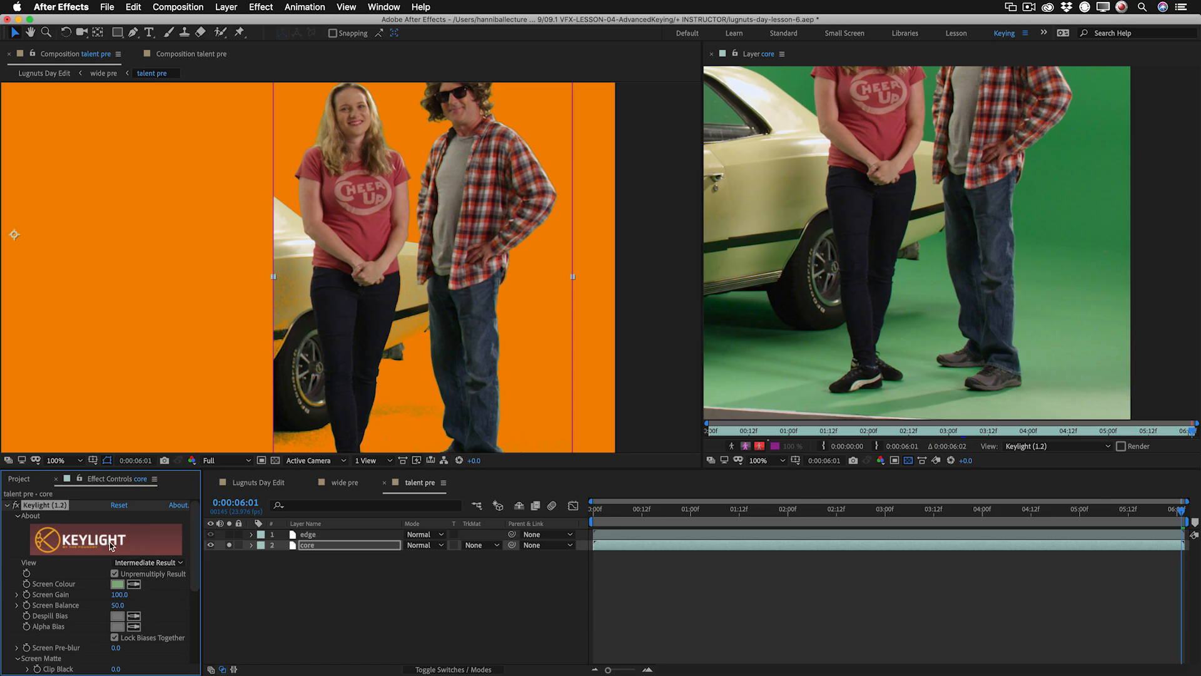
key("alt+4")
Add a Simple Choker named spread to the core layer with Choke Matte at -2.40.
left_click(7, 505)
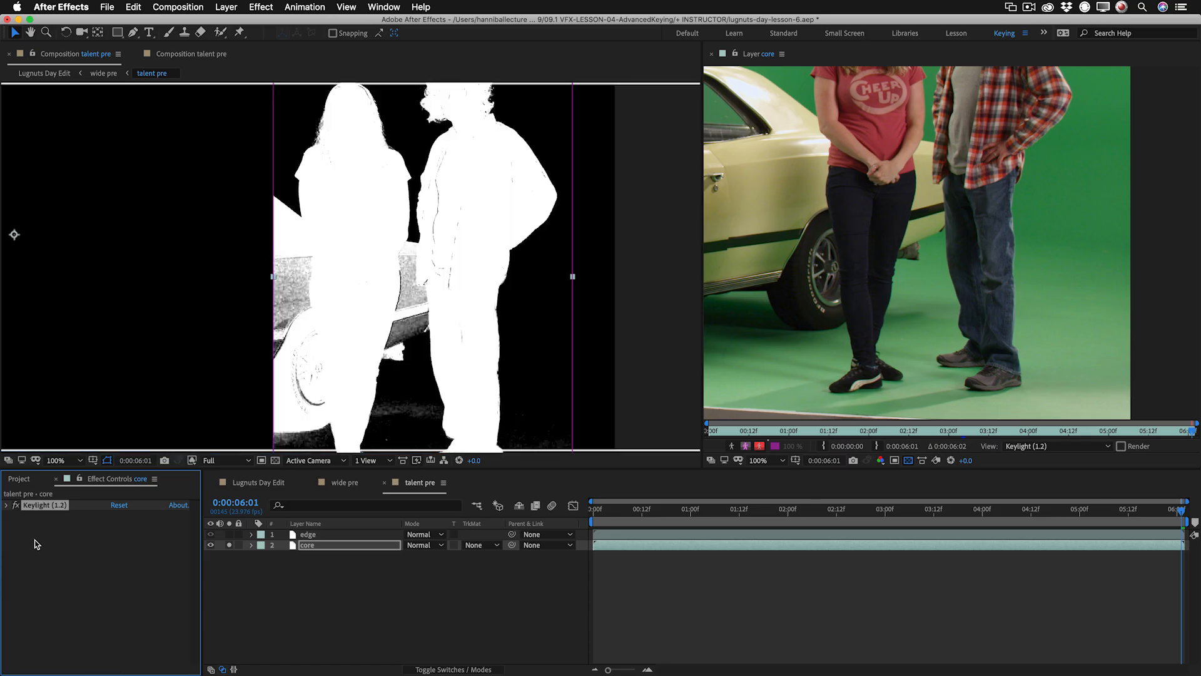
right_click(38, 542)
mouse_move(63, 546)
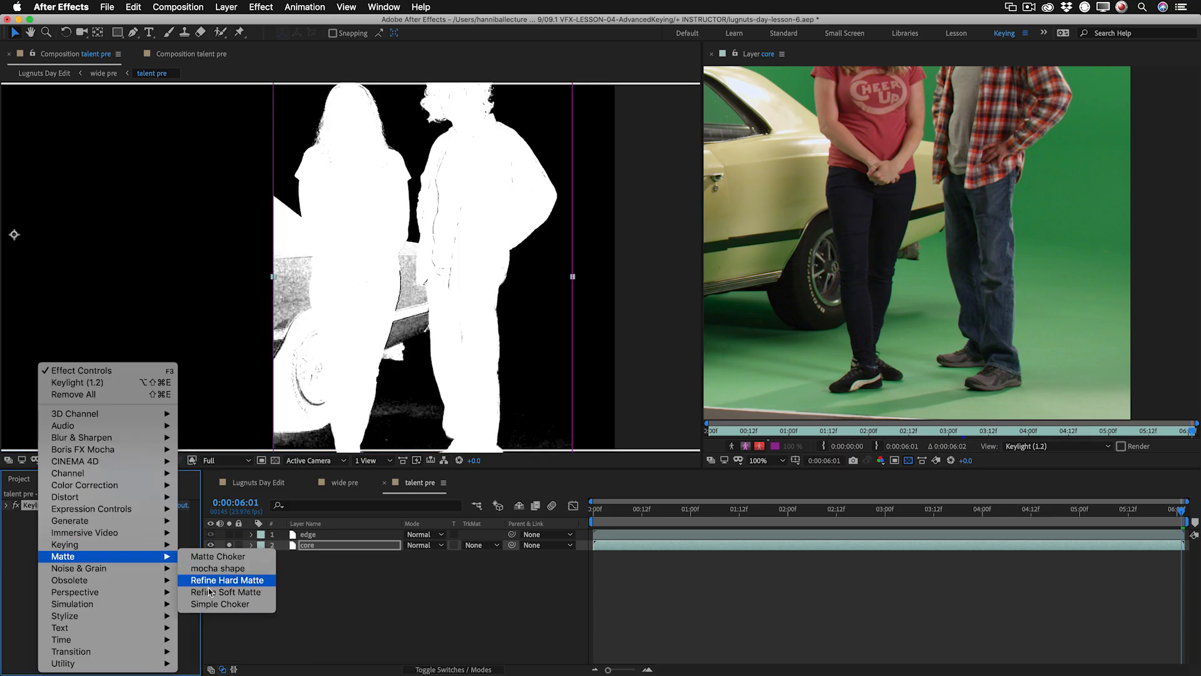
left_click(213, 604)
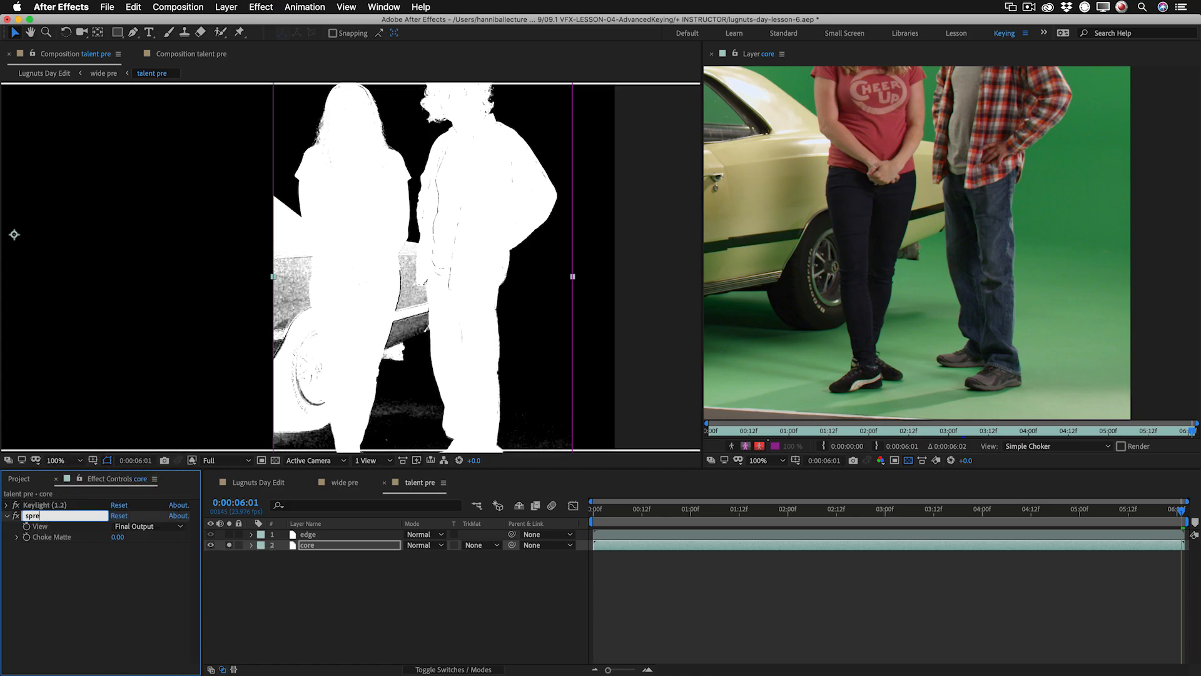
key("Return")
left_click_drag(117, 536, 102, 539)
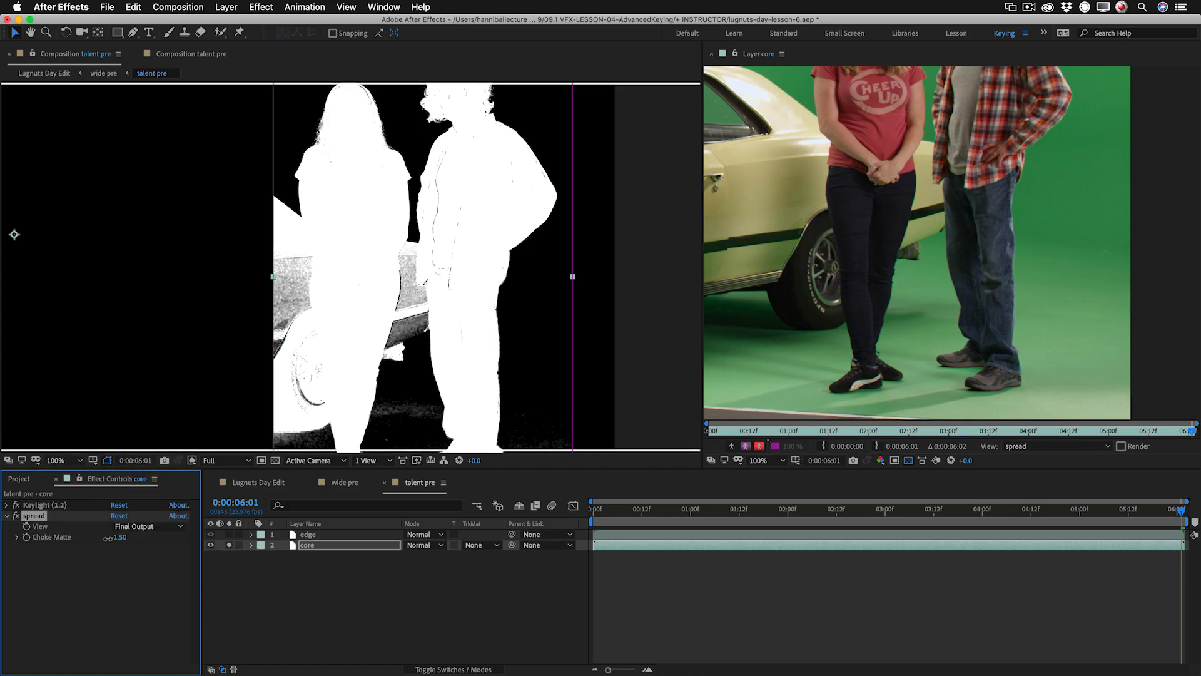
Add a second Simple Choker named choke to the core layer with Choke Matte at 10.50.
right_click(35, 575)
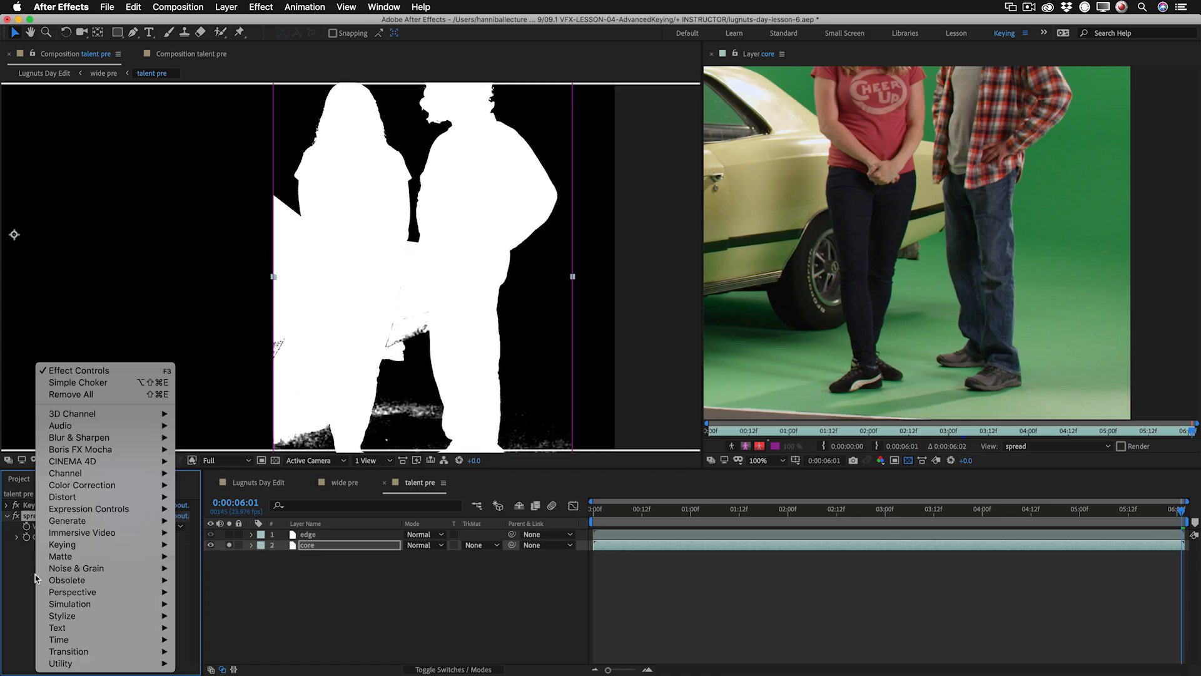
left_click(106, 381)
key("Return")
type("choke")
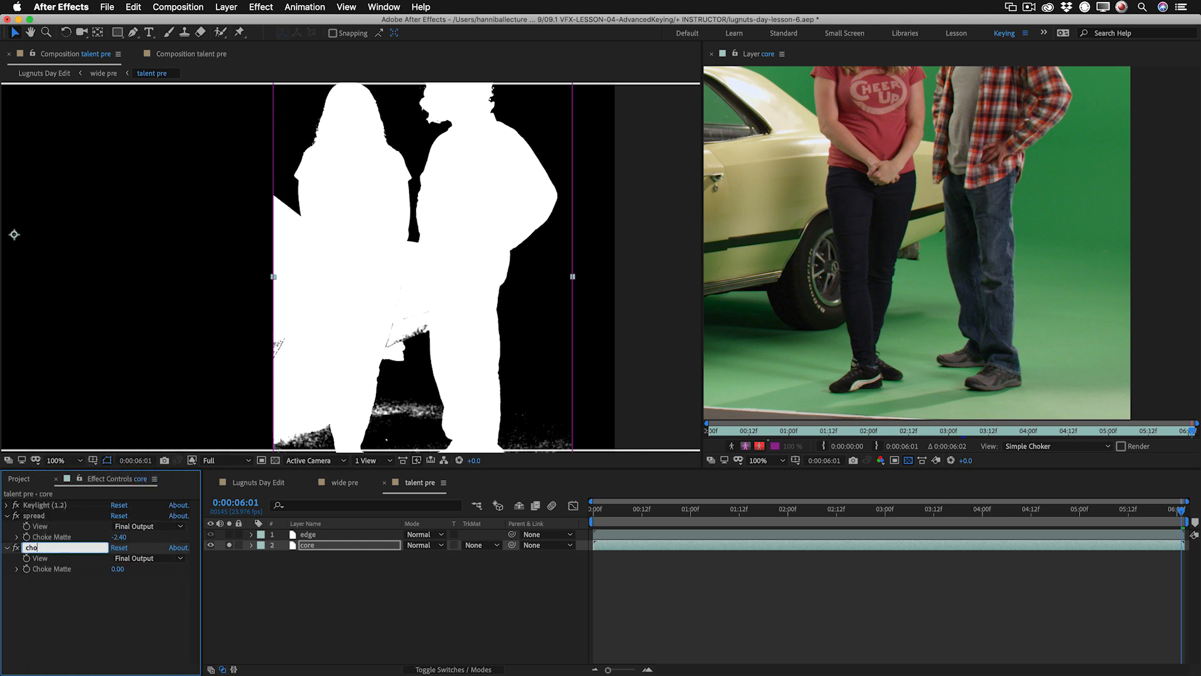
key("Return")
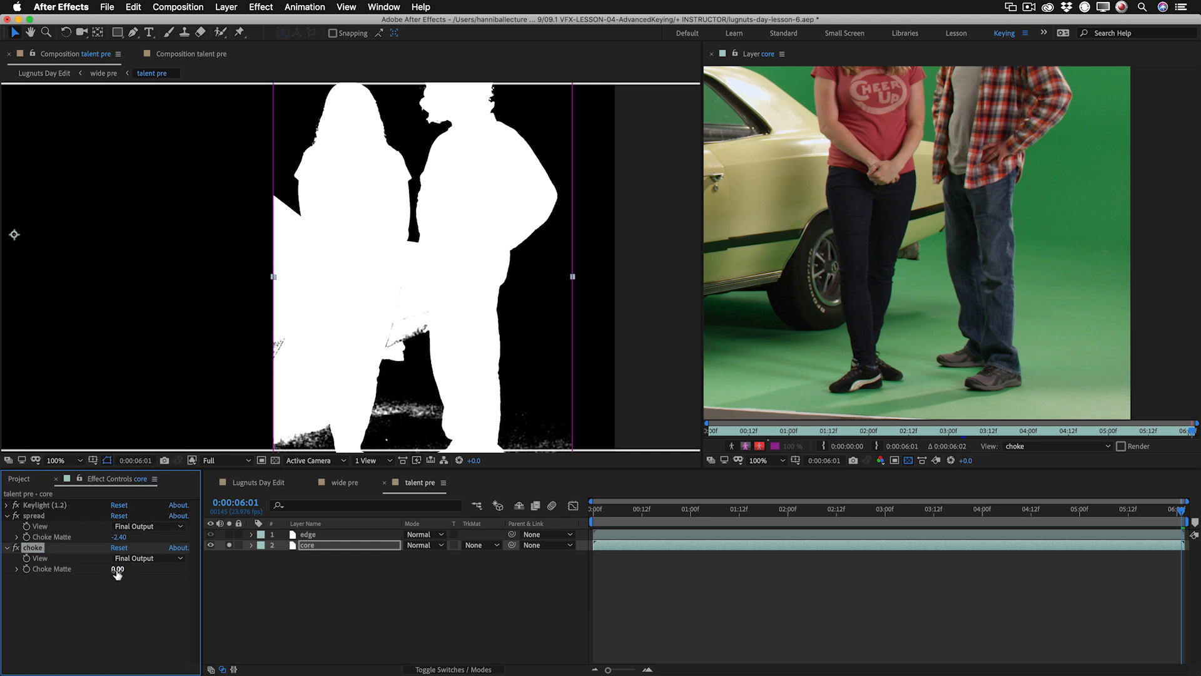
left_click_drag(116, 568, 175, 564)
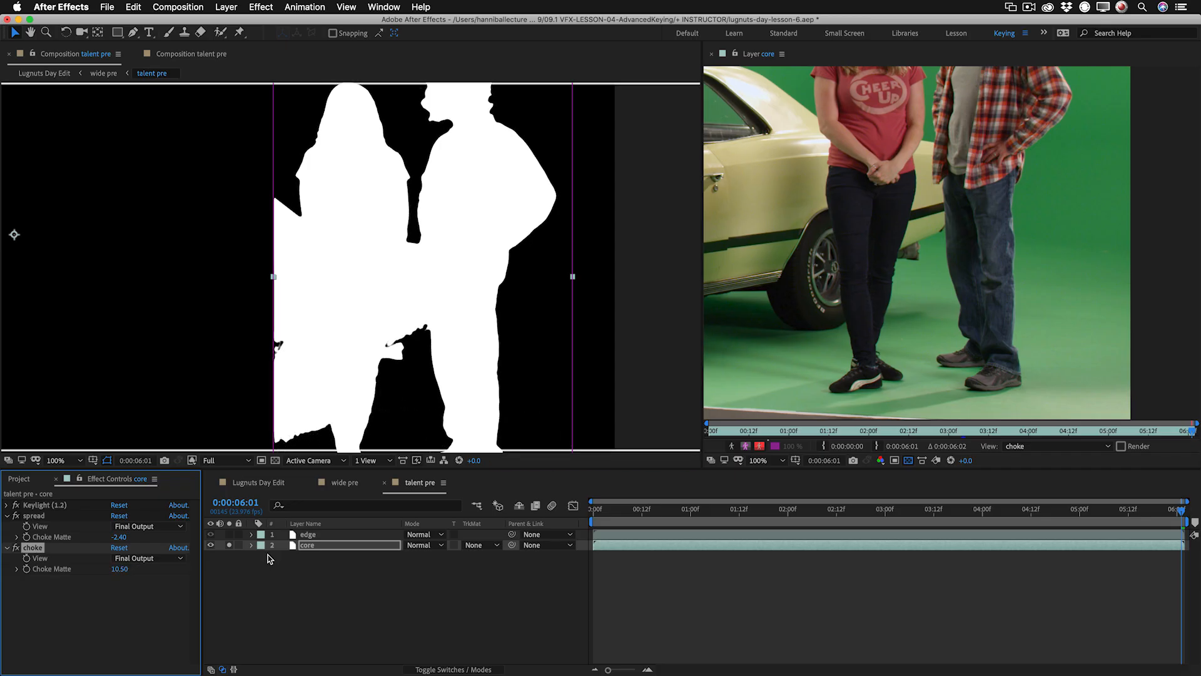
Turn off the core layer's solo and compare the talent's combined key with core shown and hidden.
left_click(230, 546)
left_click(229, 545)
left_click(231, 546)
left_click(230, 546)
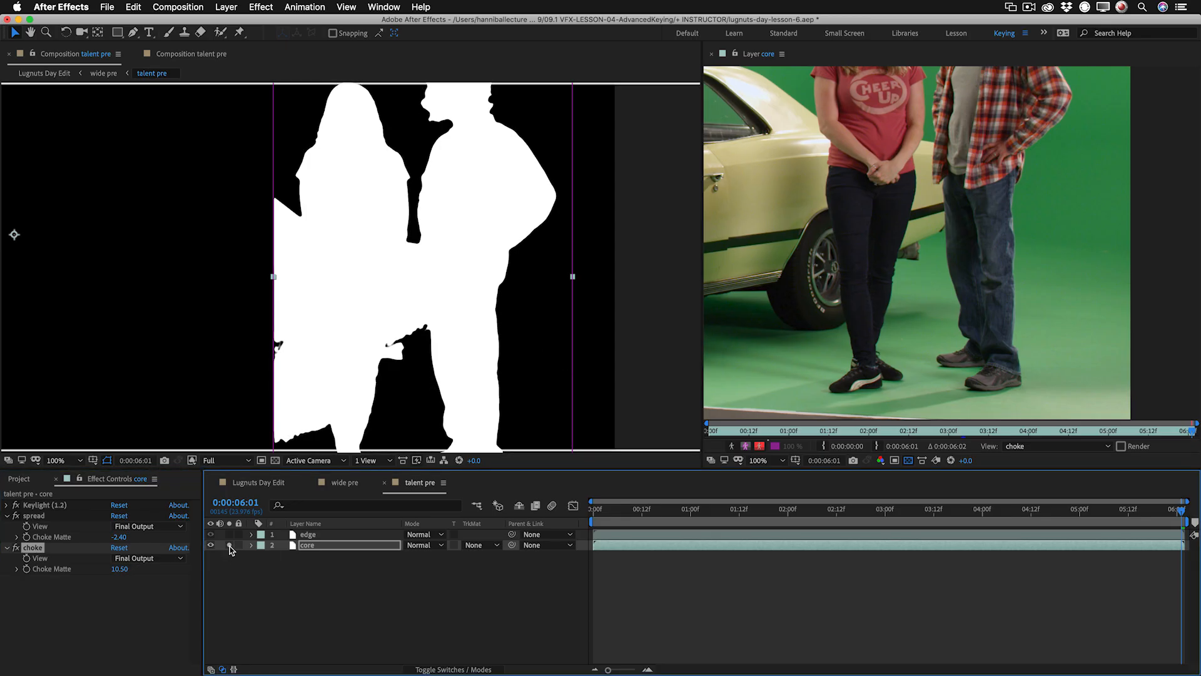
left_click(230, 546)
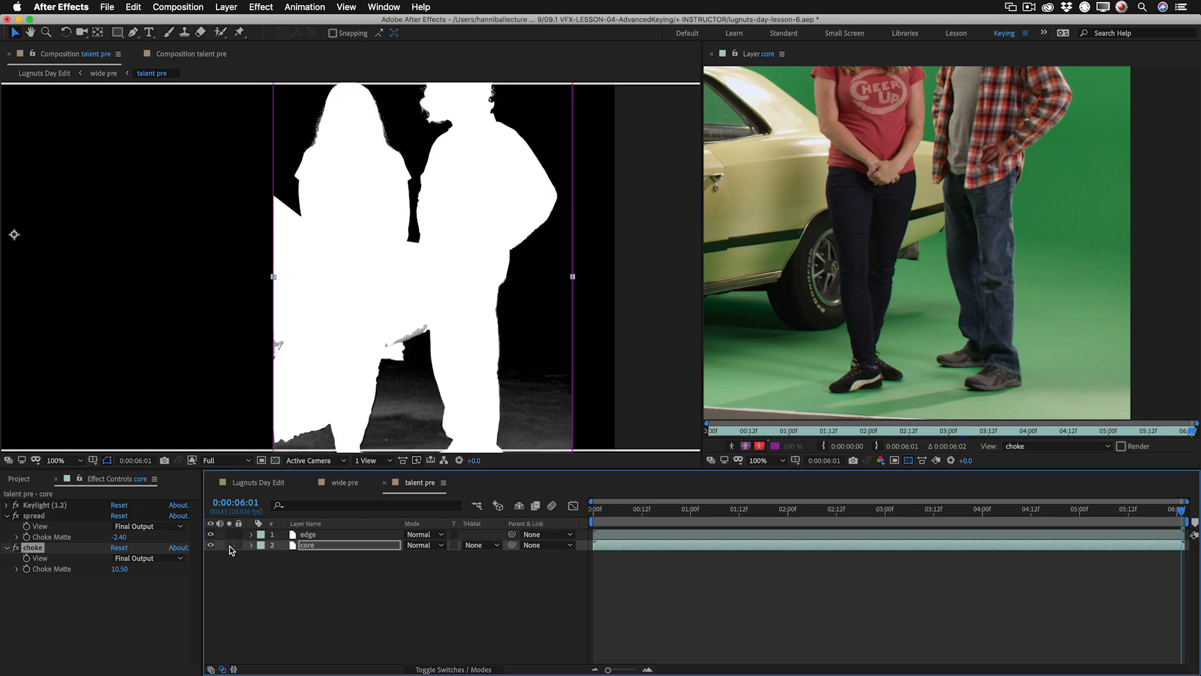
key("h")
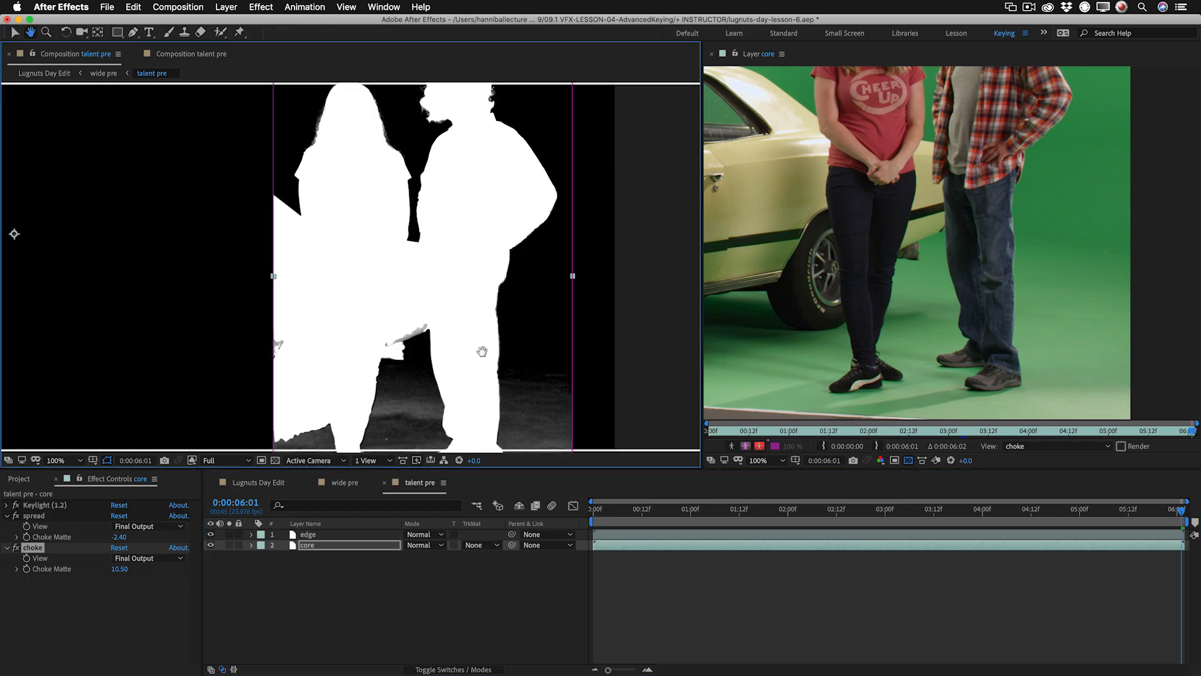
left_click_drag(481, 394, 483, 302)
key("v")
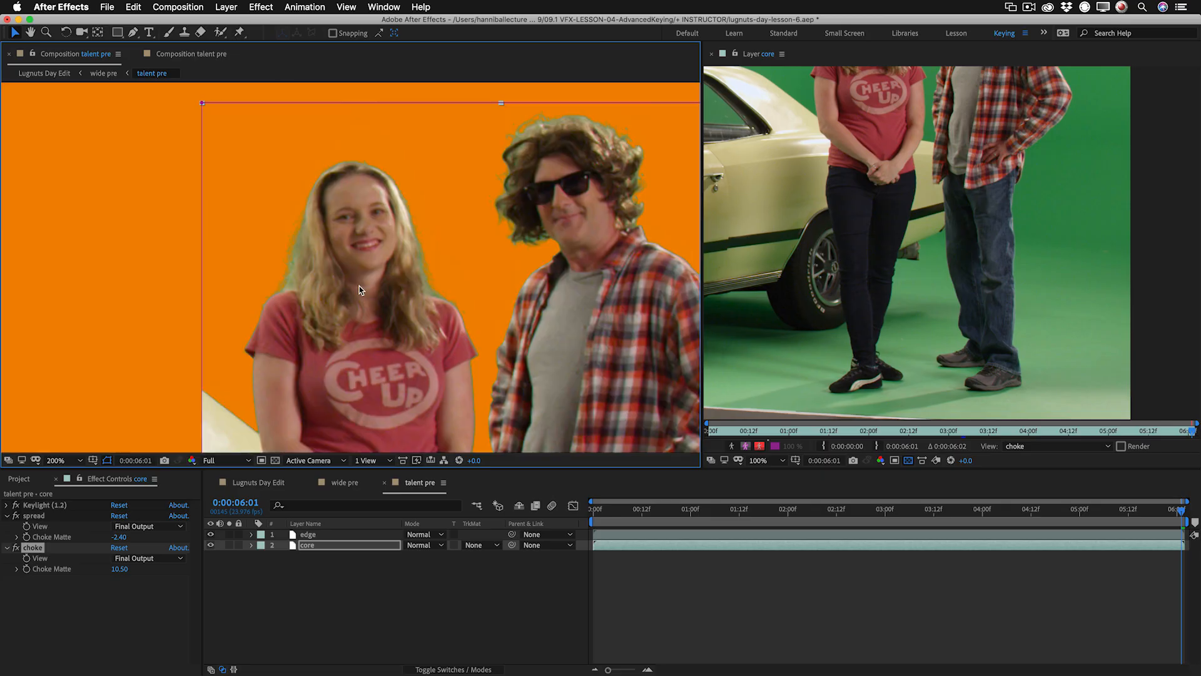
left_click(211, 545)
left_click(210, 545)
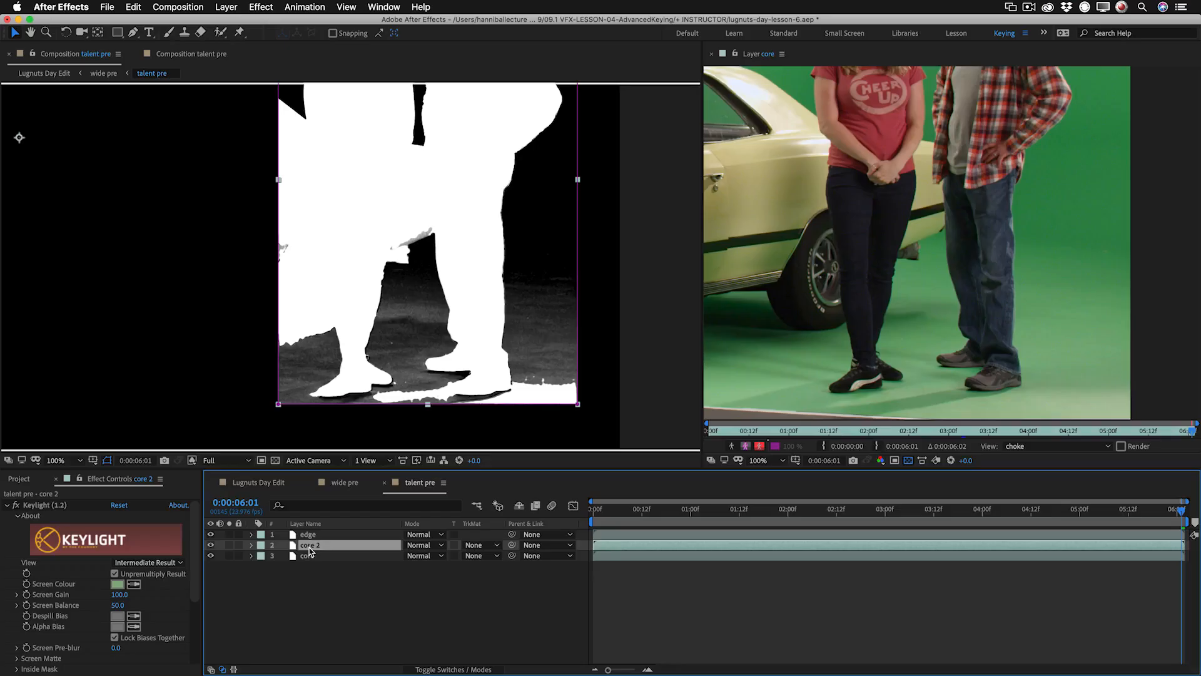
Duplicate the core layer as garbage, then move it above edge and solo it.
key("Return")
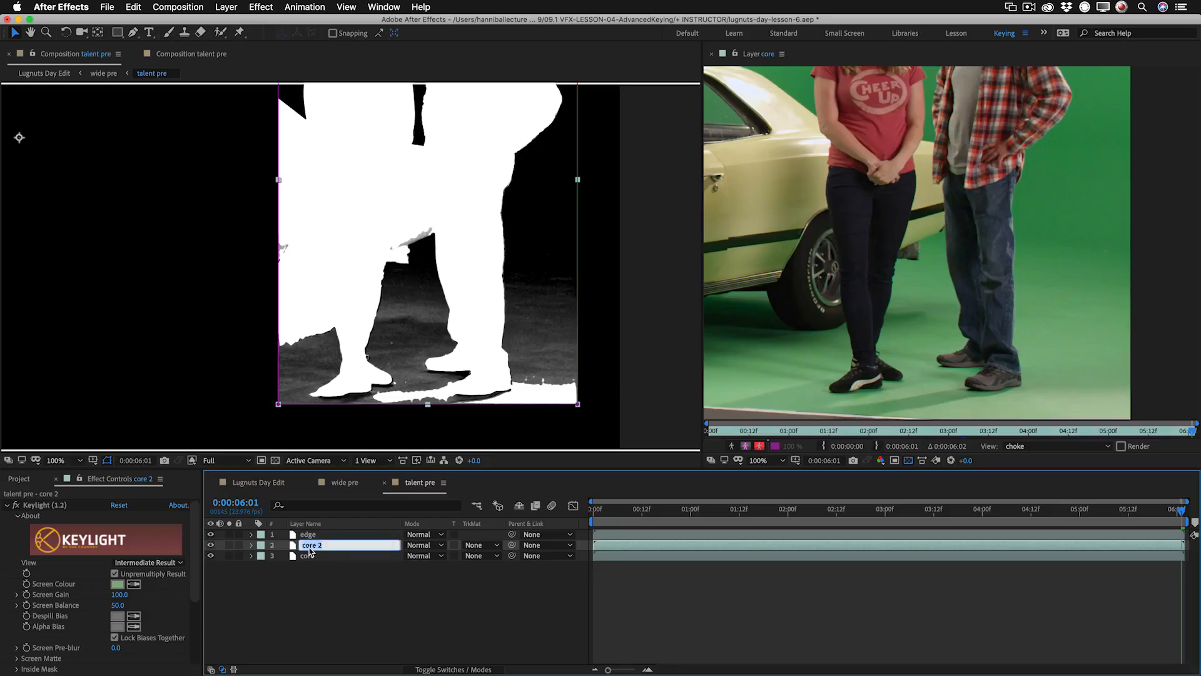
type("garbage")
key("Return")
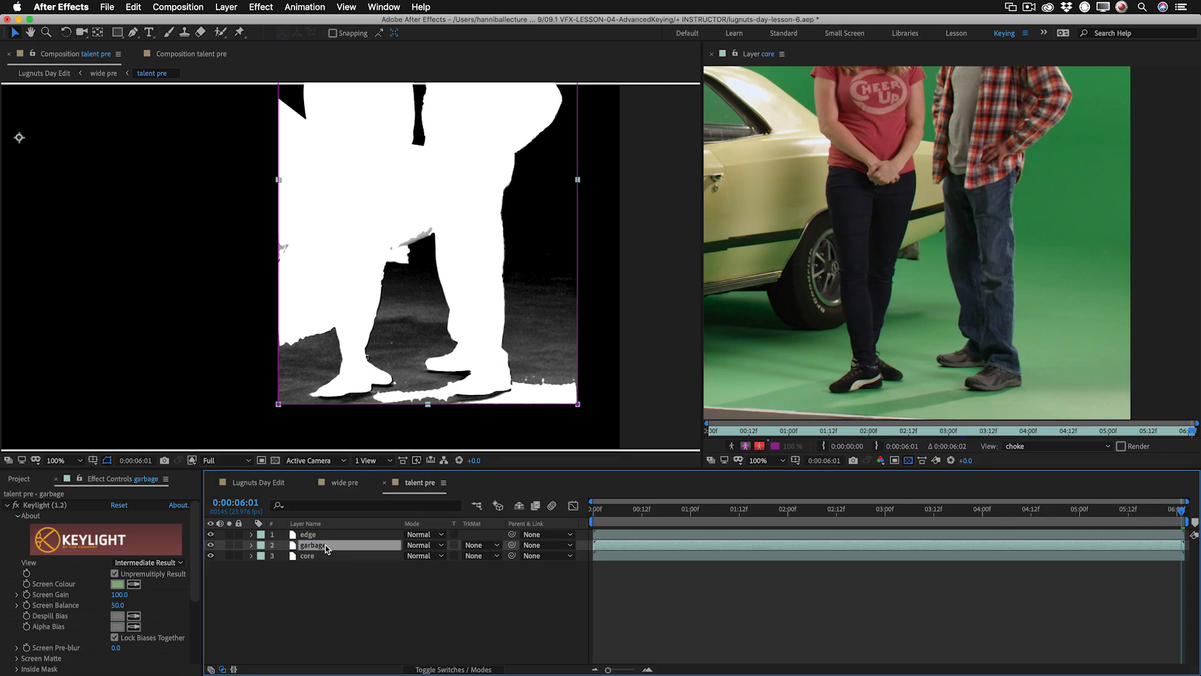
left_click_drag(328, 548, 326, 535)
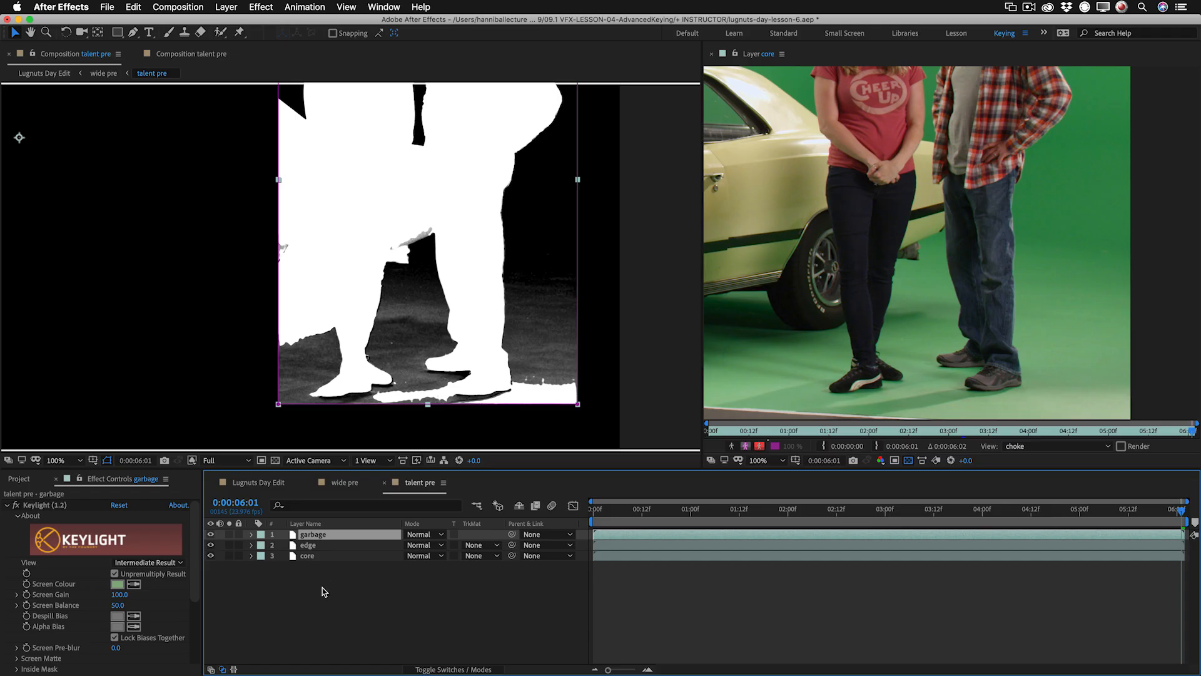
left_click(230, 534)
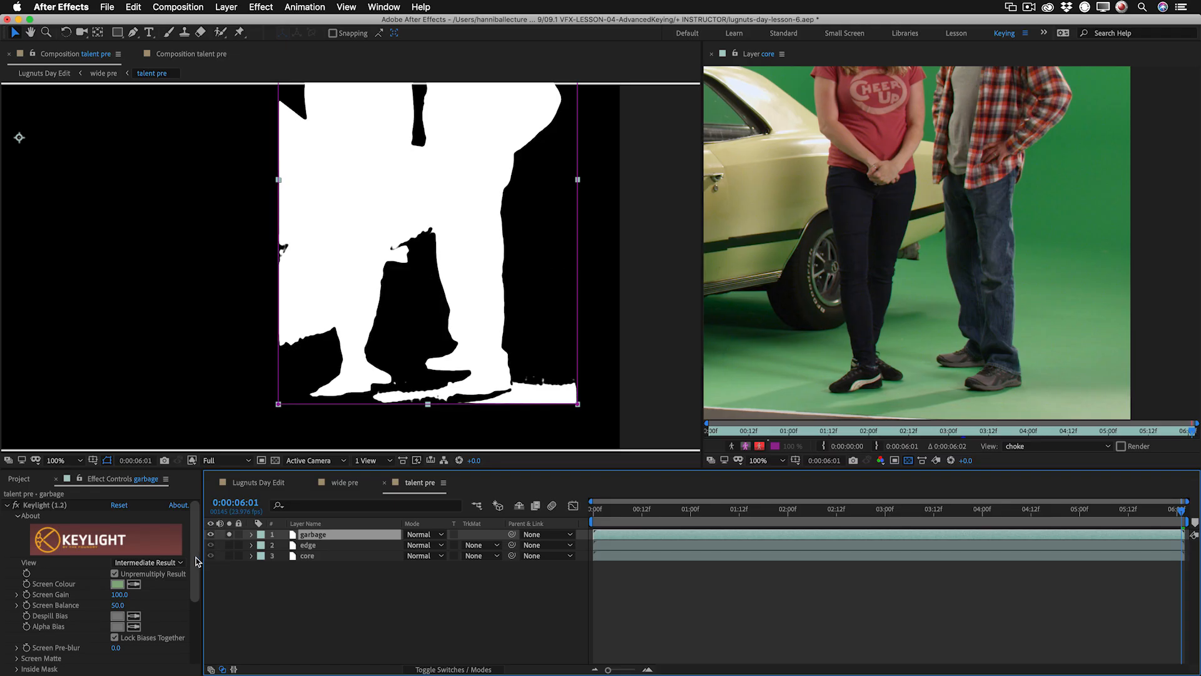
On the garbage layer, set Keylight's Screen Matte Clip Black to 47.0 and delete the choke effect.
scroll(196, 642, "down", 5)
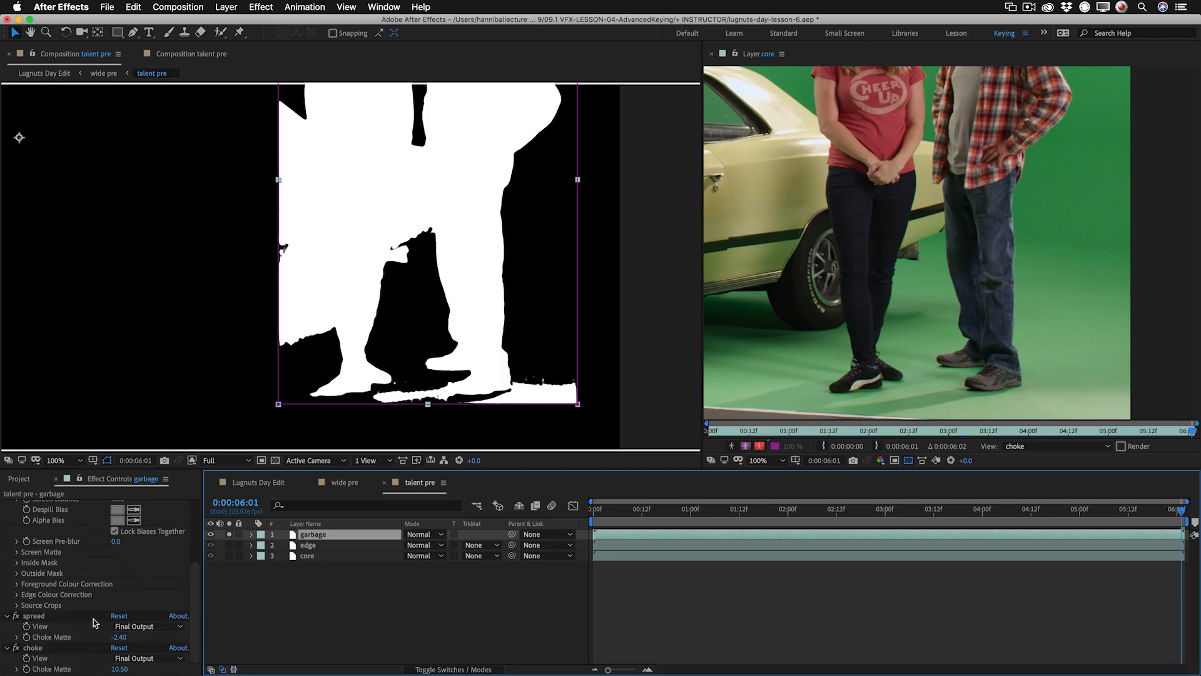
left_click(17, 551)
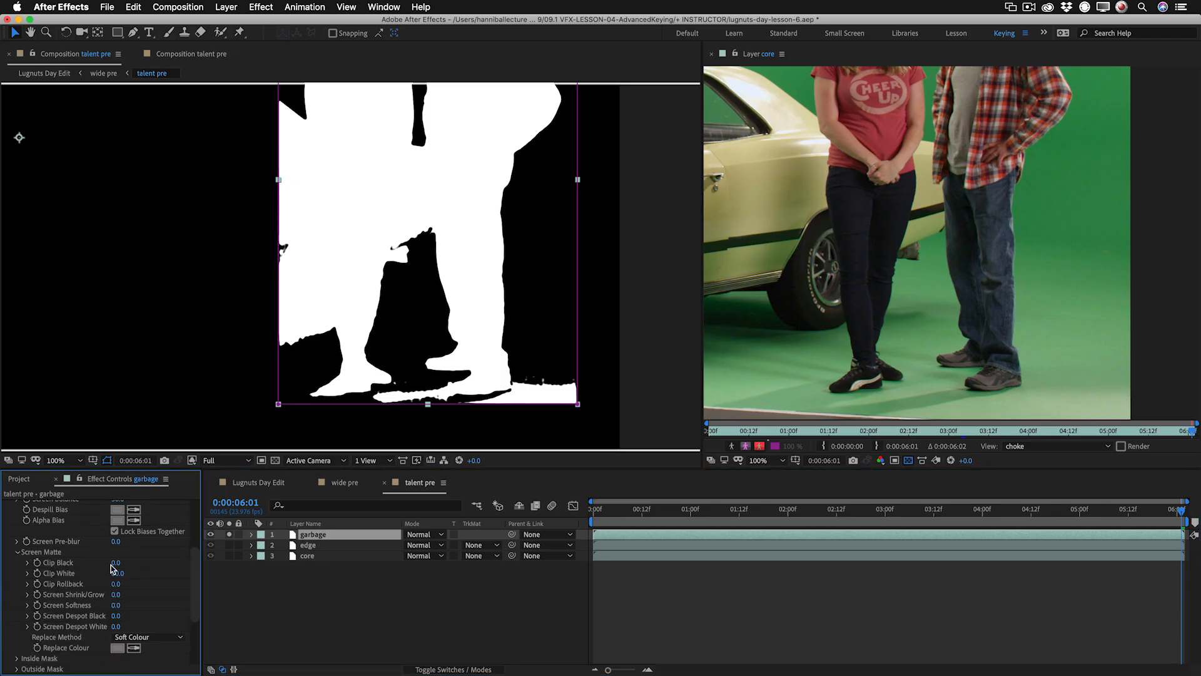
left_click_drag(115, 567, 137, 563)
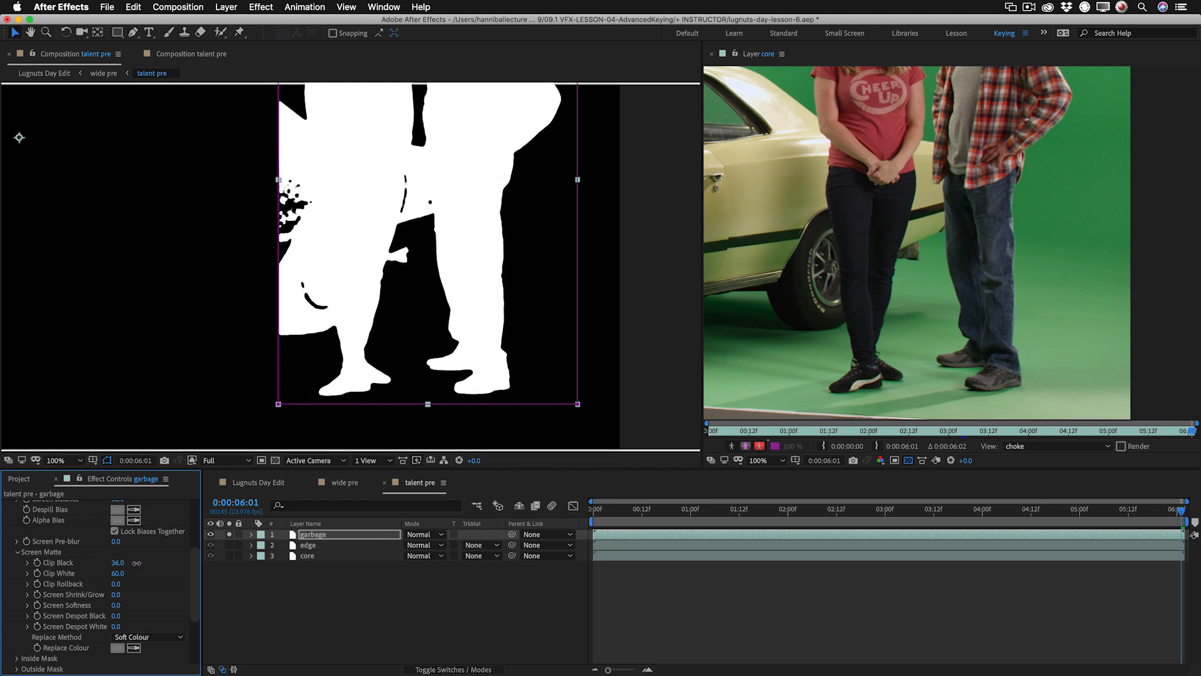
scroll(100, 601, "down", 5)
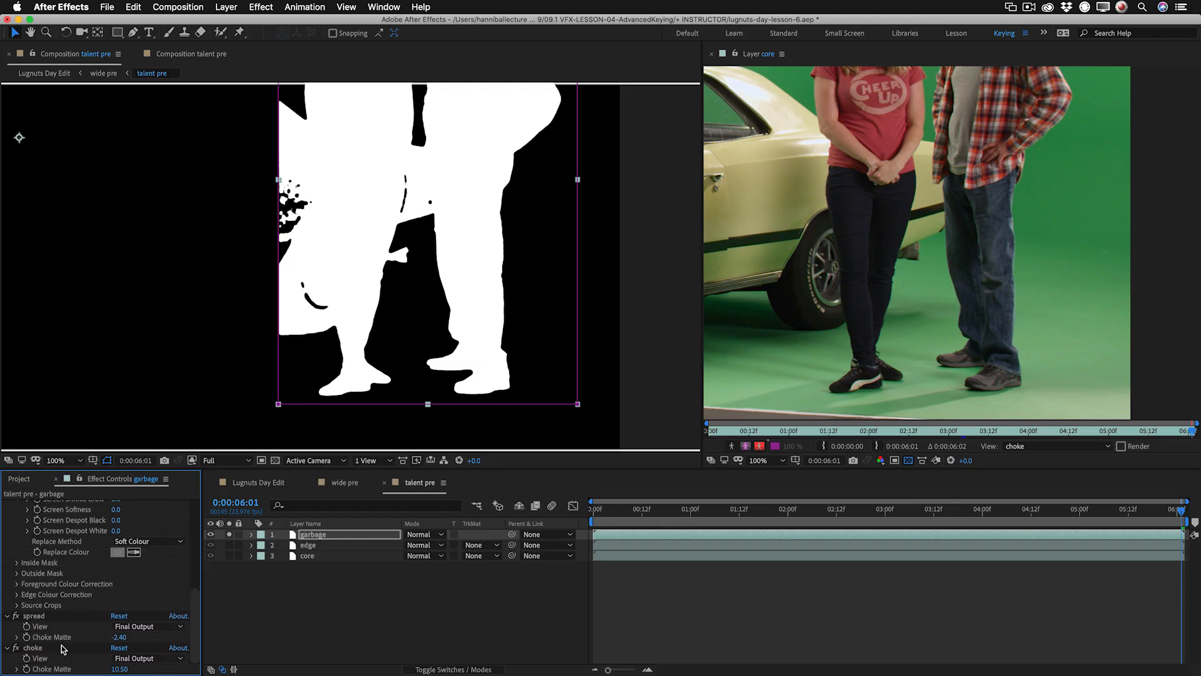
left_click(43, 649)
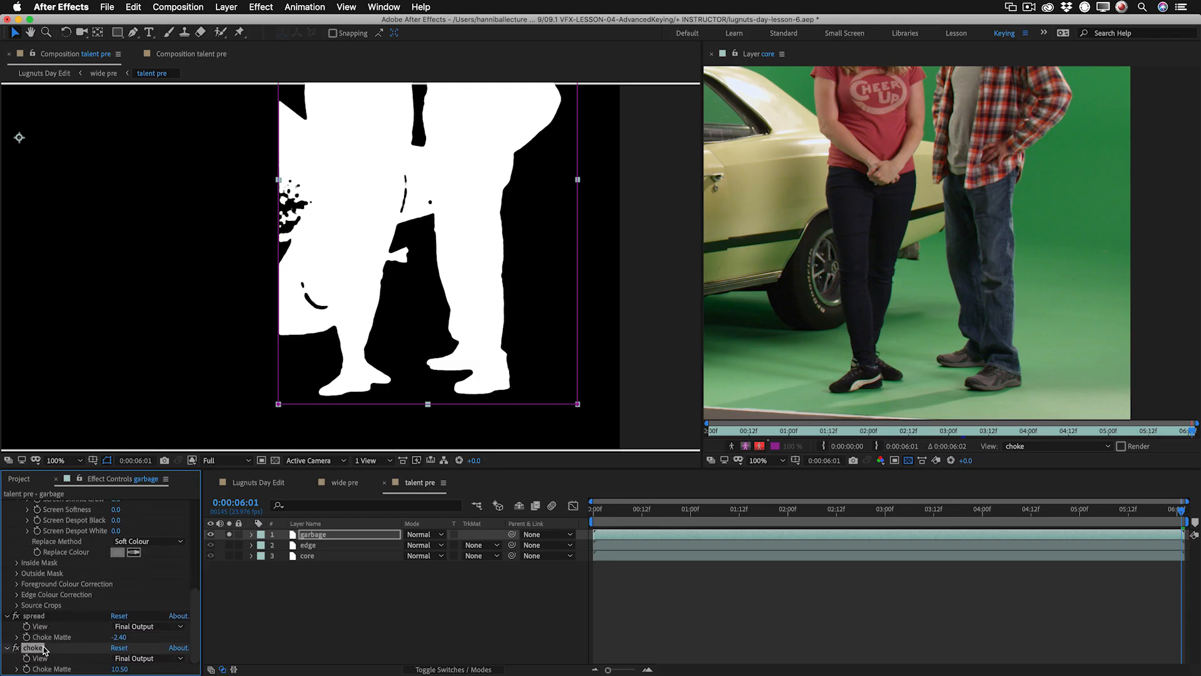
key("Delete")
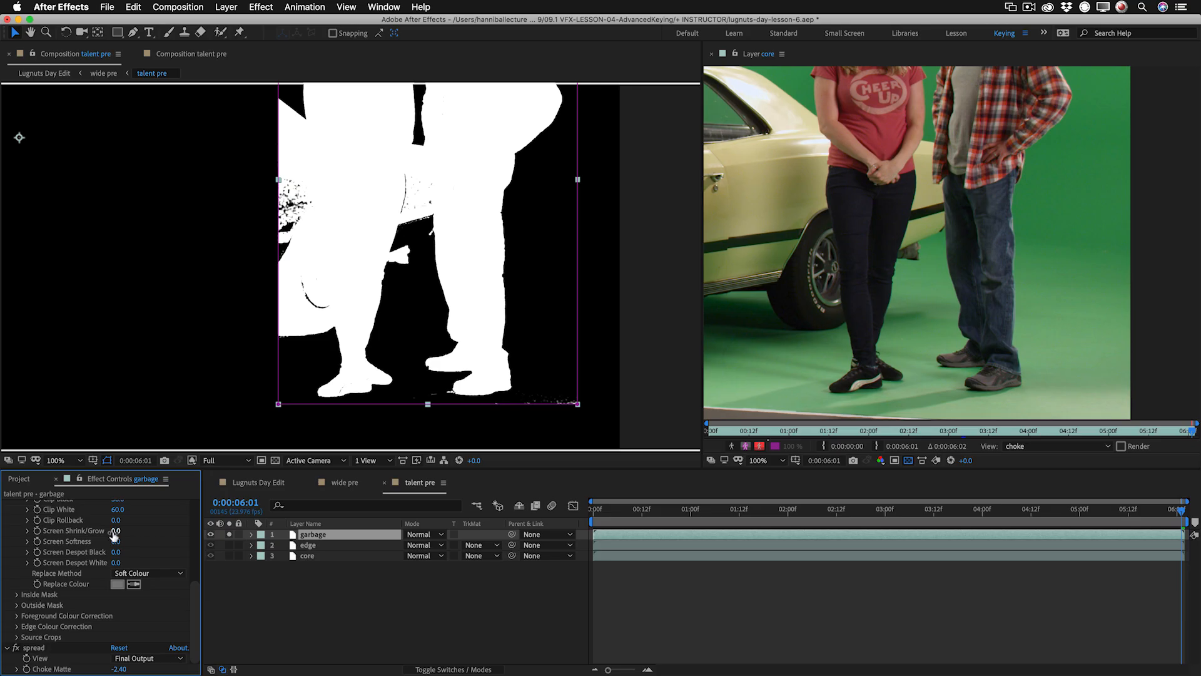
scroll(114, 534, "up", 3)
left_click_drag(116, 536, 121, 536)
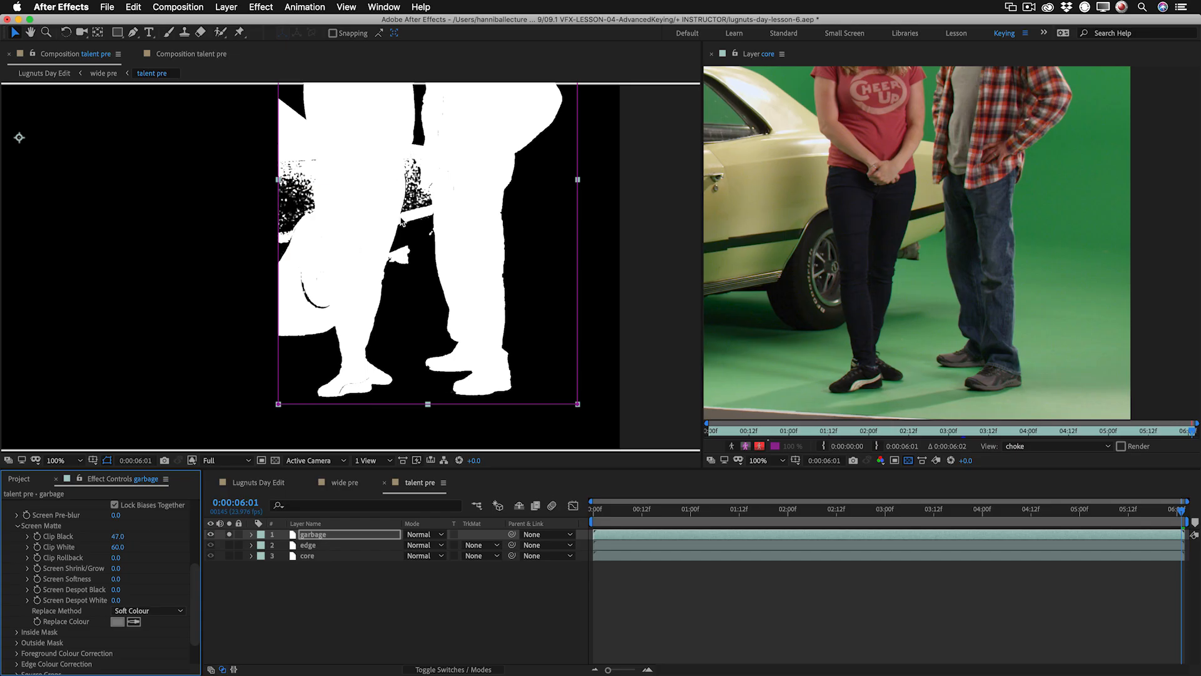
Set the garbage layer's spread Choke Matte to -24.40 and switch the composition from alpha to colour view.
scroll(104, 584, "up", 3)
scroll(104, 584, "up", 3)
key("grave")
left_click_drag(119, 537, 143, 550)
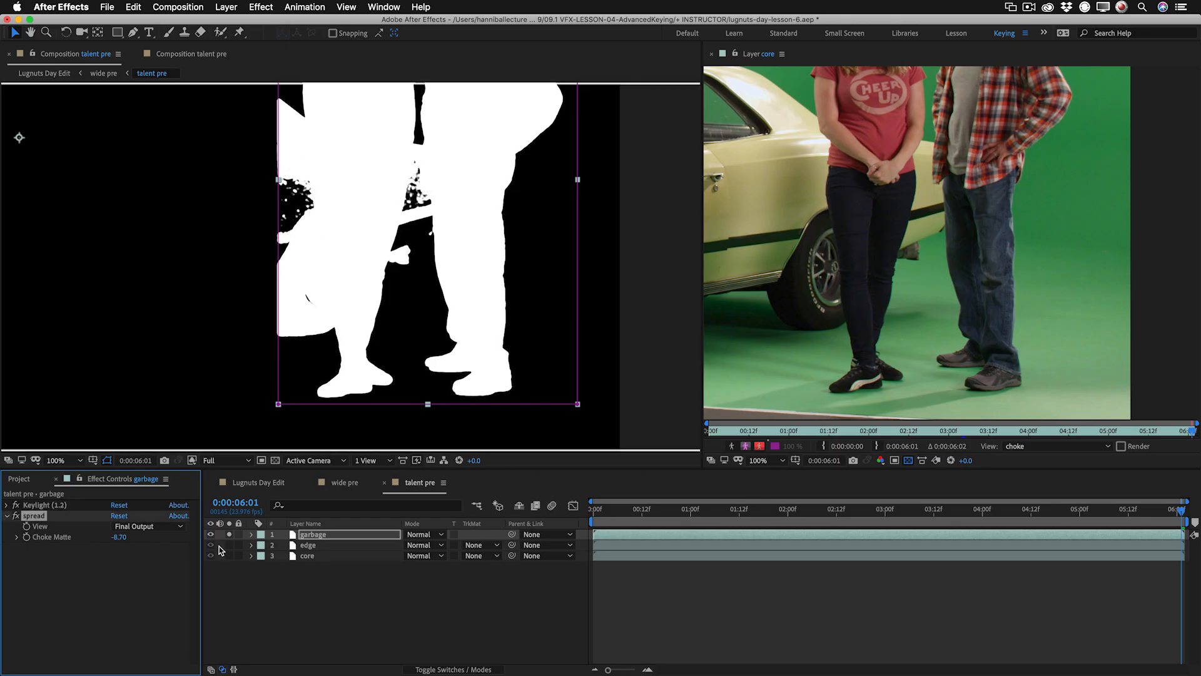
key("alt+4")
left_click_drag(128, 538, 98, 542)
left_click_drag(75, 542, 28, 544)
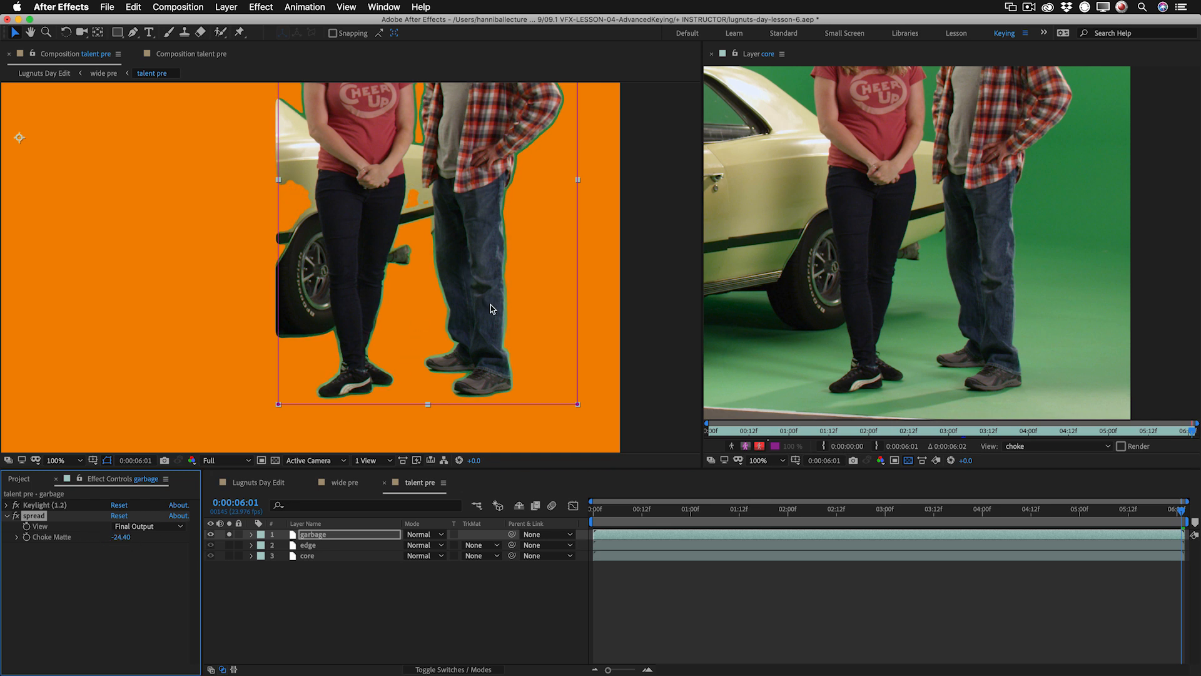
Set the garbage layer's blending mode to Stencil Alpha and turn off its solo.
key("period")
left_click_drag(481, 292, 400, 557)
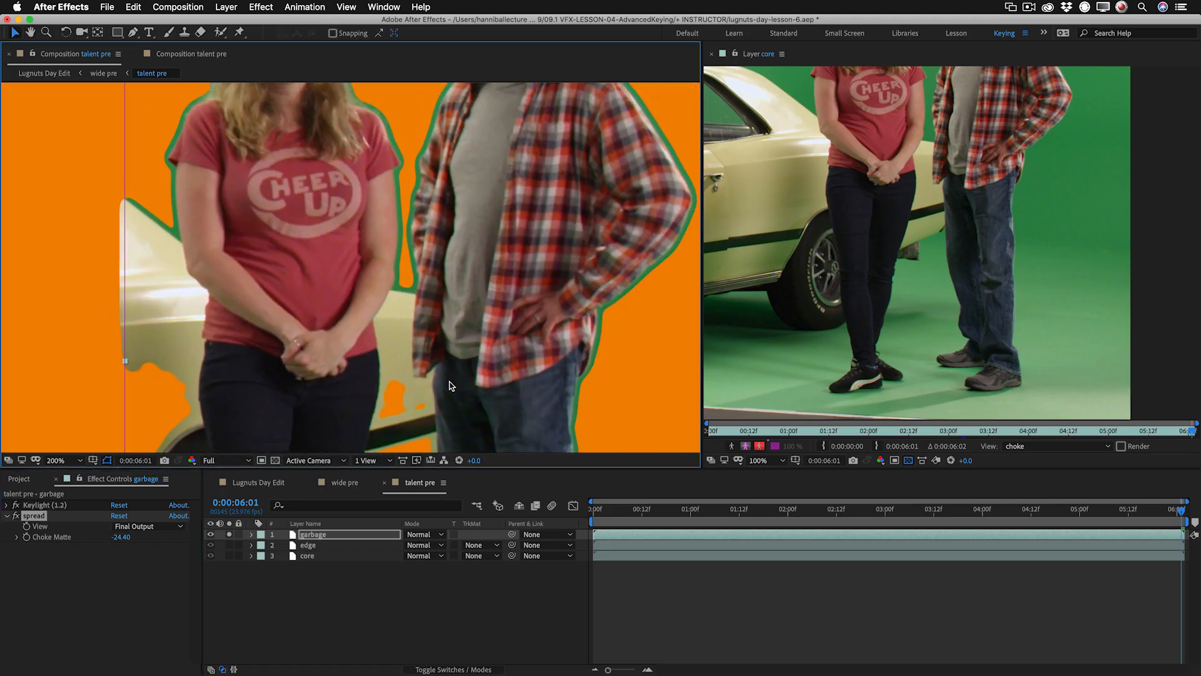
left_click_drag(479, 219, 436, 208)
scroll(436, 208, "down", 5)
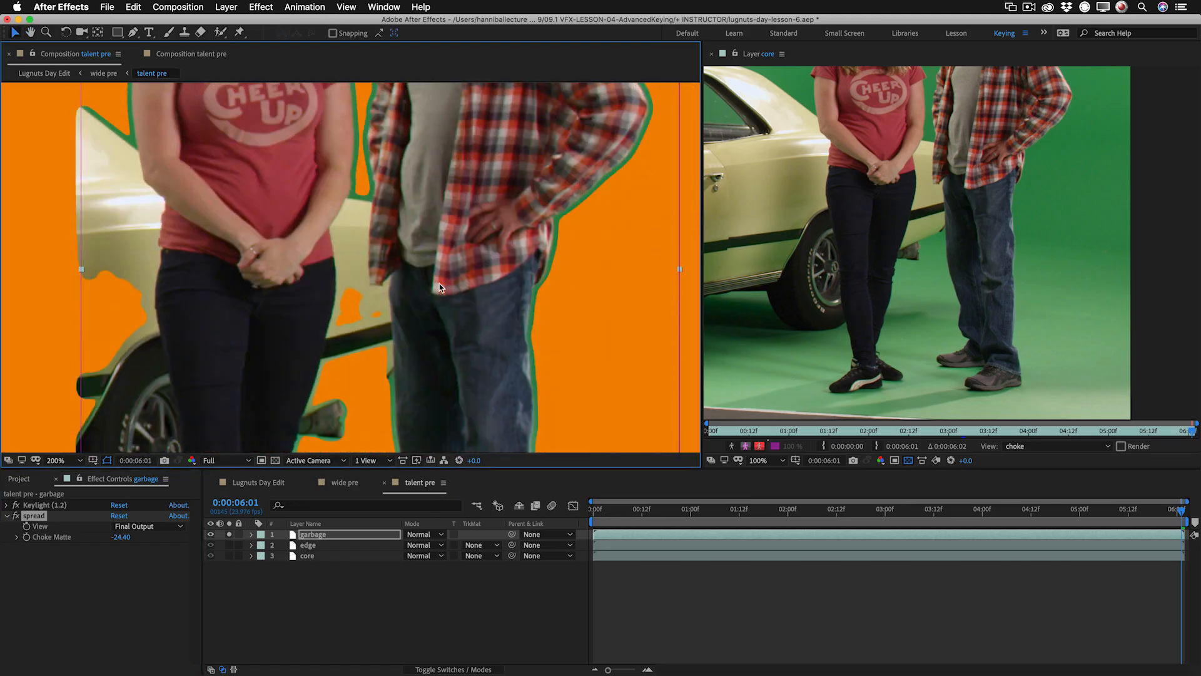
scroll(431, 291, "down", 3)
left_click_drag(427, 331, 444, 223)
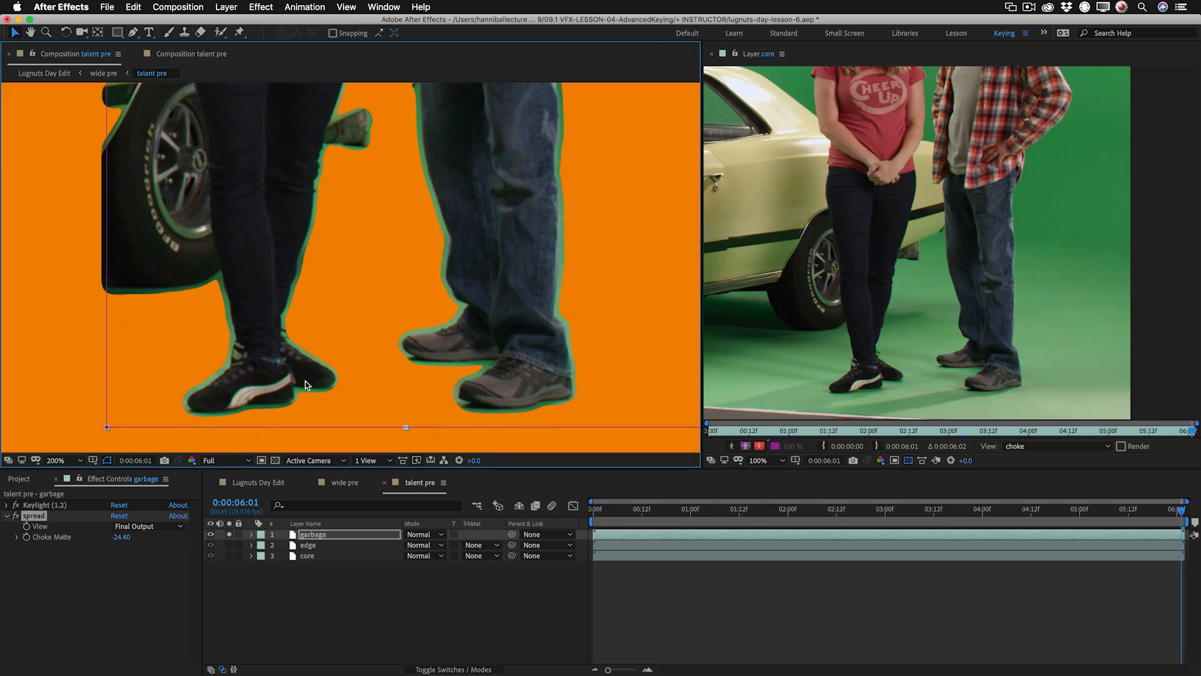
left_click(319, 536)
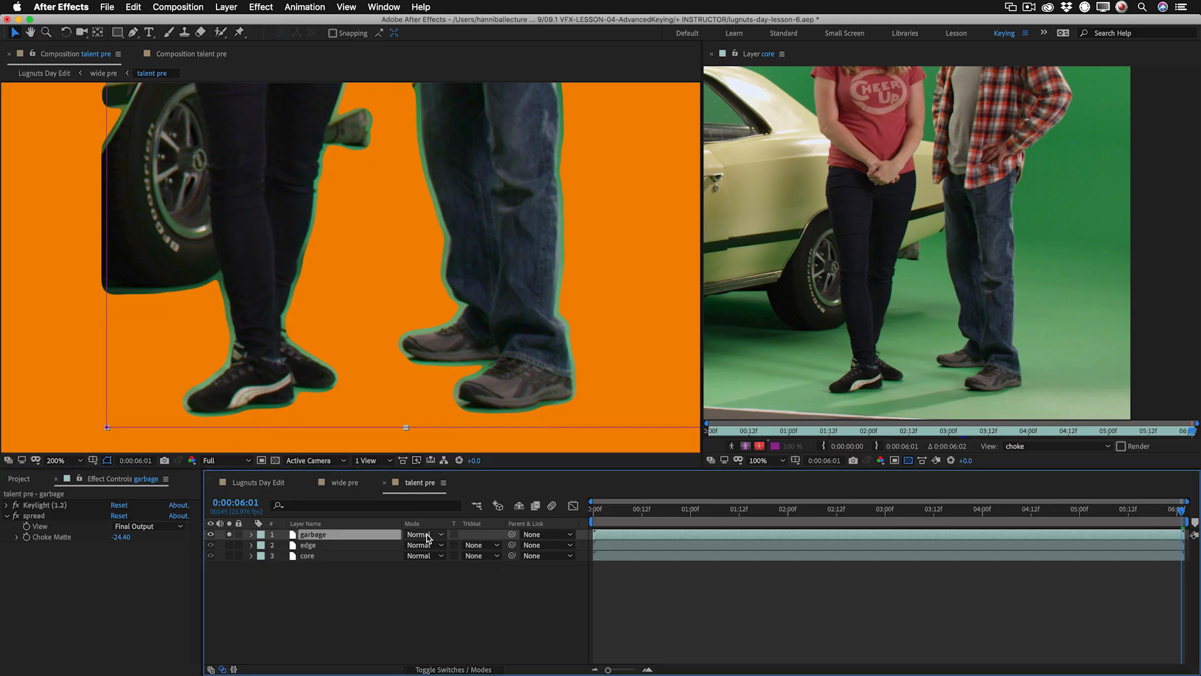
left_click(427, 535)
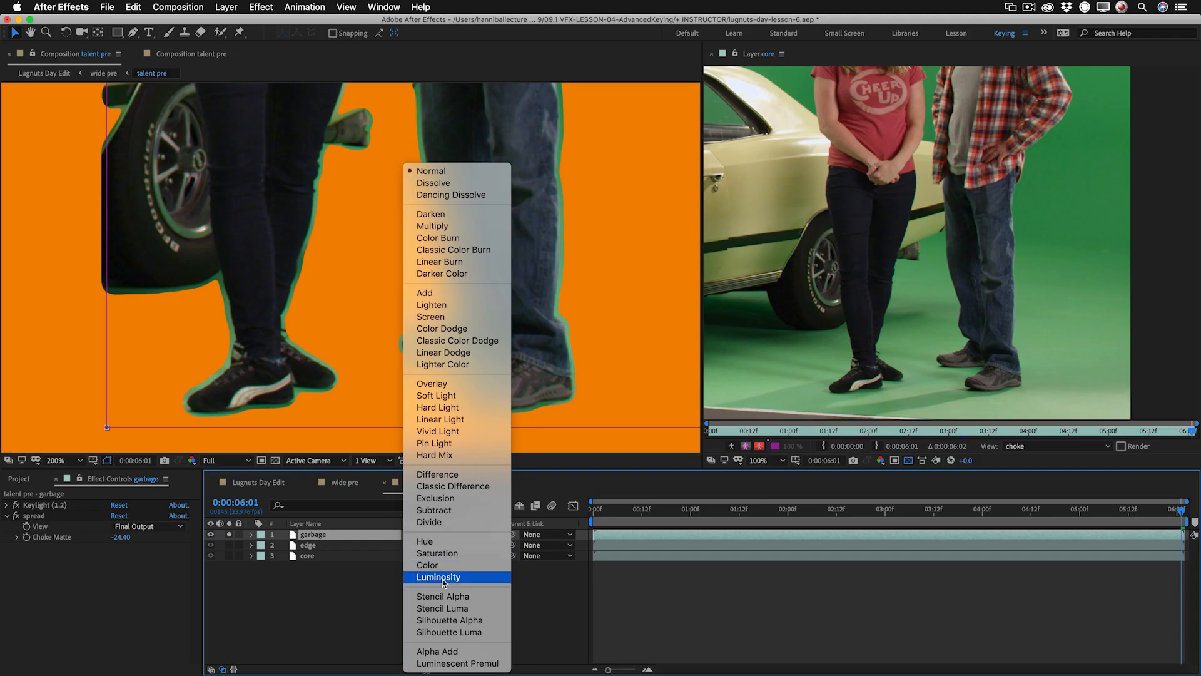
left_click(445, 598)
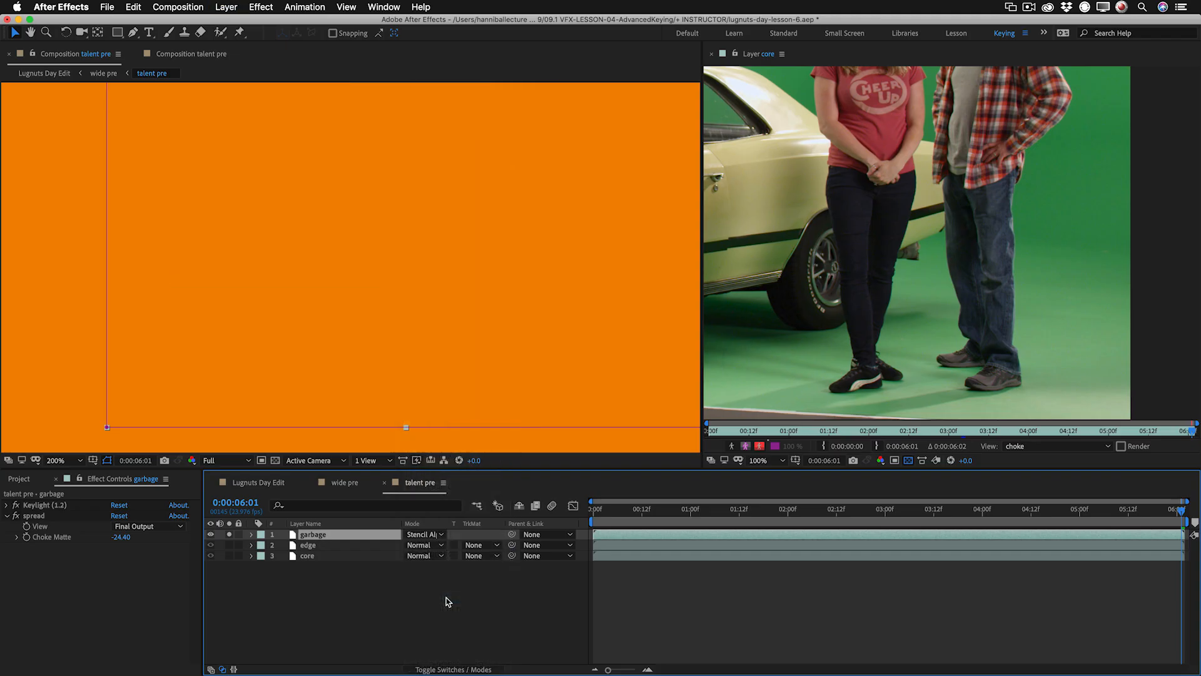
left_click(229, 534)
Check the stencilled talent composite in alpha view, then return to colour view.
scroll(473, 332, "down", 2)
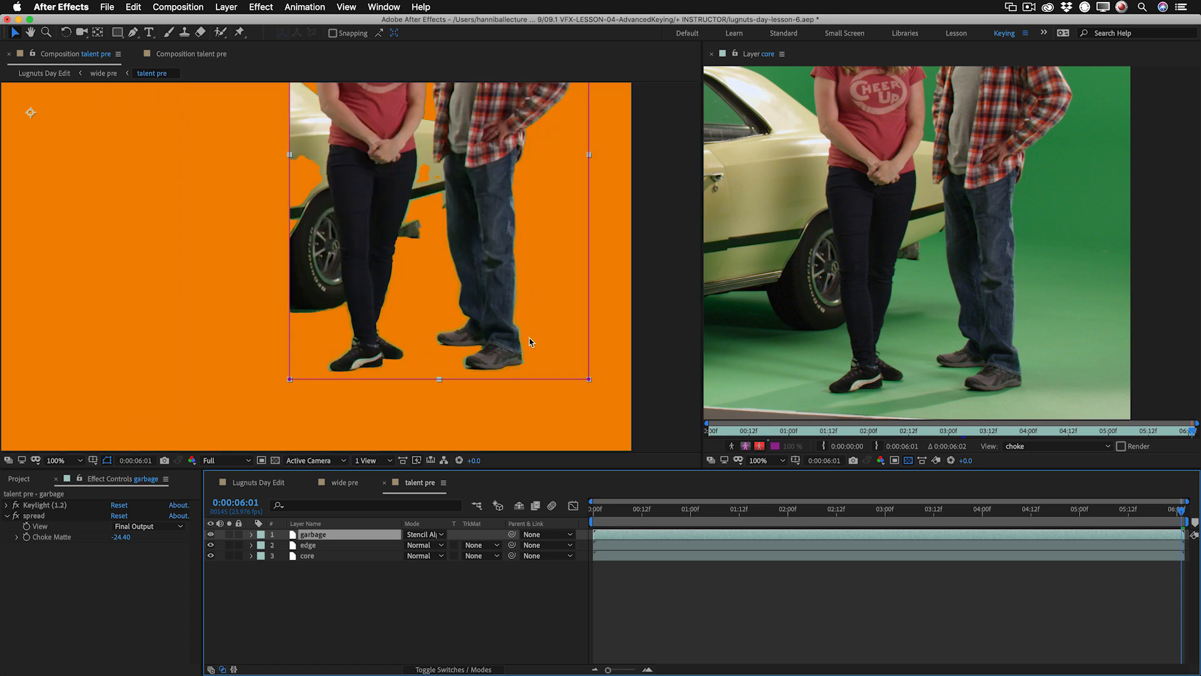
key("alt+4")
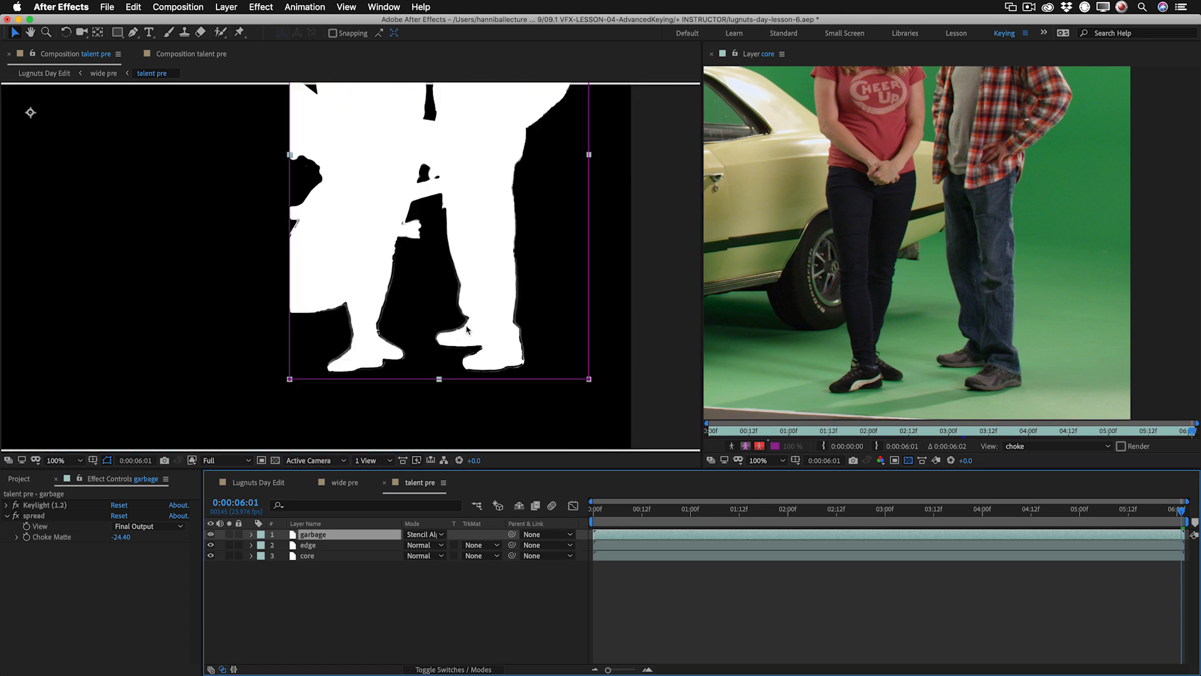
key("alt+4")
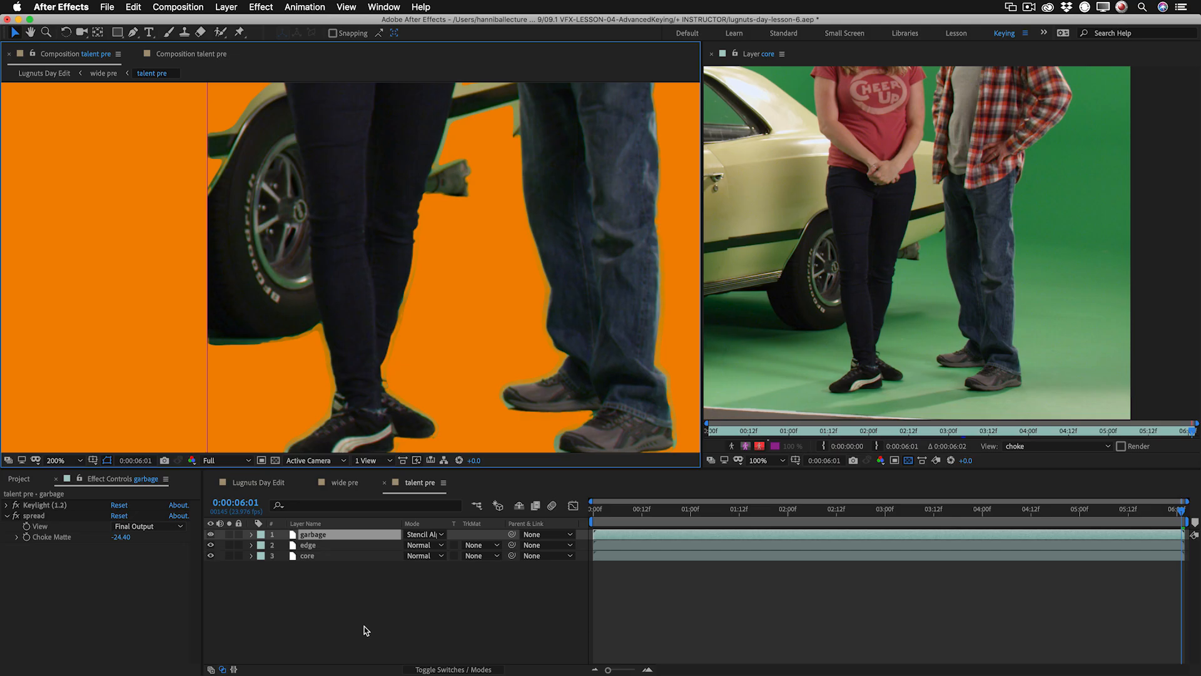
Rename the edge layer as edge upper and pull its mask's bottom edge up to the talents' waists.
left_click(309, 547)
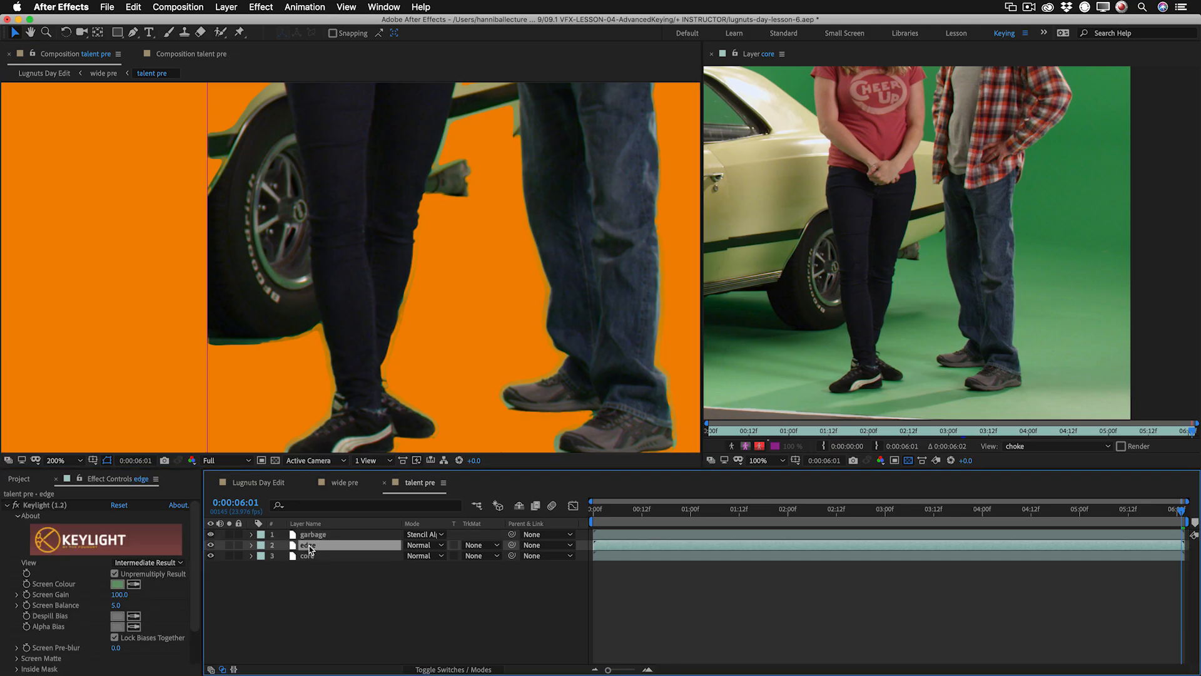
scroll(437, 313, "down", 1)
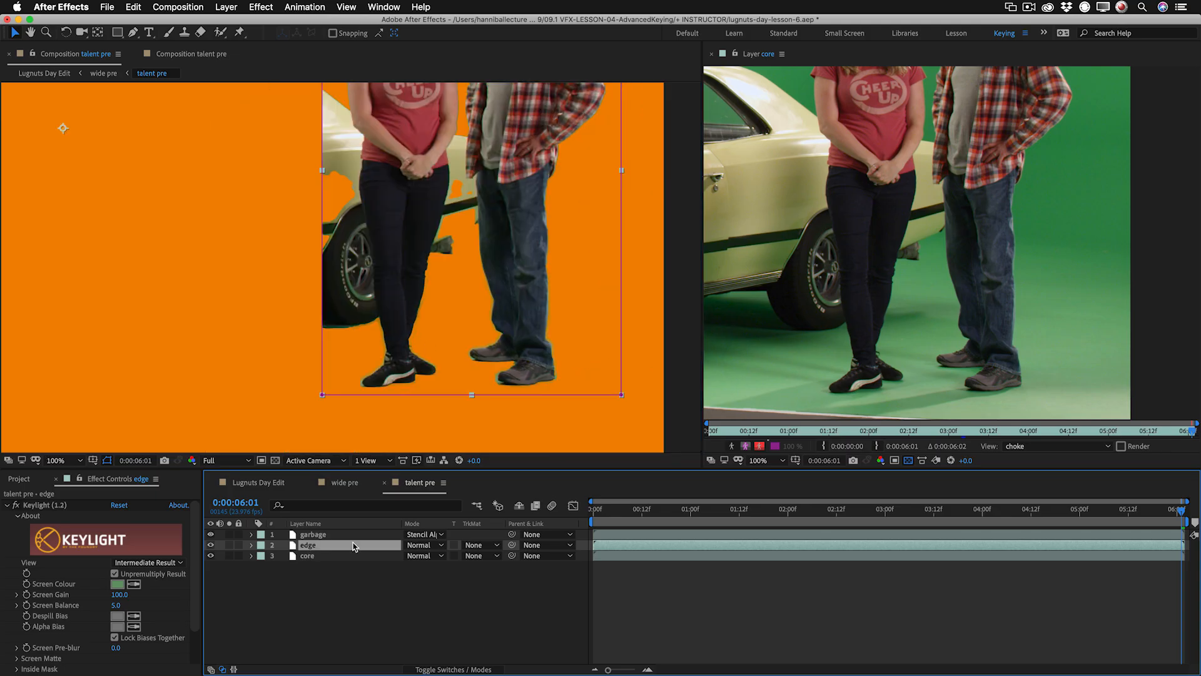
key("Return")
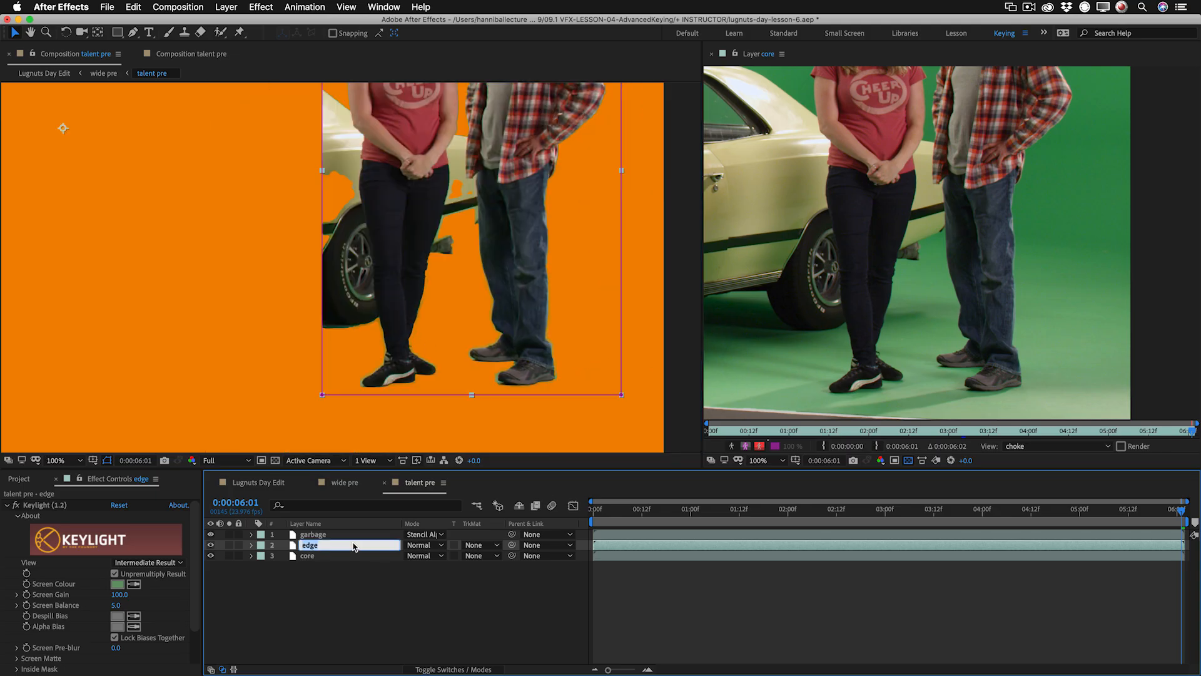
key("Right")
type("up")
key("Return")
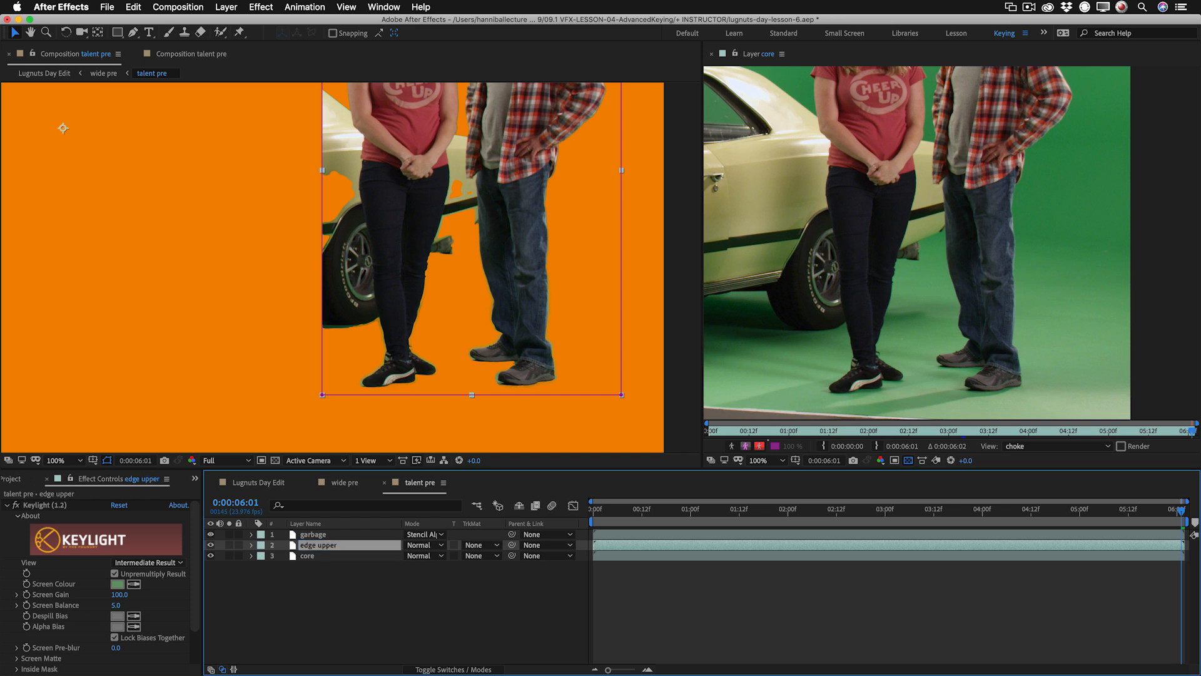
left_click(605, 399)
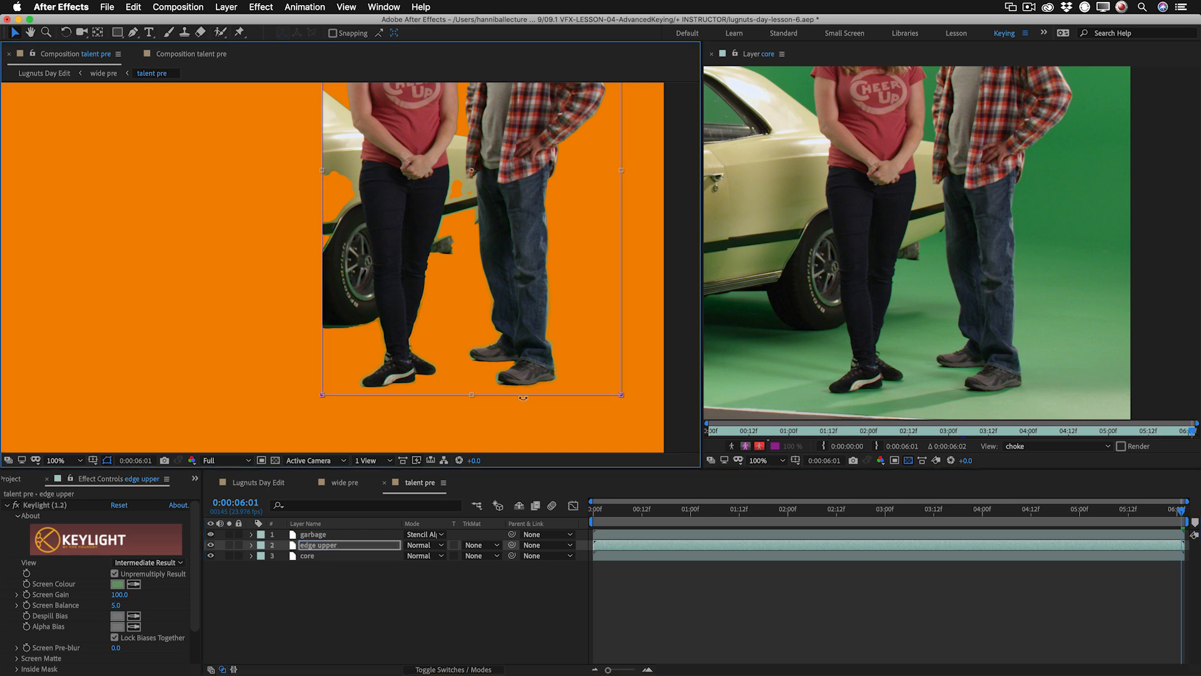
left_click_drag(473, 396, 497, 164)
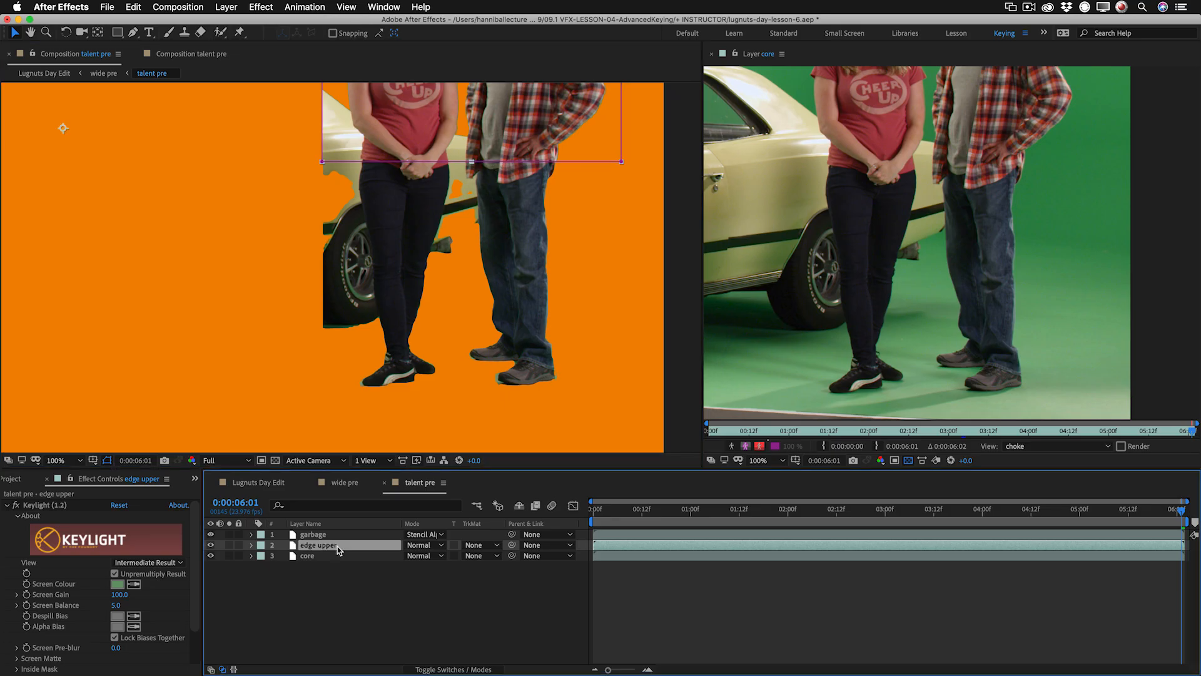
Duplicate edge upper, name the copy edge lower, and place it directly beneath edge upper.
key("super+d")
key("Return")
key("BackSpace")
key("BackSpace")
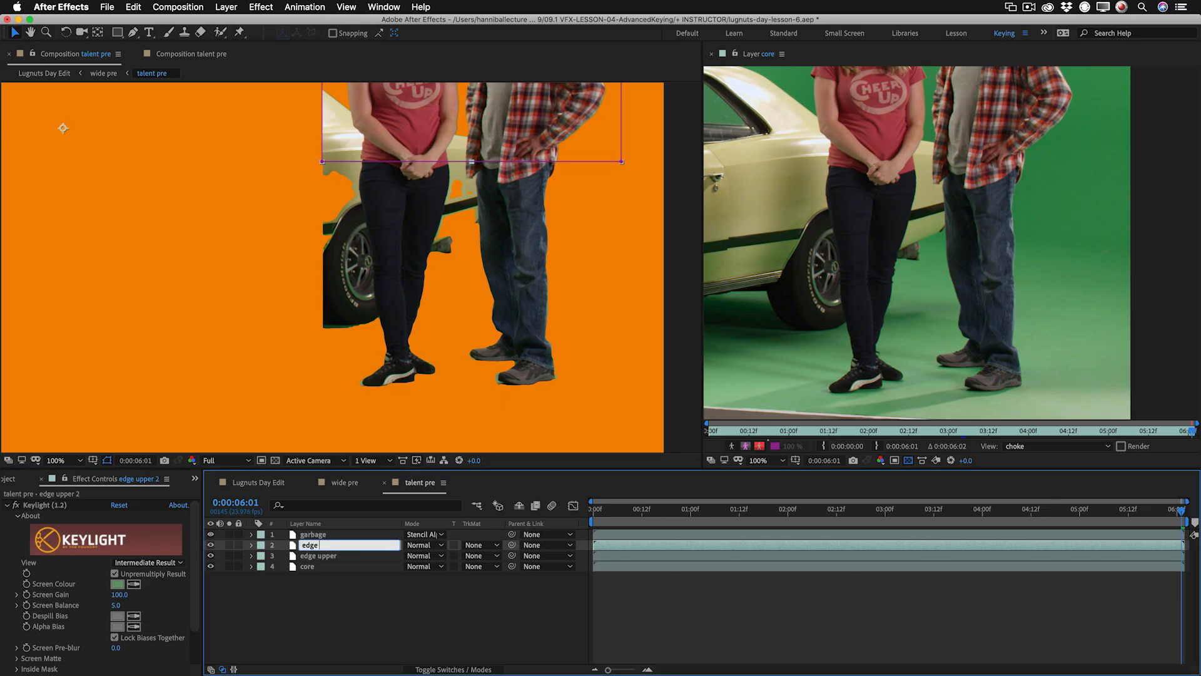
type("lower")
key("Return")
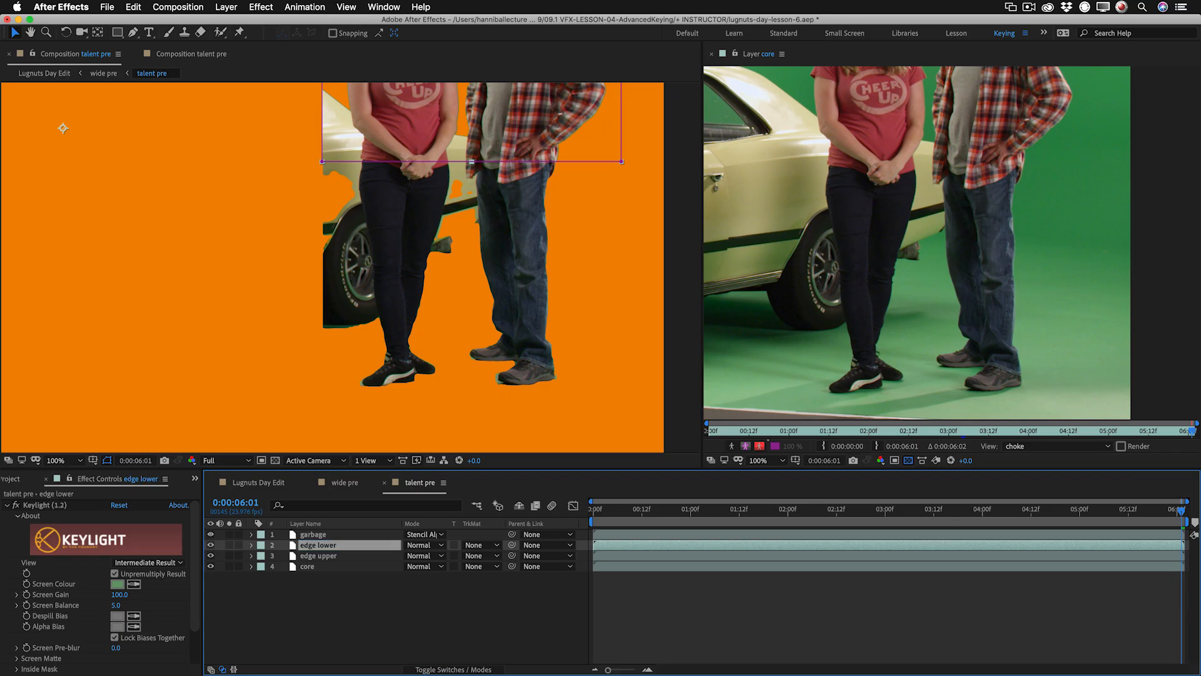
left_click_drag(326, 553, 326, 562)
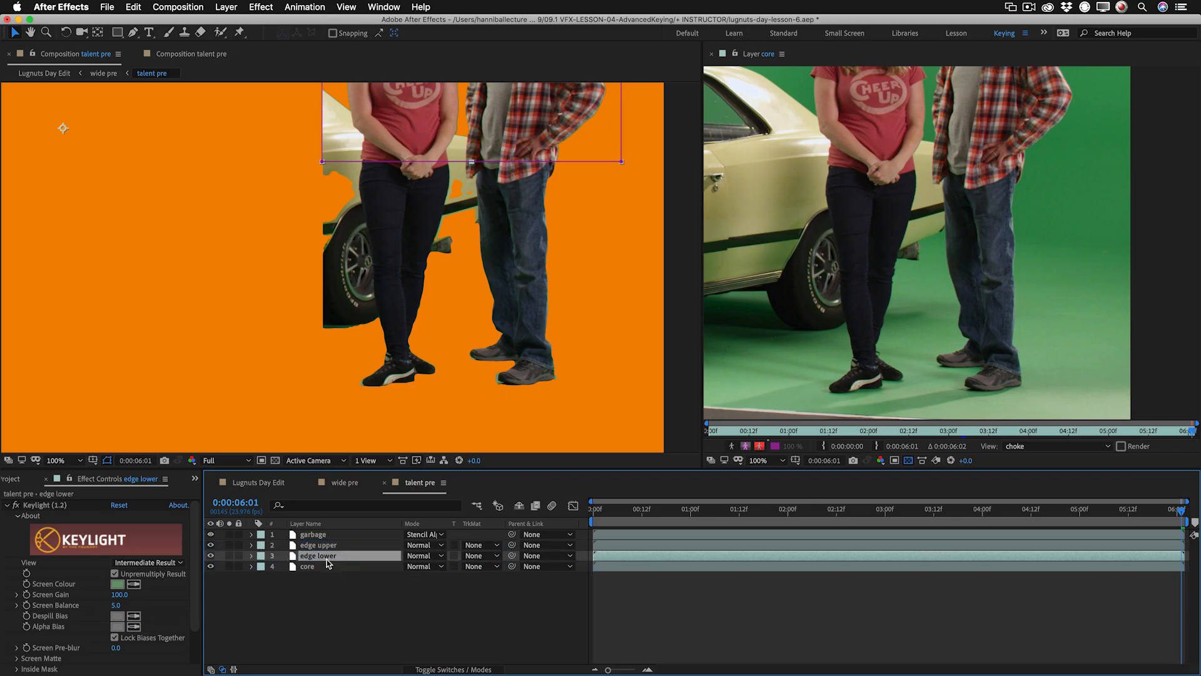
Reshape the edge lower layer's Mask 1 so it spans from the talents' waists down to just above their feet.
key("m")
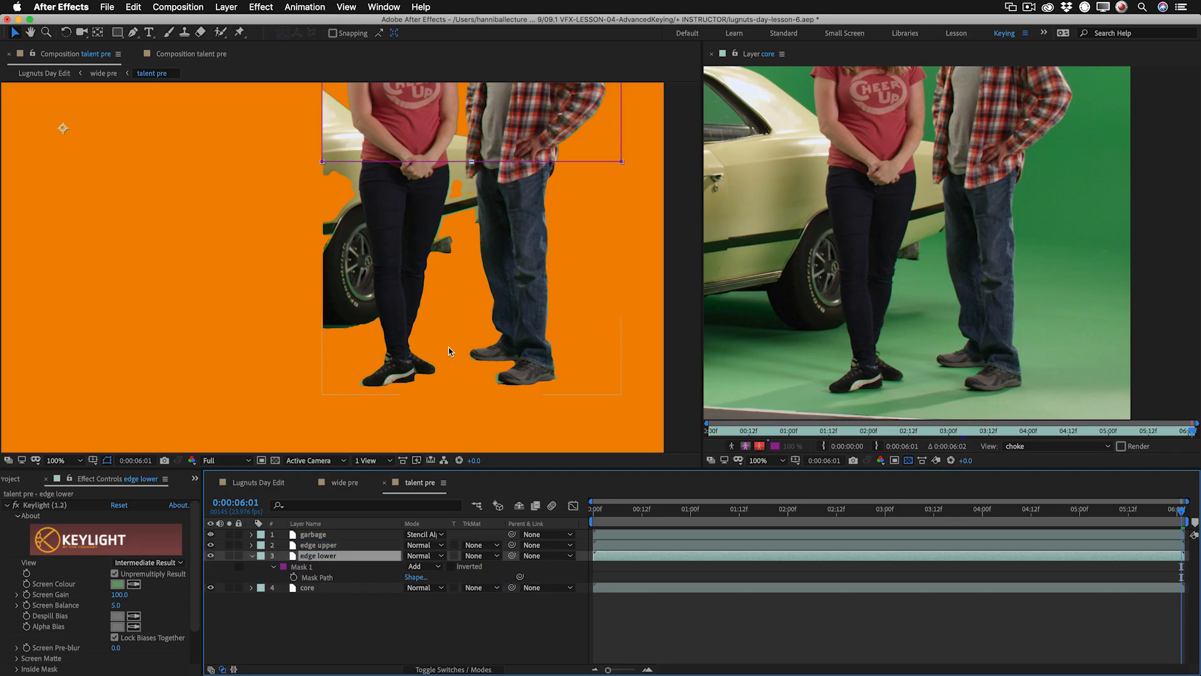
left_click(303, 567)
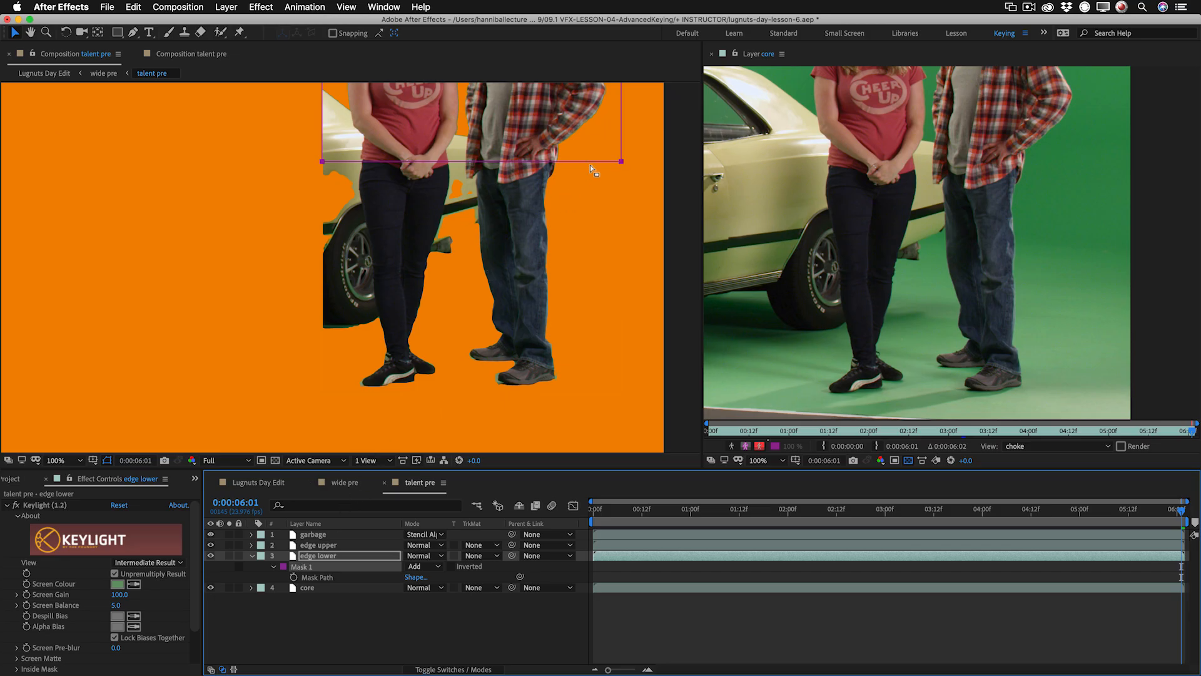
scroll(587, 228, "up", 6)
left_click_drag(440, 141, 455, 424)
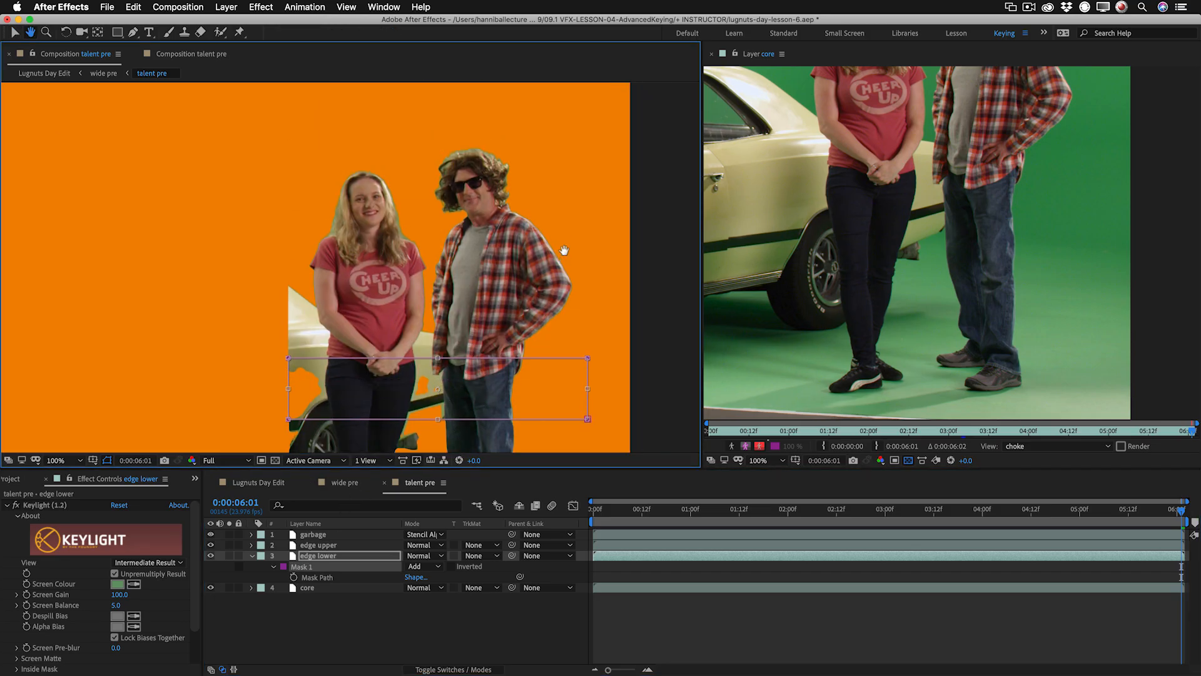
scroll(578, 404, "down", 5)
scroll(568, 451, "down", 2)
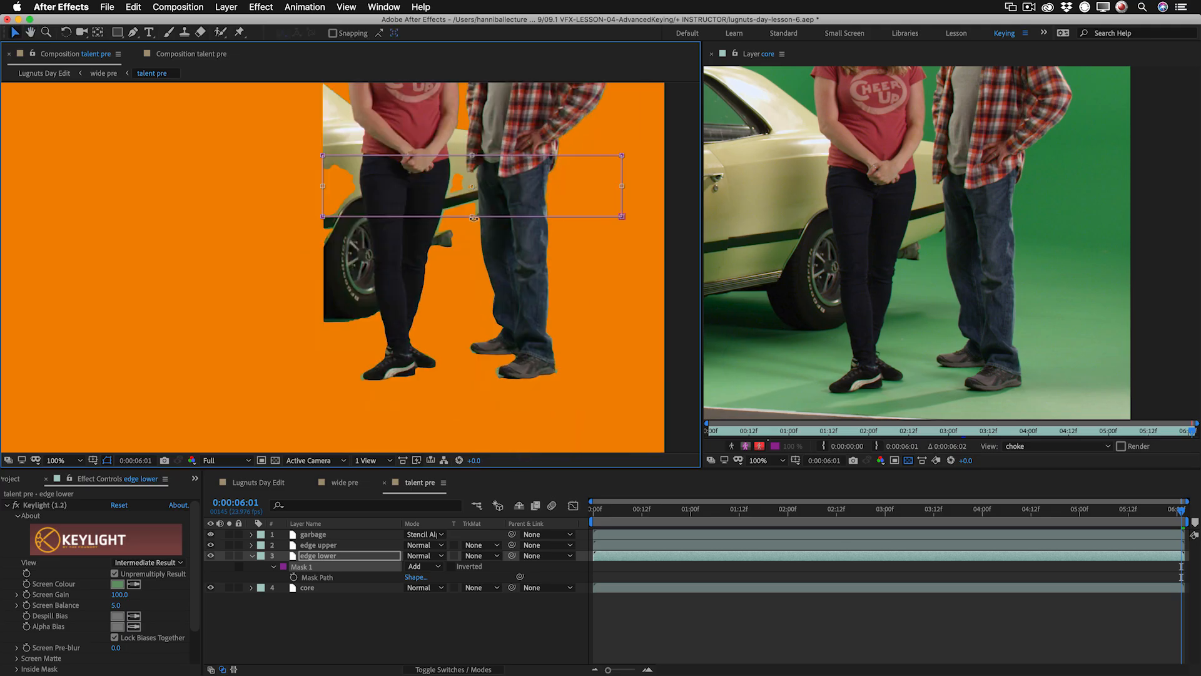
left_click_drag(471, 215, 475, 324)
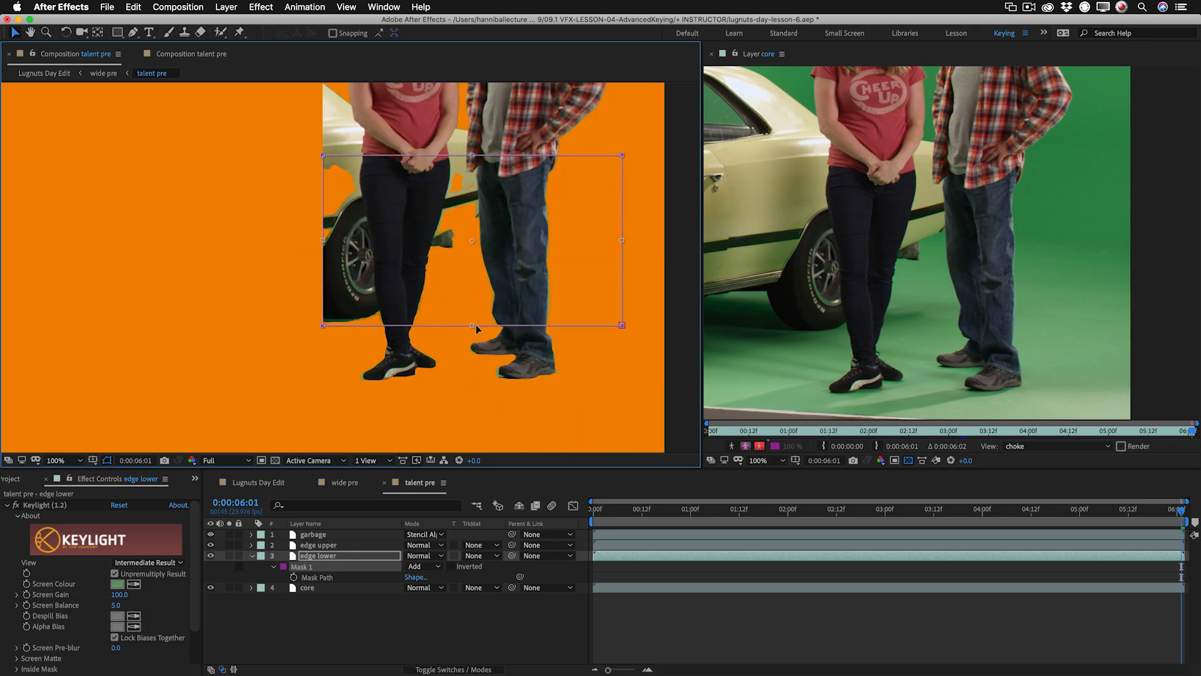
Add a middle vertex to the bottom edge of edge lower's Mask 1 and pull its corners down to the talents' ankles.
key("z")
left_click(516, 344)
left_click_drag(283, 313, 393, 337)
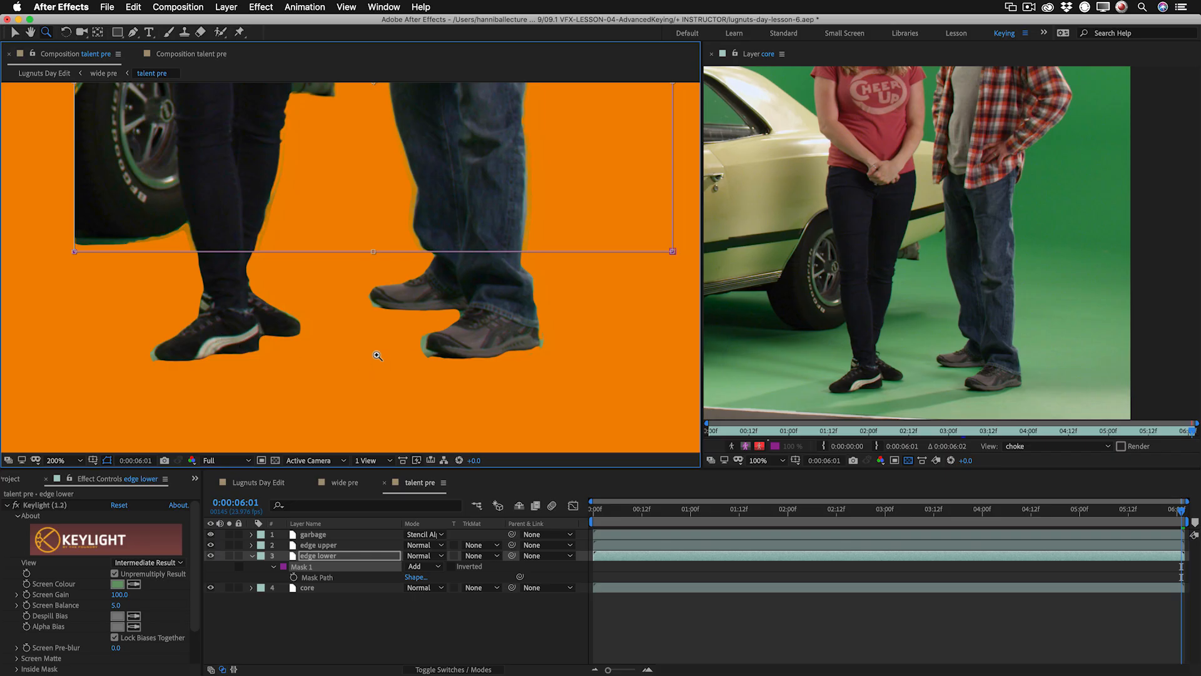
key("space")
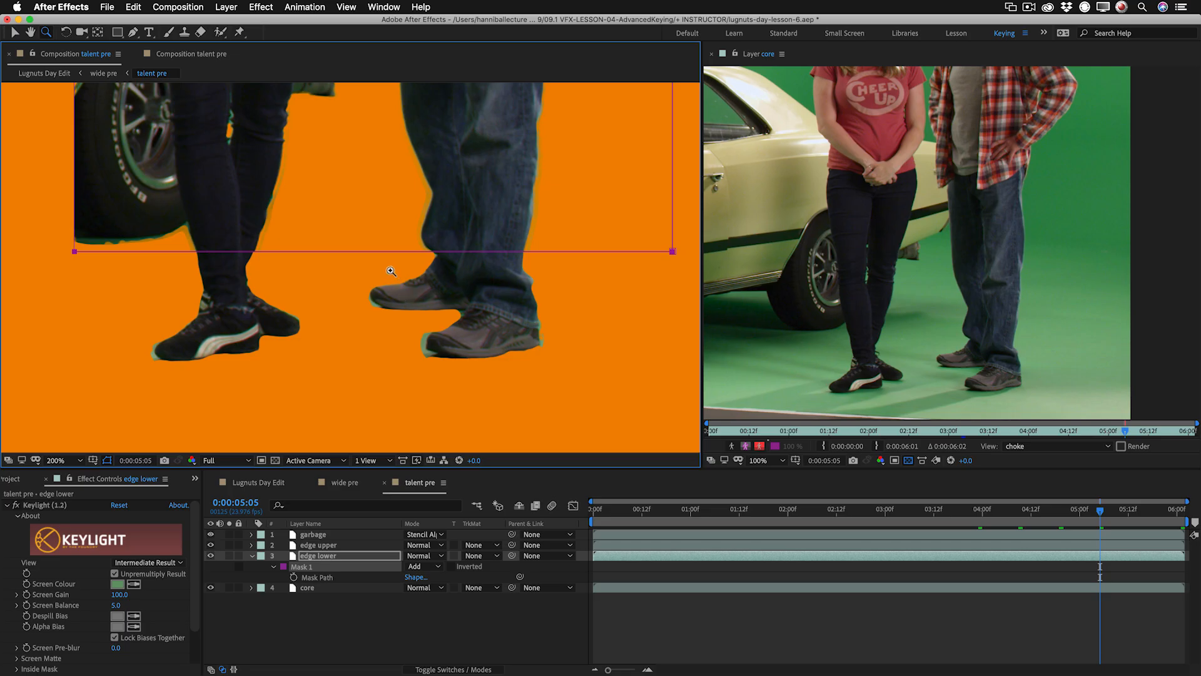
key("g")
left_click(374, 251)
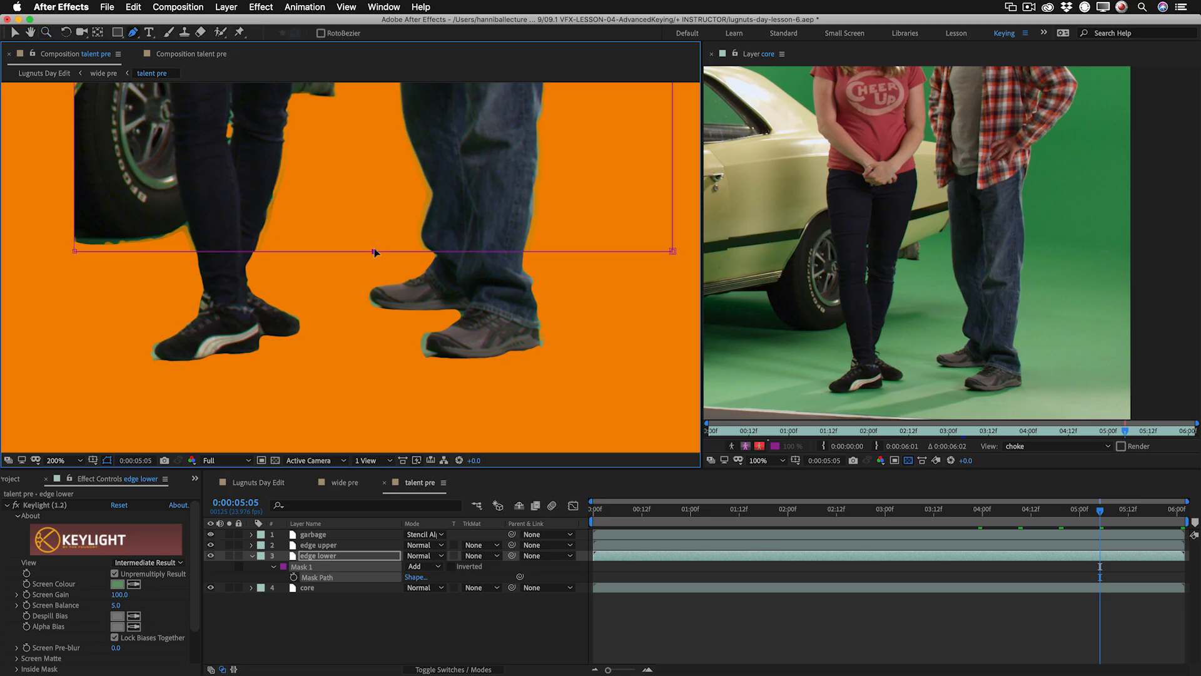
left_click_drag(672, 251, 663, 342)
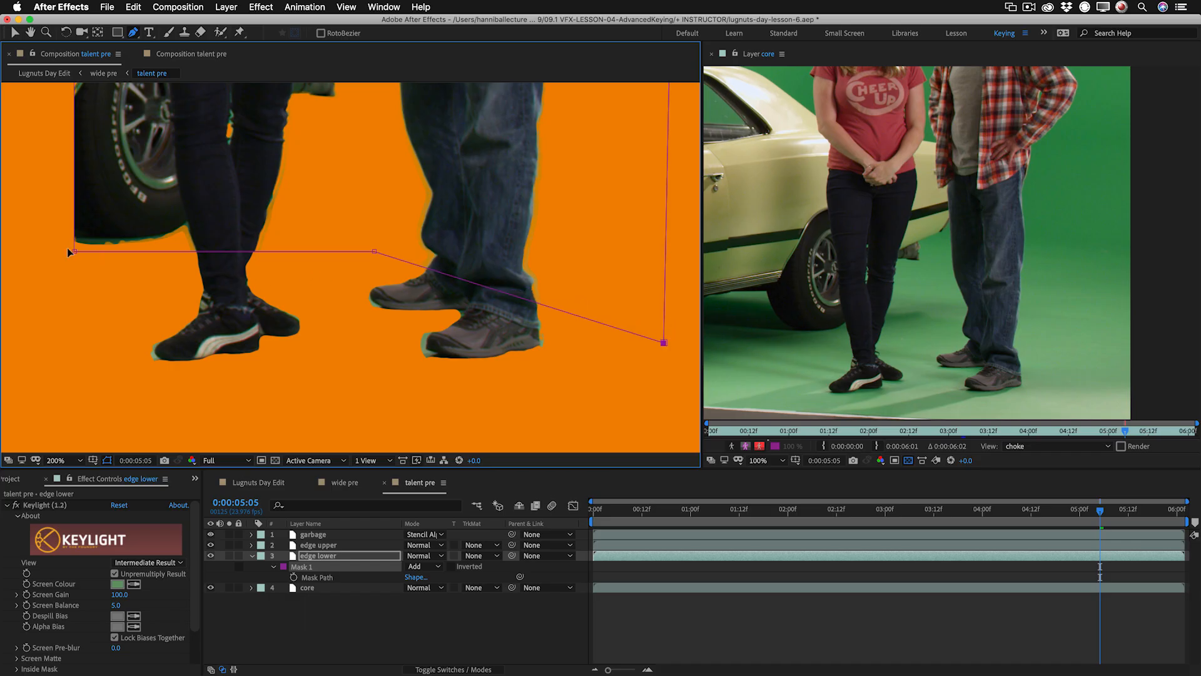
left_click_drag(74, 251, 194, 275)
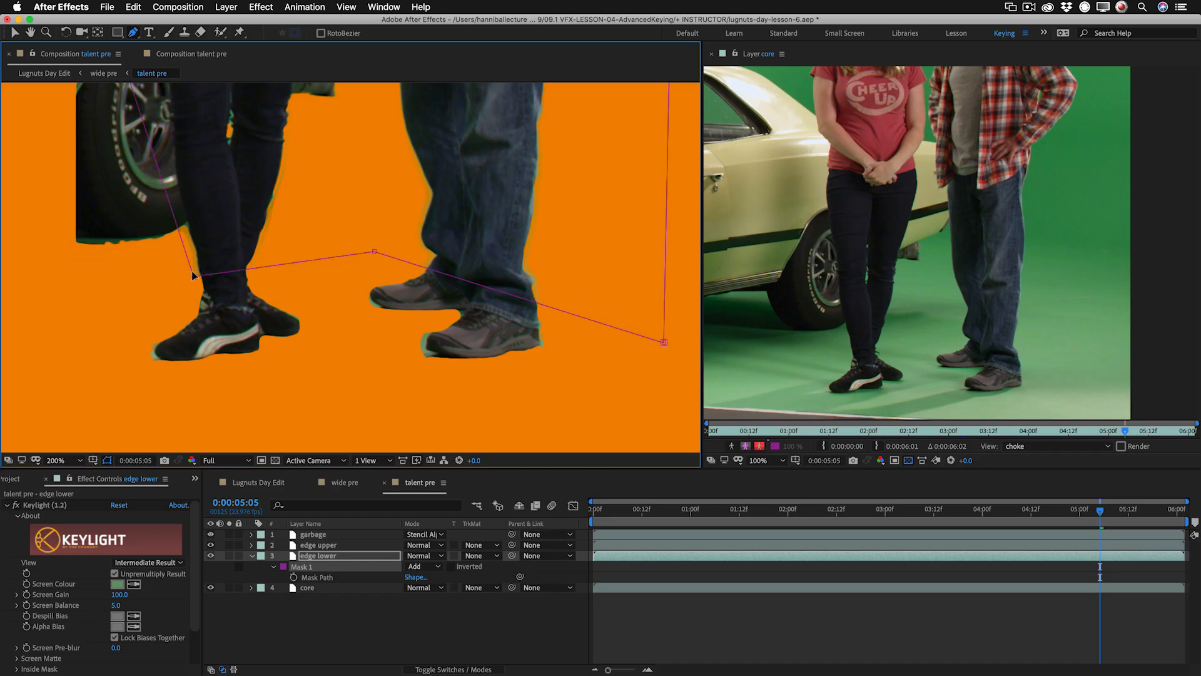
left_click_drag(194, 275, 191, 299)
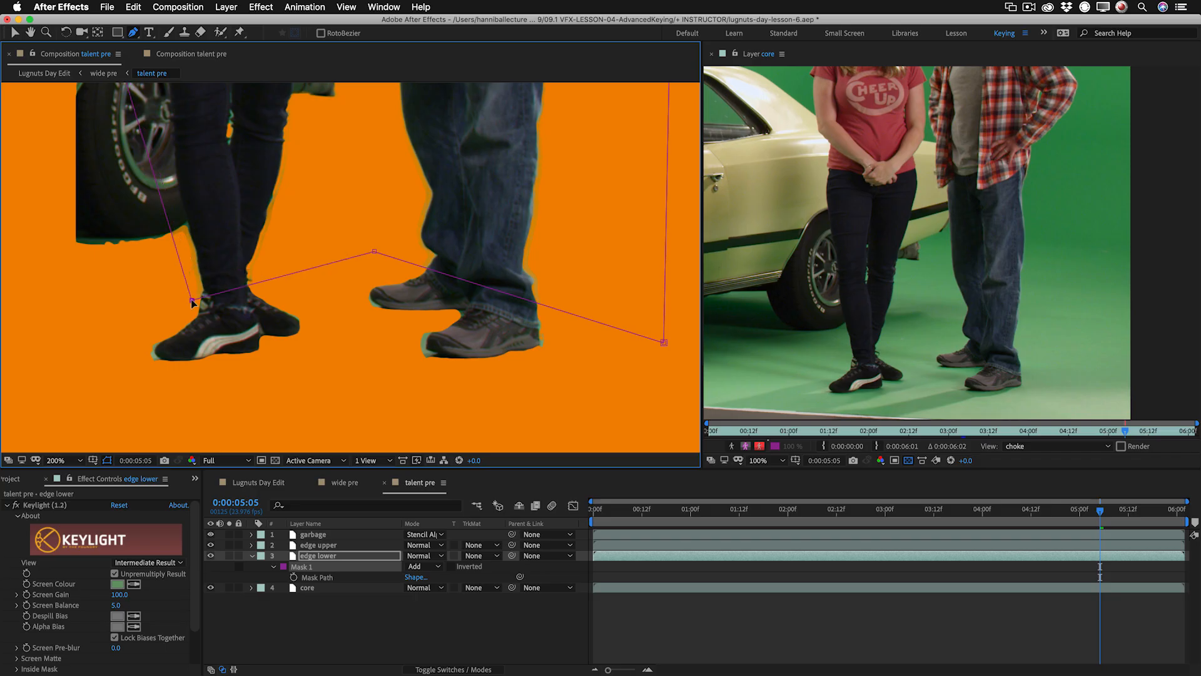
Move the mask's lower corner farther out from the woman's leg to clear her movement, checking several frames across the clip.
left_click(779, 510)
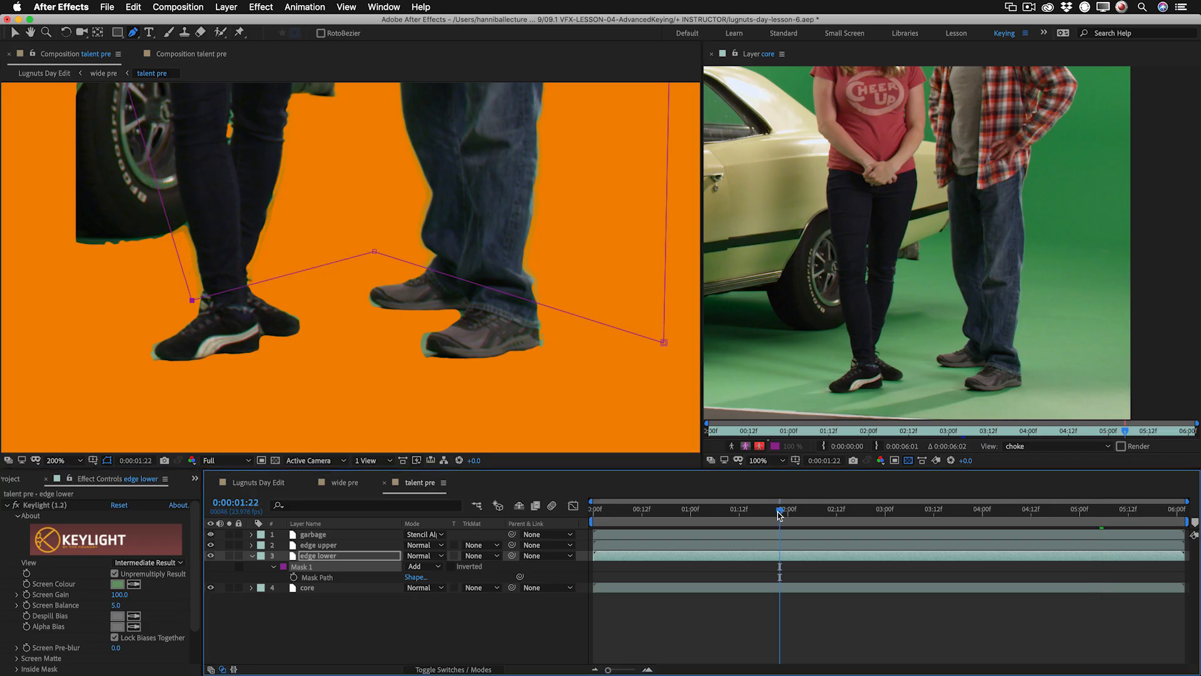
left_click_drag(778, 512, 857, 511)
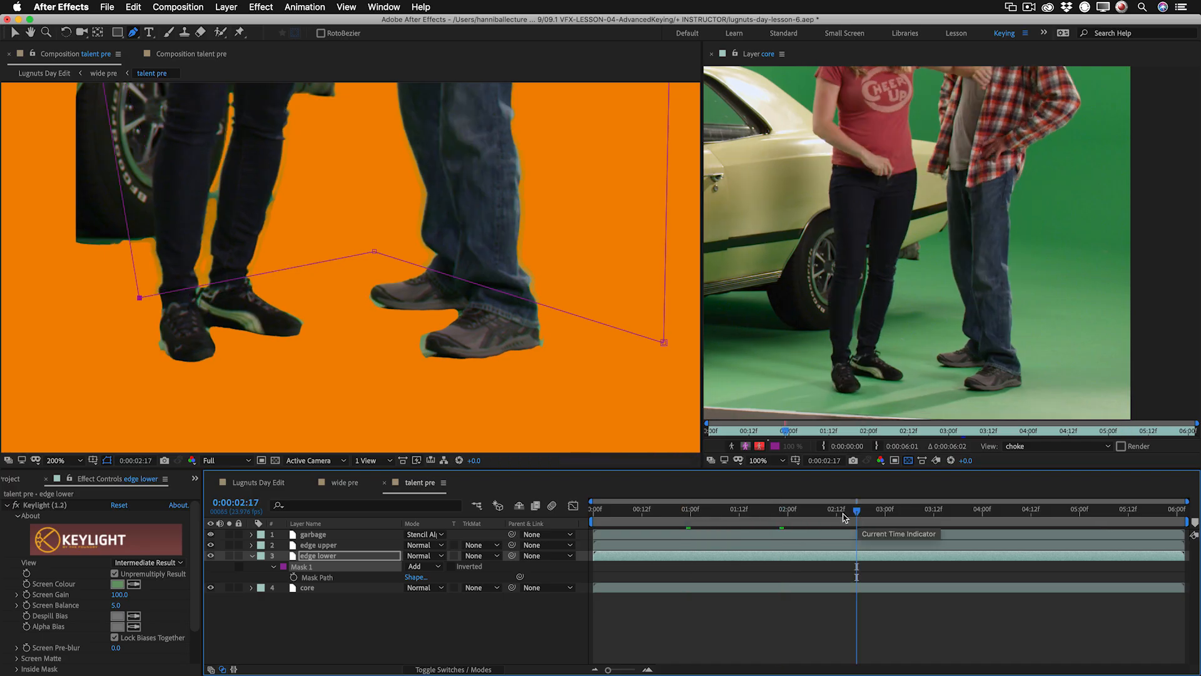
left_click(973, 510)
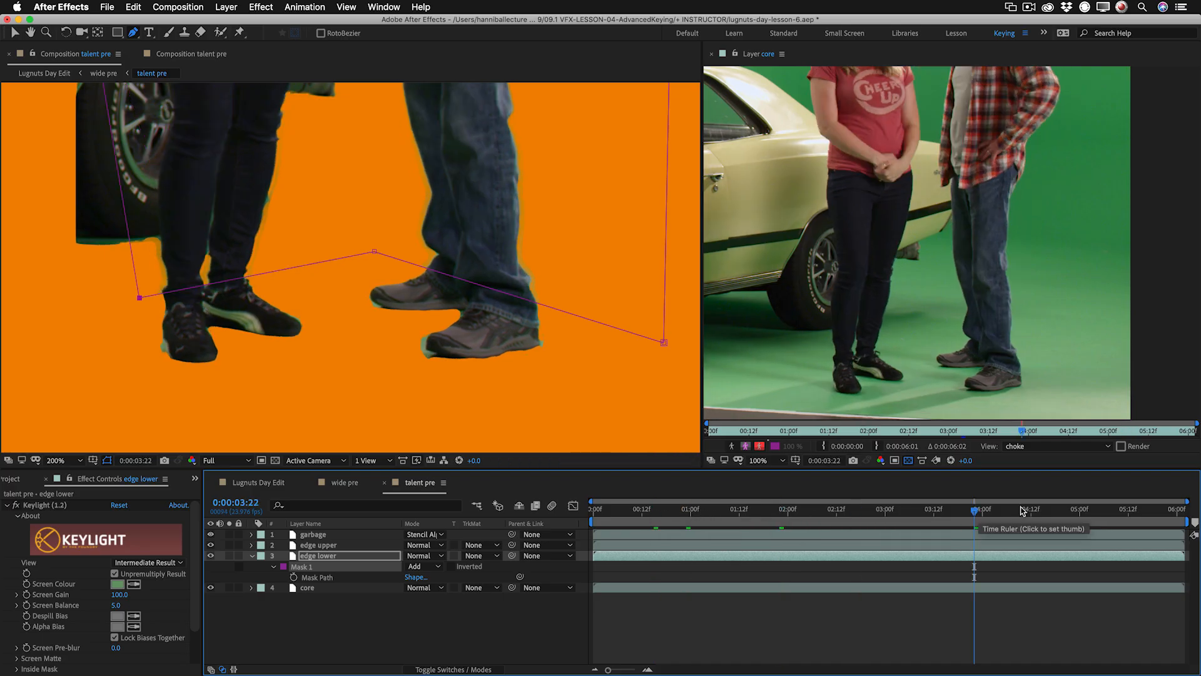
left_click(1055, 512)
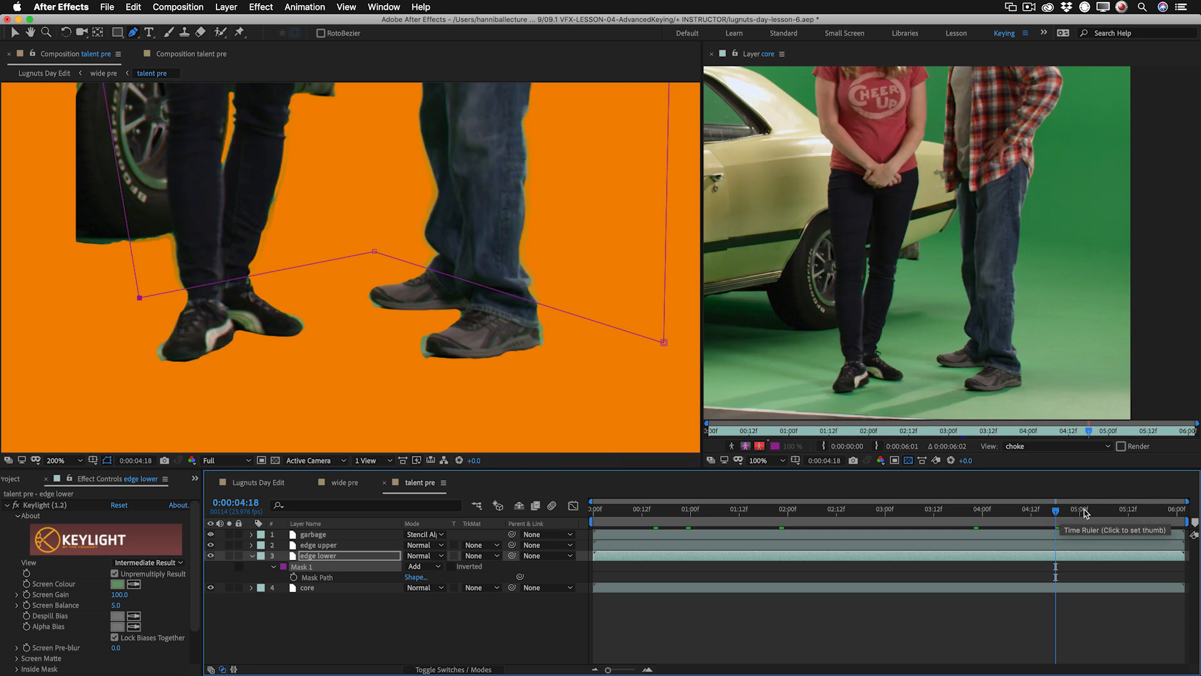
left_click(1144, 511)
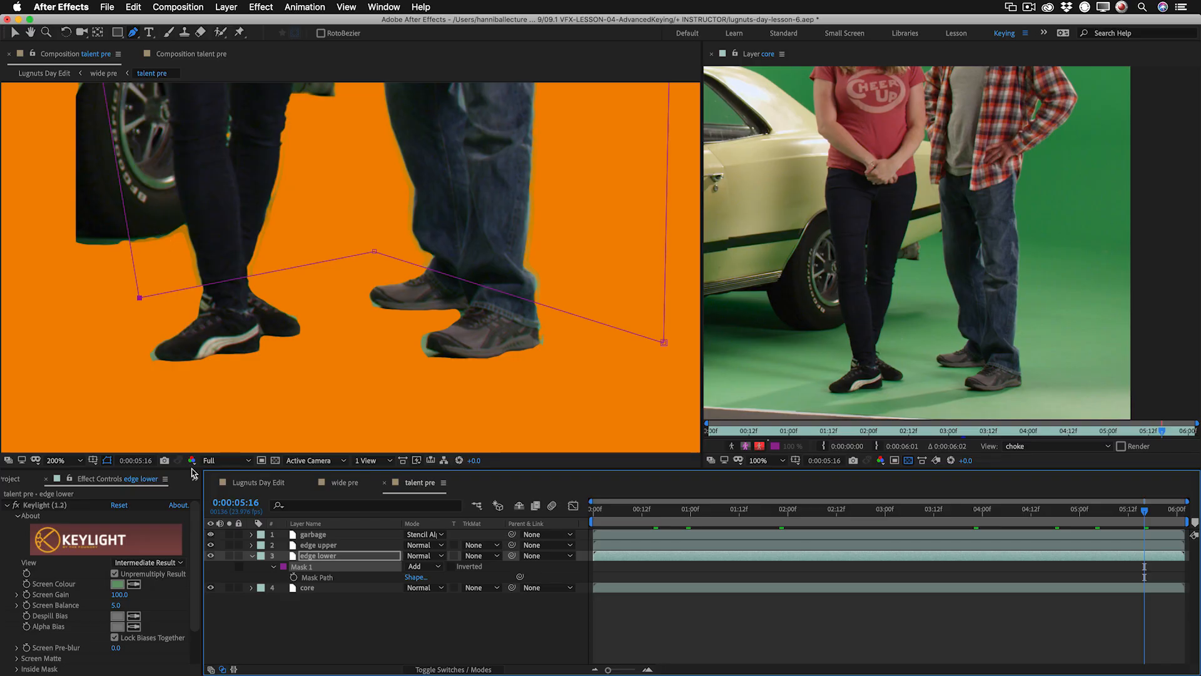
Set Keylight's Screen Matte Clip Black to 40 on edge lower and inspect the cleaned edges around the legs.
key("space")
left_click_drag(299, 224, 247, 308)
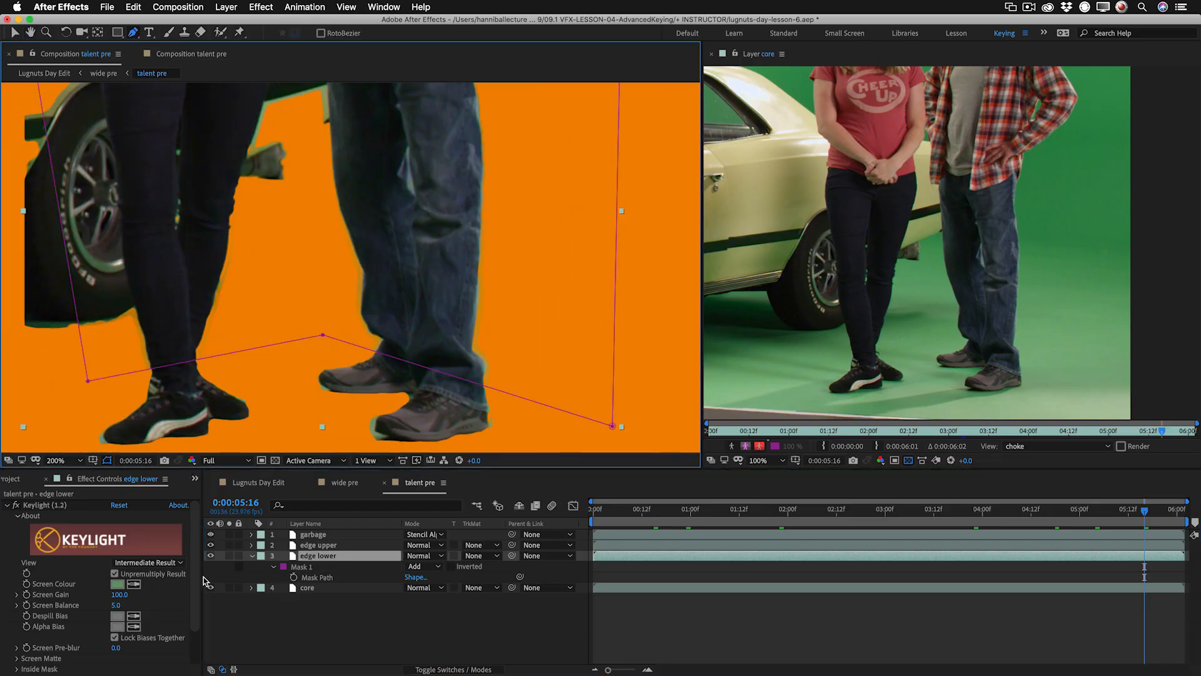
left_click(211, 555)
left_click(211, 555)
scroll(301, 300, "up", 2)
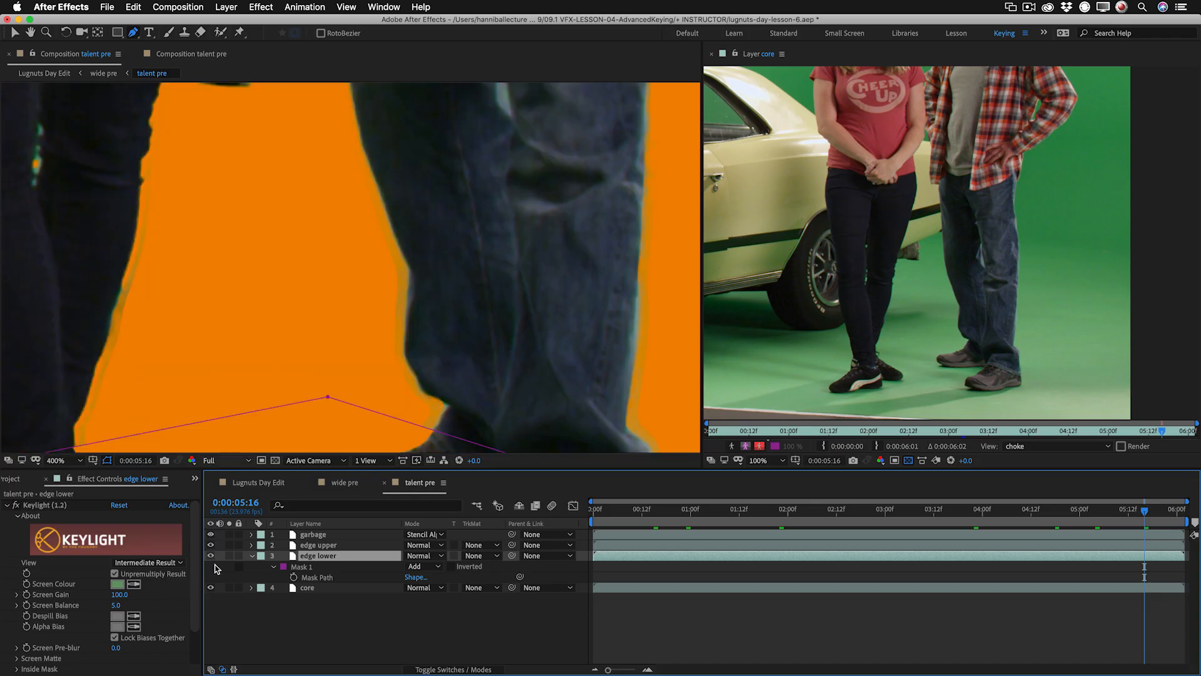
scroll(156, 595, "down", 3)
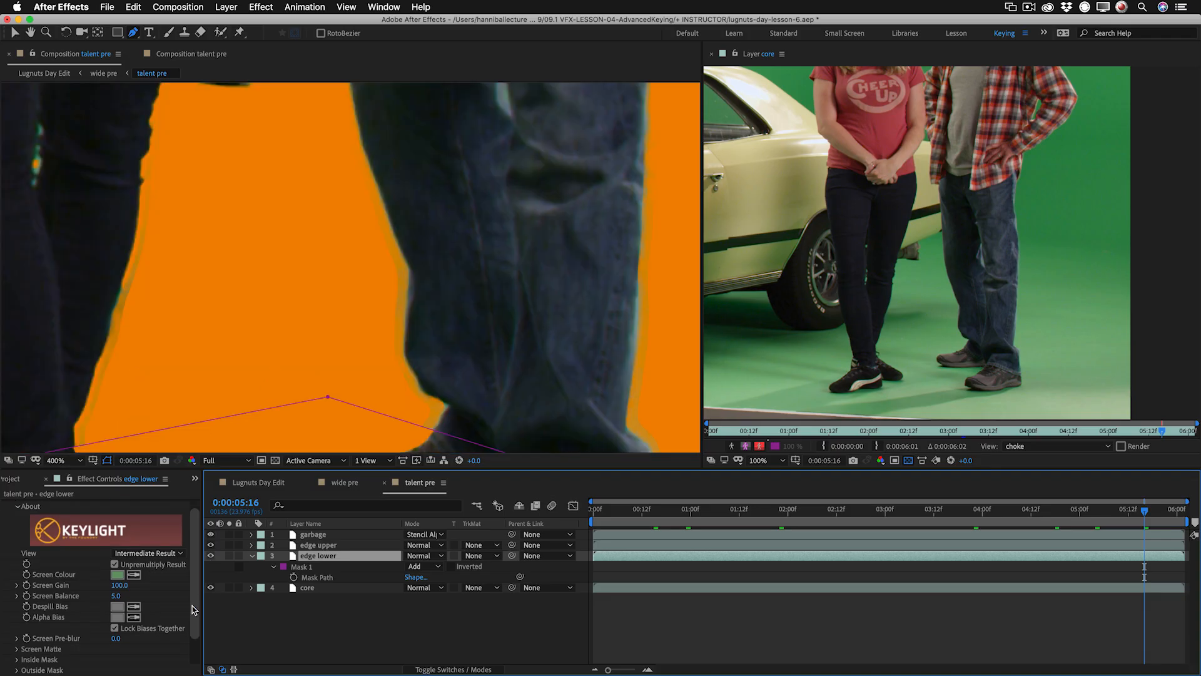
left_click(17, 616)
scroll(19, 619, "down", 3)
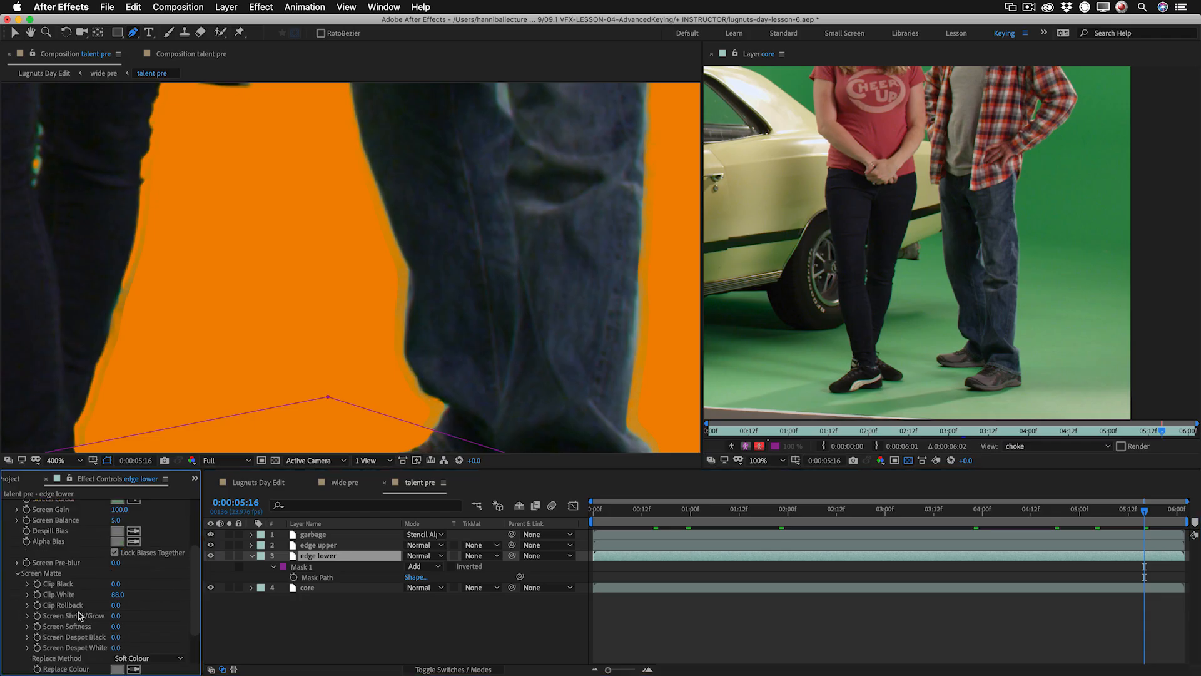
key("Return")
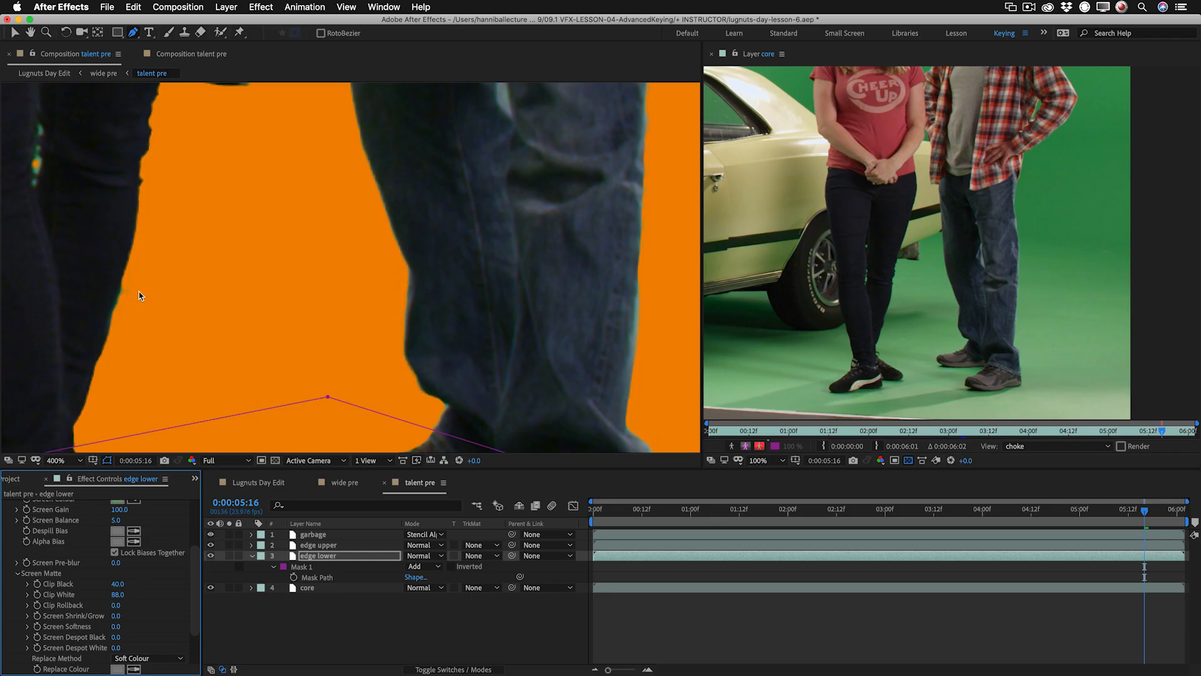
key("alt+4")
scroll(263, 313, "down", 2)
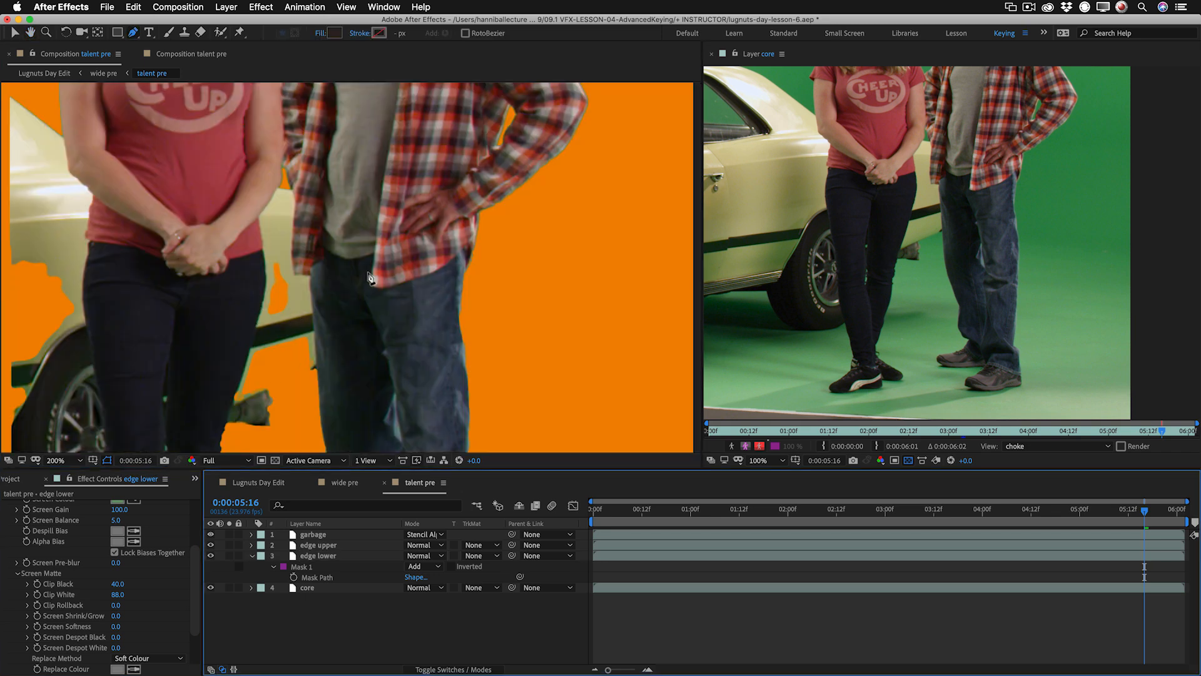
scroll(369, 275, "down", 1)
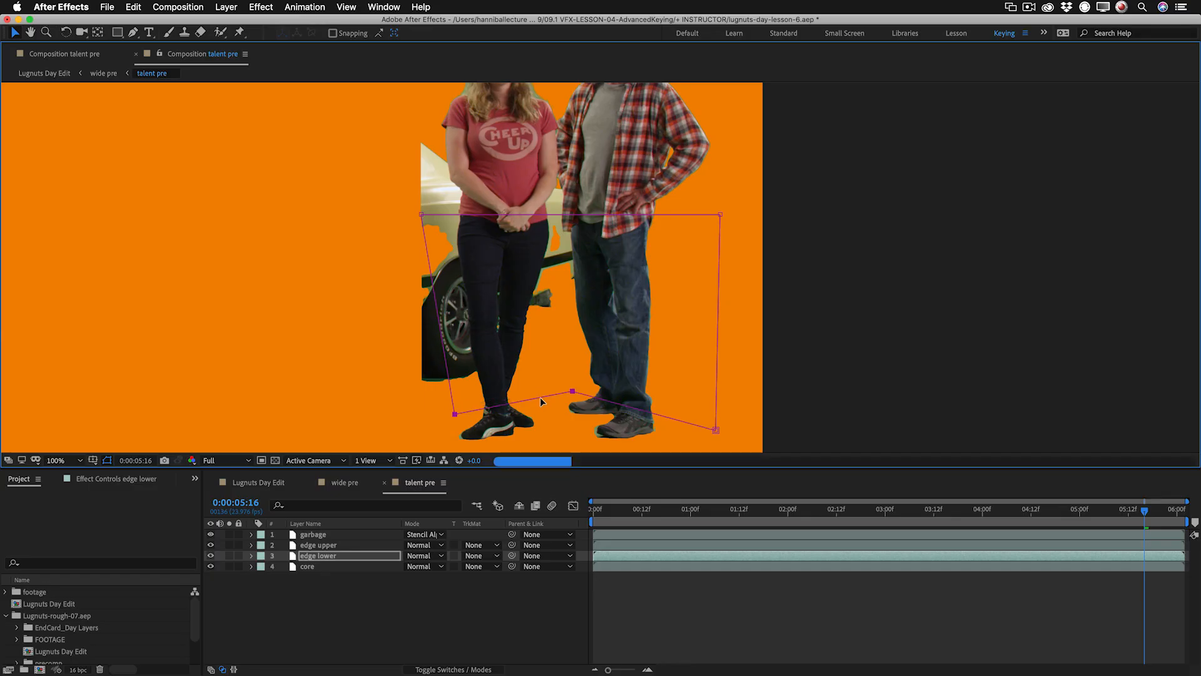
Add a vertex to the car side of the core layer's mask and pull it in to the woman's lower leg.
left_click_drag(541, 398, 542, 405)
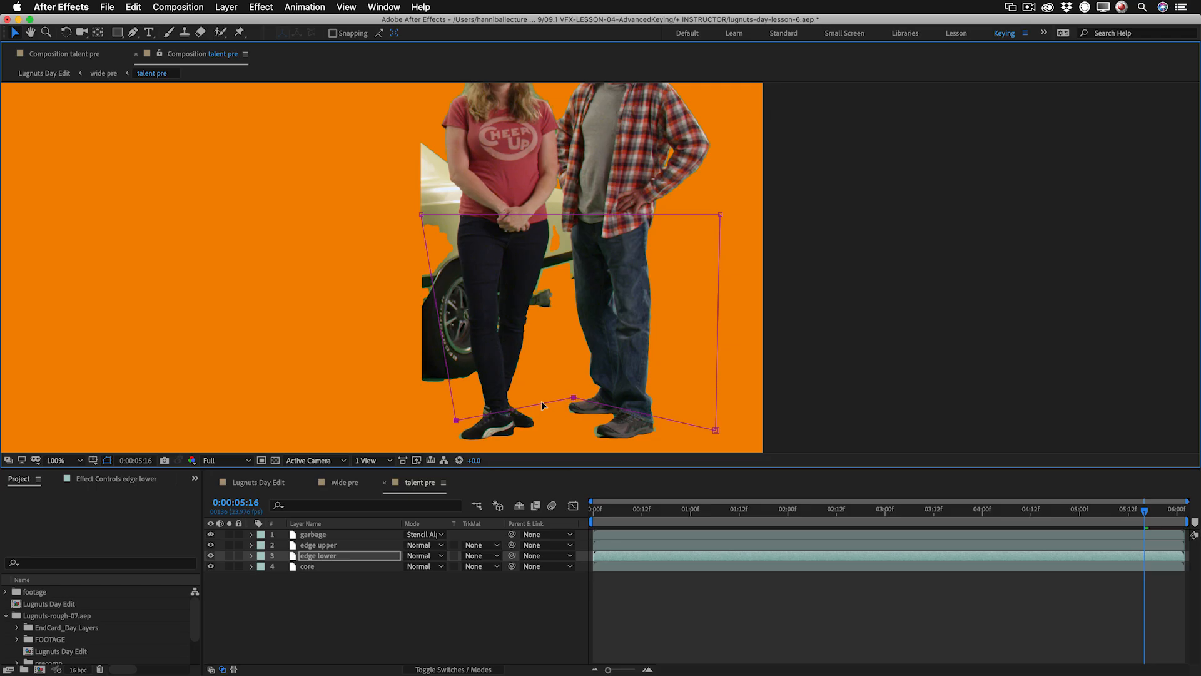
left_click(325, 565)
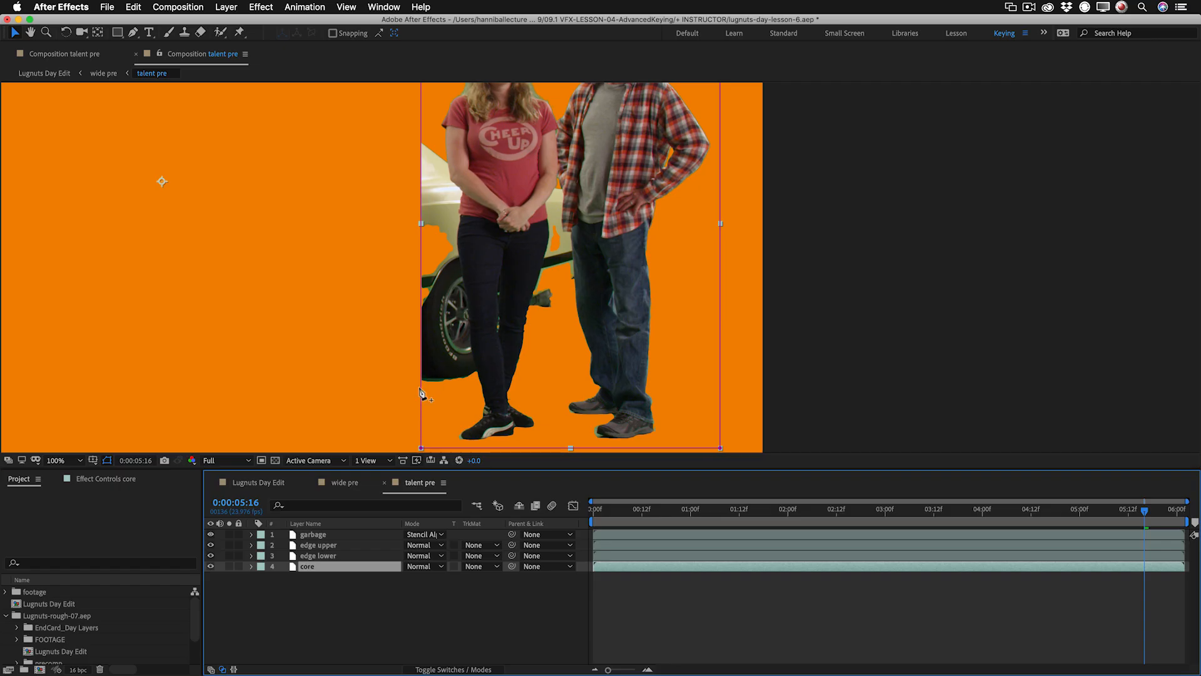
key("g")
left_click_drag(420, 394, 481, 361)
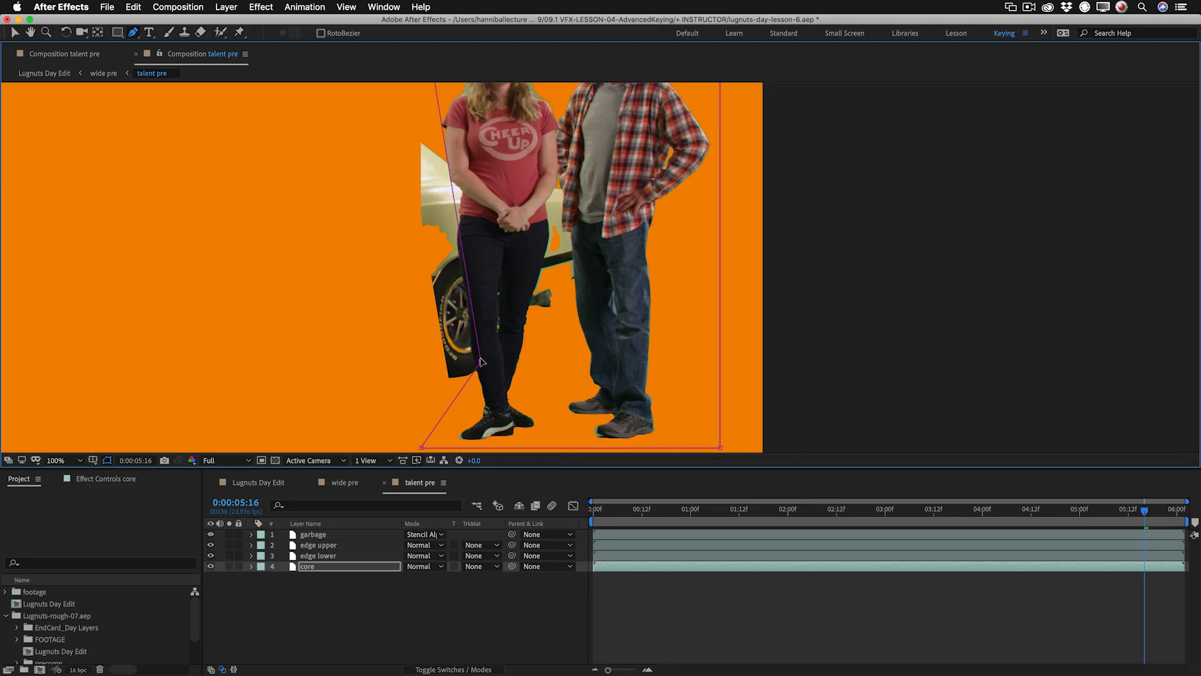
Copy edge lower's mask path and paste it over Mask 1 on the garbage layer.
left_click(349, 555)
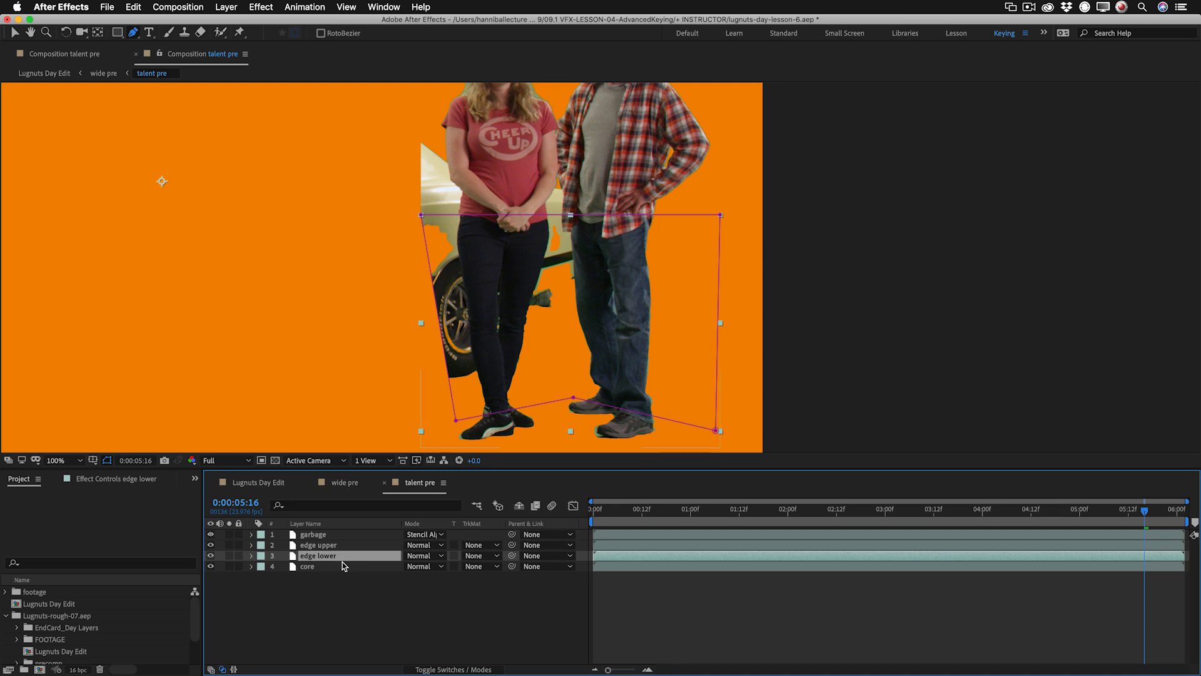
key("m")
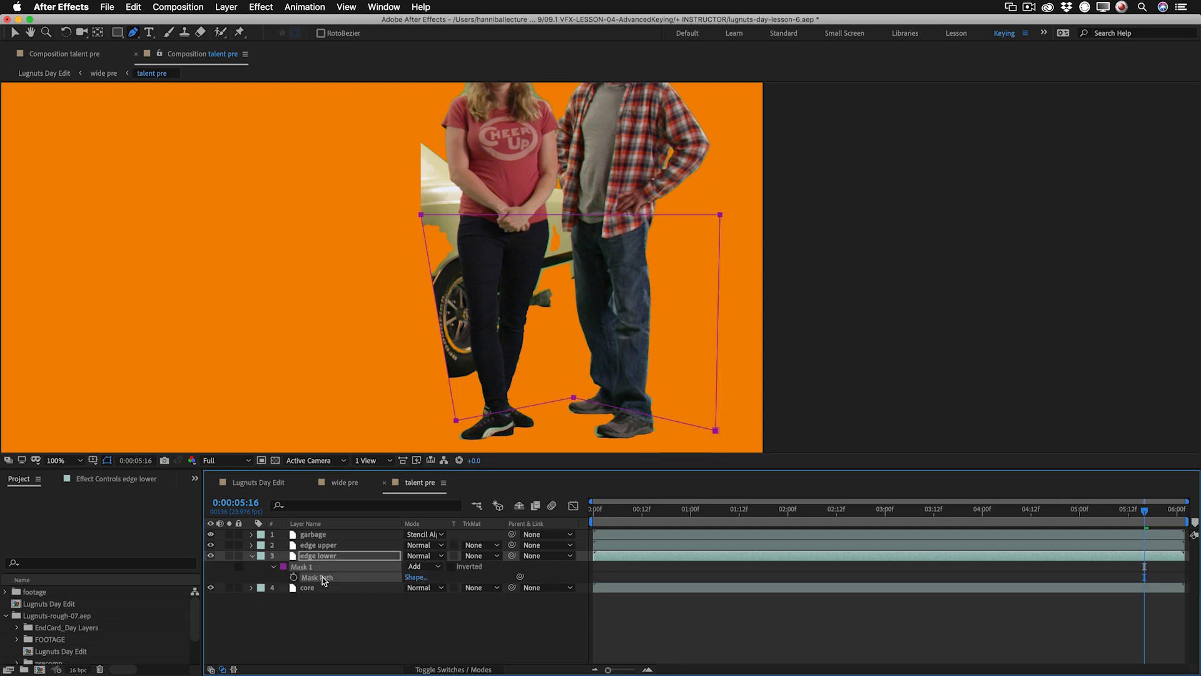
left_click(319, 536)
key("m")
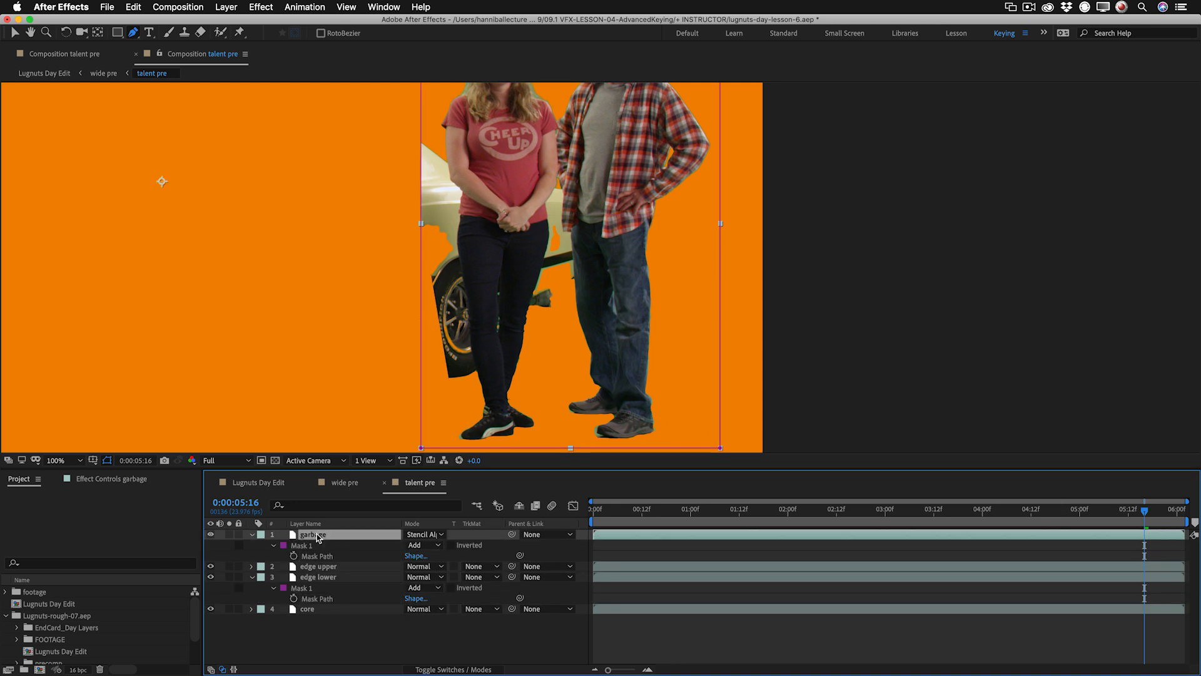
left_click(316, 546)
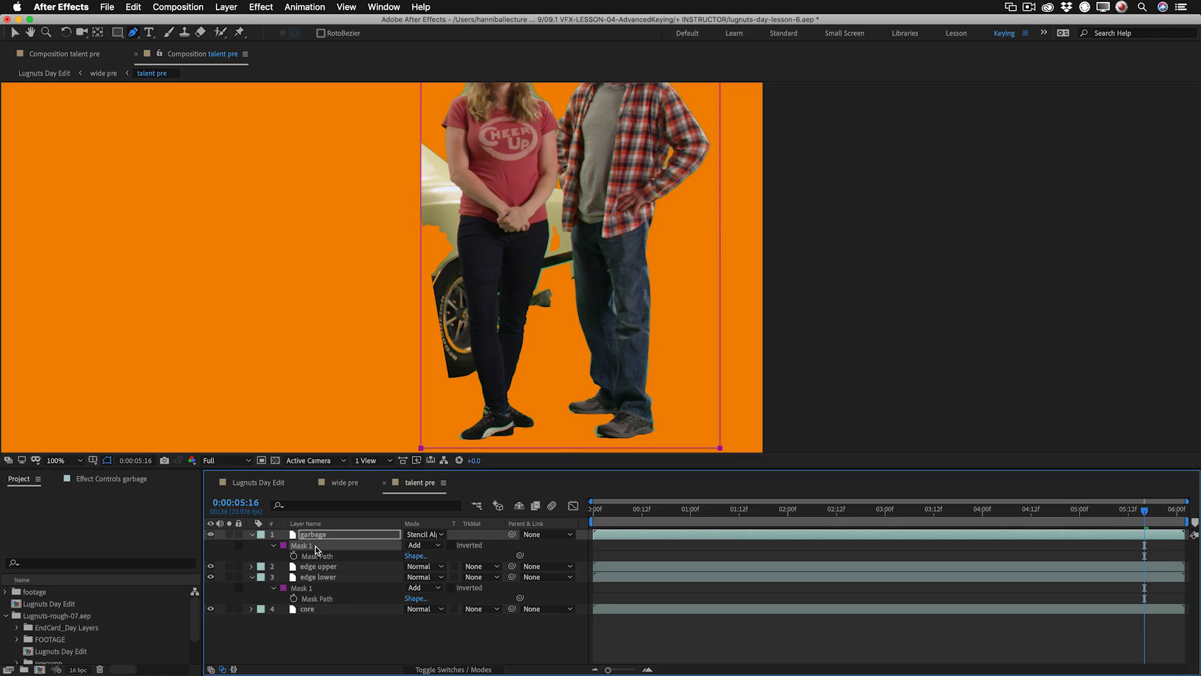
key("super+v")
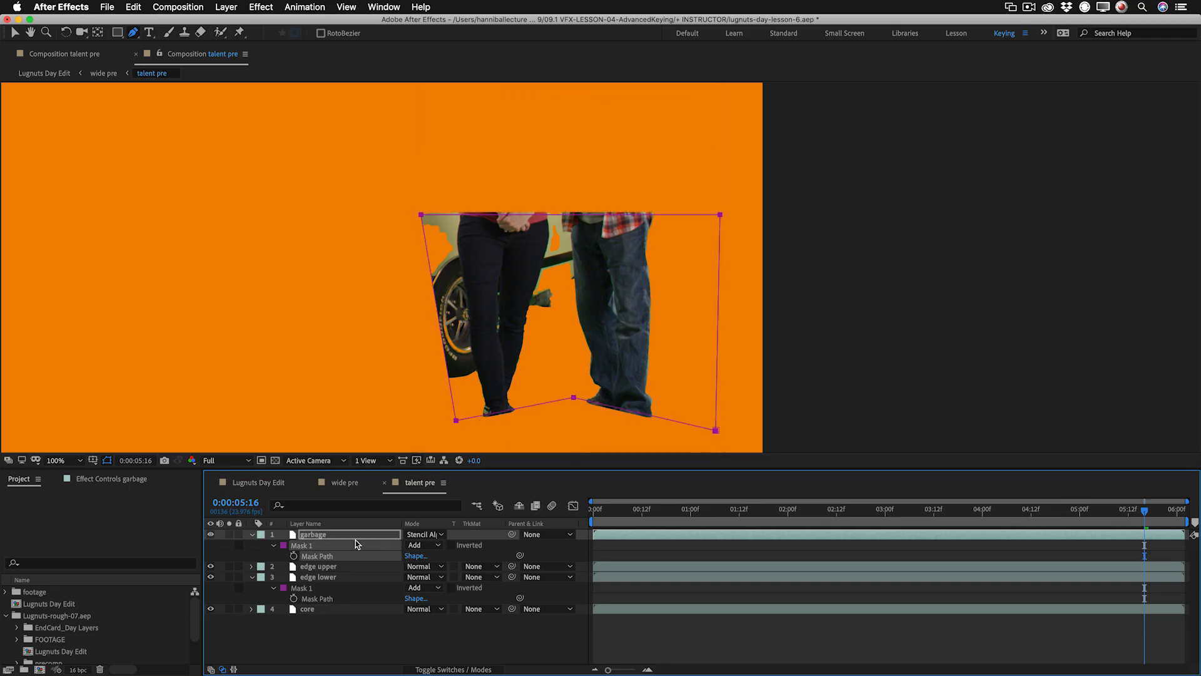
Raise the garbage mask's top edge above both talents' heads, preview the result in wide pre, and adjust the mask in talent pre.
scroll(662, 178, "down", 1)
key("space")
left_click_drag(646, 229, 644, 177)
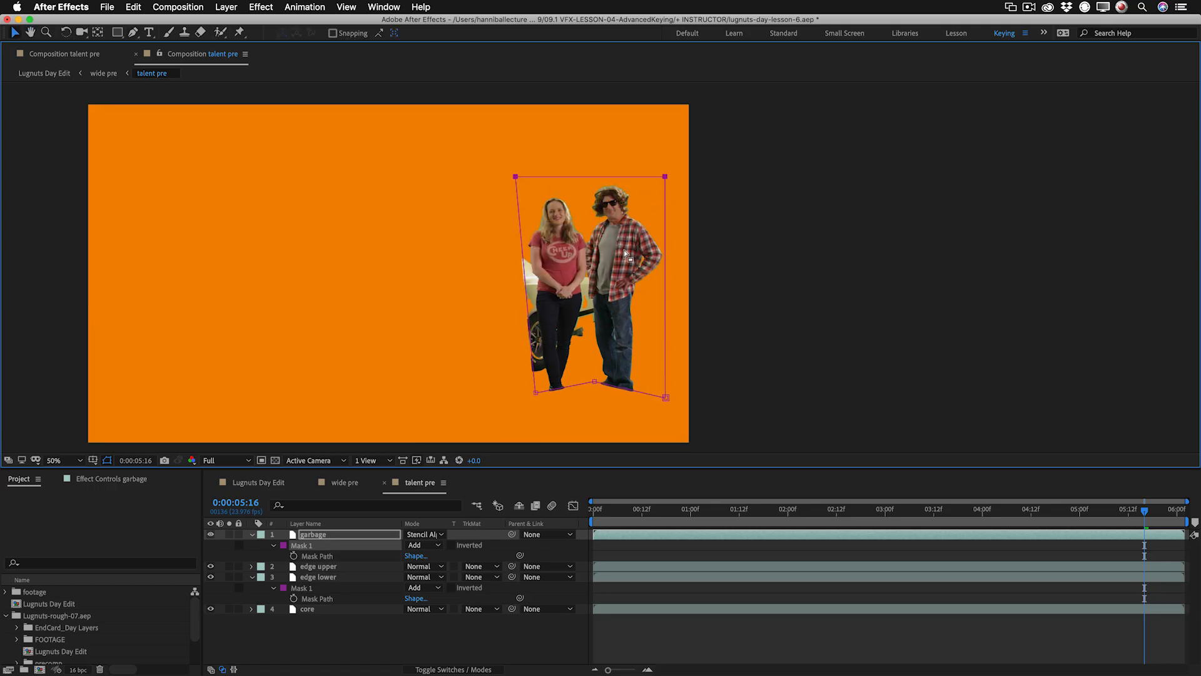
key("grave")
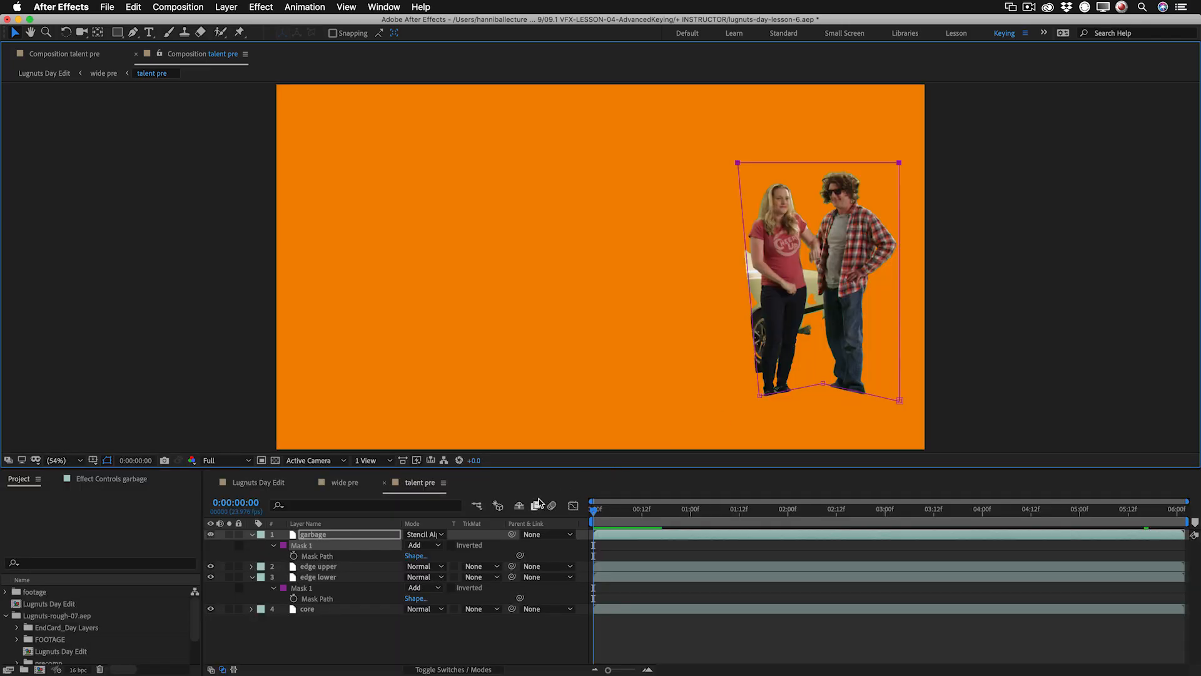
left_click(345, 482)
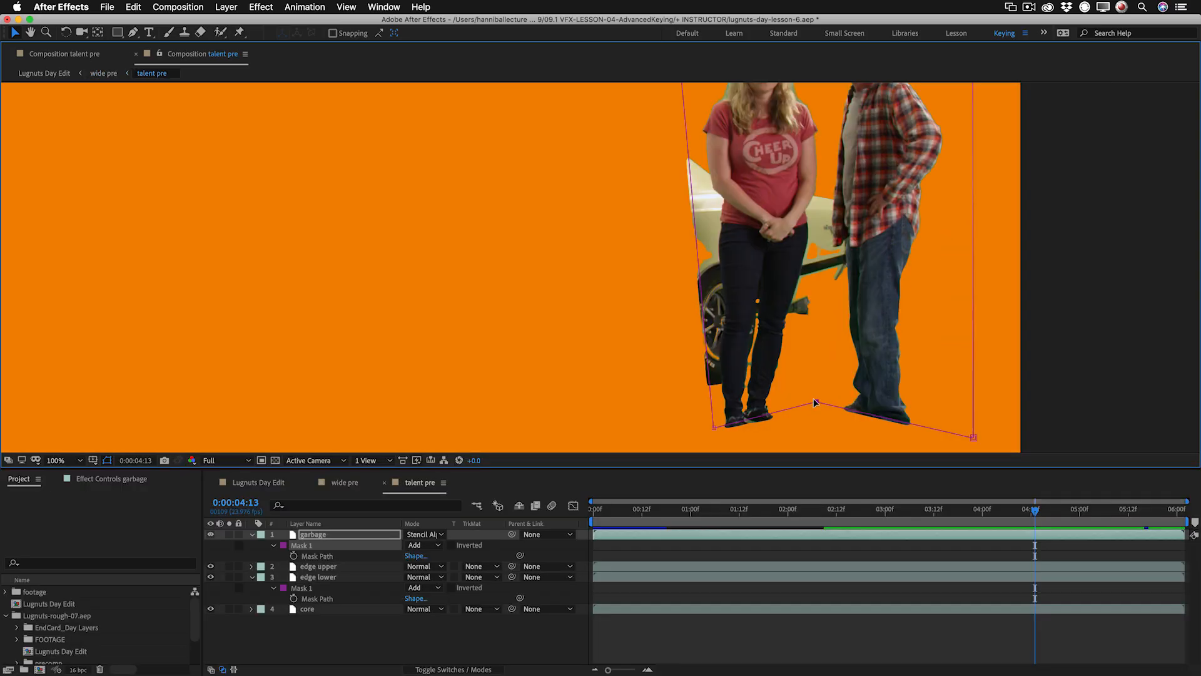
left_click_drag(815, 402, 799, 390)
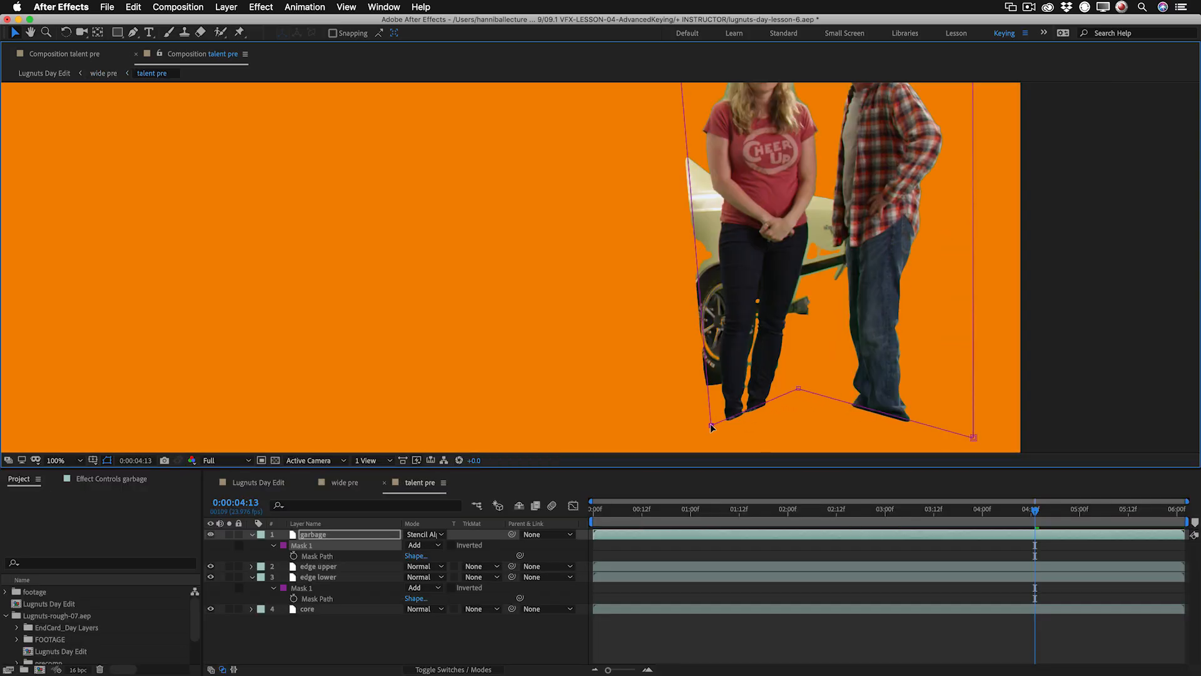
Compare the keyed jeans with the core layer hidden and shown.
scroll(803, 364, "up", 1)
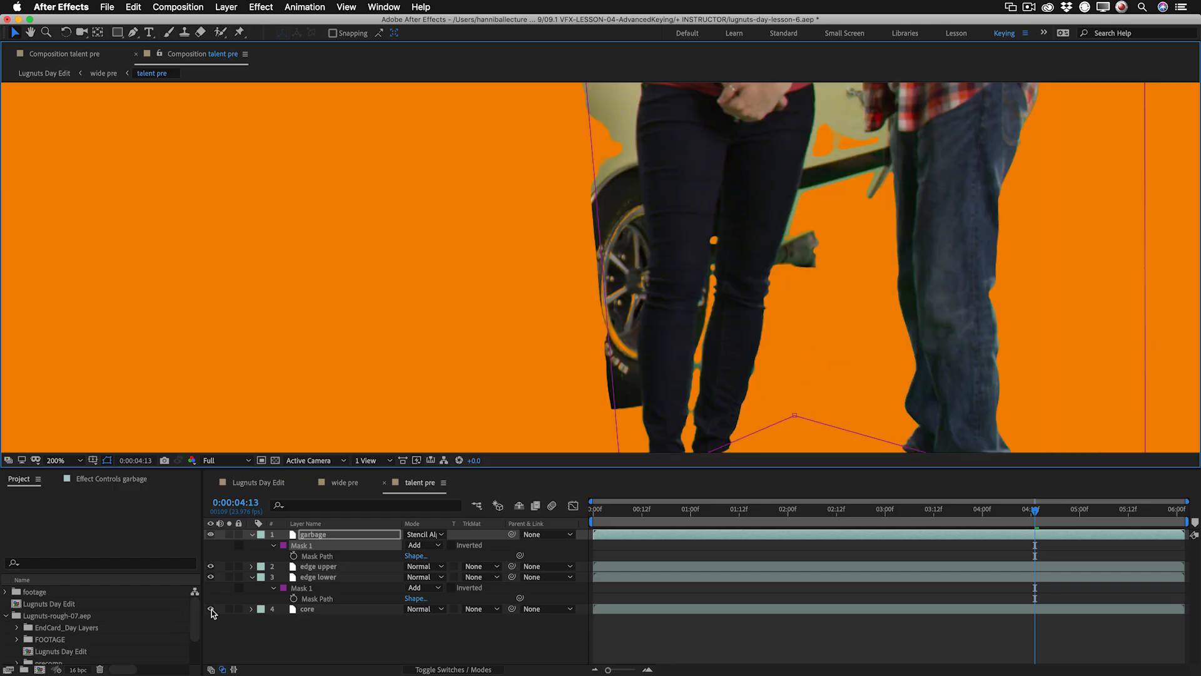
left_click(211, 610)
left_click(211, 609)
left_click(211, 609)
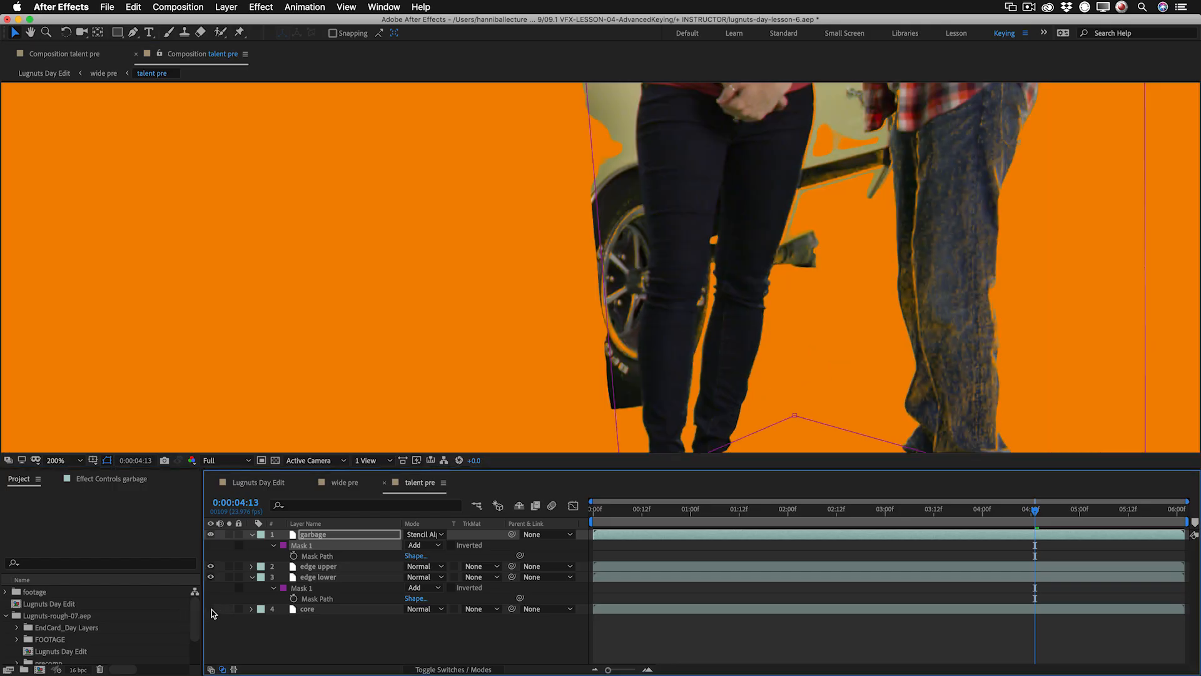
left_click(210, 609)
left_click(211, 609)
left_click(210, 609)
left_click(211, 609)
Switch to the alpha view and compare the leg matte with and without the core layer.
key("alt+4")
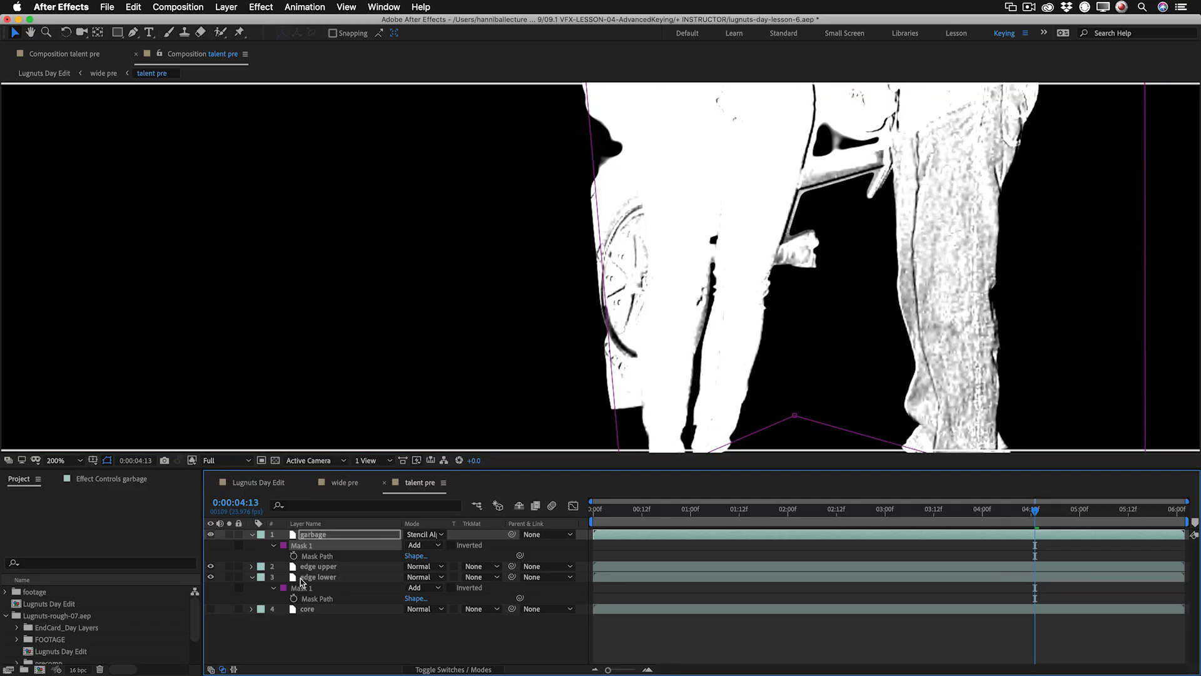
left_click(211, 610)
left_click(211, 610)
left_click(211, 609)
left_click(211, 609)
key("super+z")
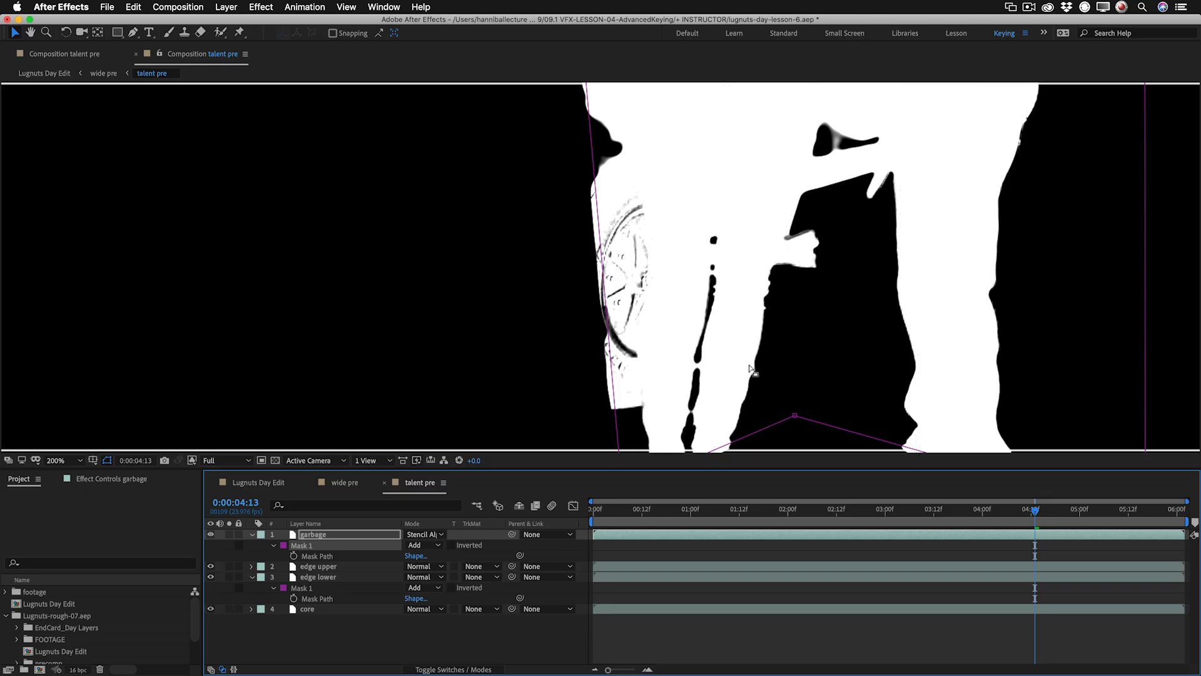
Pull the core mask's car-side vertex farther in across the woman's lower legs.
left_click(353, 610)
left_click_drag(680, 379, 788, 233)
key("g")
left_click_drag(676, 206, 697, 304)
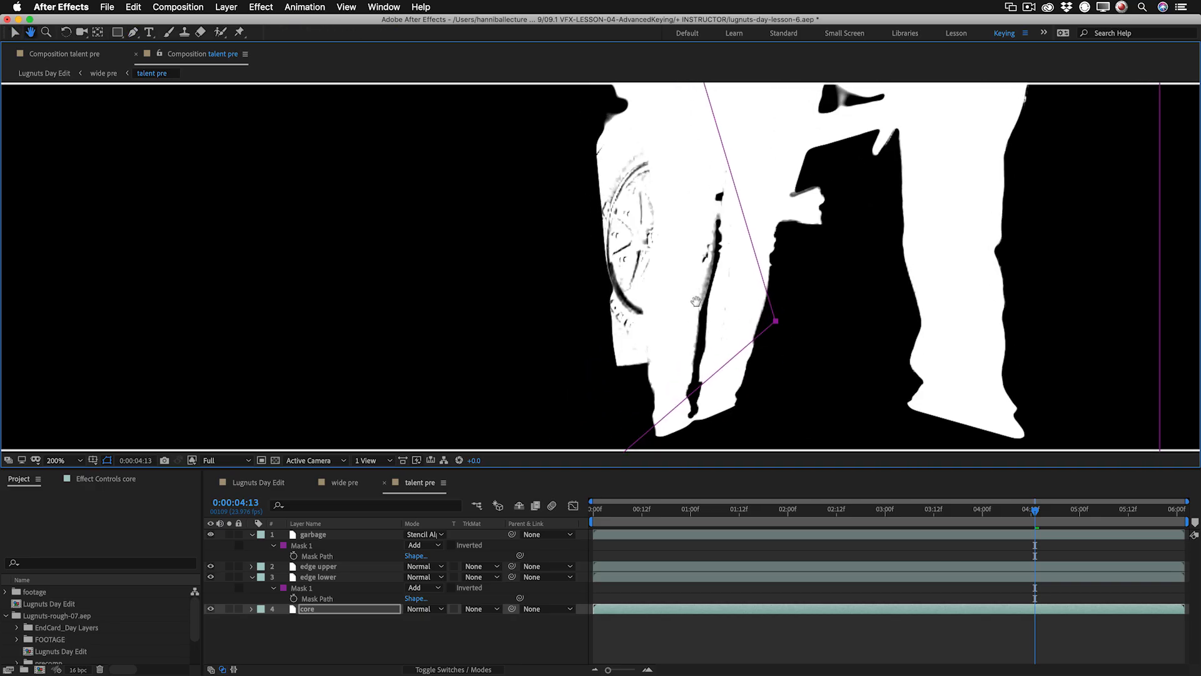
Compare the leg mattes with the core layer hidden and shown, and return the view to full color.
left_click(211, 609)
left_click(211, 609)
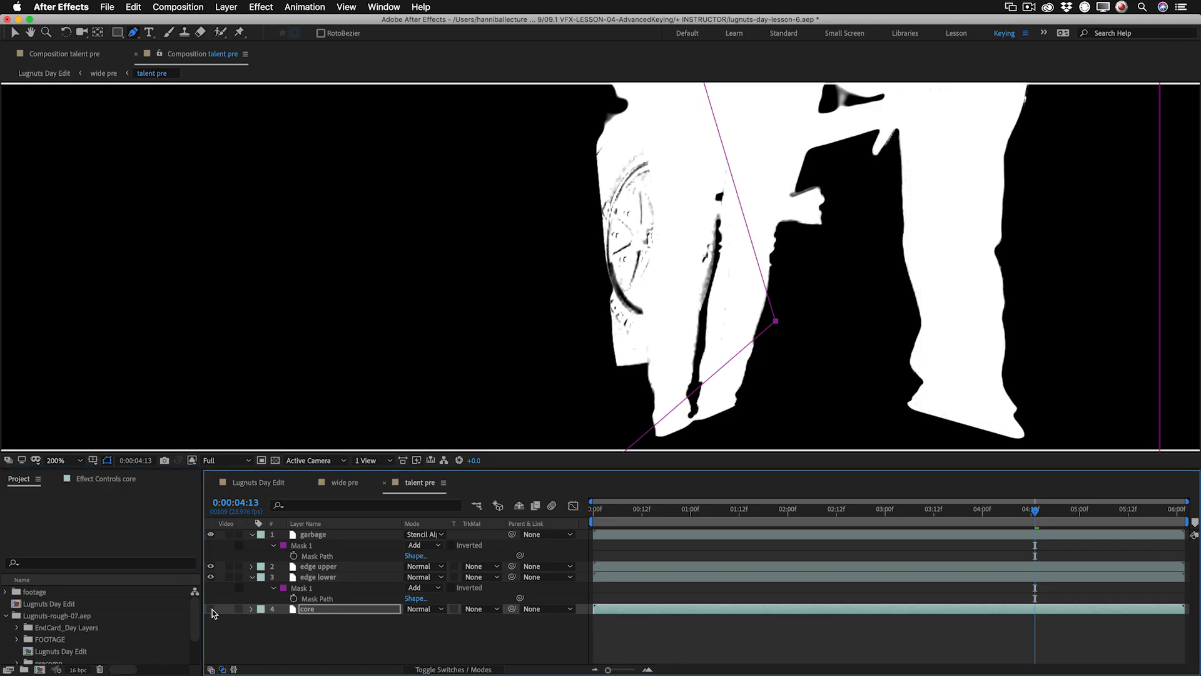
left_click(211, 608)
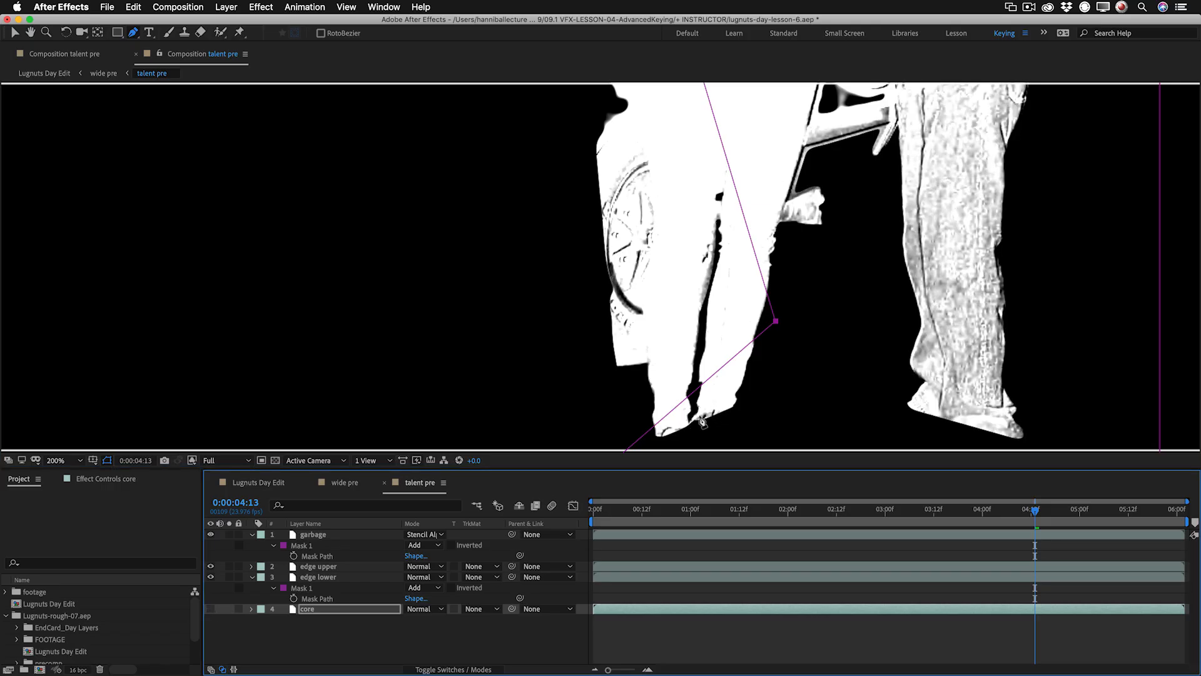
left_click(211, 609)
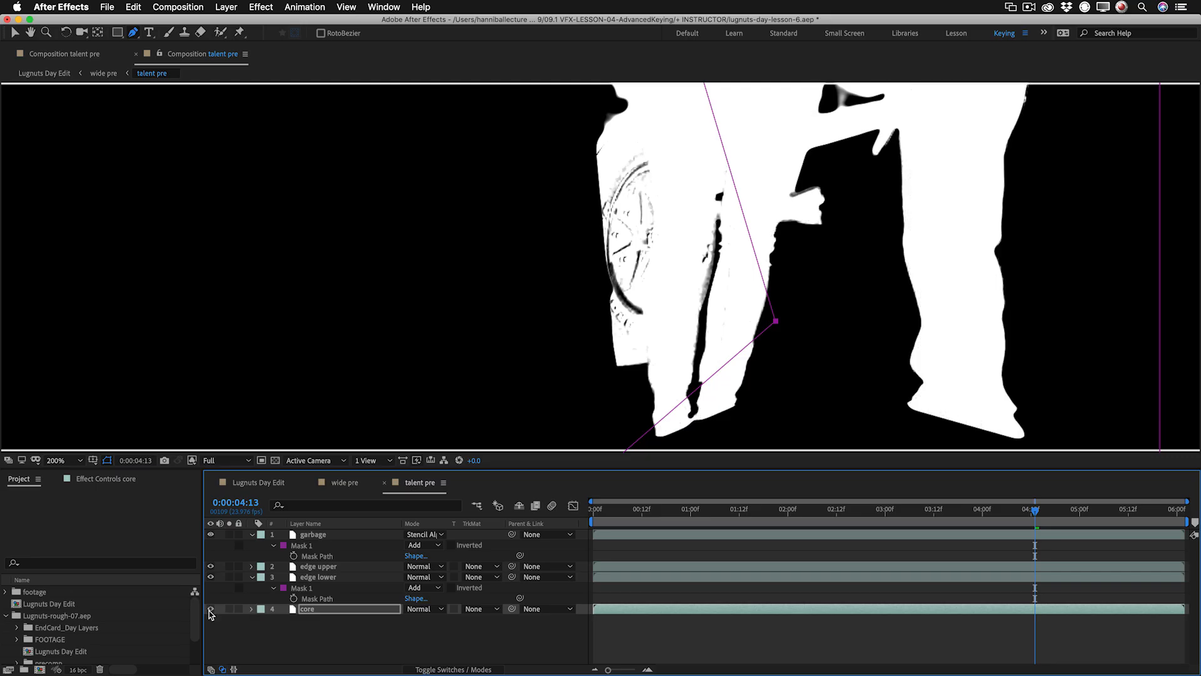
left_click(212, 608)
left_click(212, 608)
key("alt+4")
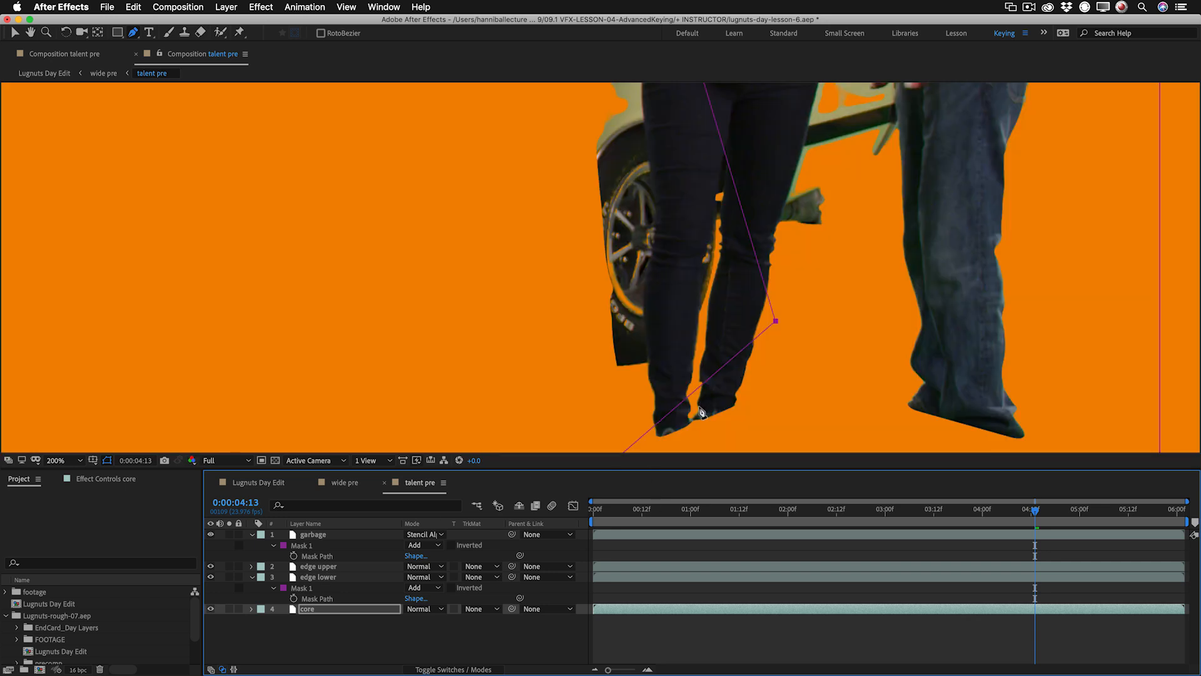
Compare the woman's legs against the car's rear wheel up close in wide pre and talent pre.
left_click(352, 486)
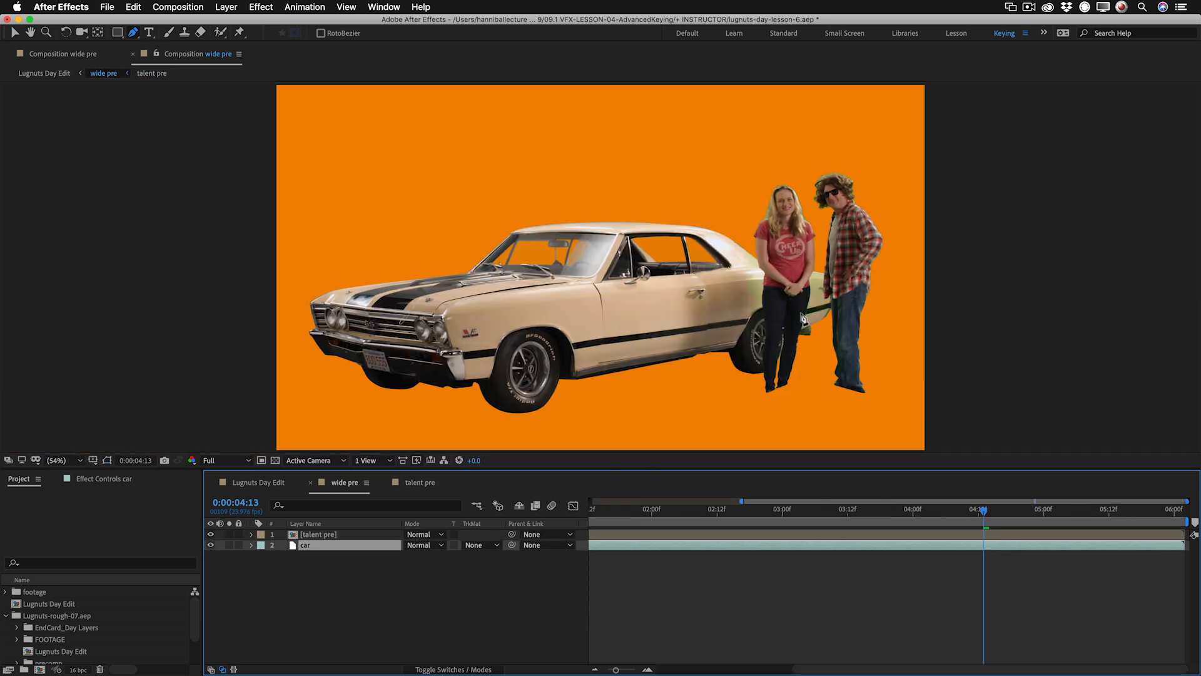
scroll(776, 322, "up", 3)
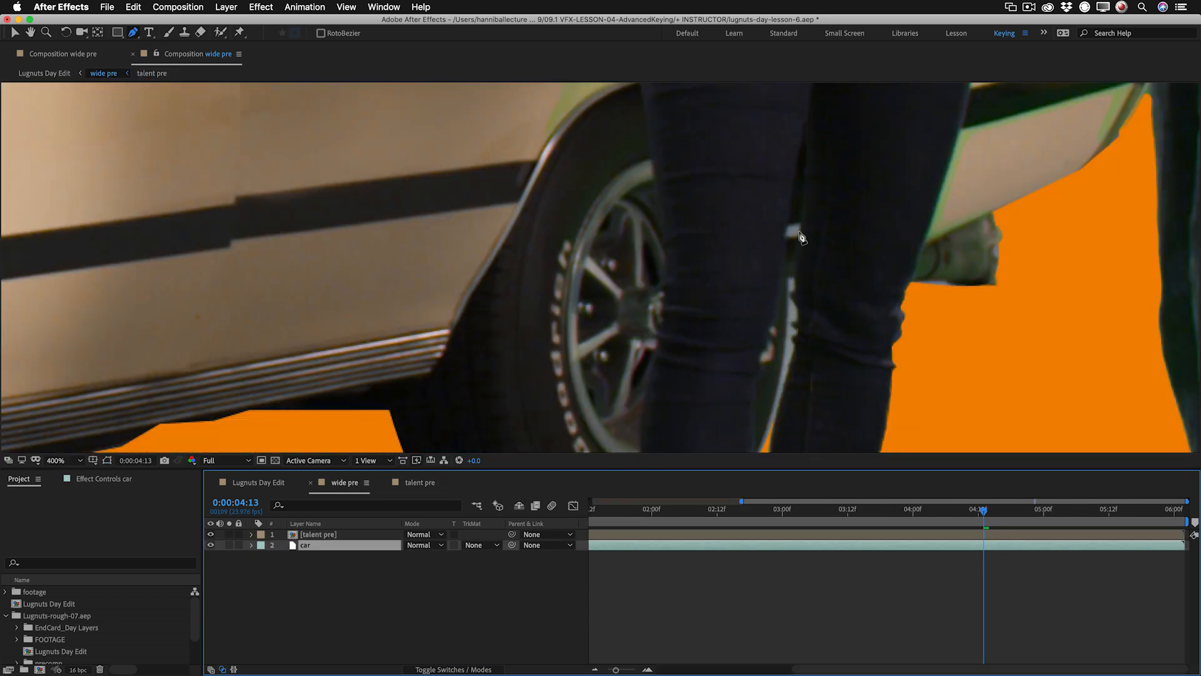
double_click(778, 417)
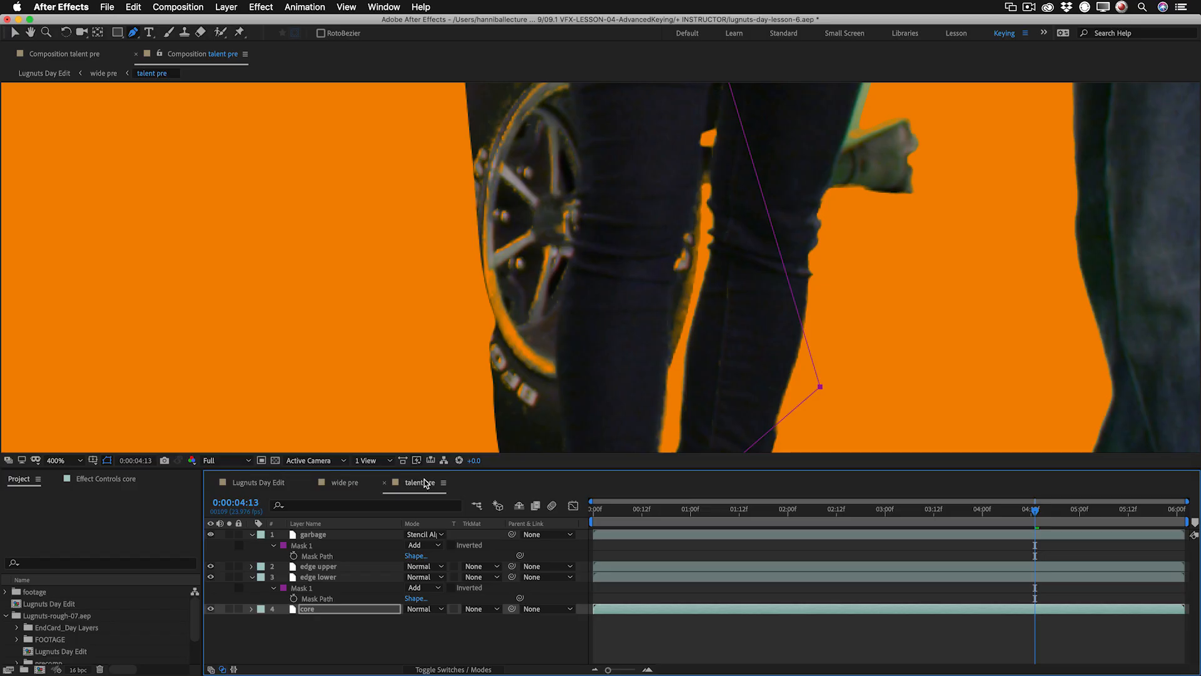
left_click(353, 483)
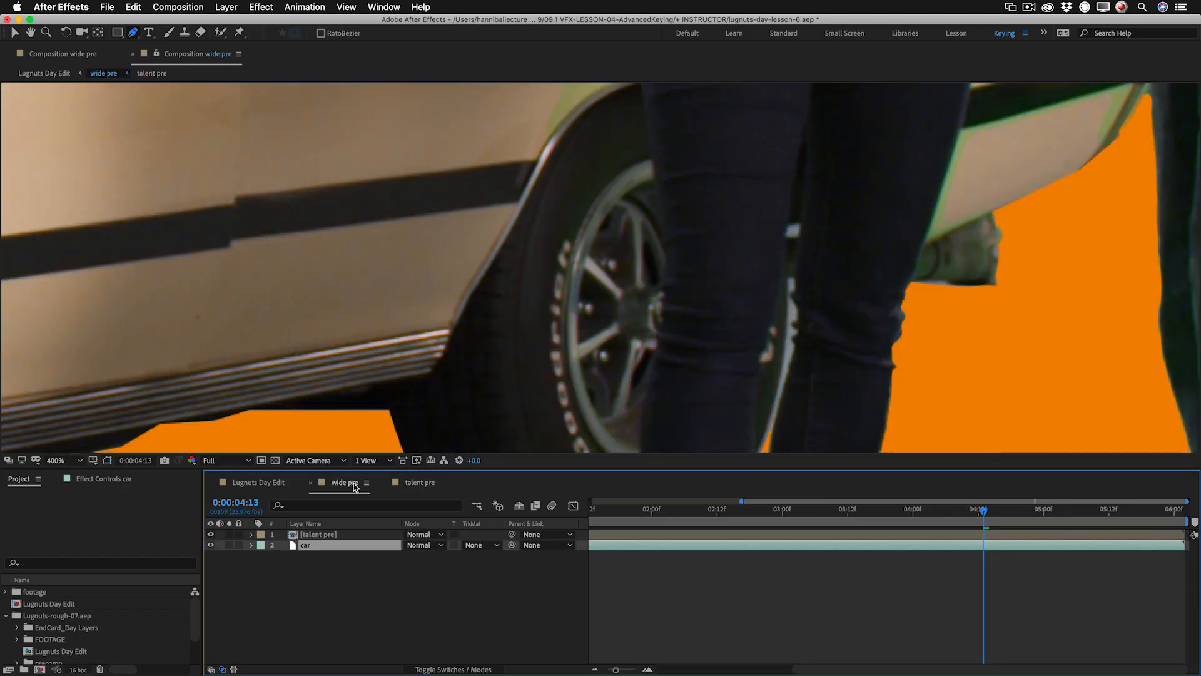
Isolate the car layer in wide pre and reveal its mask paths to inspect the edge around the woman's legs.
left_click(229, 535)
left_click(229, 535)
left_click(229, 545)
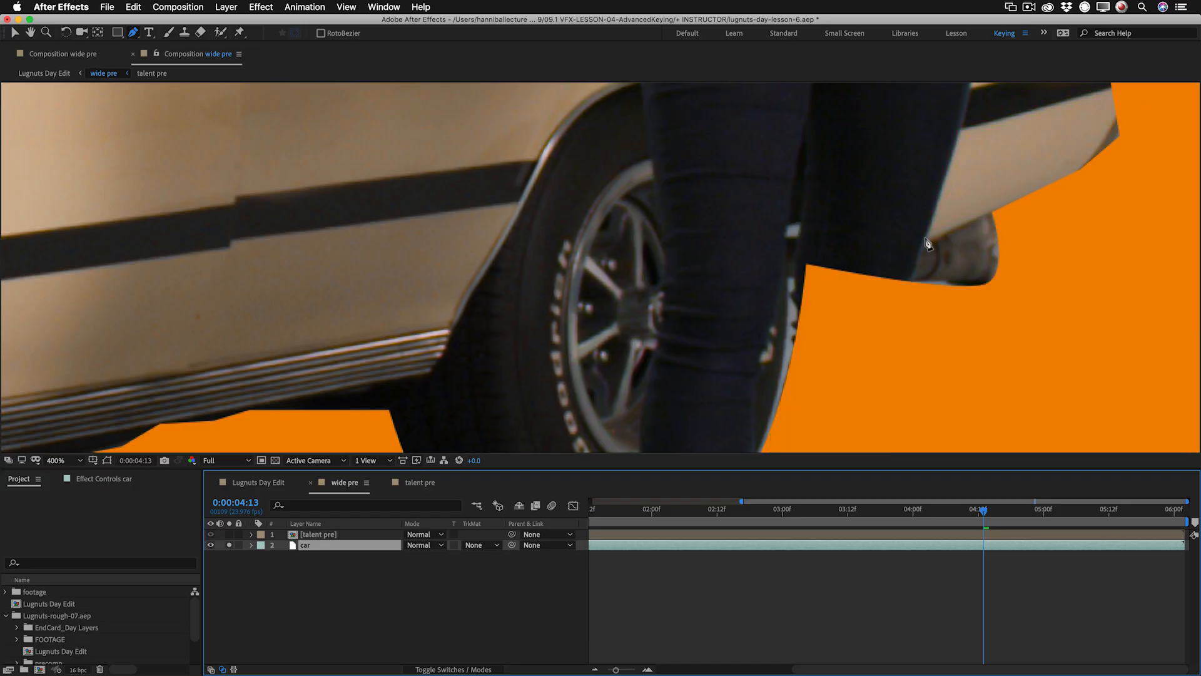
key("m")
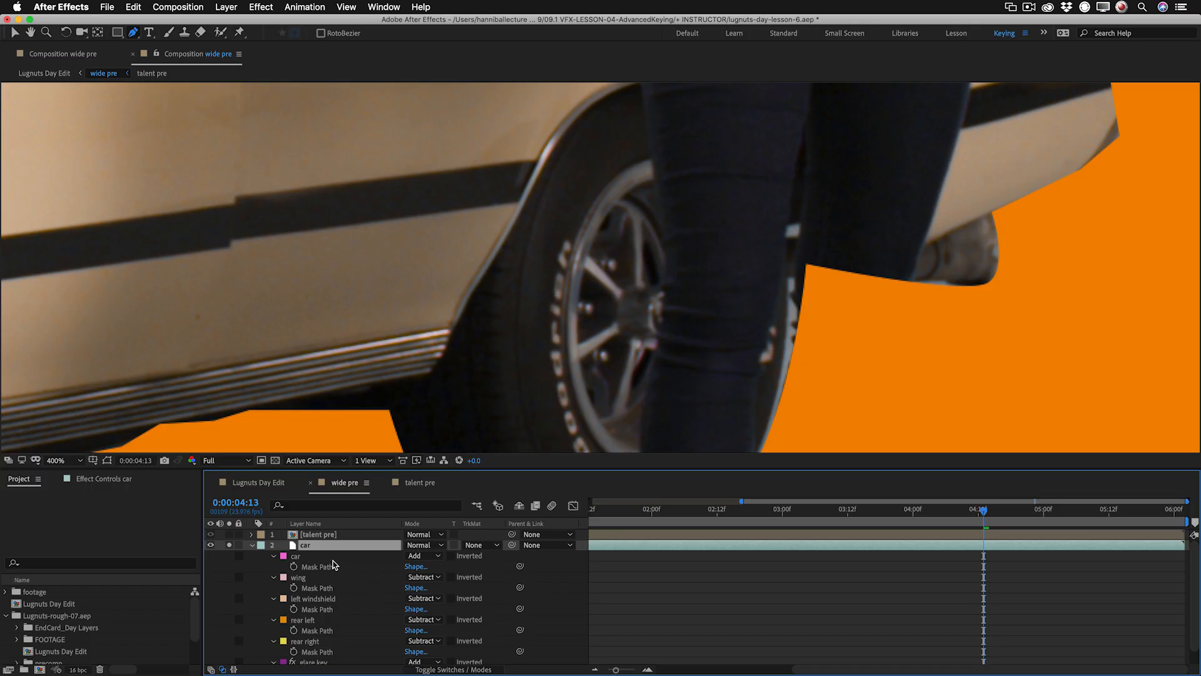
left_click(333, 565)
key("v")
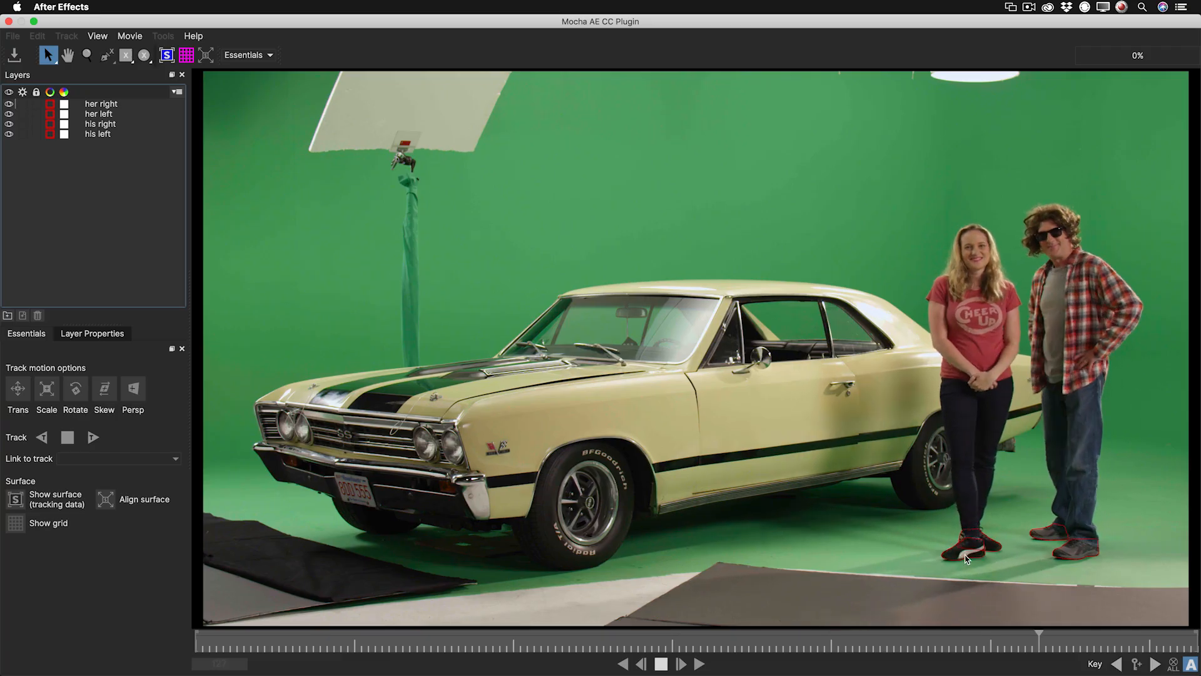
Play back the tracked shoe outlines in Mocha and close the Mocha window.
key("space")
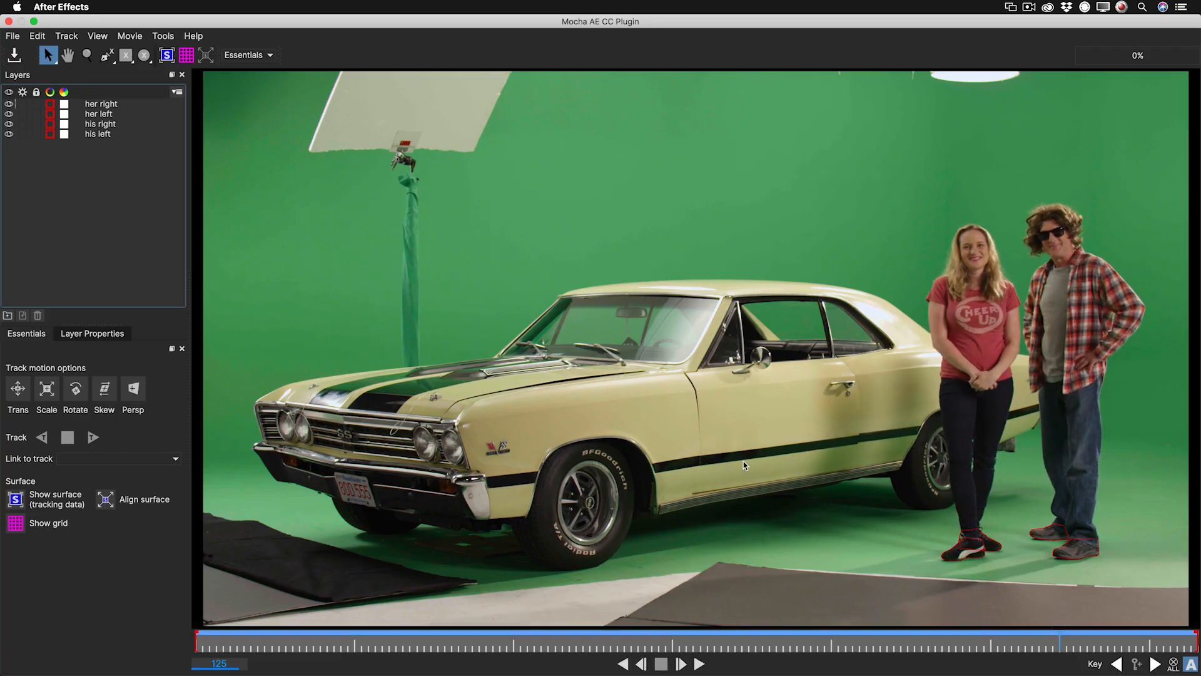
left_click(8, 22)
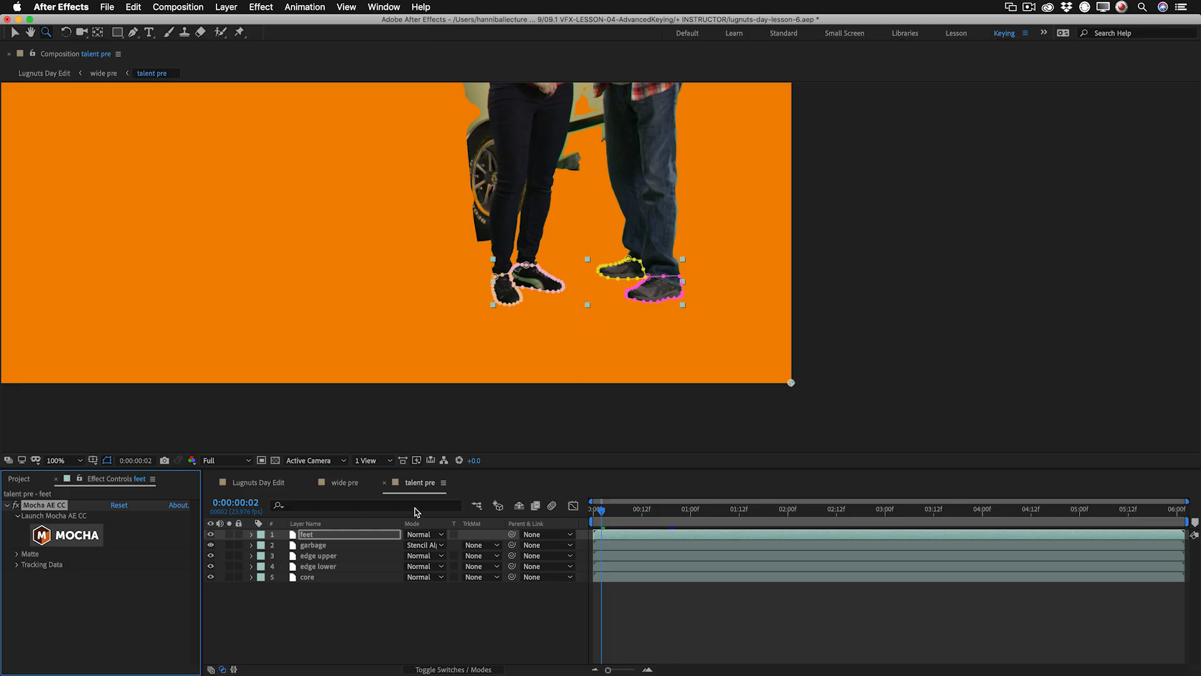
Preview the Lugnuts Day Edit end card enlarged and examine the ground texture around the fence up close.
left_click(258, 482)
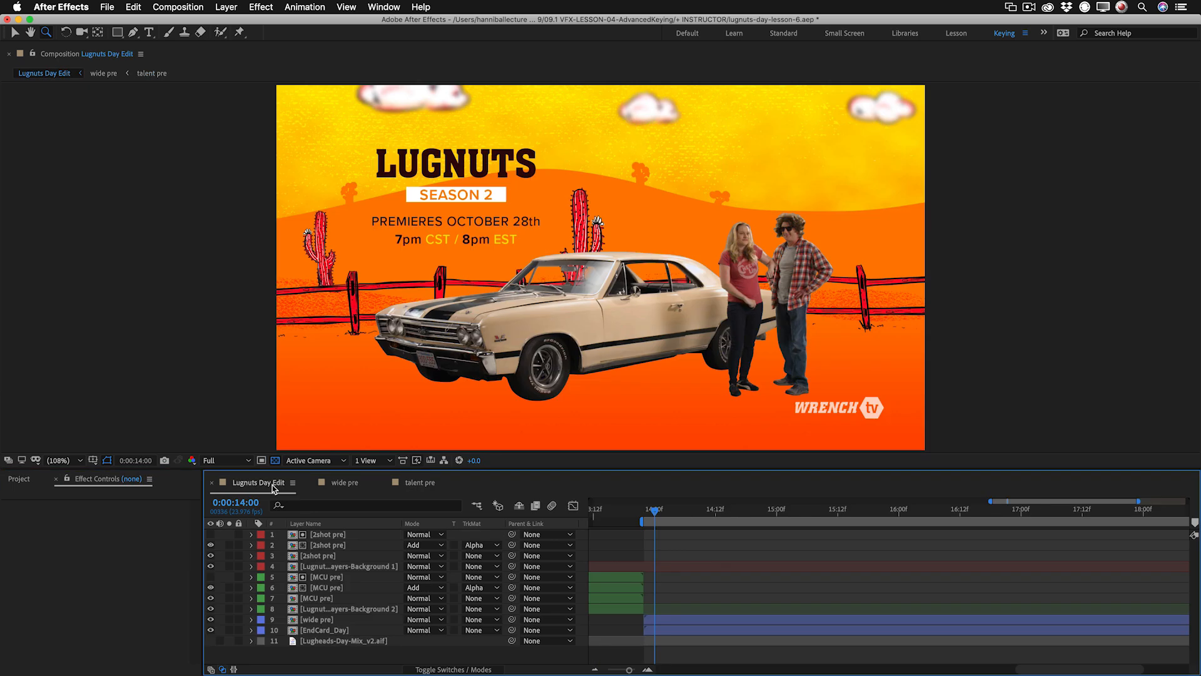
key("grave")
key("space")
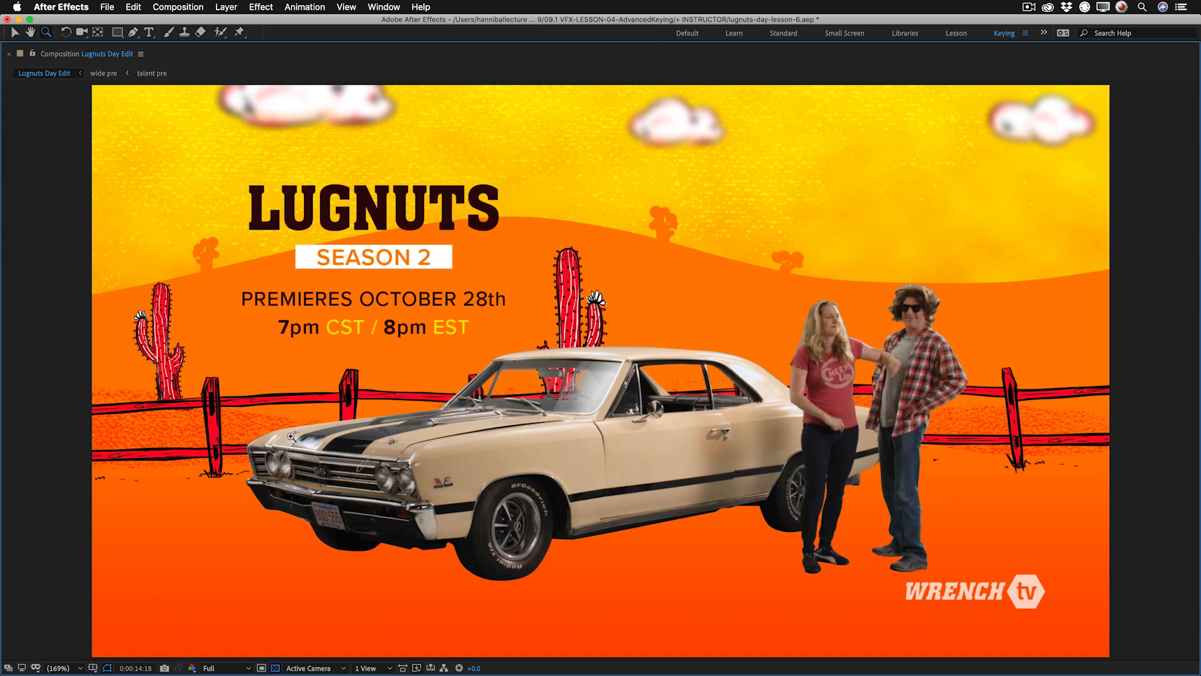
left_click(241, 430)
left_click(540, 371)
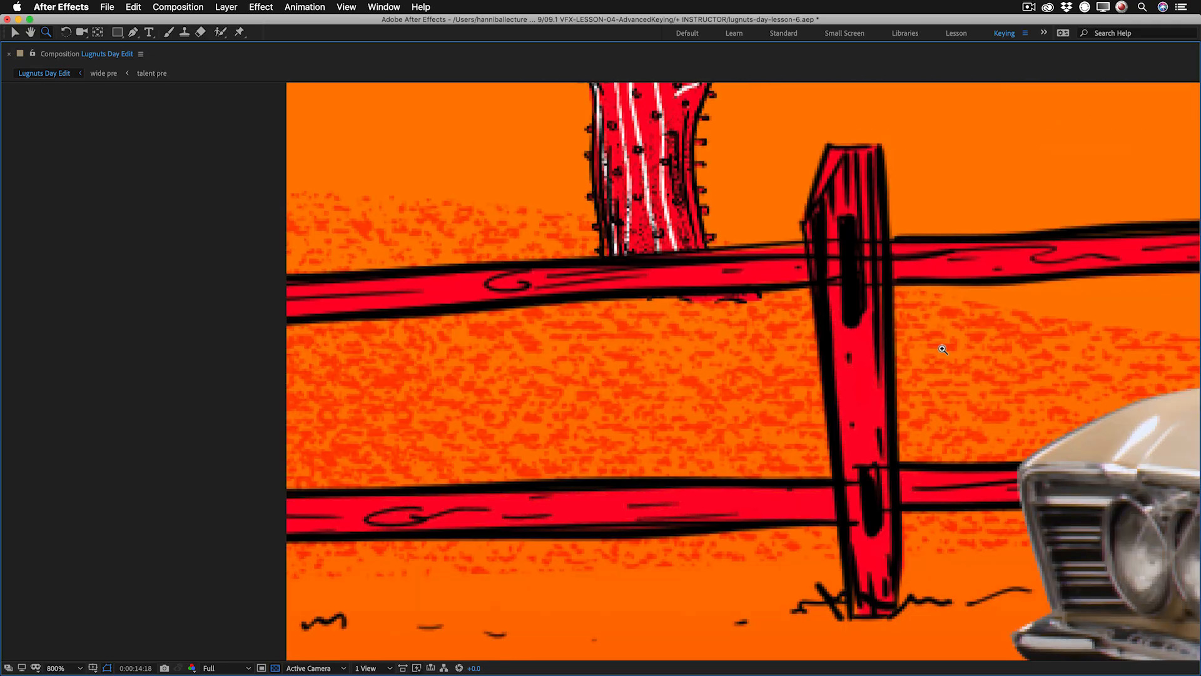
key("shift+slash")
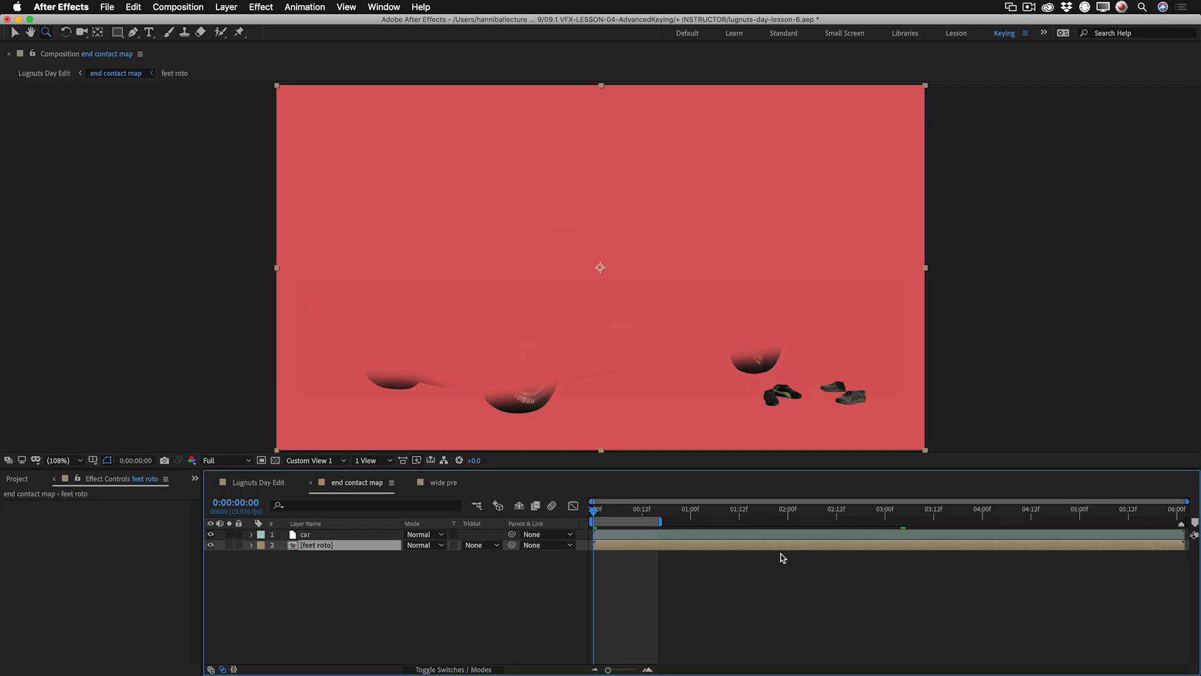
Inspect the car layer's masks in end contact map and view the contact map layer on its own in Lugnuts Day Edit.
left_click(351, 534)
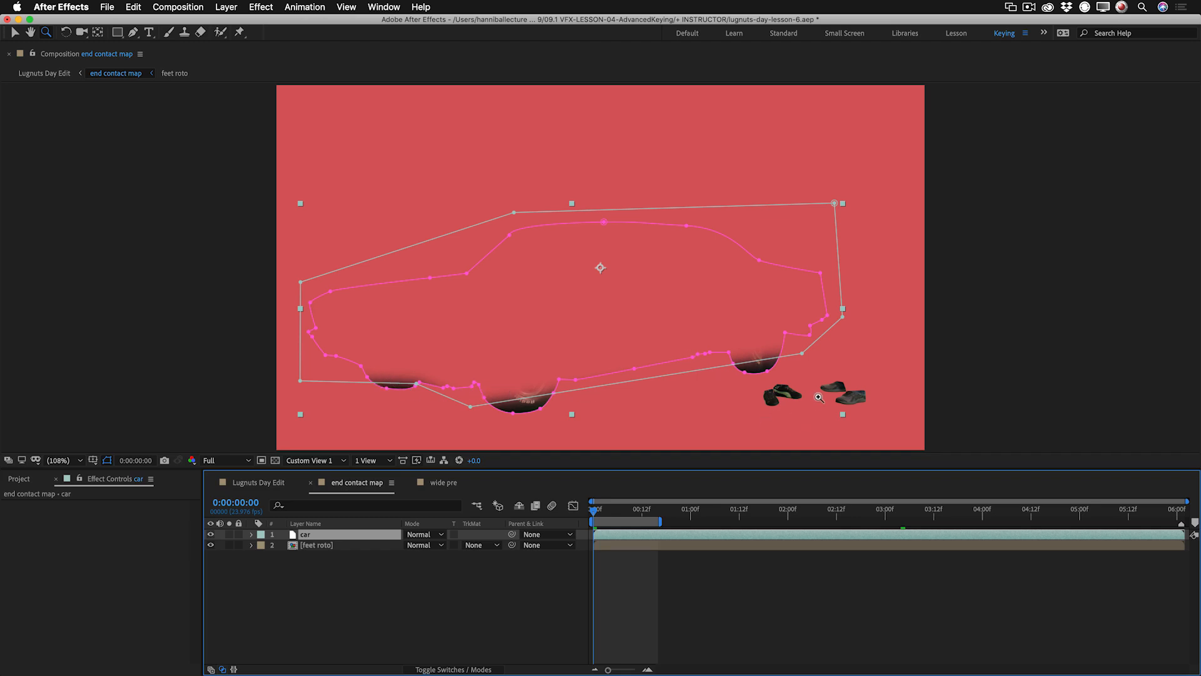
left_click(281, 486)
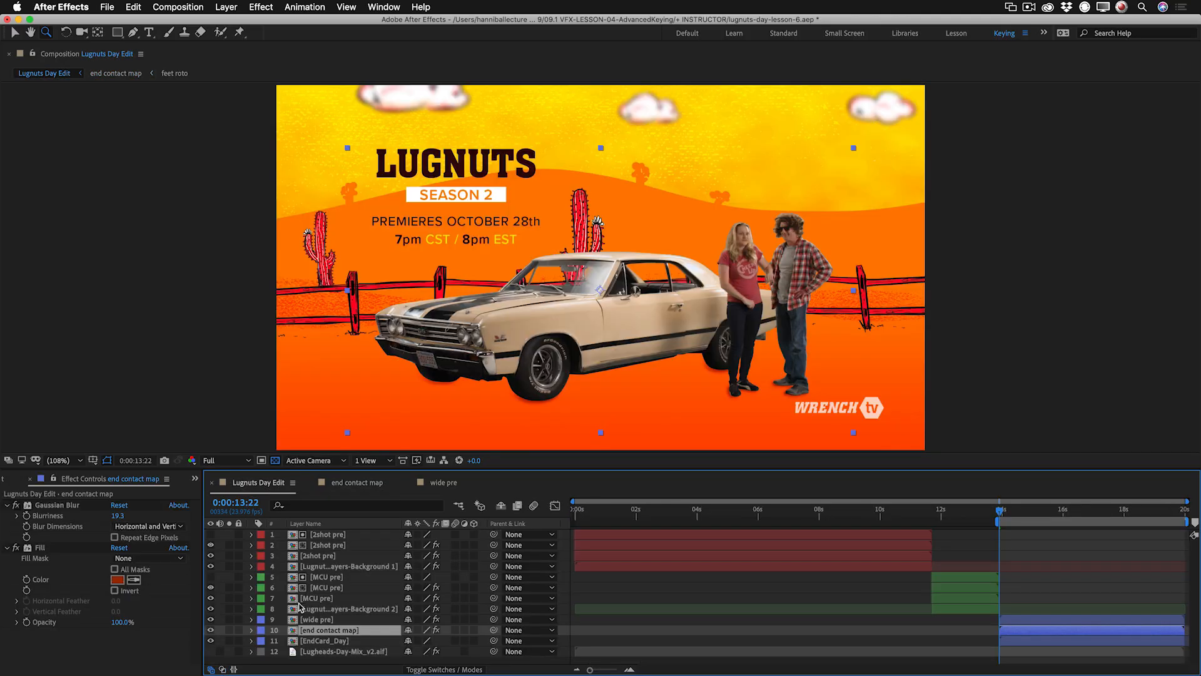
left_click(229, 630)
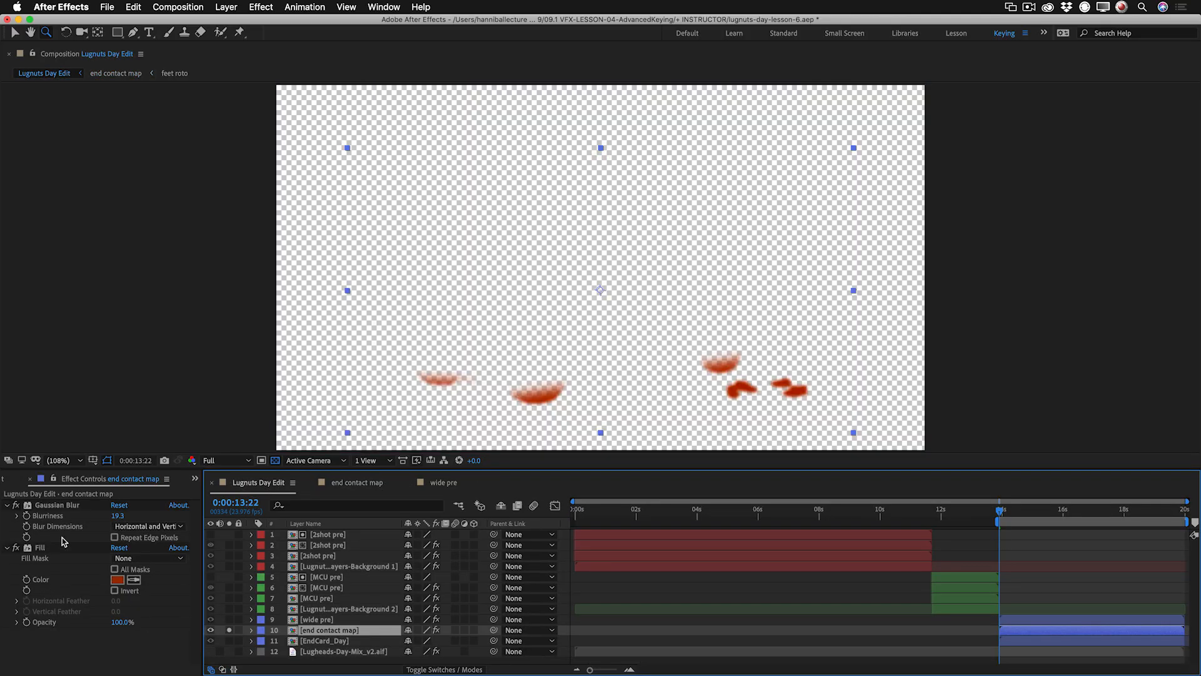
left_click(229, 631)
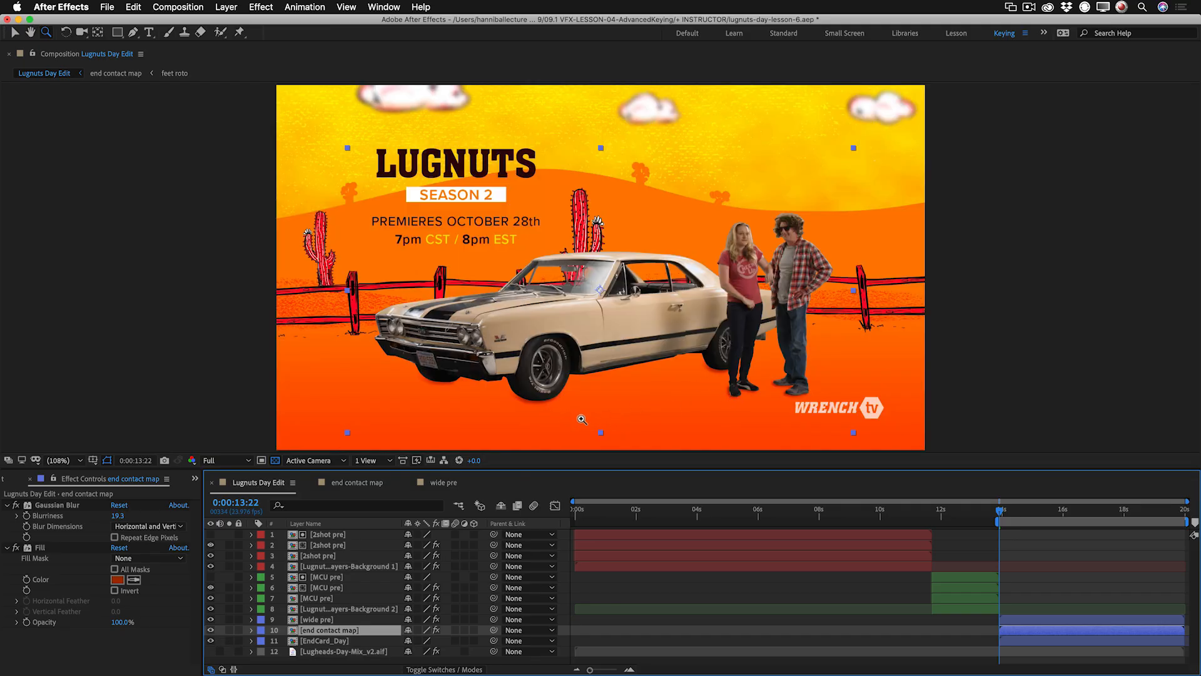
Compare the contact shadows beneath the tires and feet with the end contact map layer hidden and shown.
left_click(210, 632)
left_click(211, 631)
left_click(795, 394)
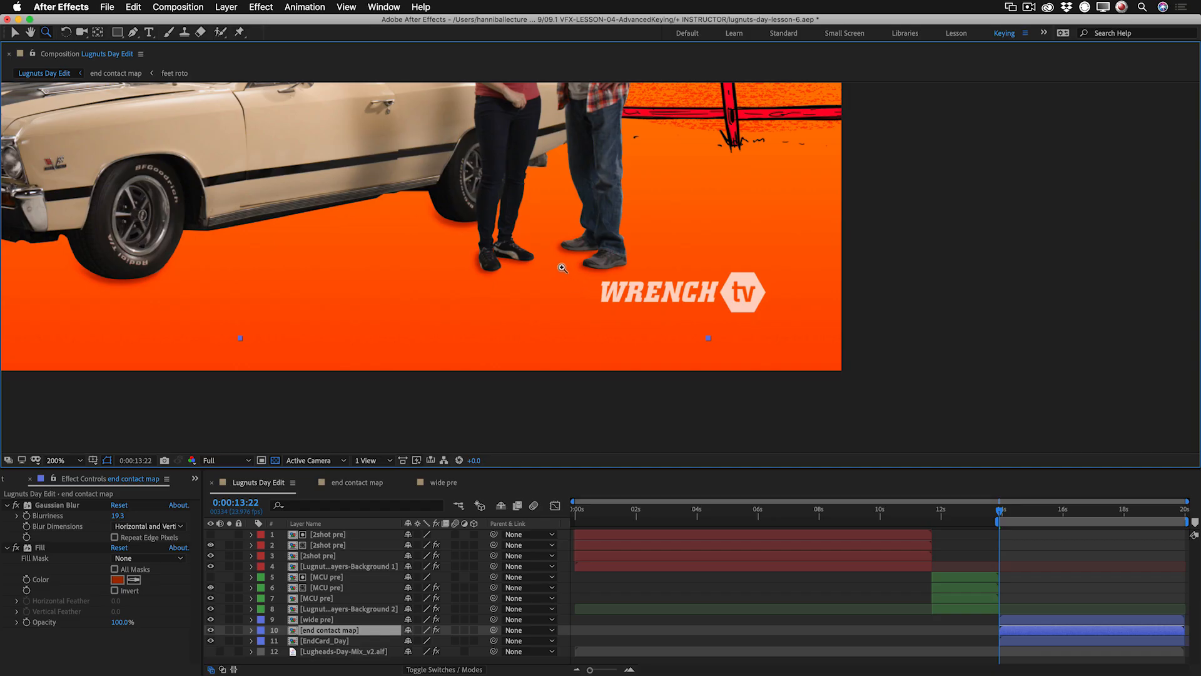
left_click(538, 276, "alt")
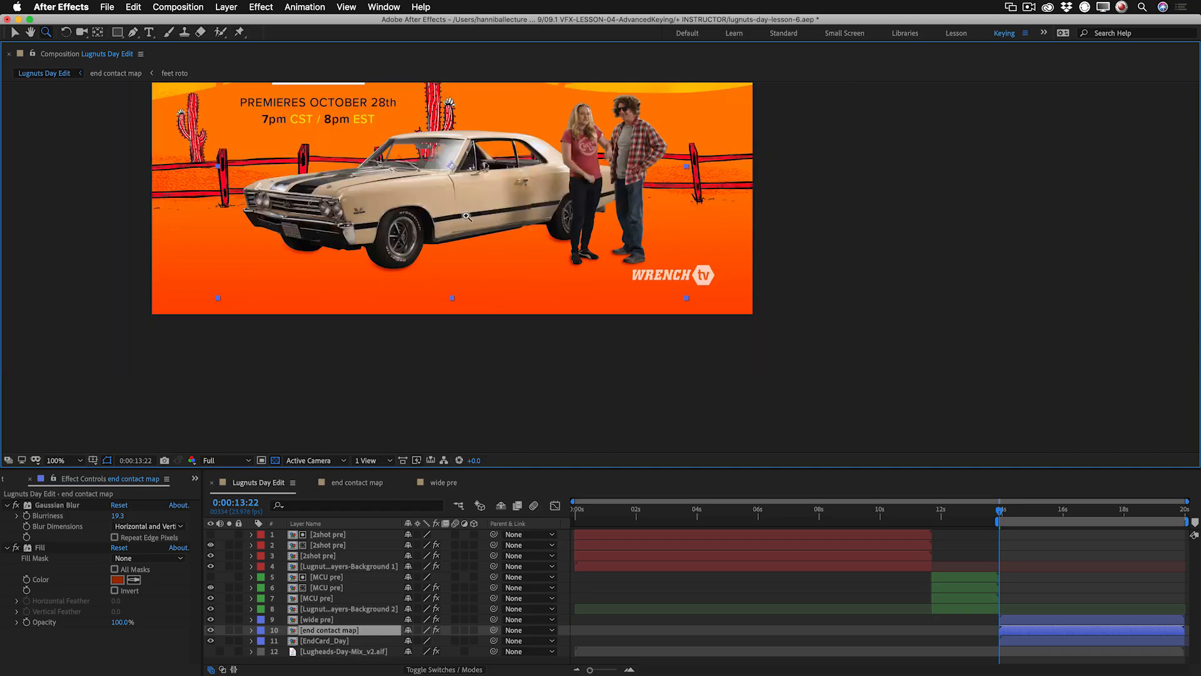
left_click_drag(466, 212, 580, 330)
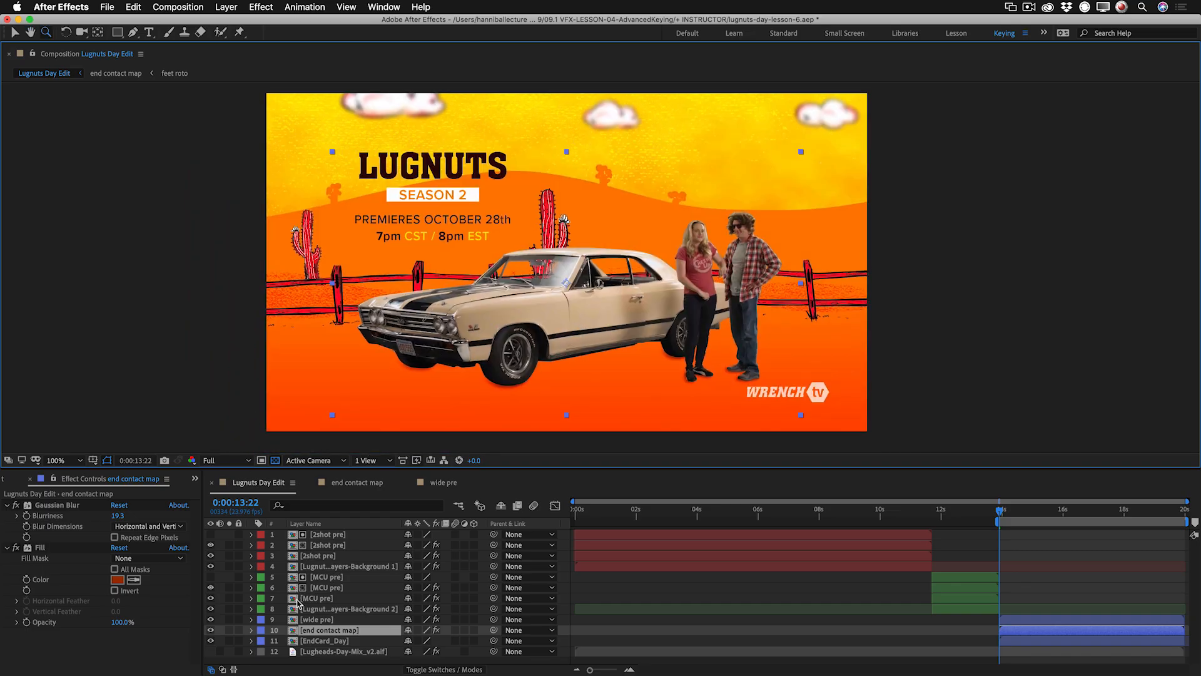
left_click(211, 630)
left_click(211, 630)
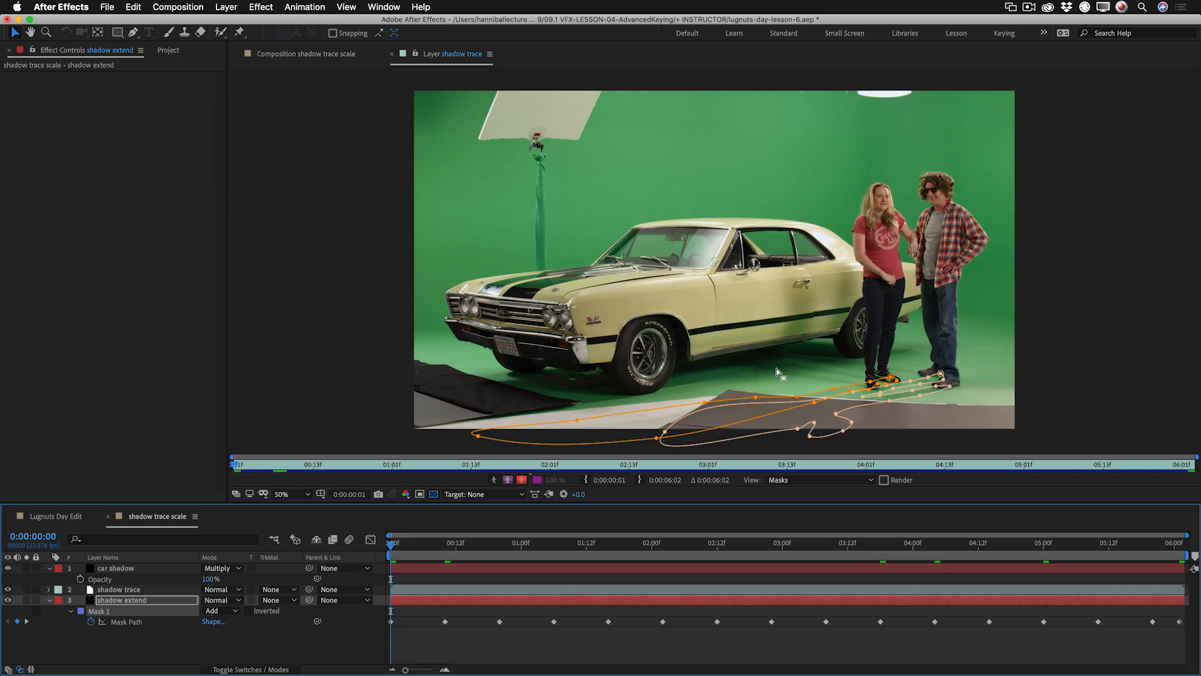
Play the shadow trace masks over the footage and examine the shadow trace, shadow extend and car shadow layers in shadow trace scale.
key("space")
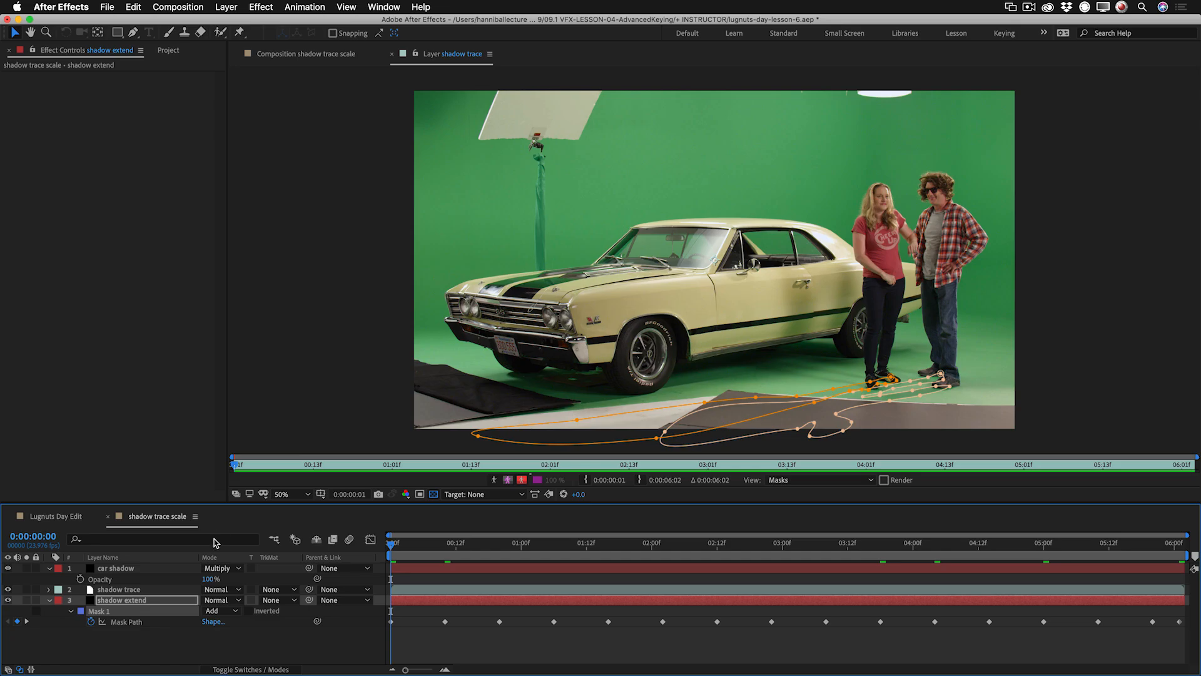
left_click(334, 55)
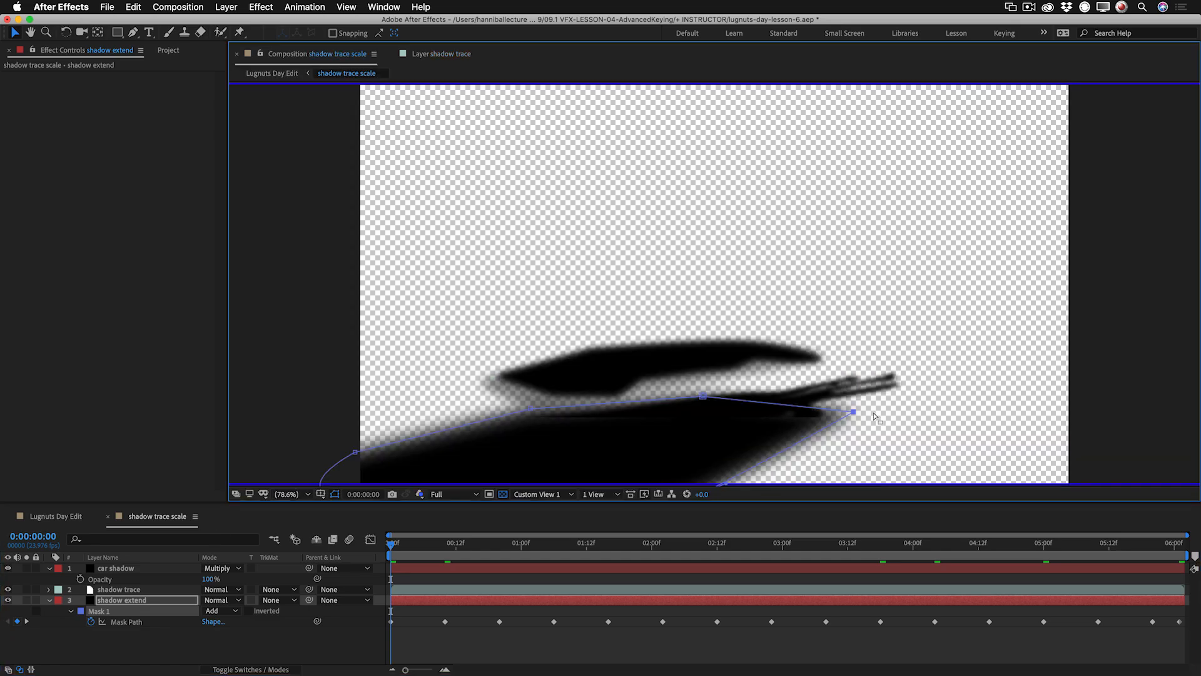
left_click(26, 590)
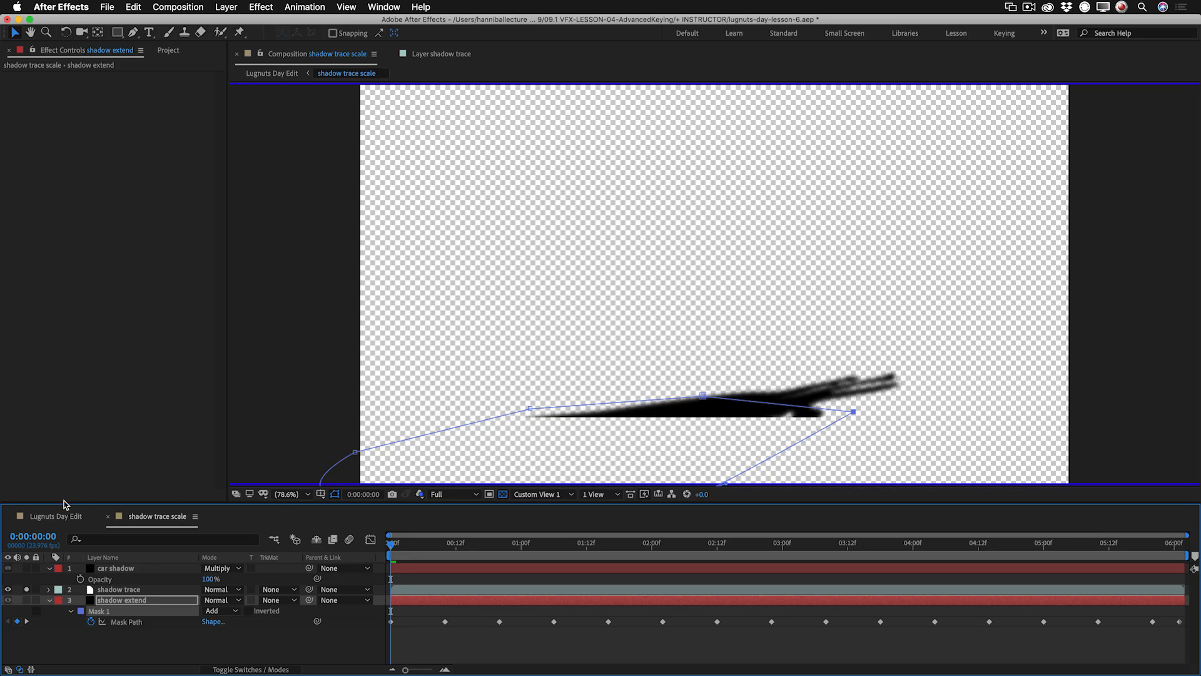
left_click(27, 589)
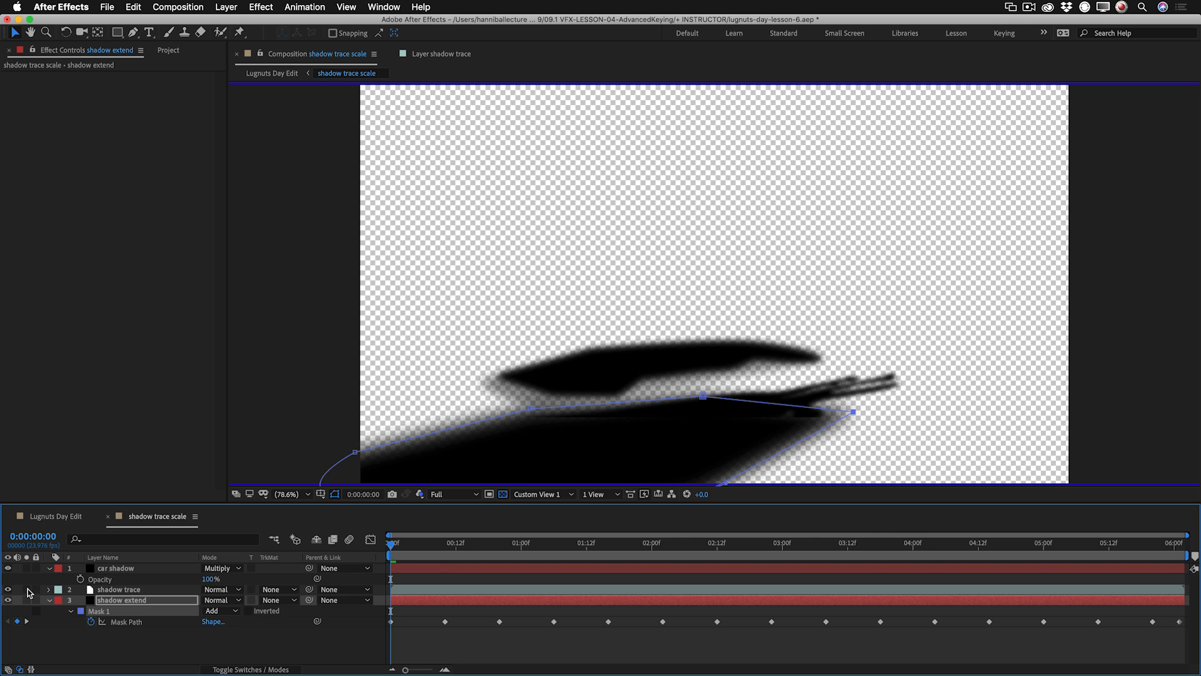
left_click(134, 599)
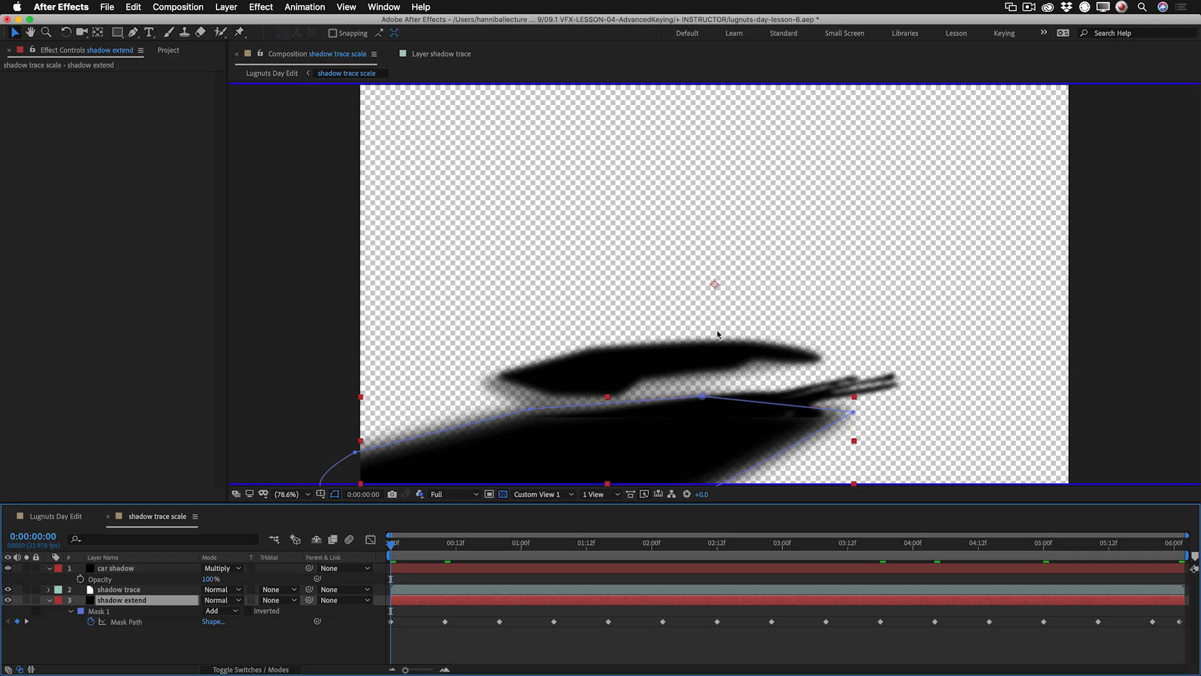
left_click(151, 567)
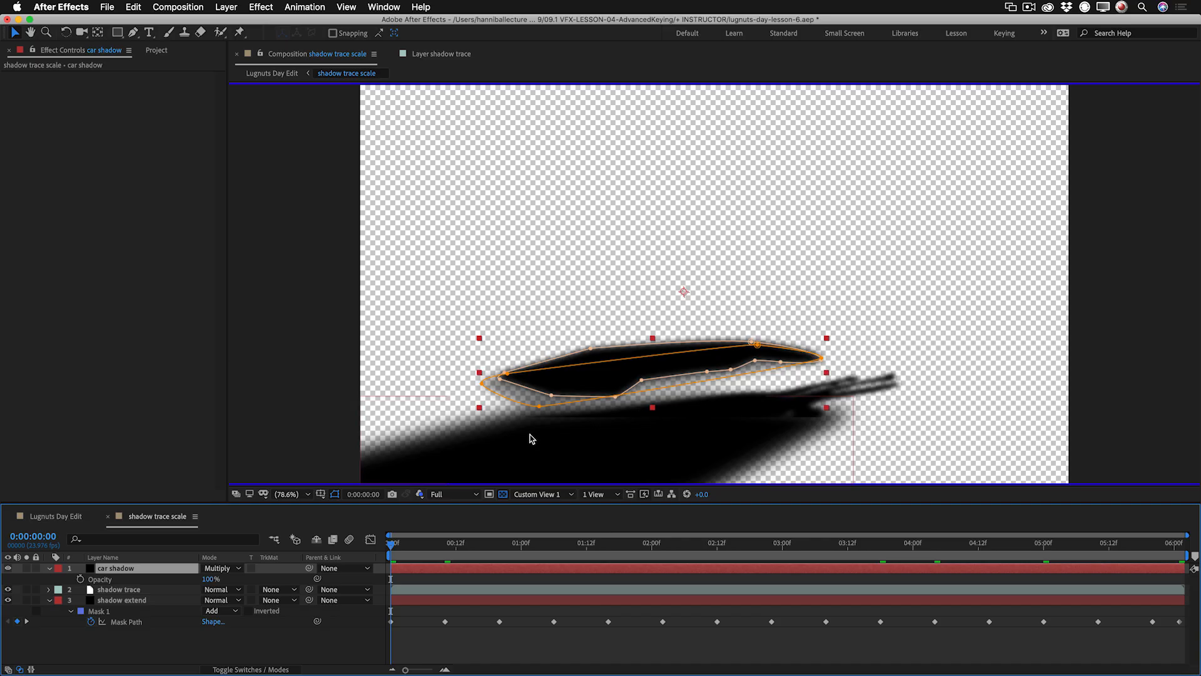
Examine the cast shadow and the ground texture beside the fence up close in Lugnuts Day Edit.
left_click(63, 517)
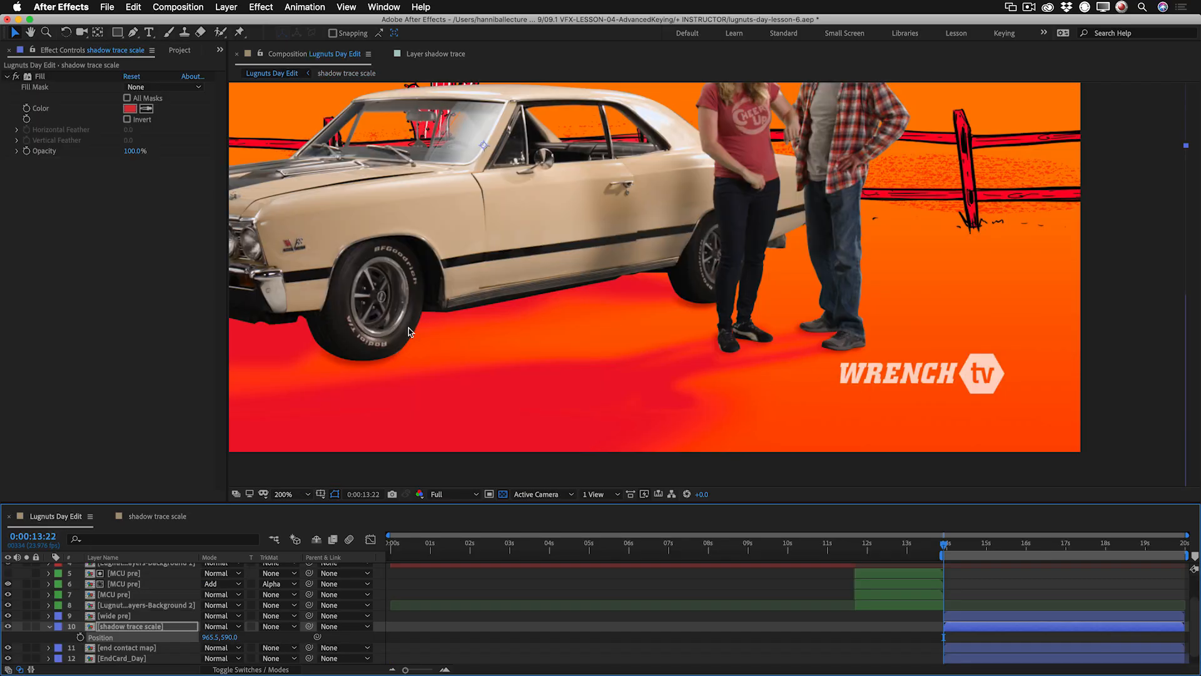
key("z")
left_click(549, 311, "alt")
key("space")
left_click_drag(568, 286, 571, 371)
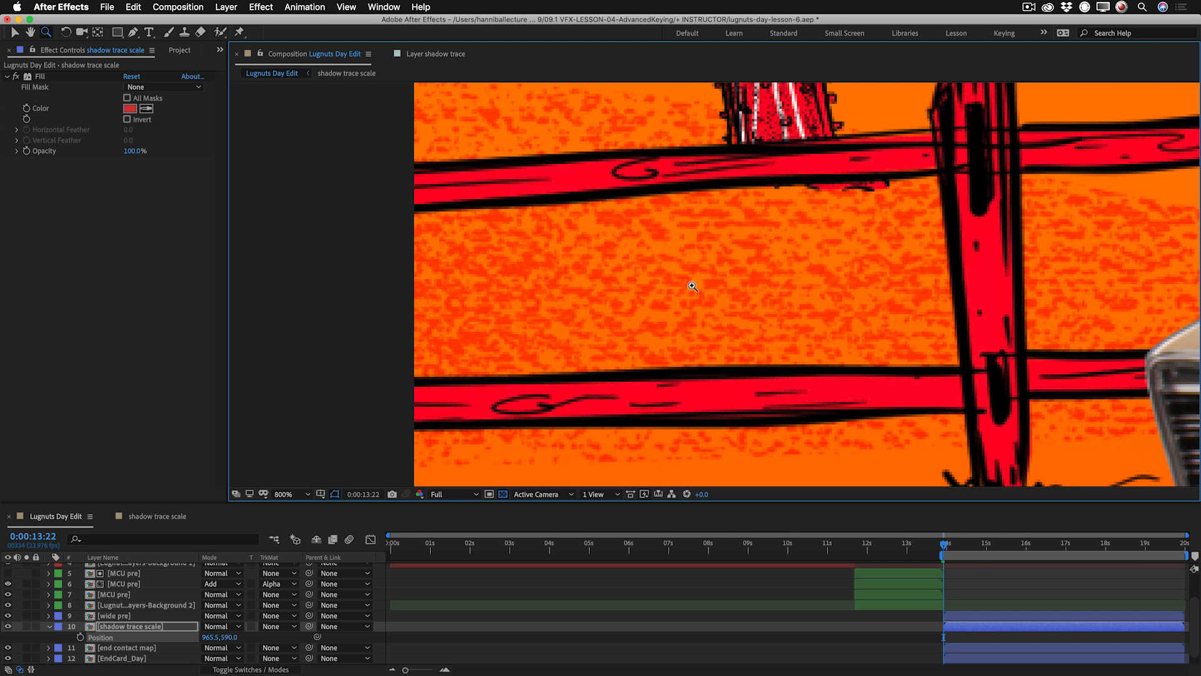
left_click(692, 286, "alt")
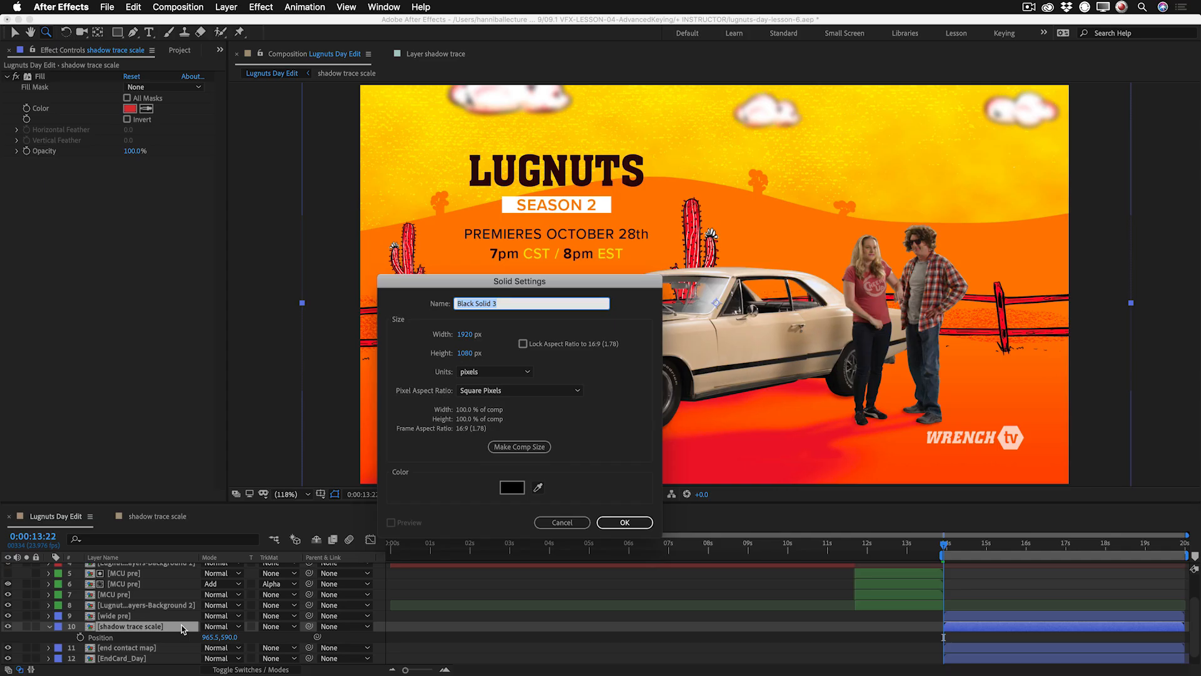
Create a black 1920 x 1080 px solid named shadow pattern directly above the shadow trace scale layer.
key("Return")
key("Return")
type("shadow pattern")
key("Return")
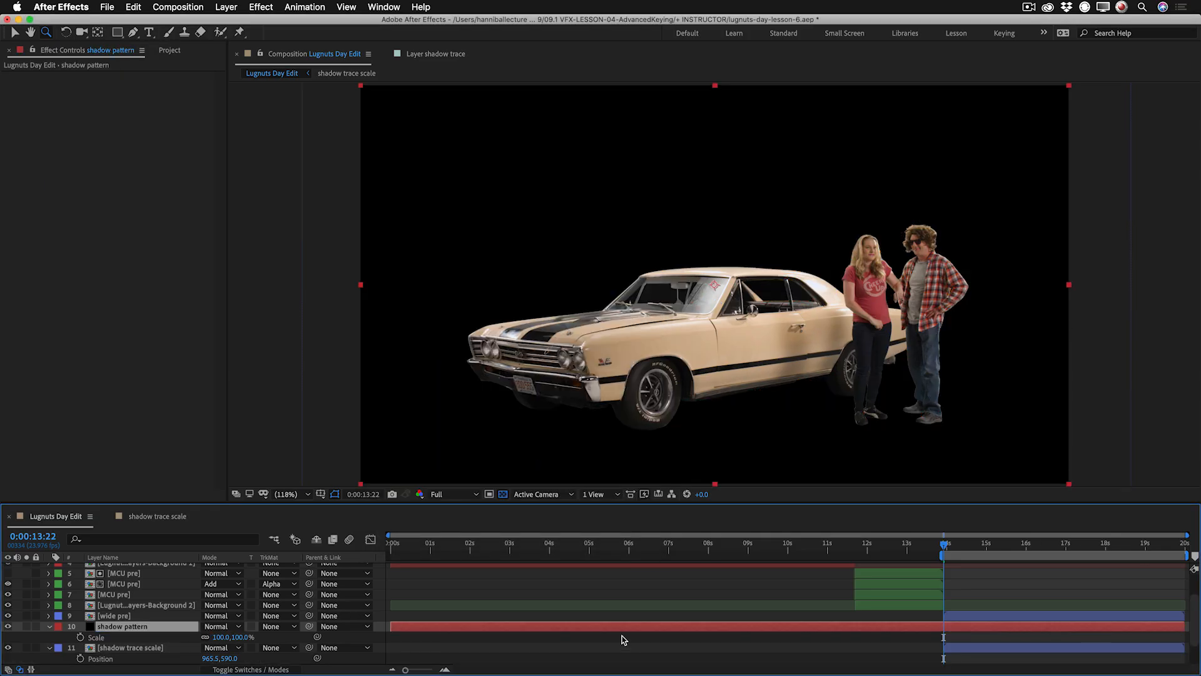
Trim the shadow pattern layer's in point to 0:00:13:22 and apply the Turbulent Noise effect to it.
key("alt+bracketleft")
right_click(122, 323)
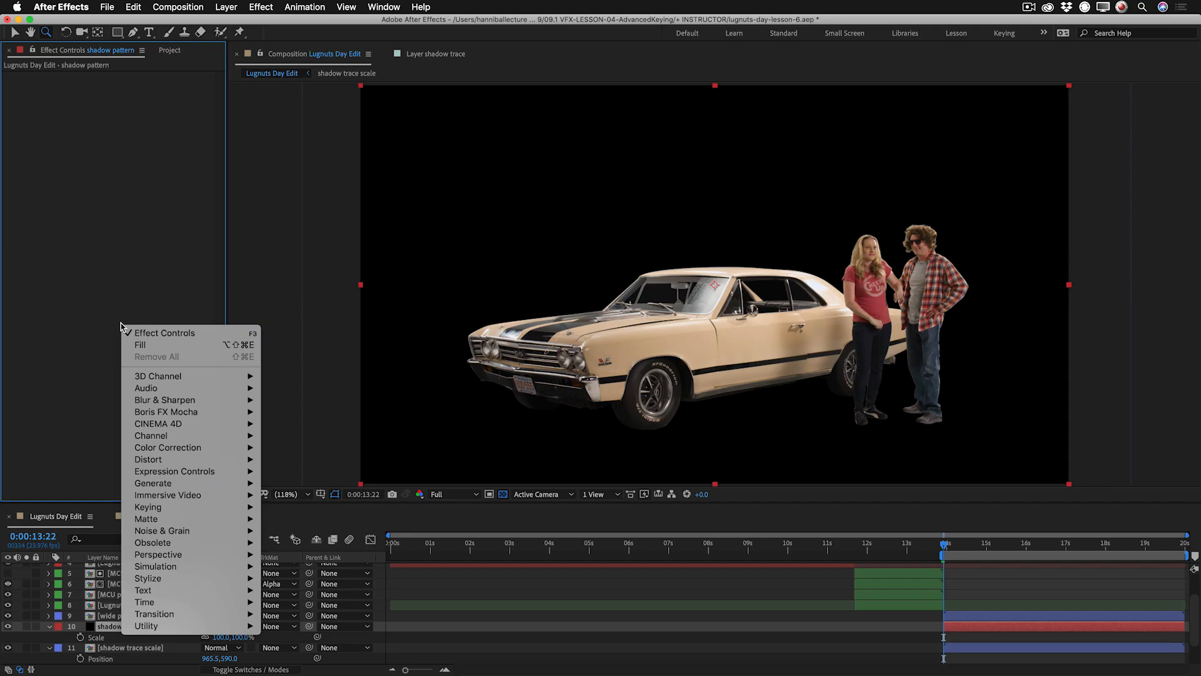
mouse_move(160, 486)
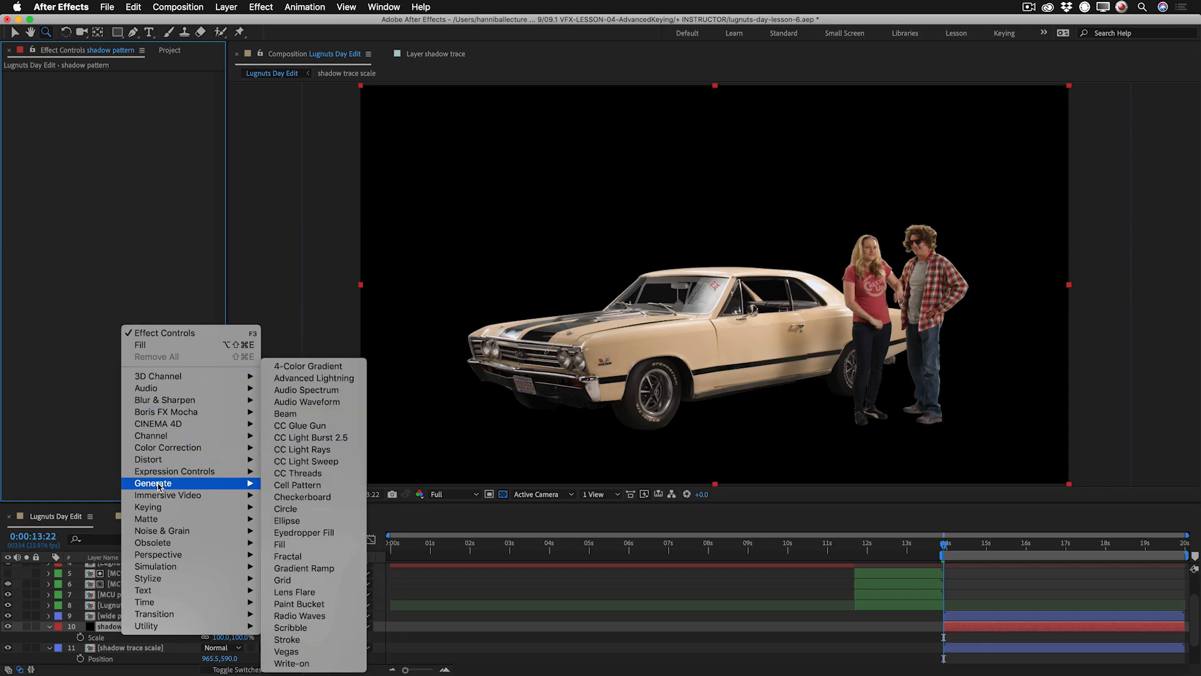
mouse_move(187, 534)
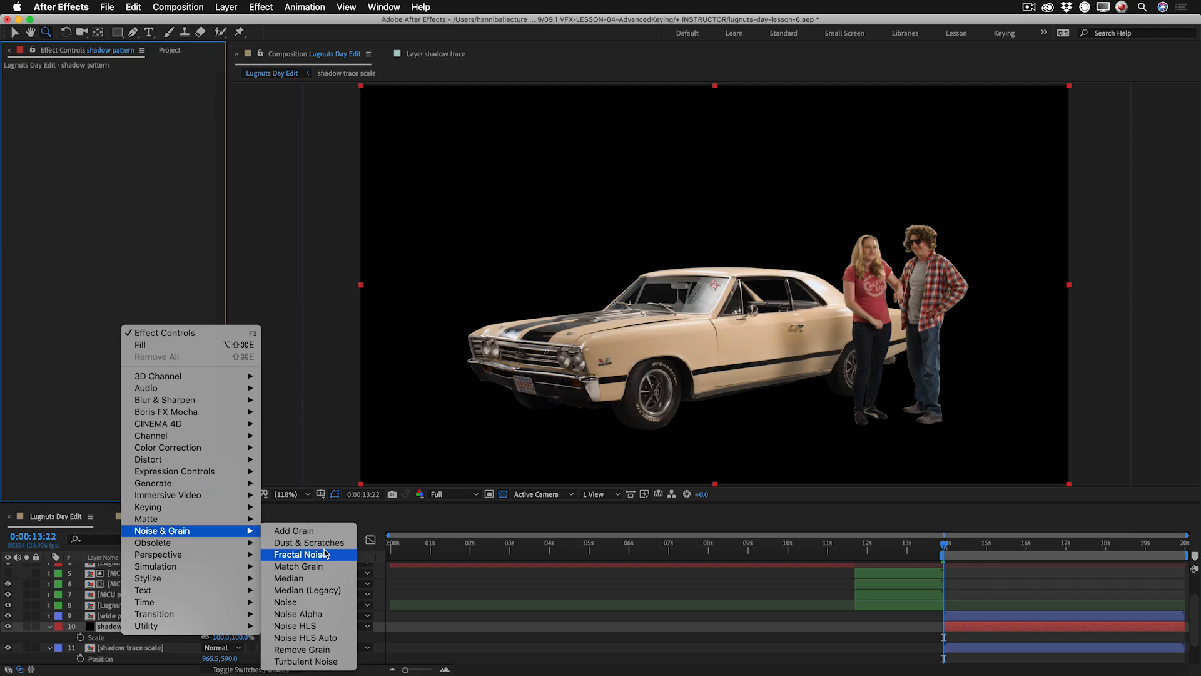
left_click(331, 663)
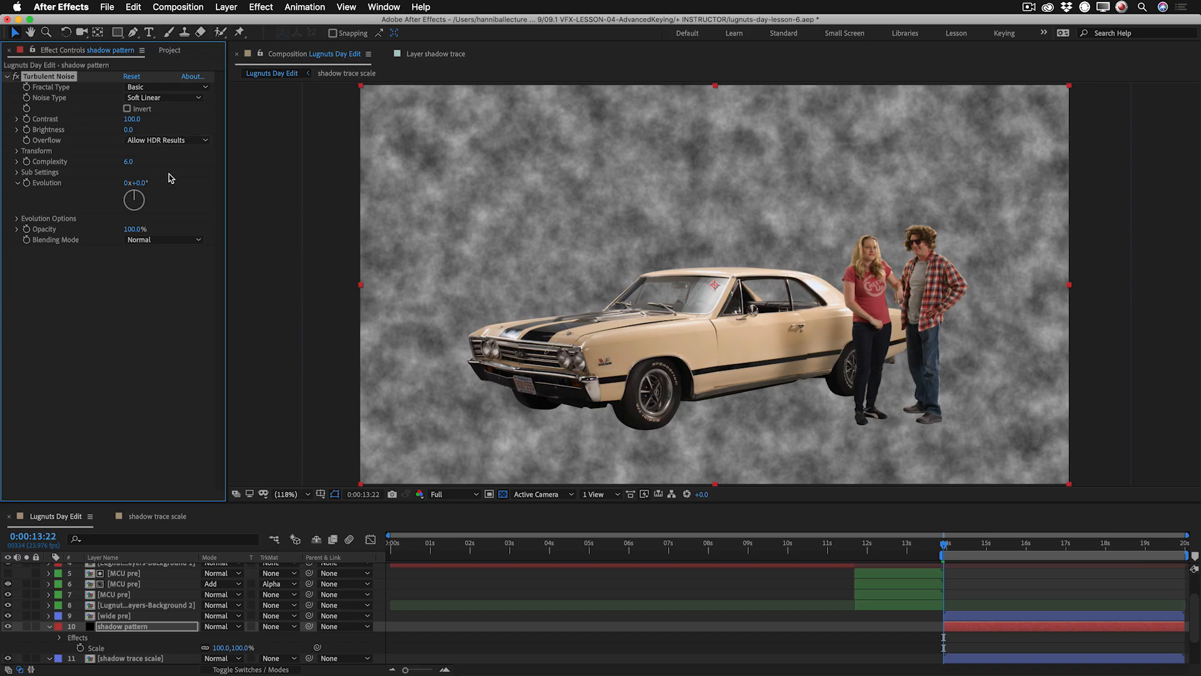
Set the Turbulent Noise type to Block and scale it non-uniformly, with width 12 and height 3.
left_click(167, 98)
left_click(169, 112)
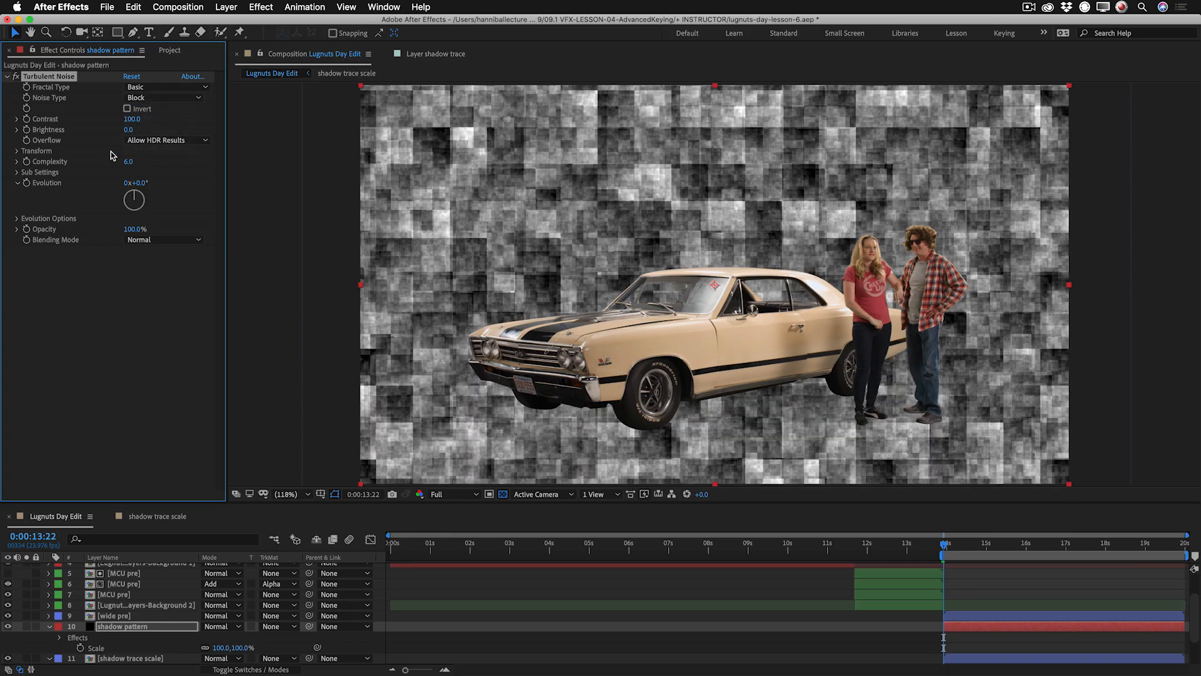
left_click(17, 153)
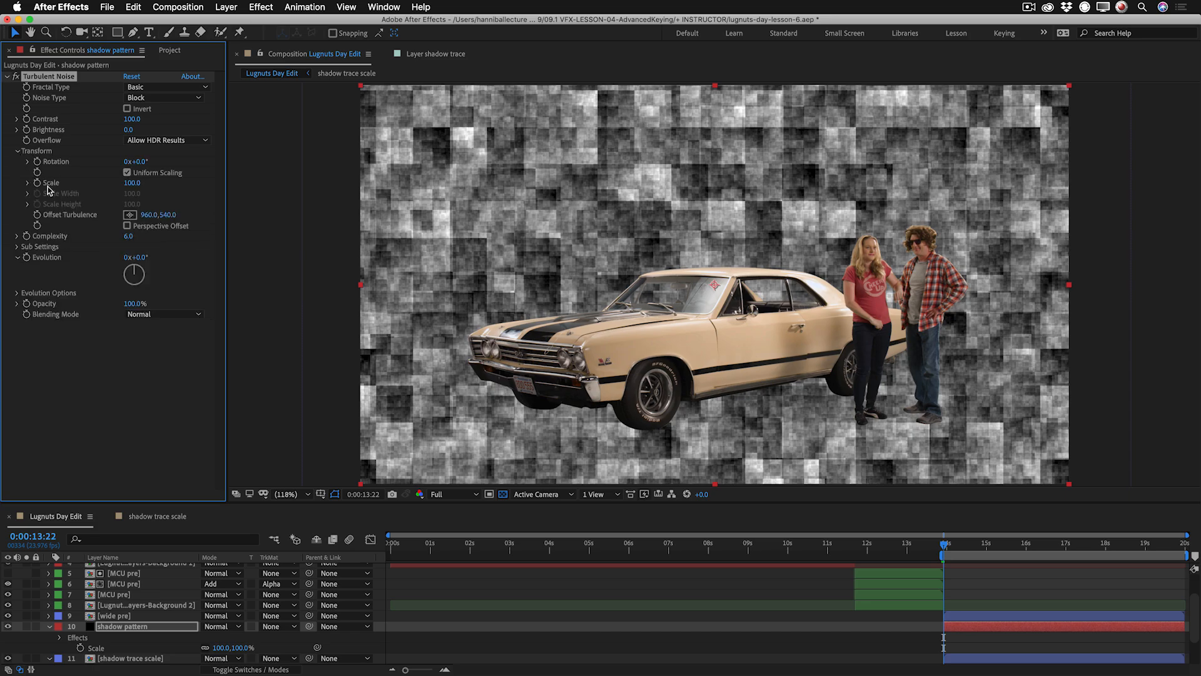
left_click(126, 172)
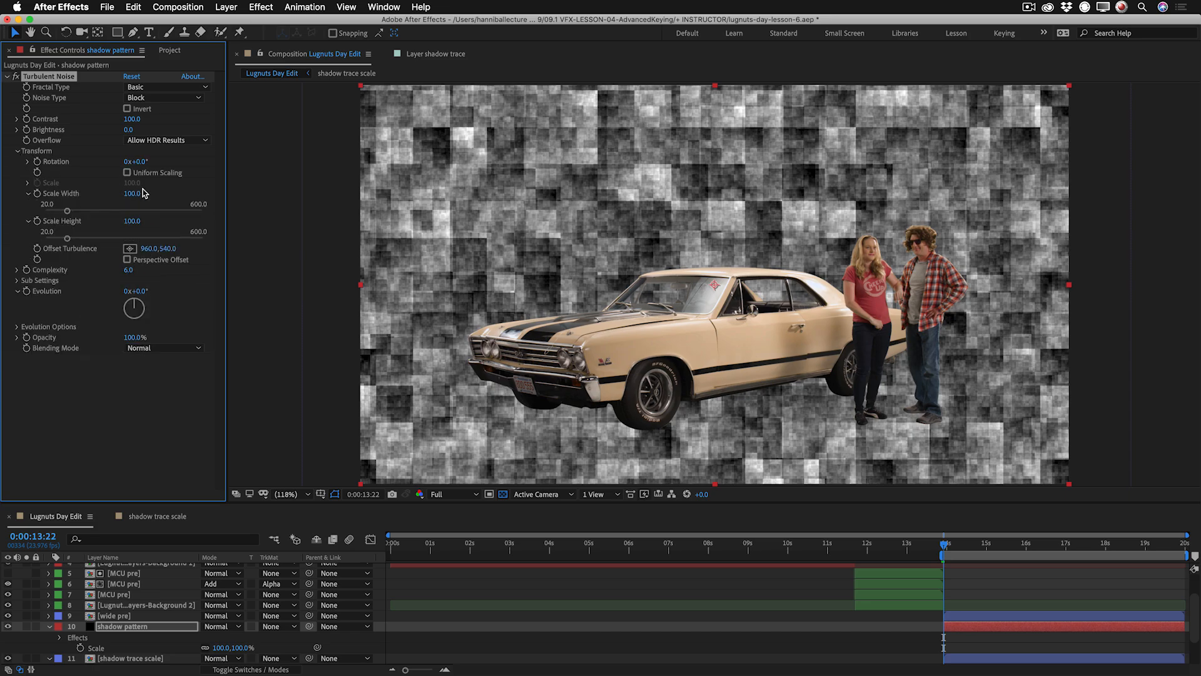
left_click(132, 193)
type("12")
key("Tab")
type("3")
key("Return")
Turn the block noise into a hard black-and-white pattern with contrast 1665 and brightness 54.
key("z")
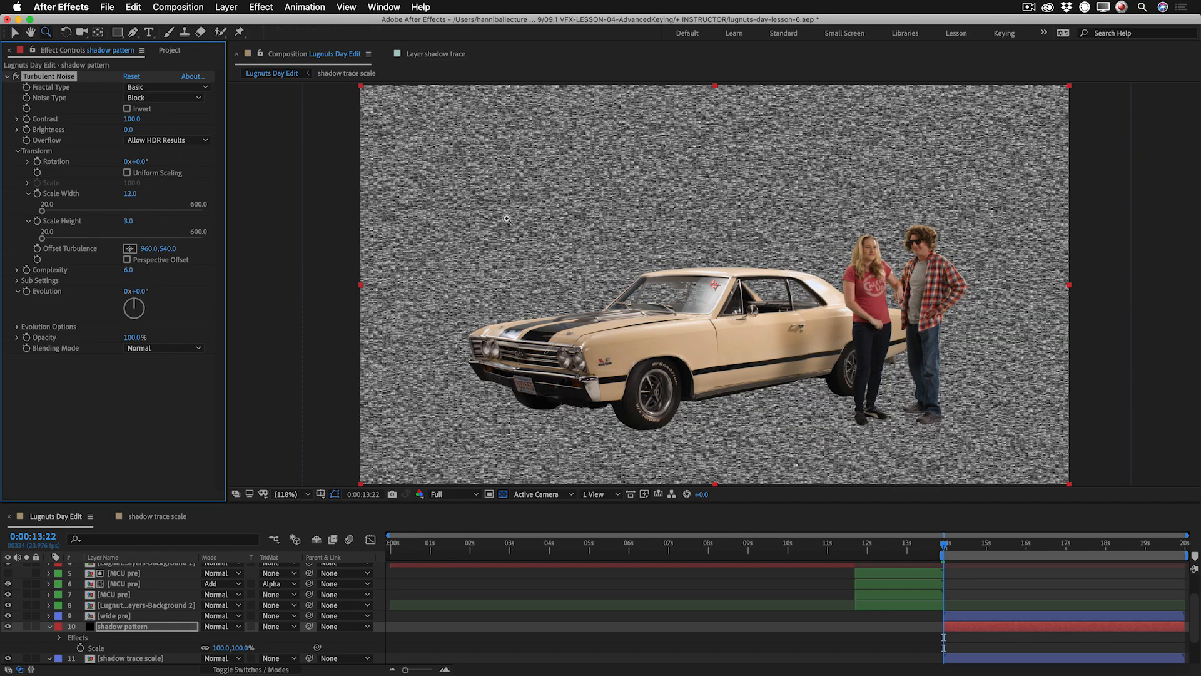
left_click(579, 265)
left_click(717, 326)
left_click(780, 326)
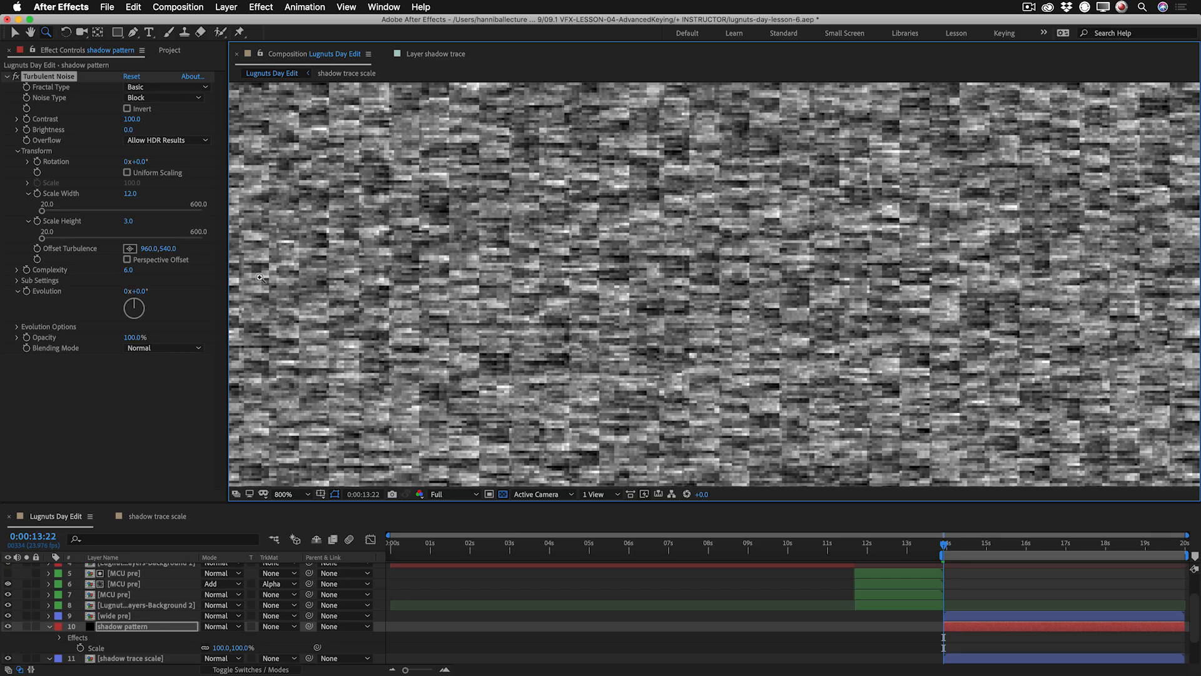
mouse_move(128, 130)
left_mouse_down()
mouse_move(117, 132)
mouse_move(151, 129)
mouse_move(113, 126)
mouse_move(128, 123)
left_mouse_up()
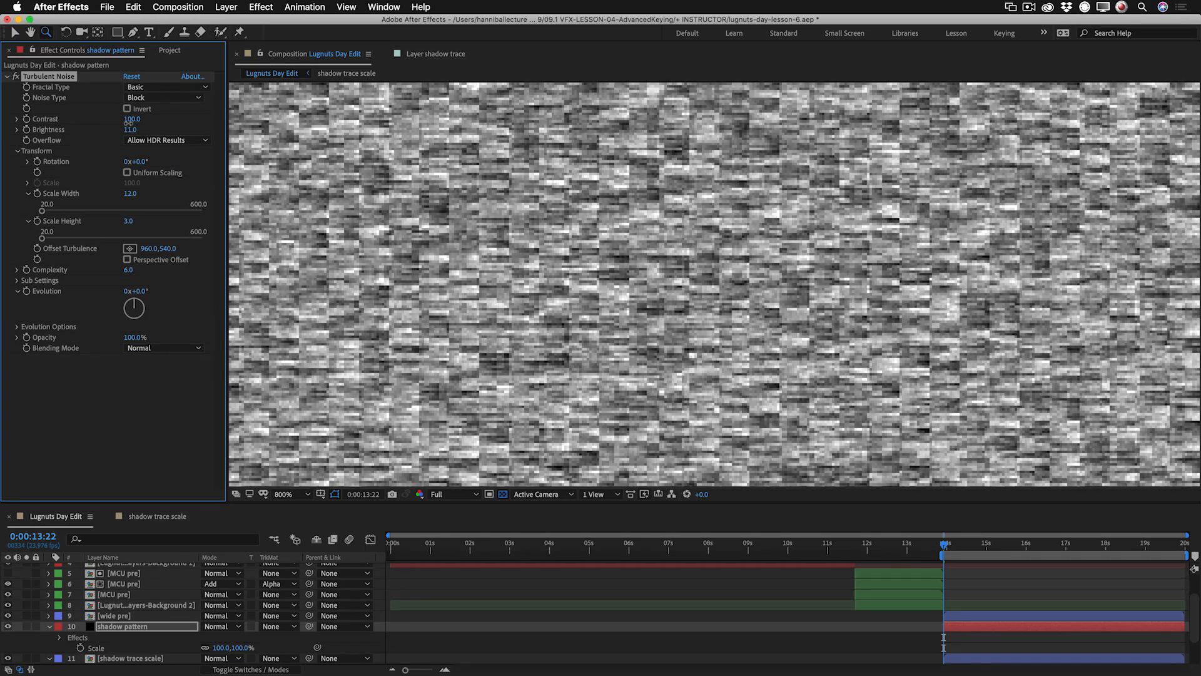
left_click_drag(128, 119, 838, 158)
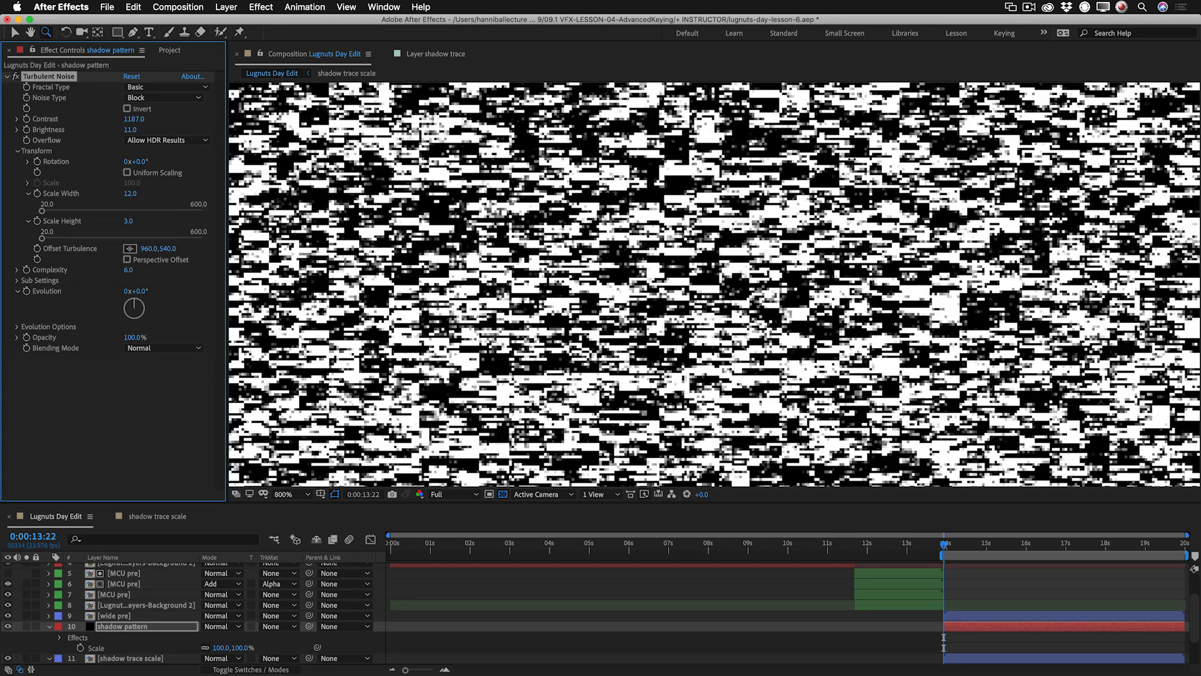
left_click_drag(926, 167, 1078, 193)
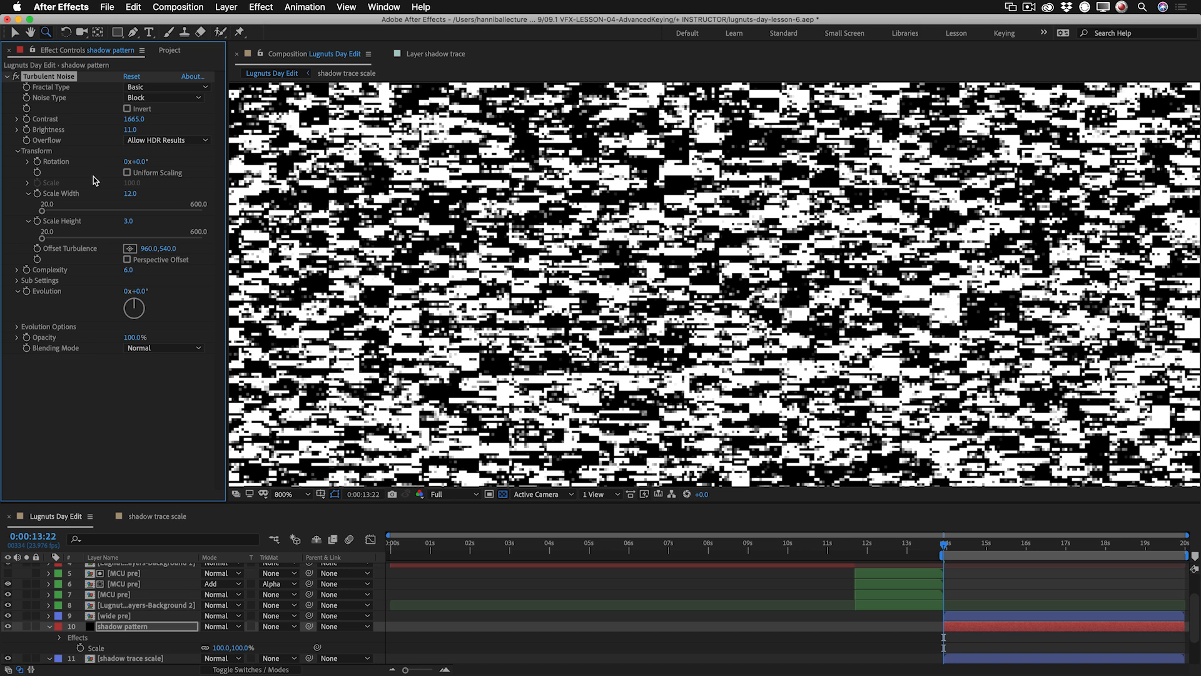
left_click_drag(129, 129, 155, 129)
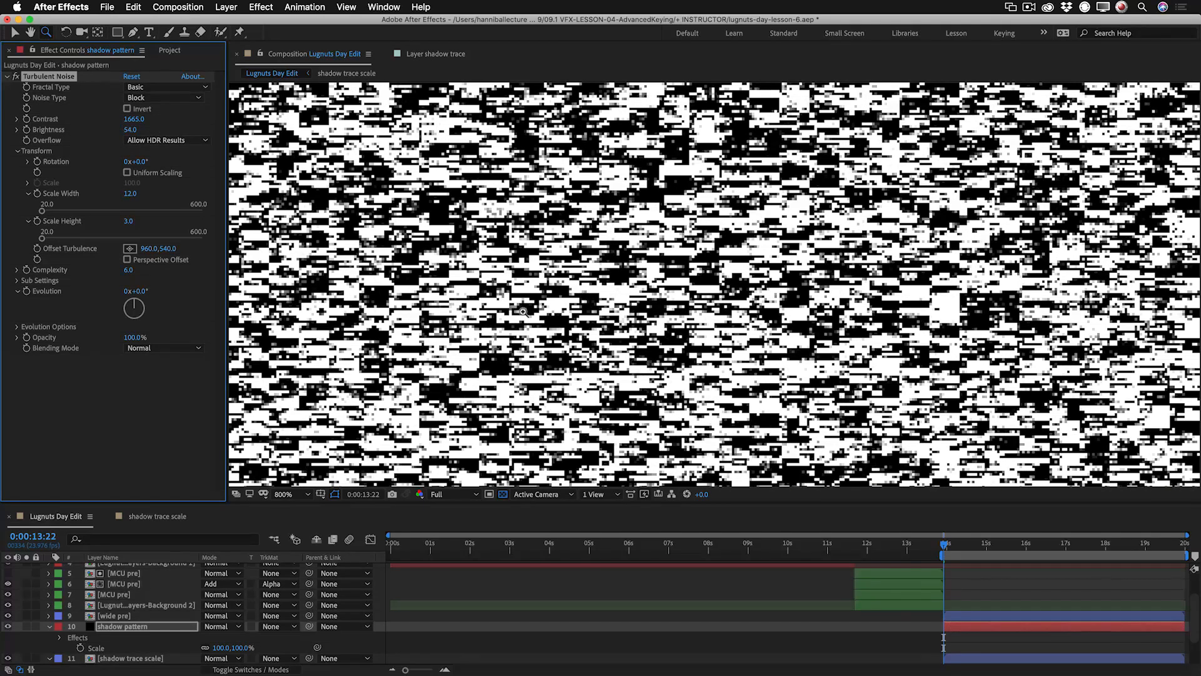
Make the shadow pattern layer the luma matte of the shadow trace scale layer.
key("shift+slash")
left_click(50, 627)
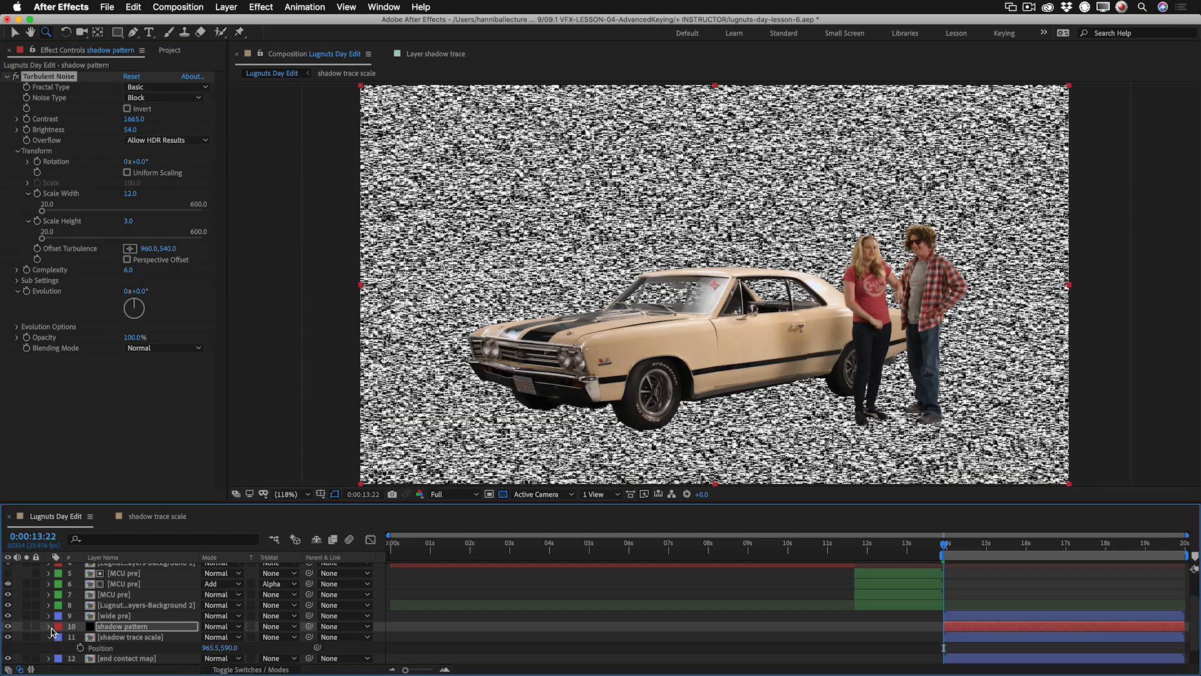
left_click(268, 638)
left_click(269, 652)
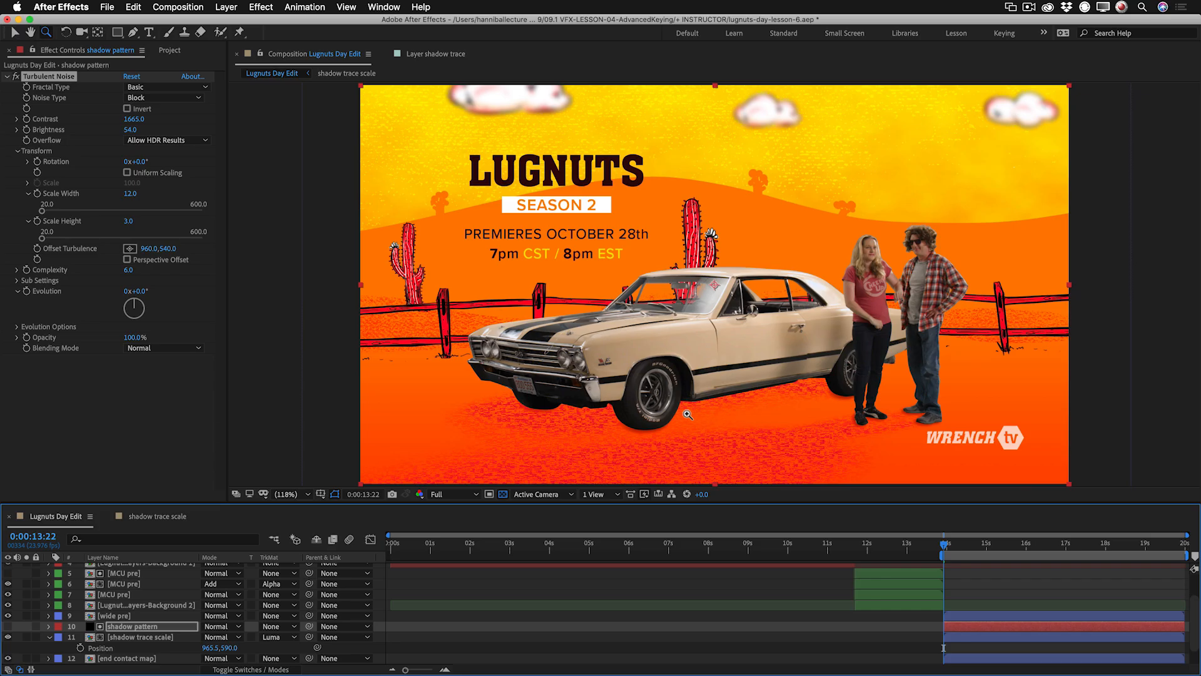
Set the shadow trace scale Fill color to 79% saturation, raise its brightness slightly and lower the Fill opacity.
left_click(143, 627)
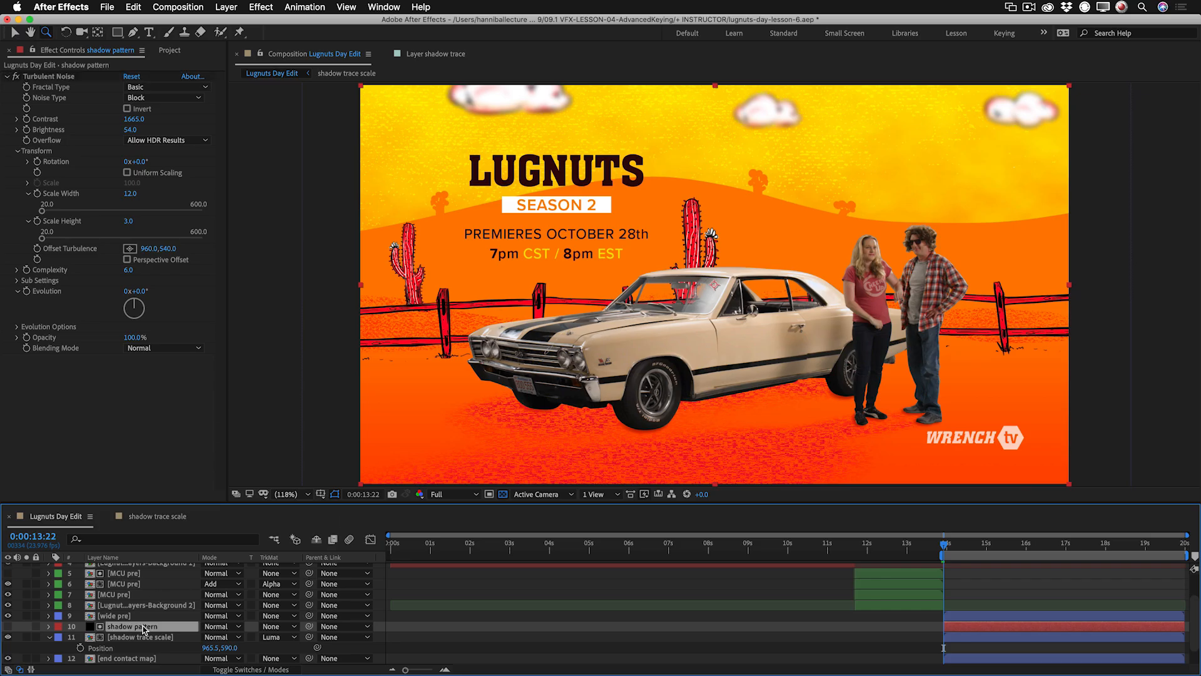
left_click(141, 637)
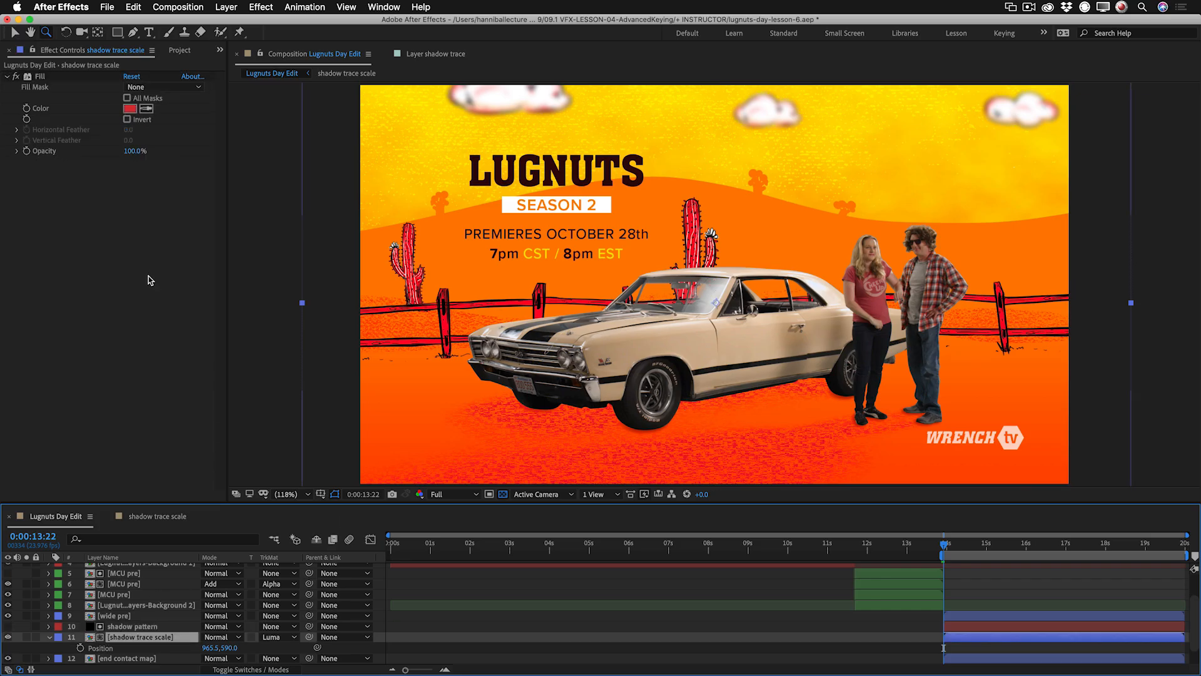
left_click(131, 108)
left_click_drag(501, 503, 496, 501)
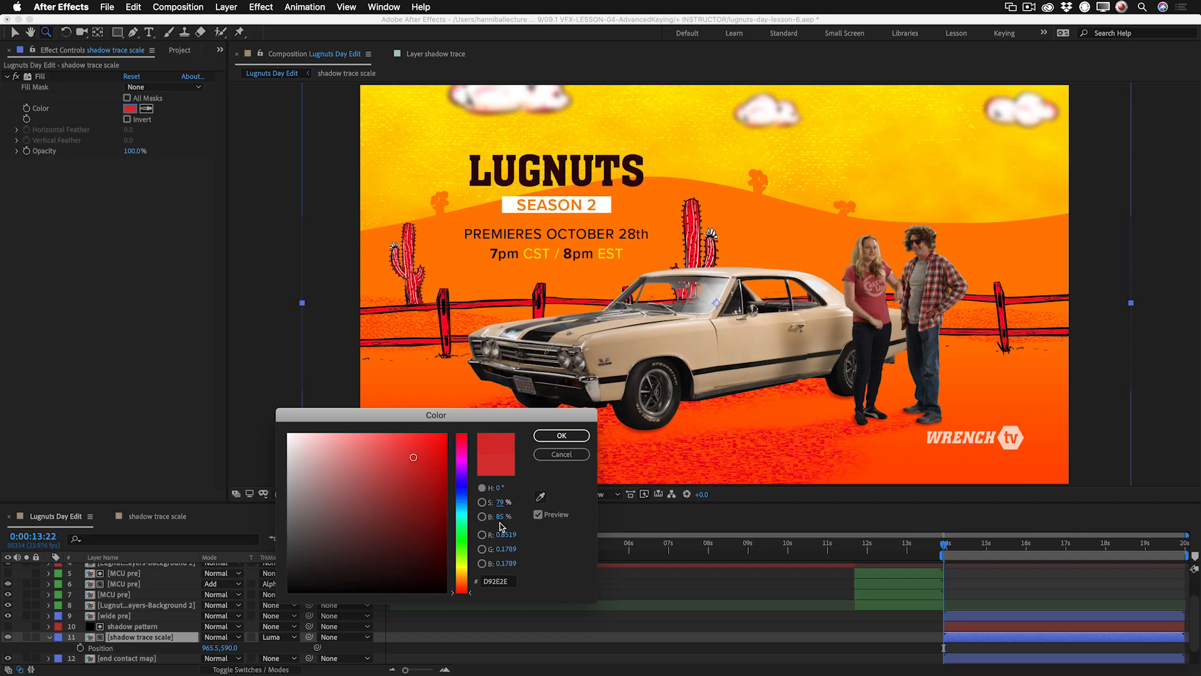
left_click_drag(499, 516, 518, 513)
left_click(566, 436)
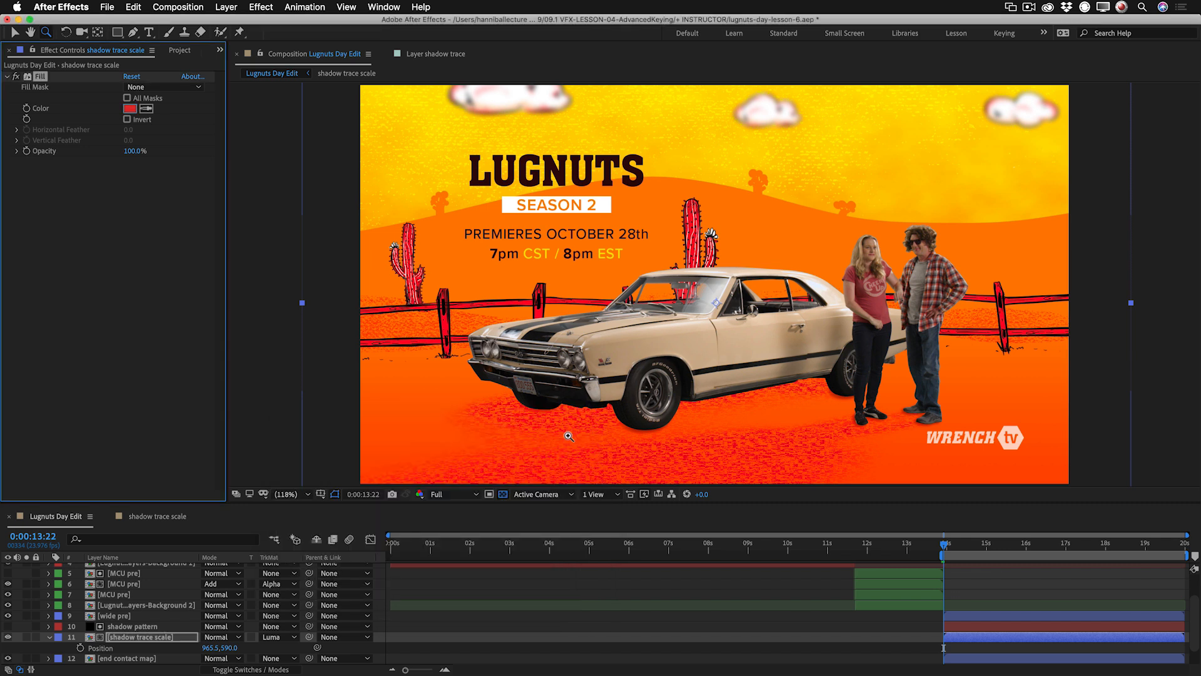
left_click_drag(134, 152, 116, 154)
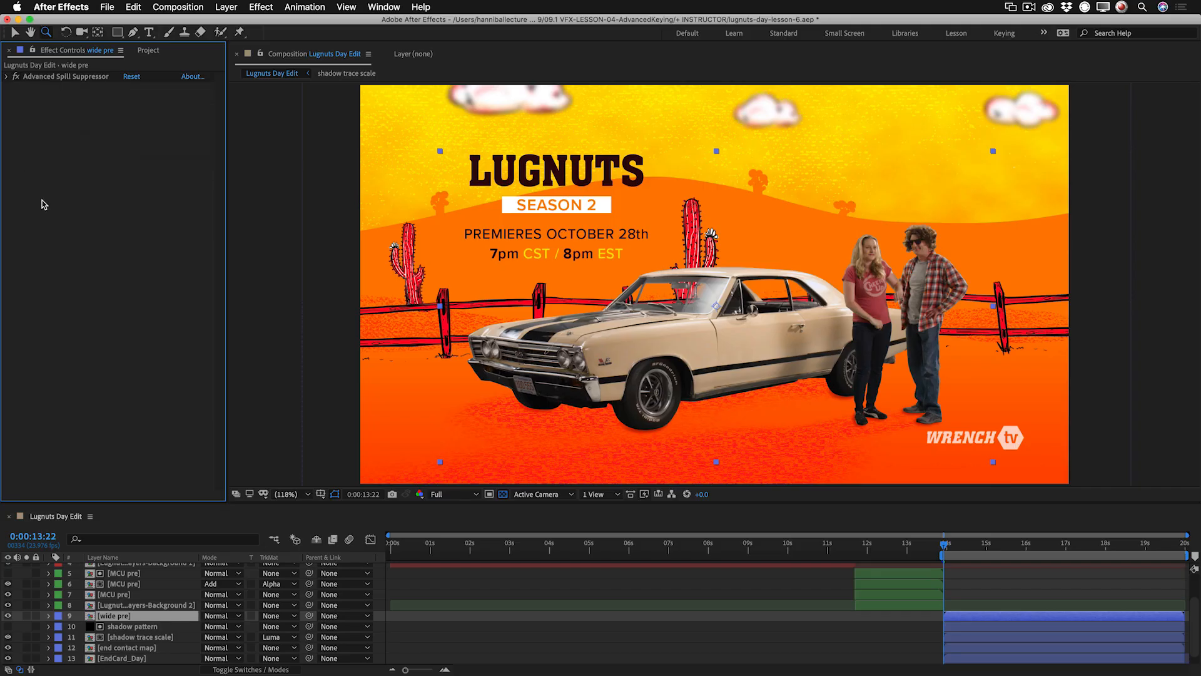
Apply Curves to the wide pre layer and shape its RGB curve with raised highlights and held-down shadows for more contrast.
right_click(42, 203)
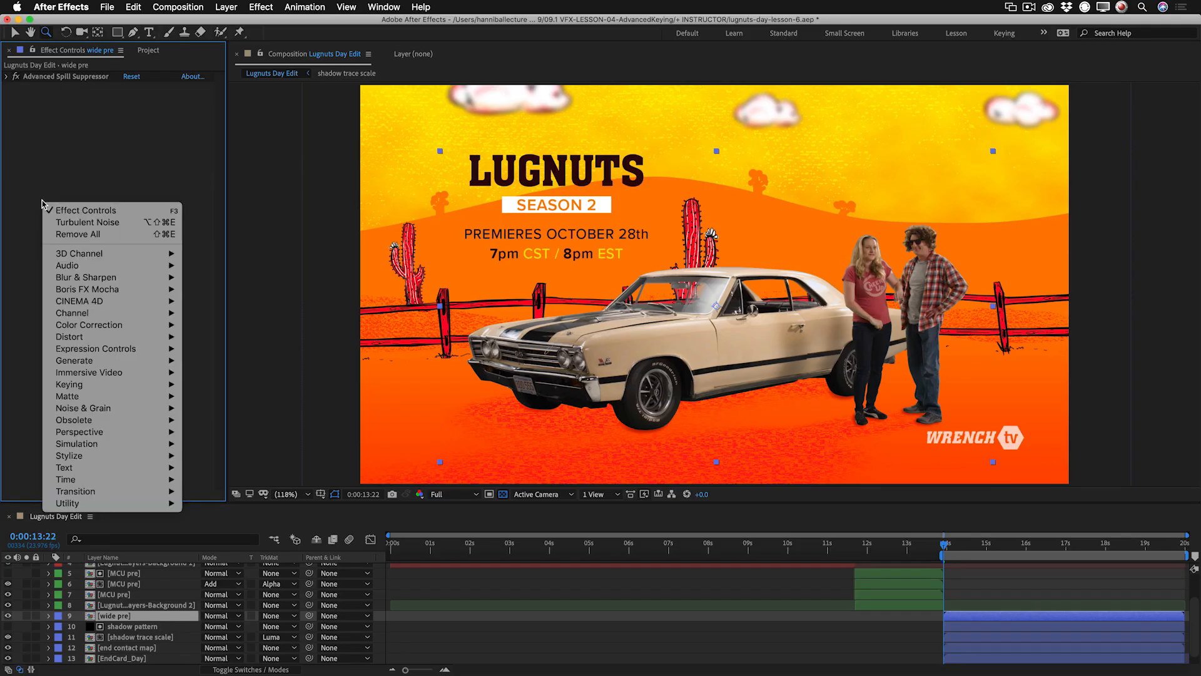
mouse_move(95, 331)
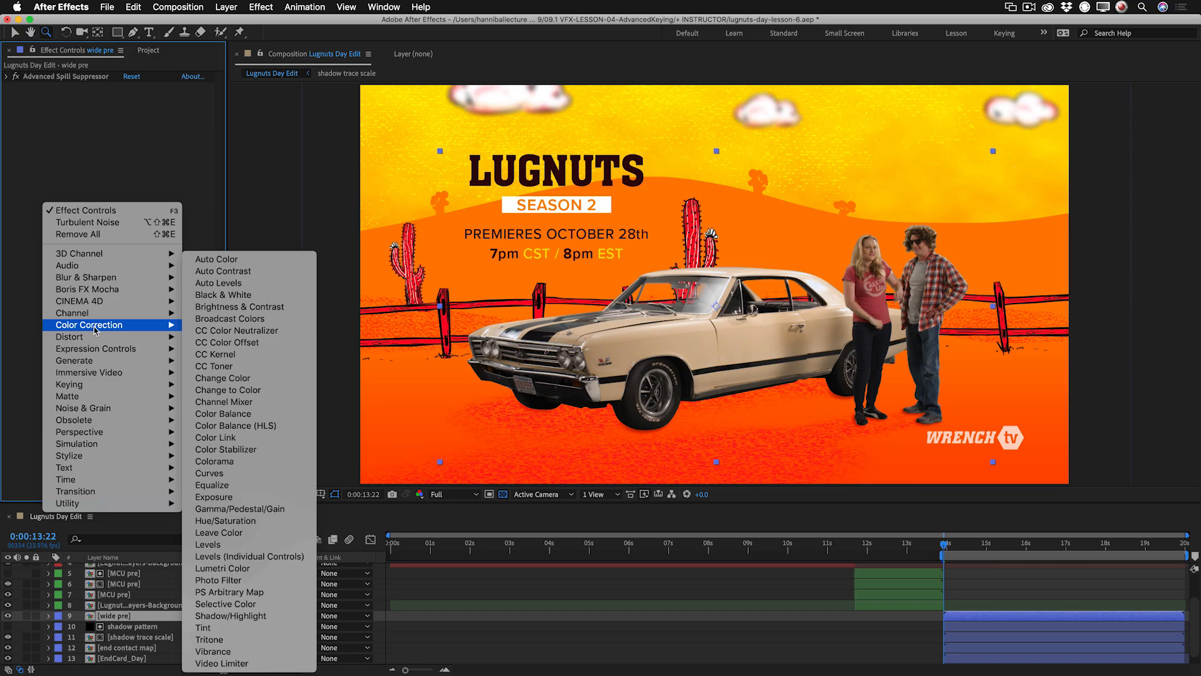
left_click(237, 474)
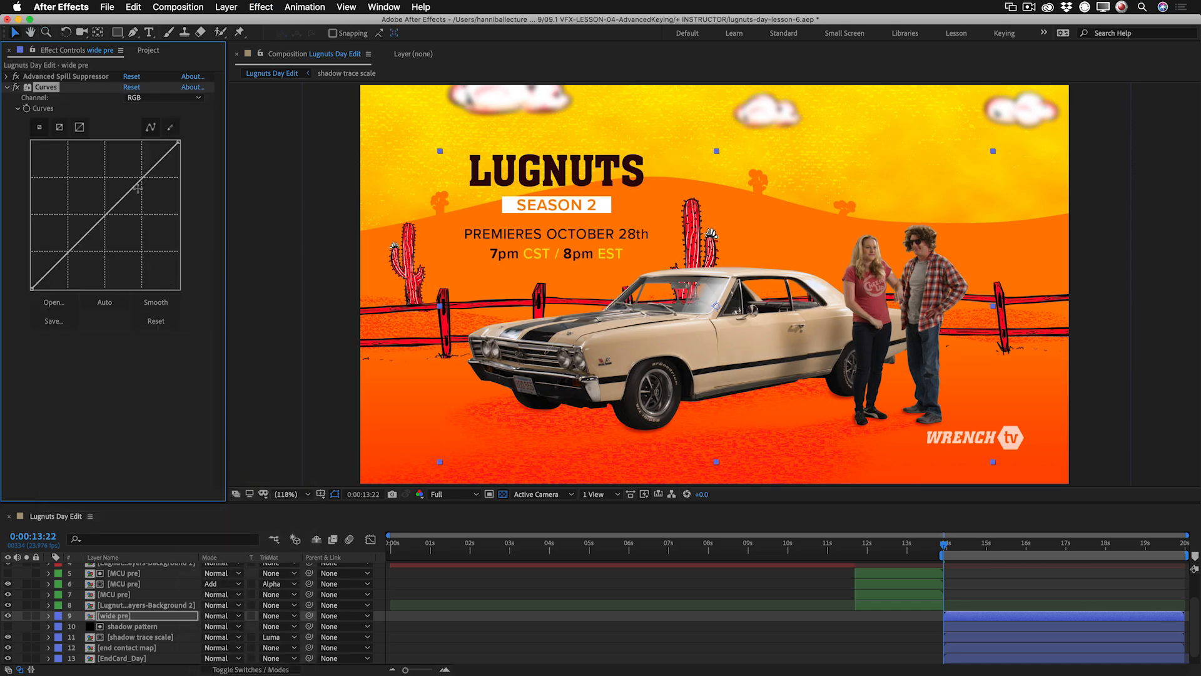
left_click_drag(135, 187, 128, 177)
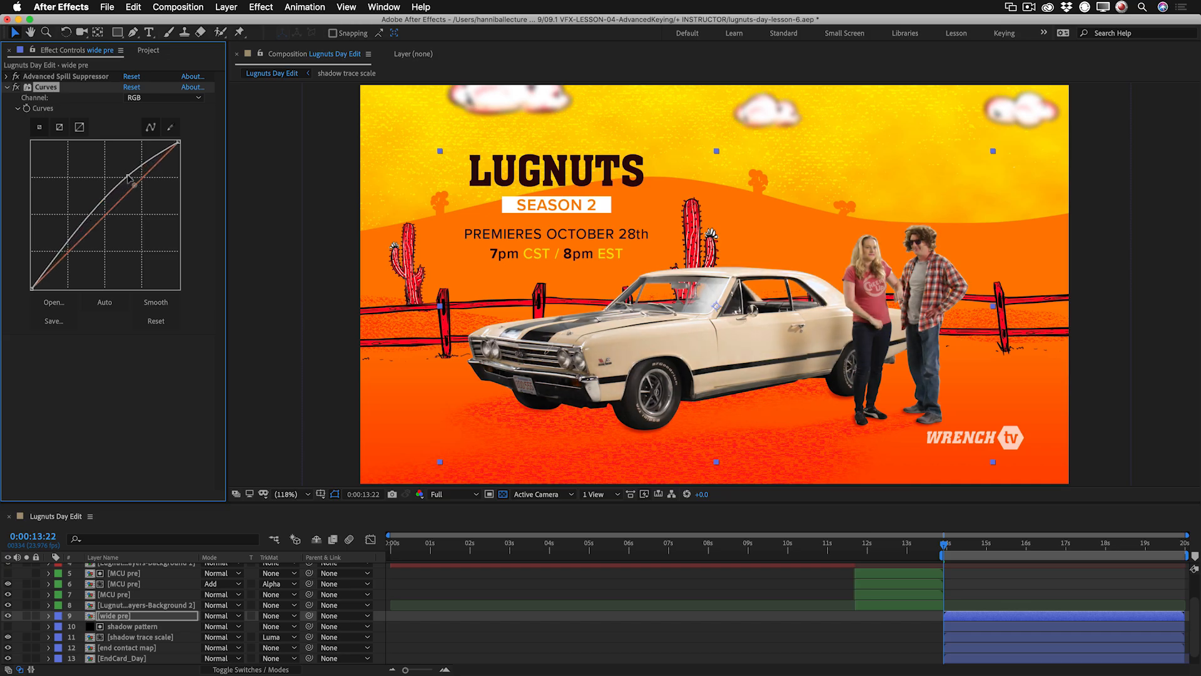
left_click_drag(83, 234, 89, 225)
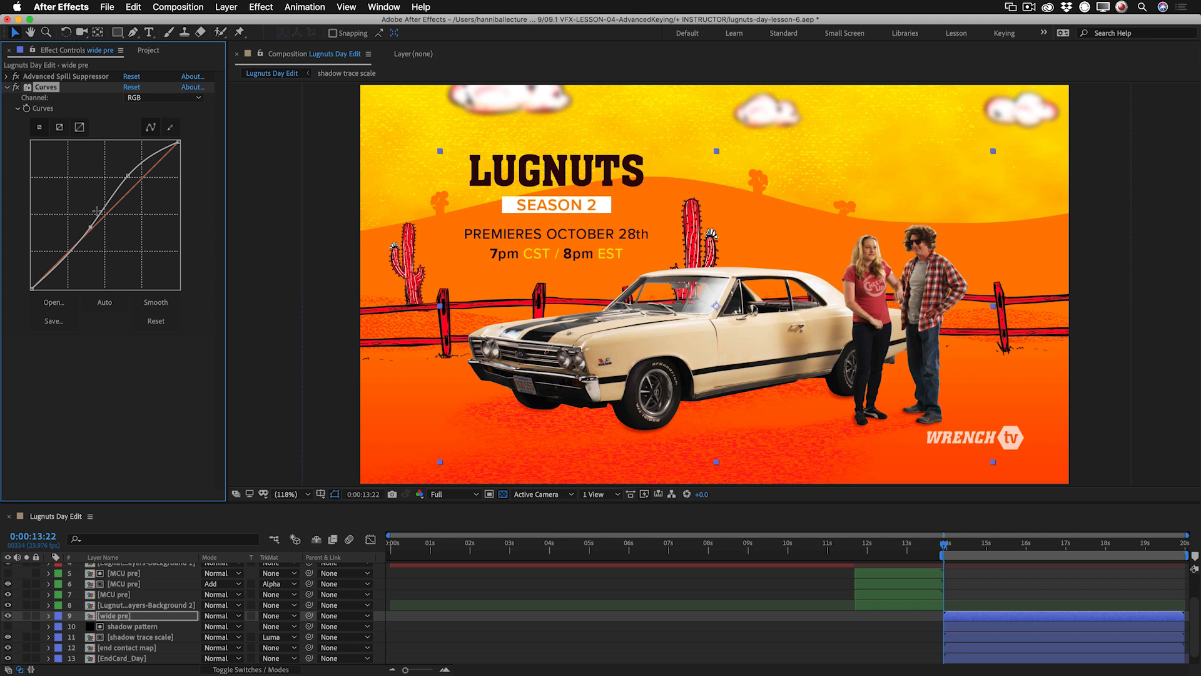
Warm the car and talent by raising the red curve's midtones and lowering the blue curve's midtones.
left_click(141, 98)
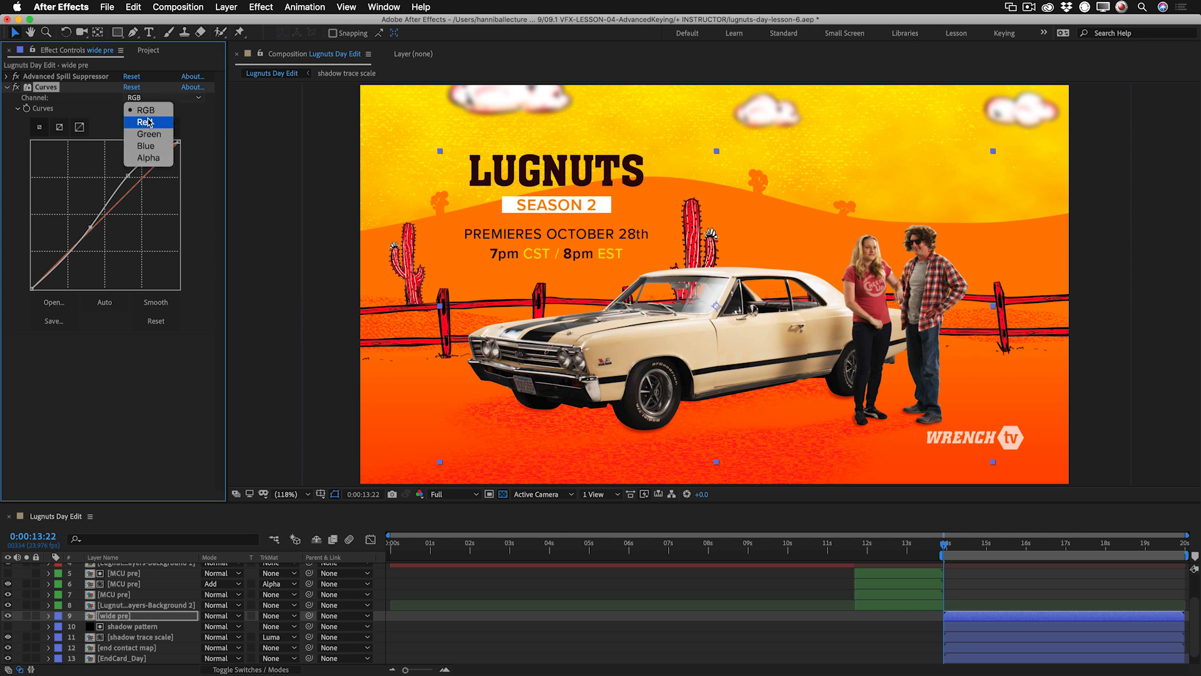
left_click(145, 122)
left_click_drag(111, 207, 110, 191)
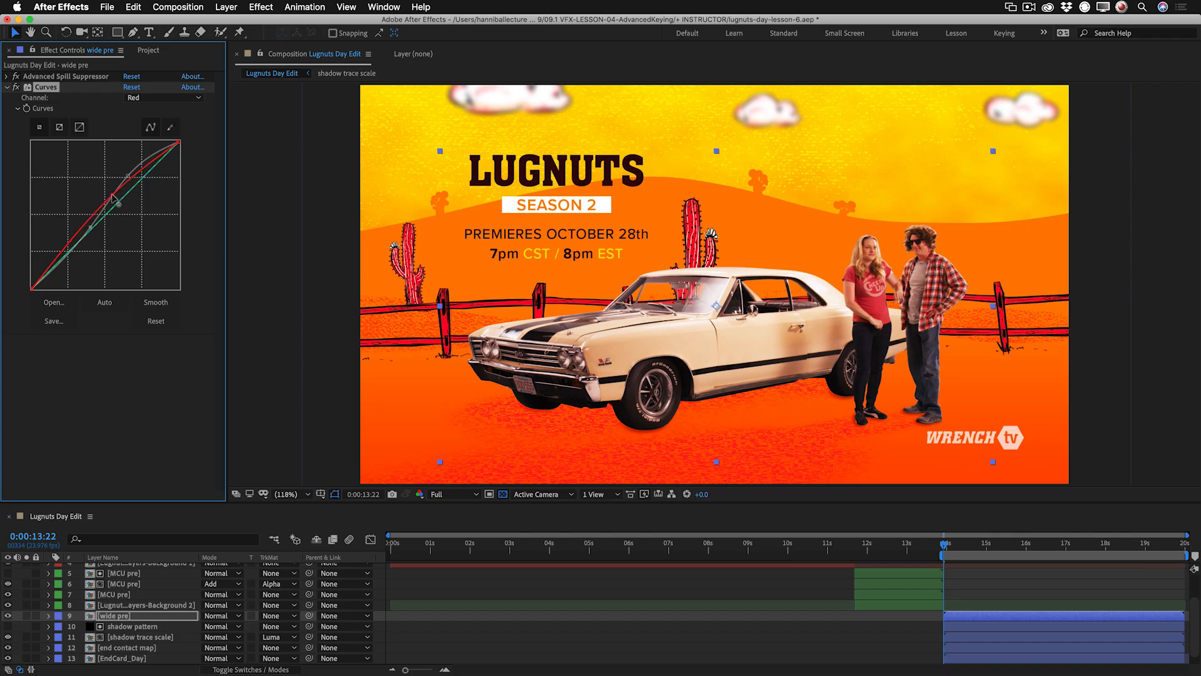
left_click(144, 98)
left_click(157, 144)
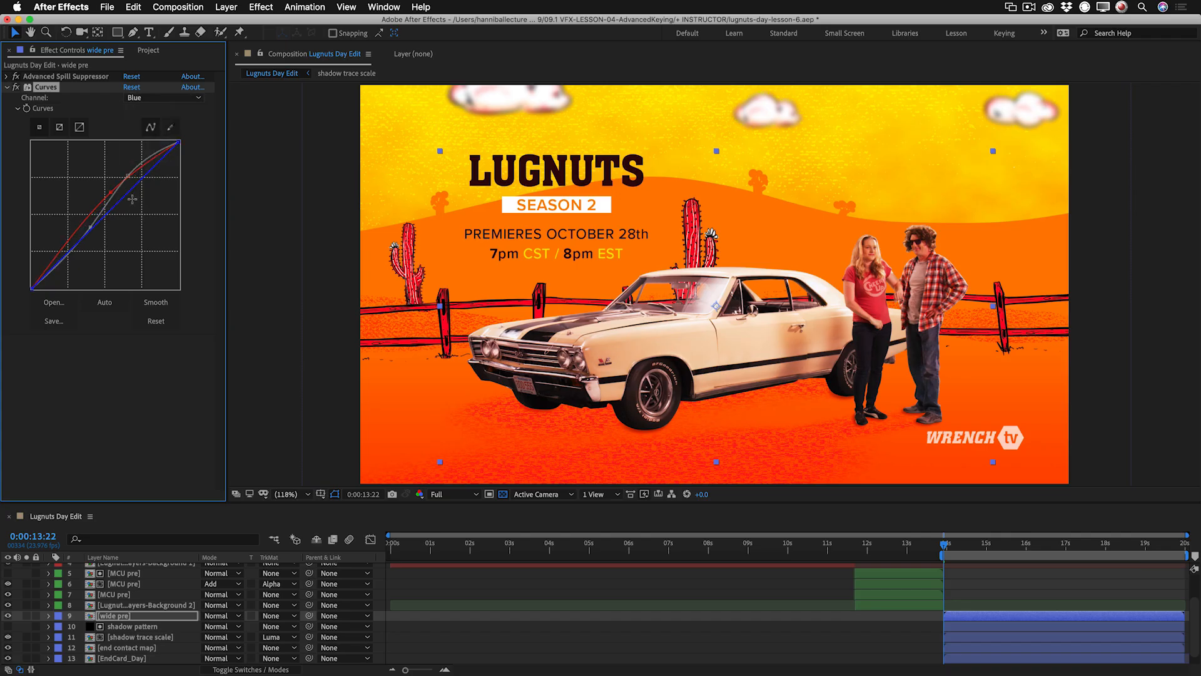
left_click_drag(113, 214, 110, 196)
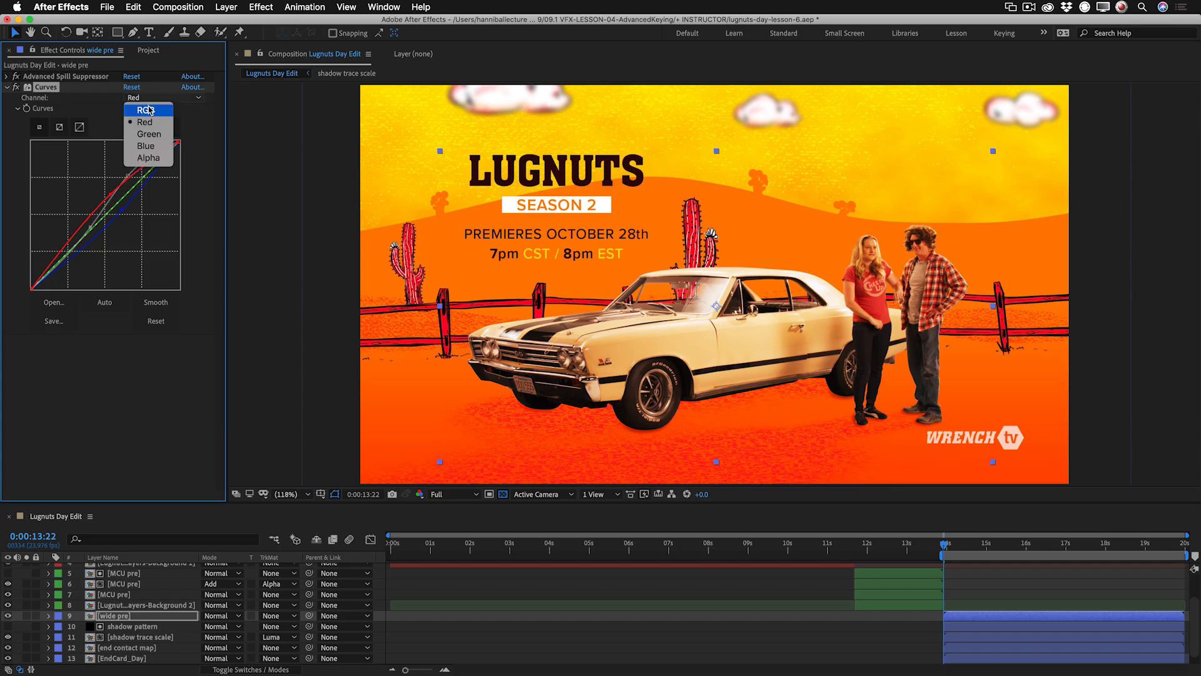
Refine the RGB curve's highlight and shadow points and the red midtone point, then compare the grade with Curves off and on.
left_click(146, 110)
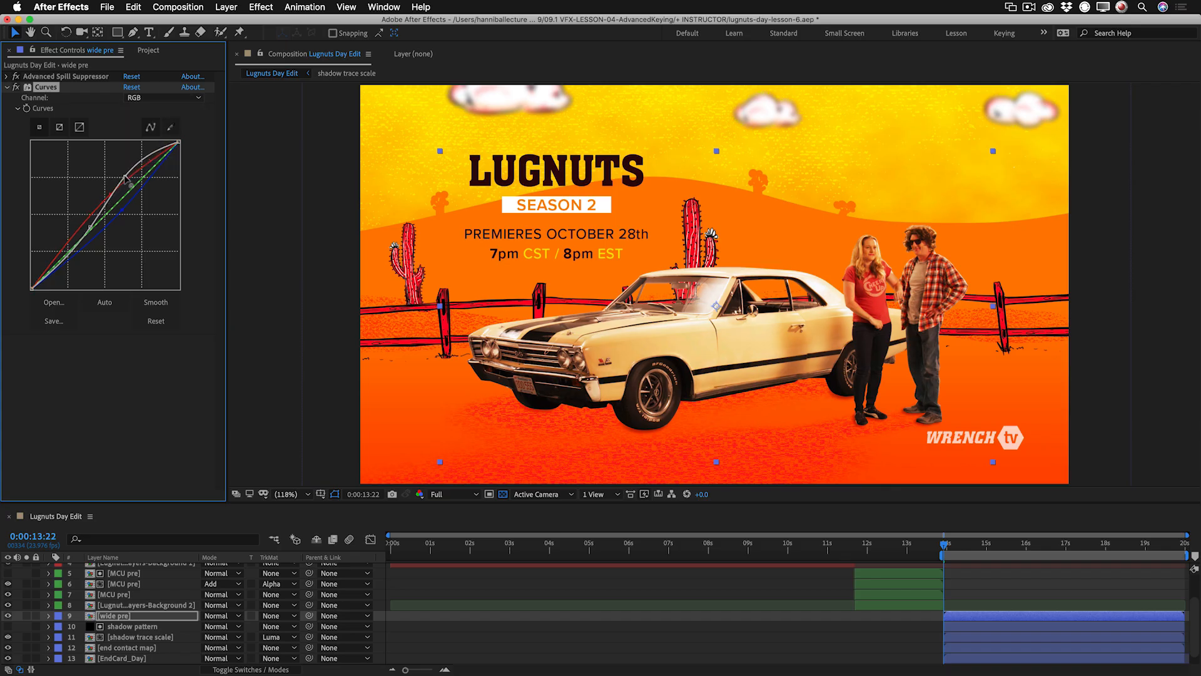
left_click_drag(127, 176, 127, 177)
left_click_drag(90, 228, 76, 244)
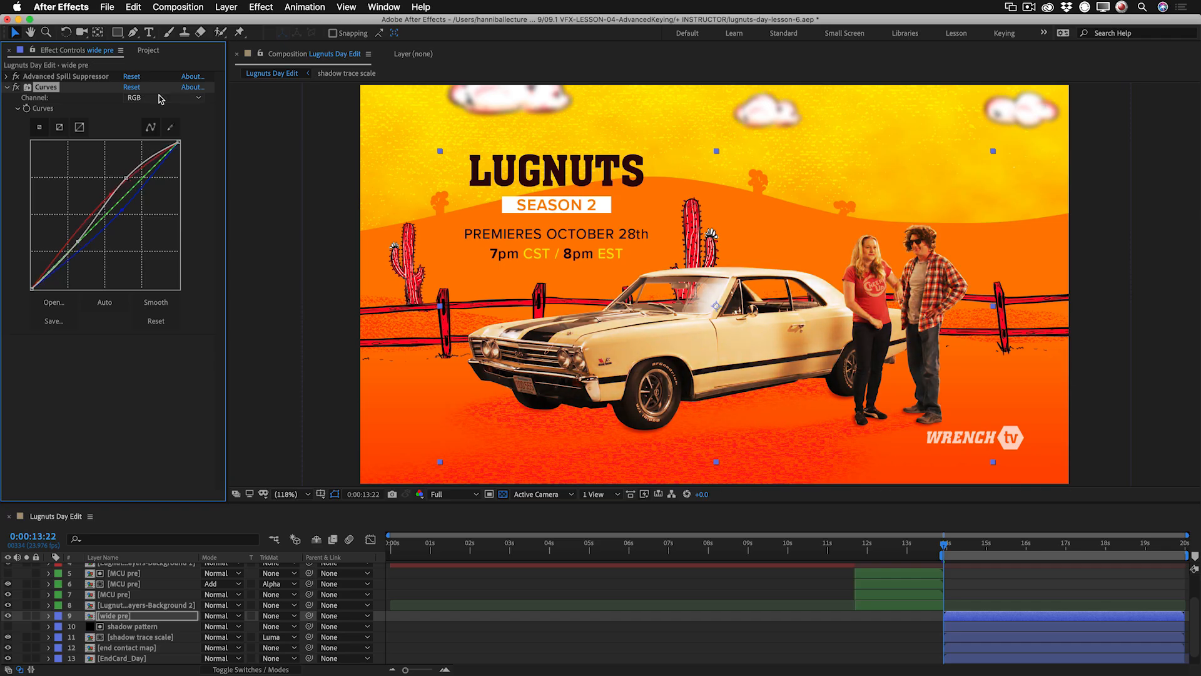
left_click(113, 195)
mouse_move(113, 195)
left_mouse_down()
mouse_move(101, 180)
mouse_move(111, 199)
left_mouse_up()
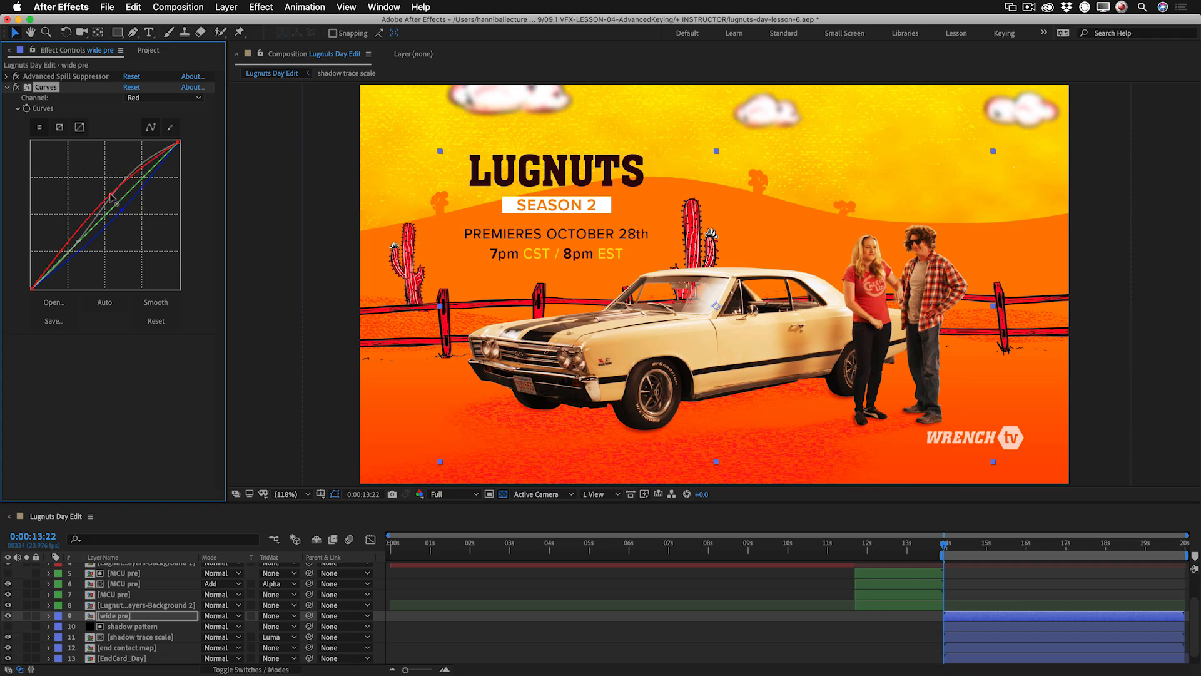
left_click(16, 88)
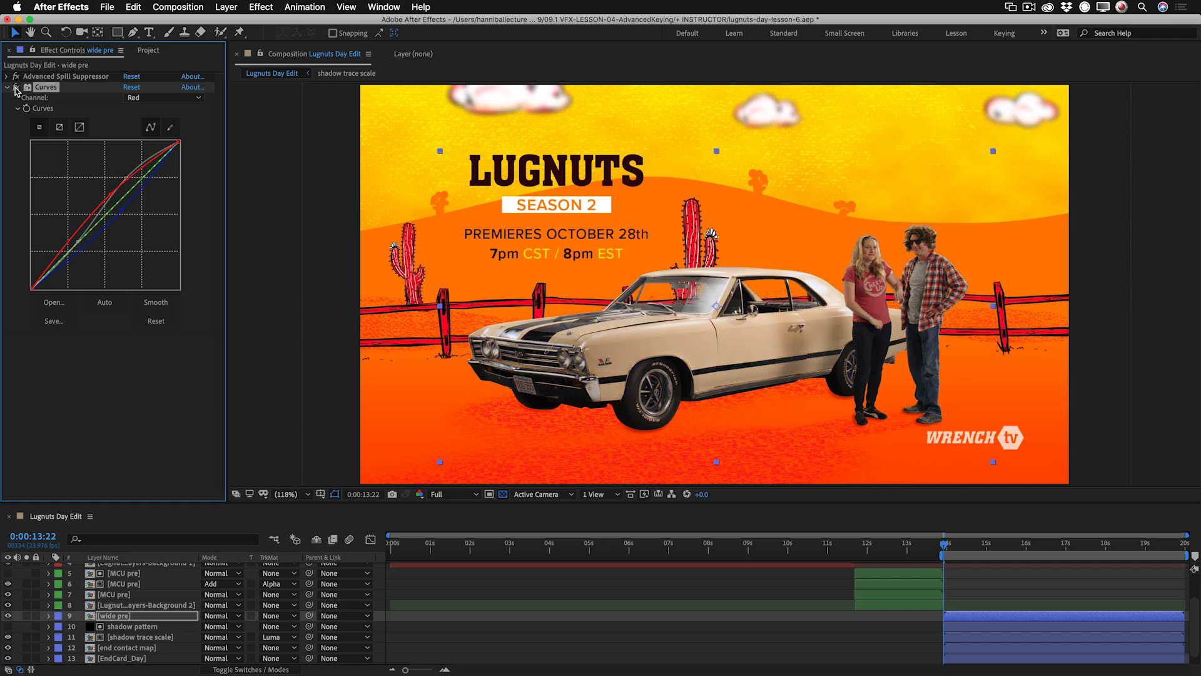
left_click(16, 87)
left_click(16, 87)
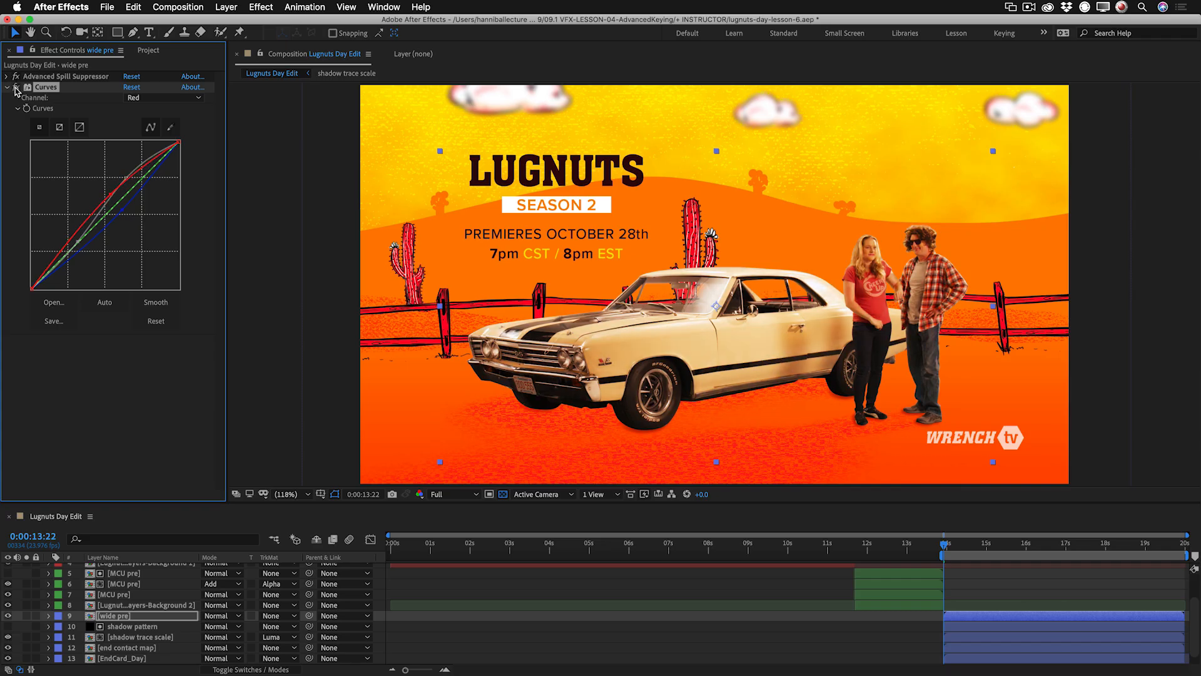
left_click(16, 87)
left_click(17, 88)
Raise the red curve's black point slightly and pull down the RGB curve's upper highlights with an added point.
left_click_drag(32, 288, 20, 284)
left_click(13, 88)
left_click(13, 88)
left_click(14, 88)
left_click(15, 88)
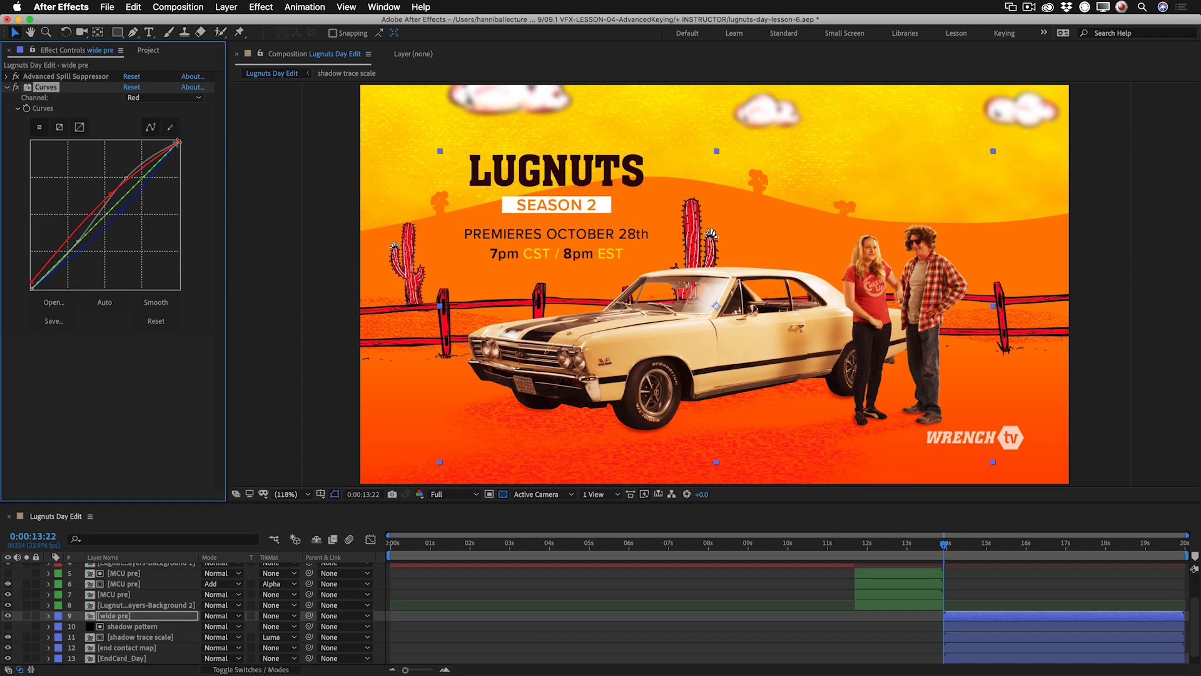
left_click(152, 157)
left_click_drag(152, 157, 153, 160)
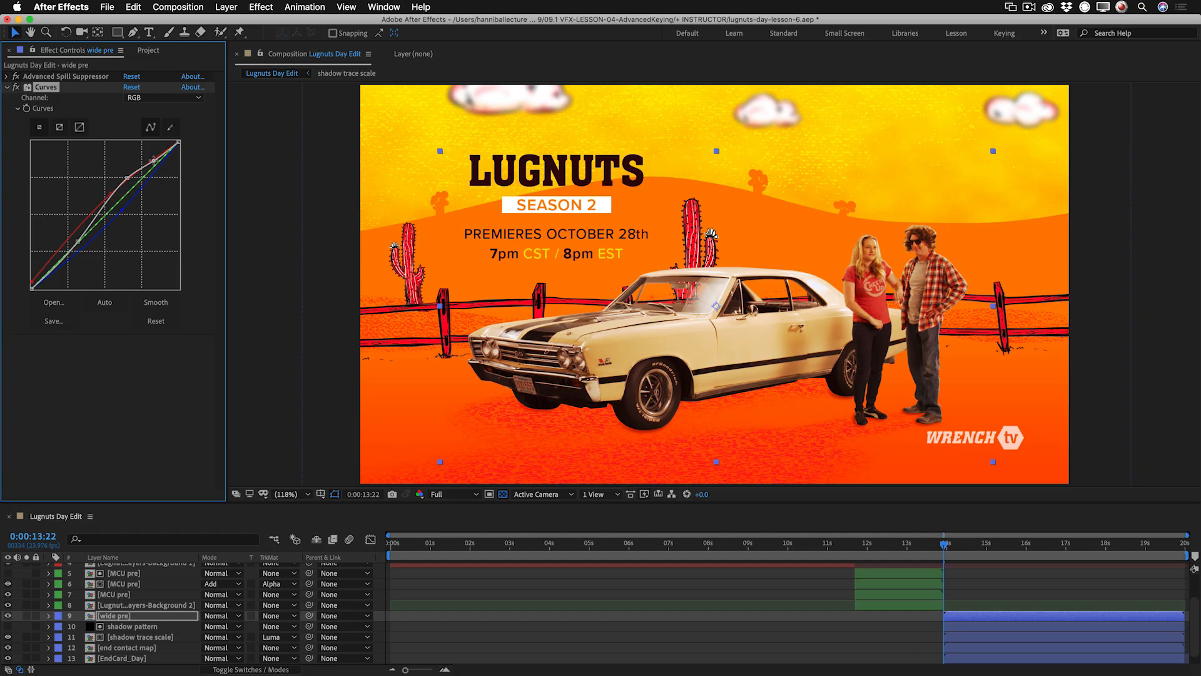